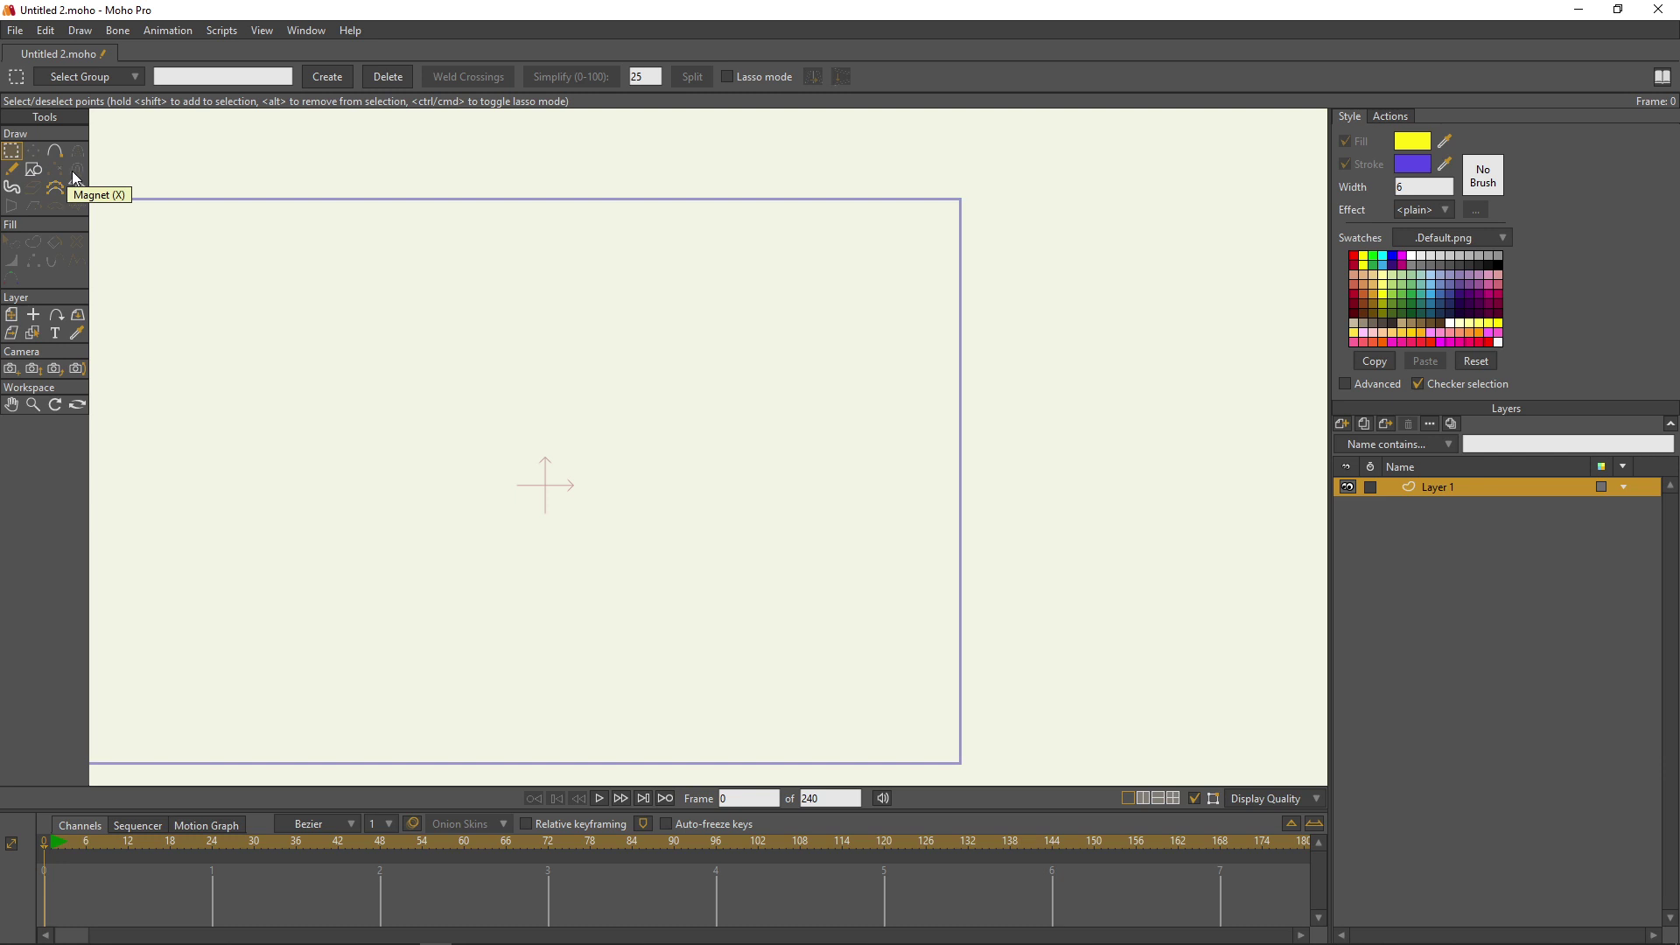
click(33, 170)
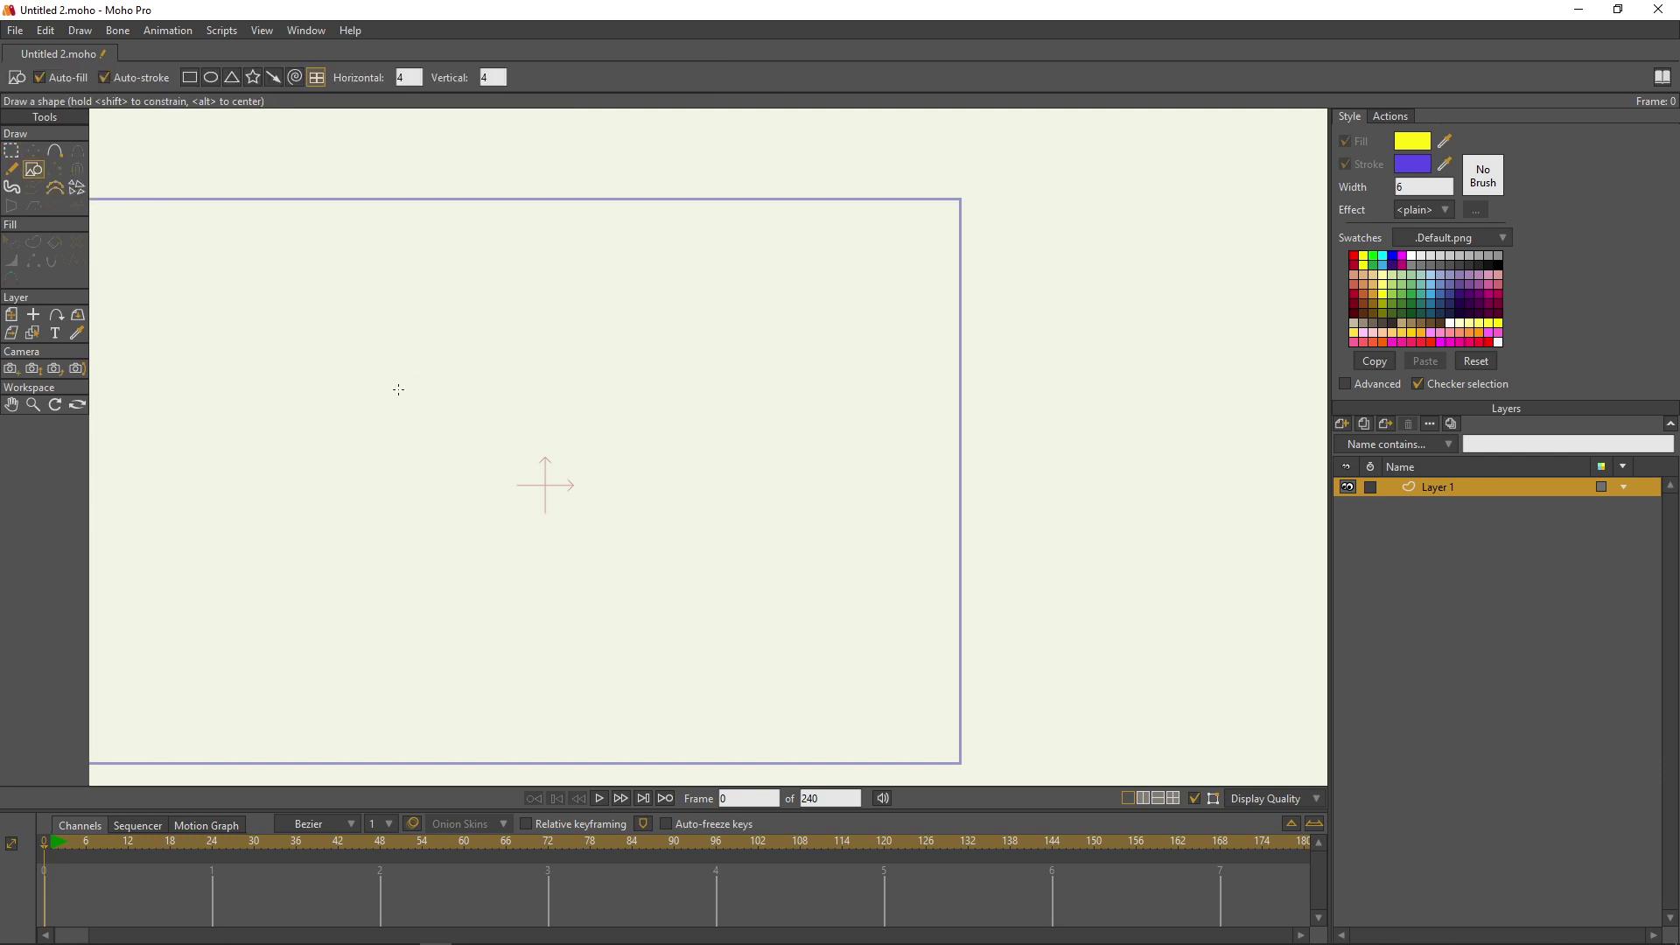
drag(458, 438, 767, 436)
scroll(654, 437, up, 2)
drag(574, 400, 784, 607)
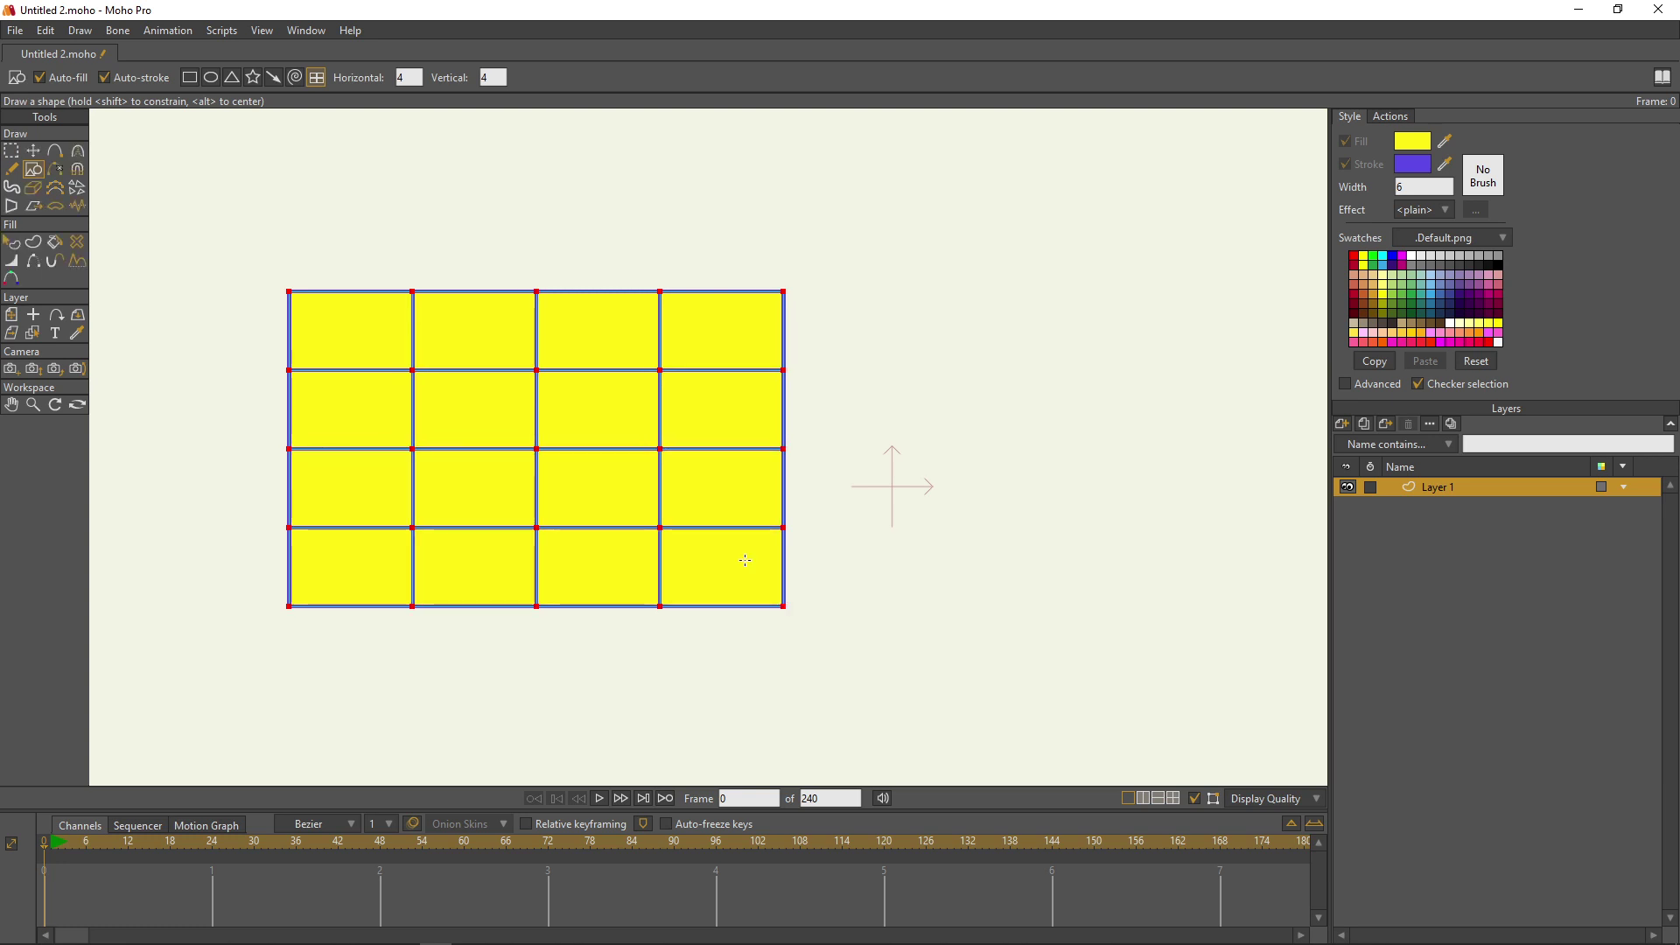
key(ctrl+z)
Step: Draw a filled rectangle with the Draw Shape tool and remove its left edge with Delete Edge
click(189, 77)
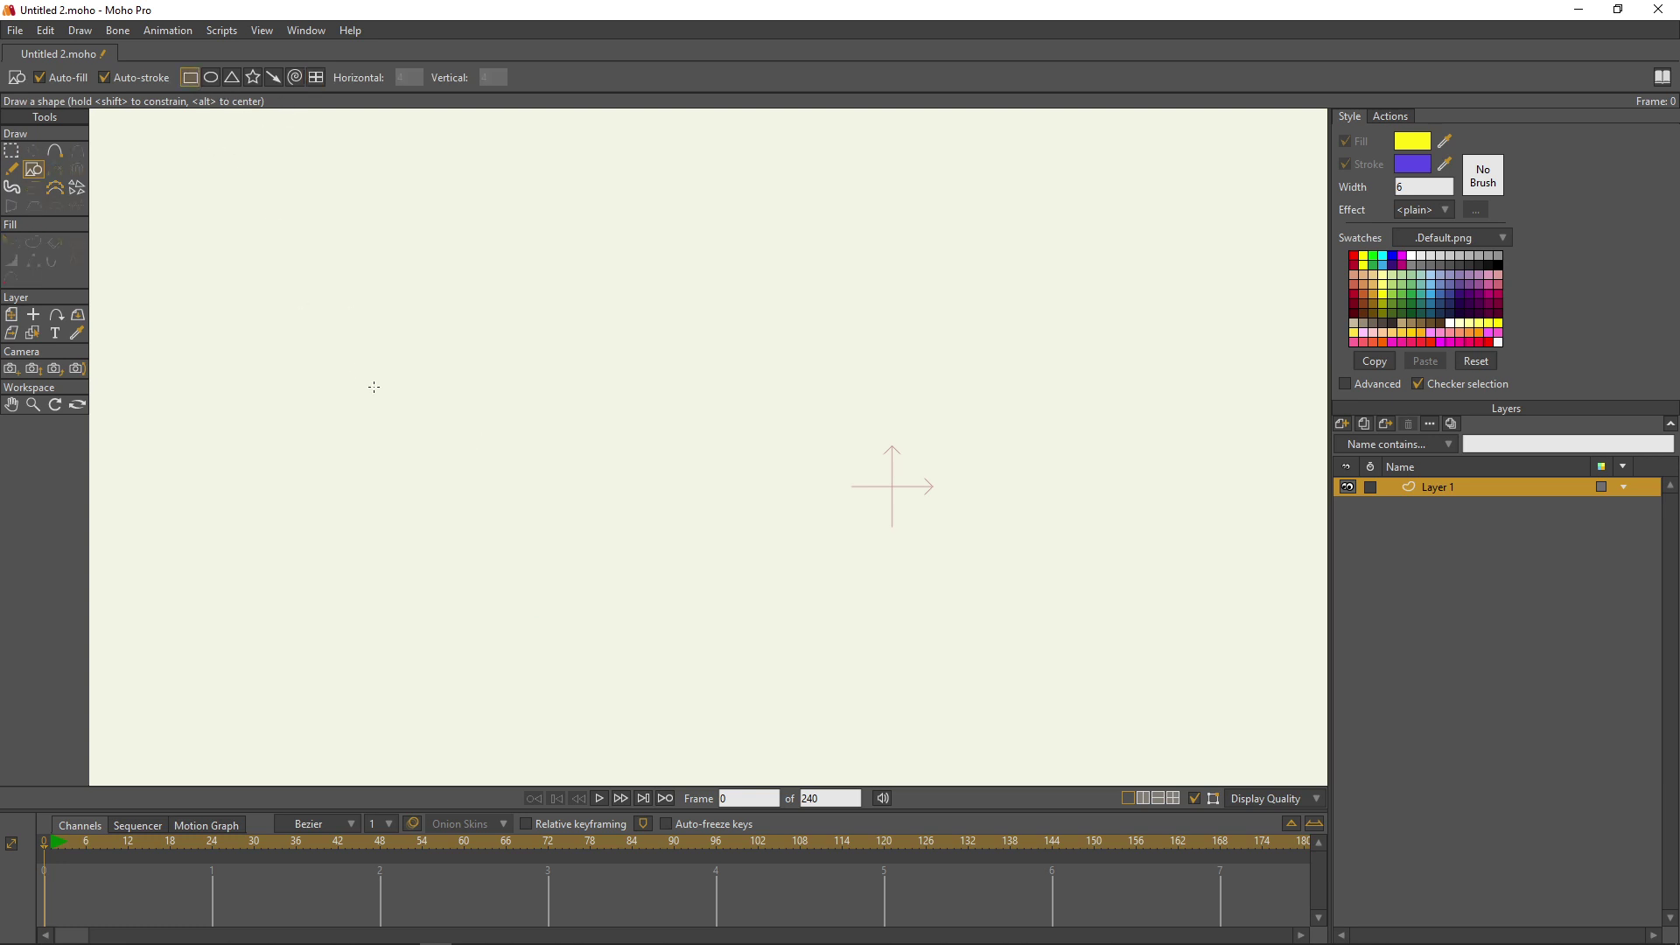
drag(286, 253, 734, 515)
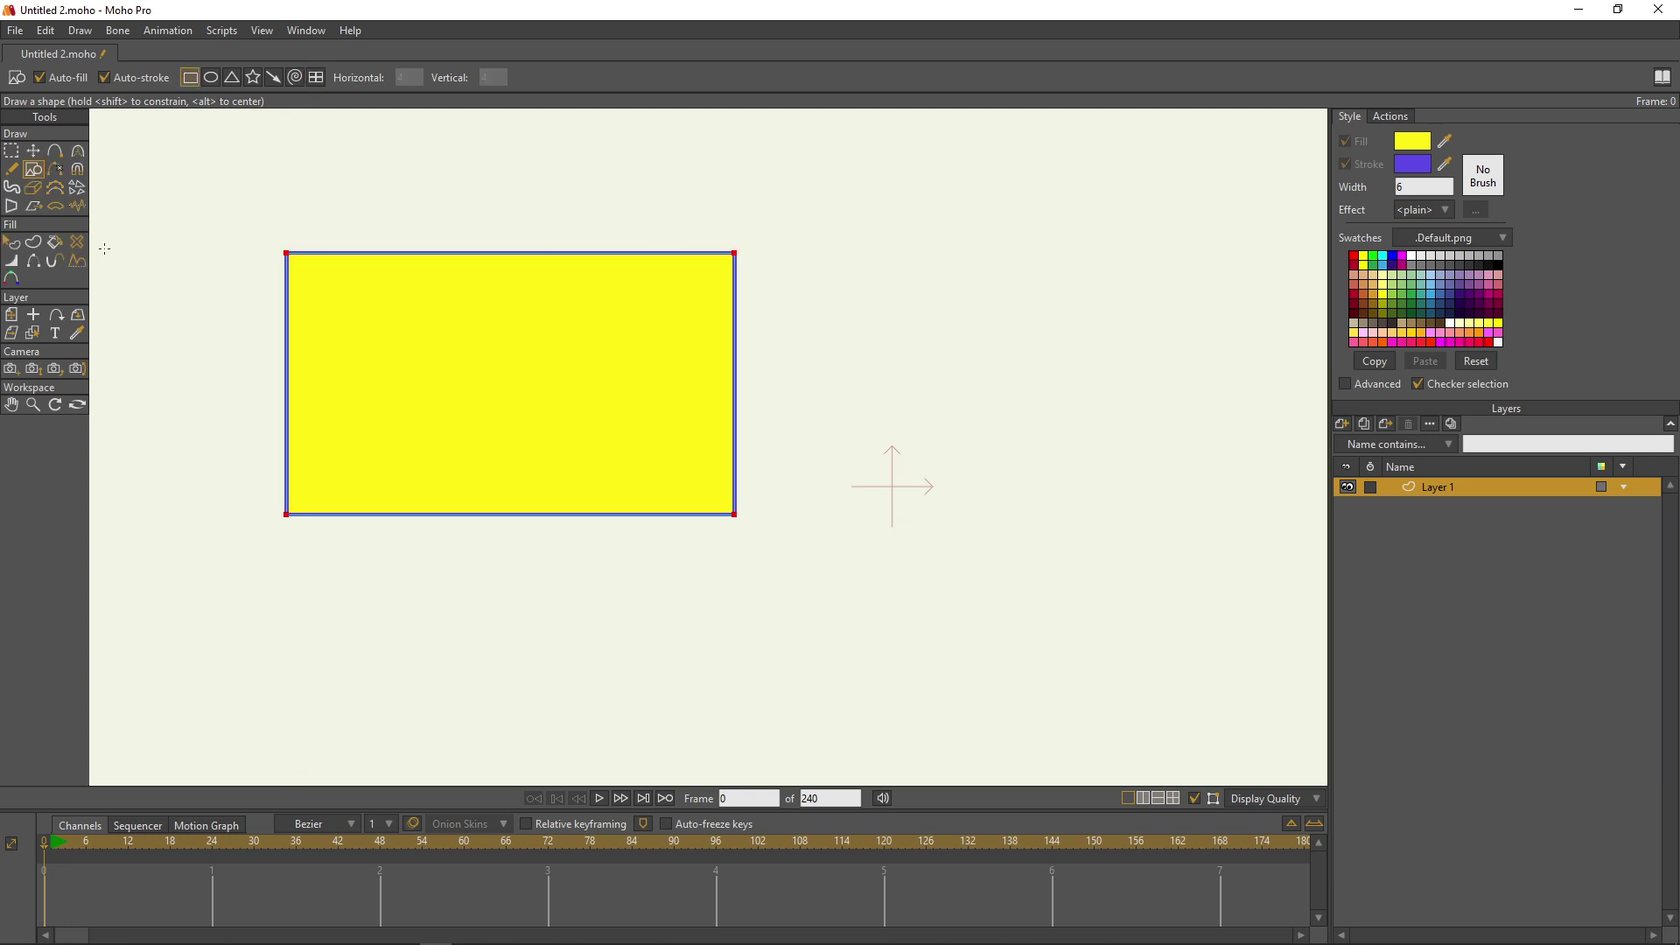
click(57, 171)
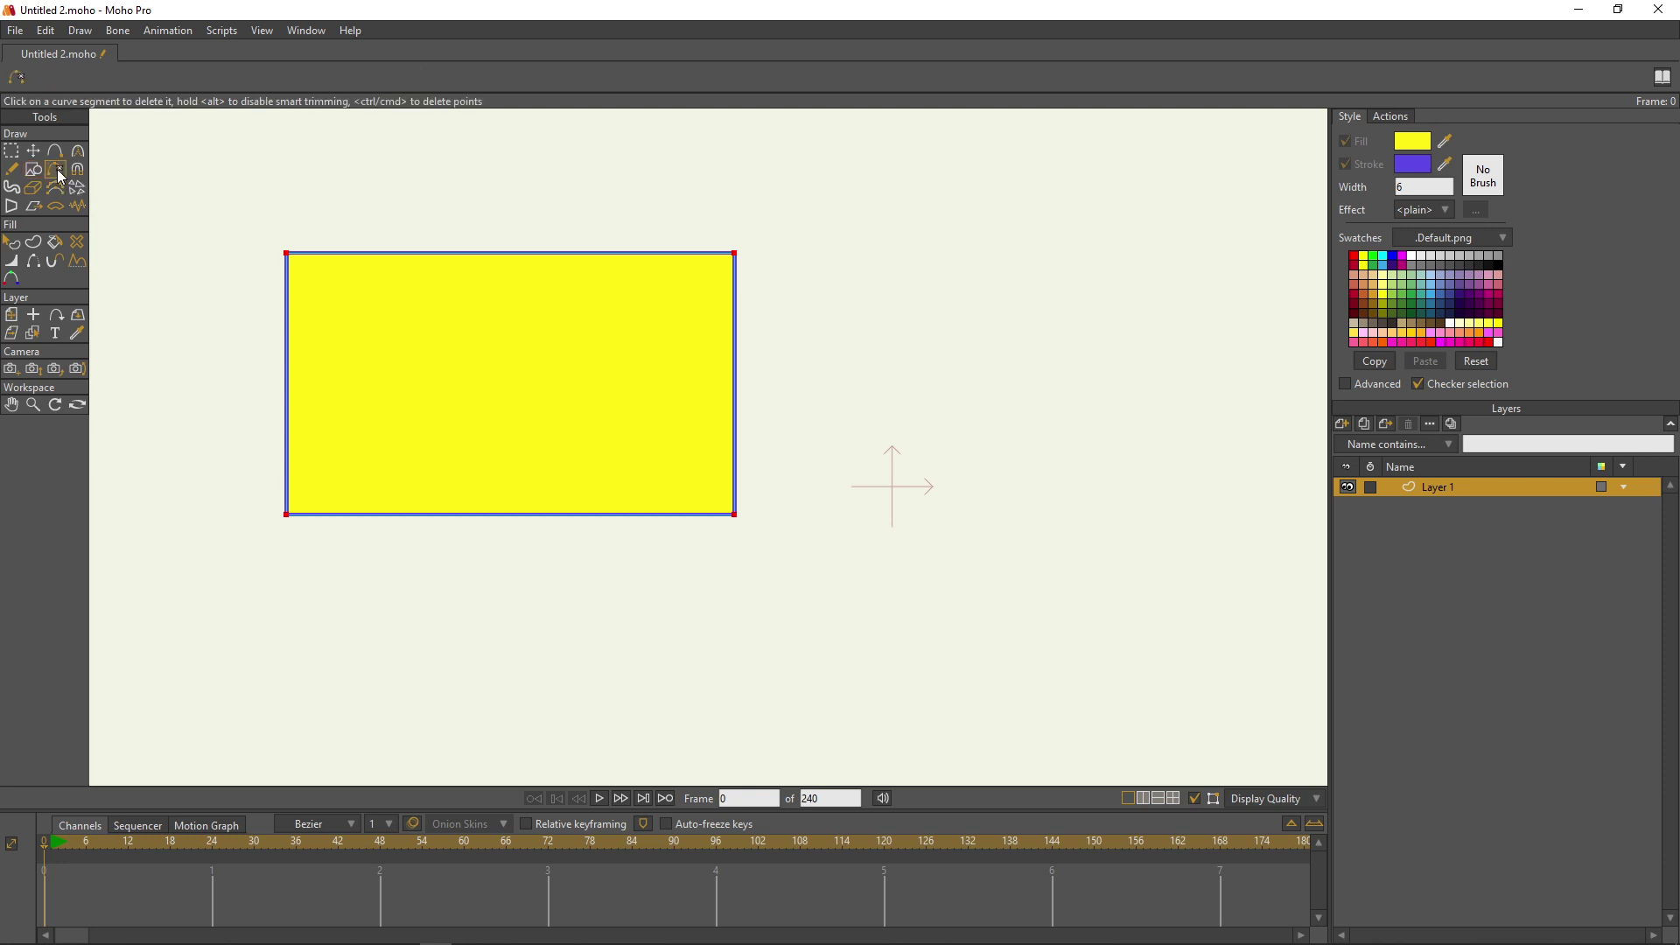
click(286, 338)
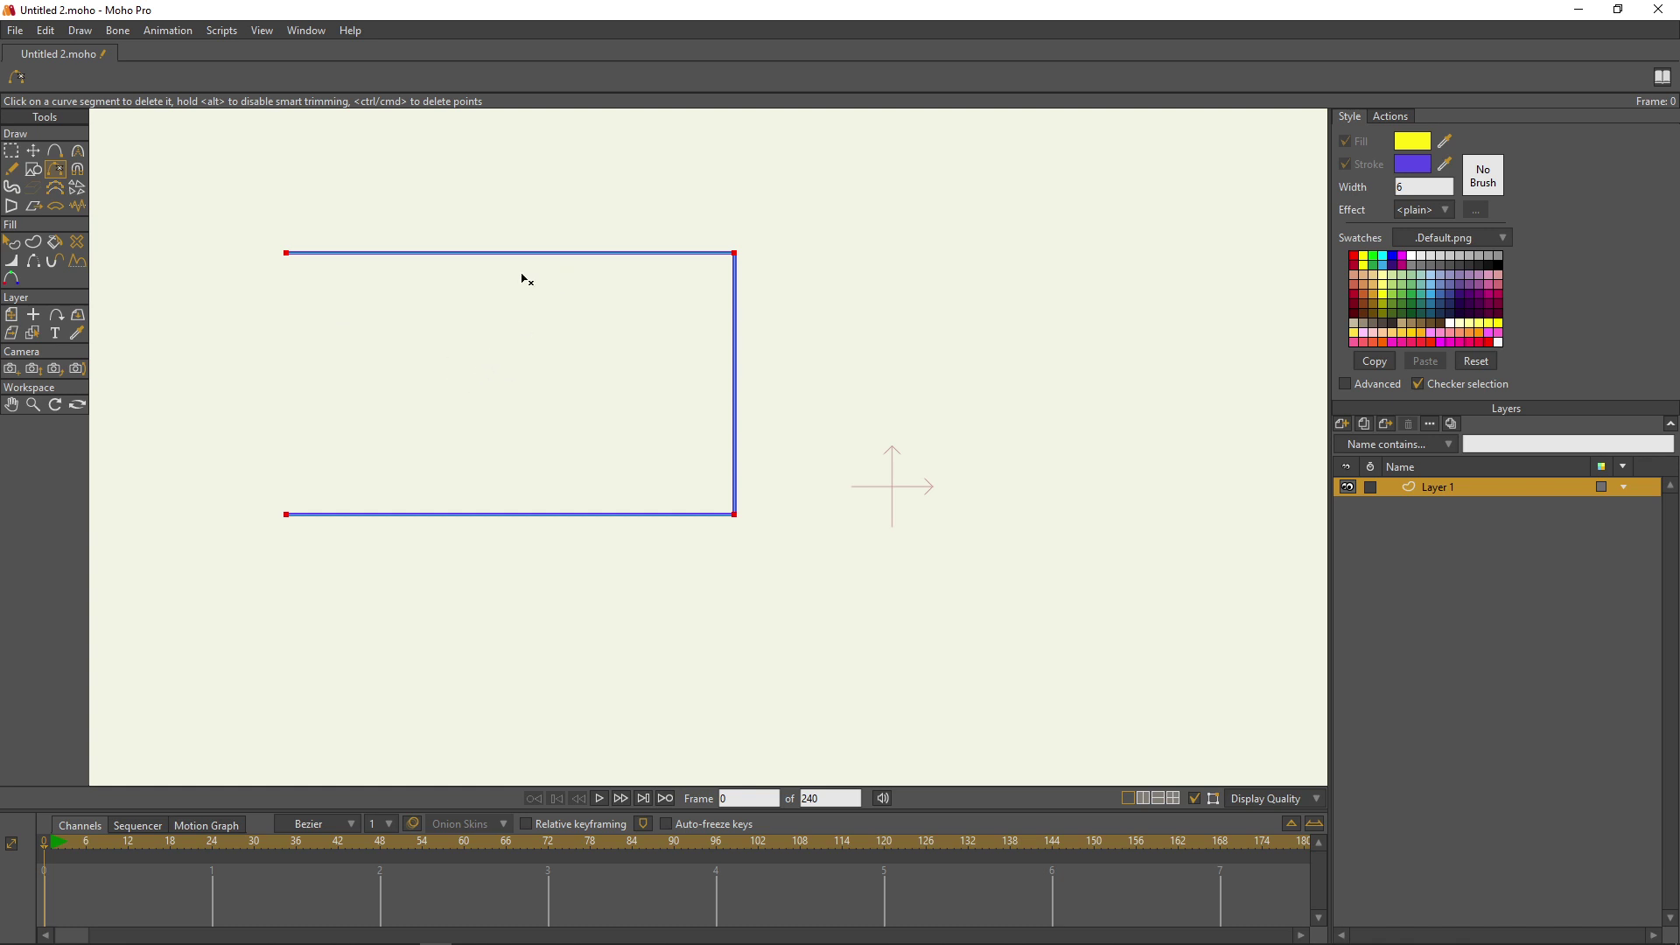
Step: Close the rectangle's open left side with an Add Point segment between the two loose corners and straighten it to curvature 0
click(57, 153)
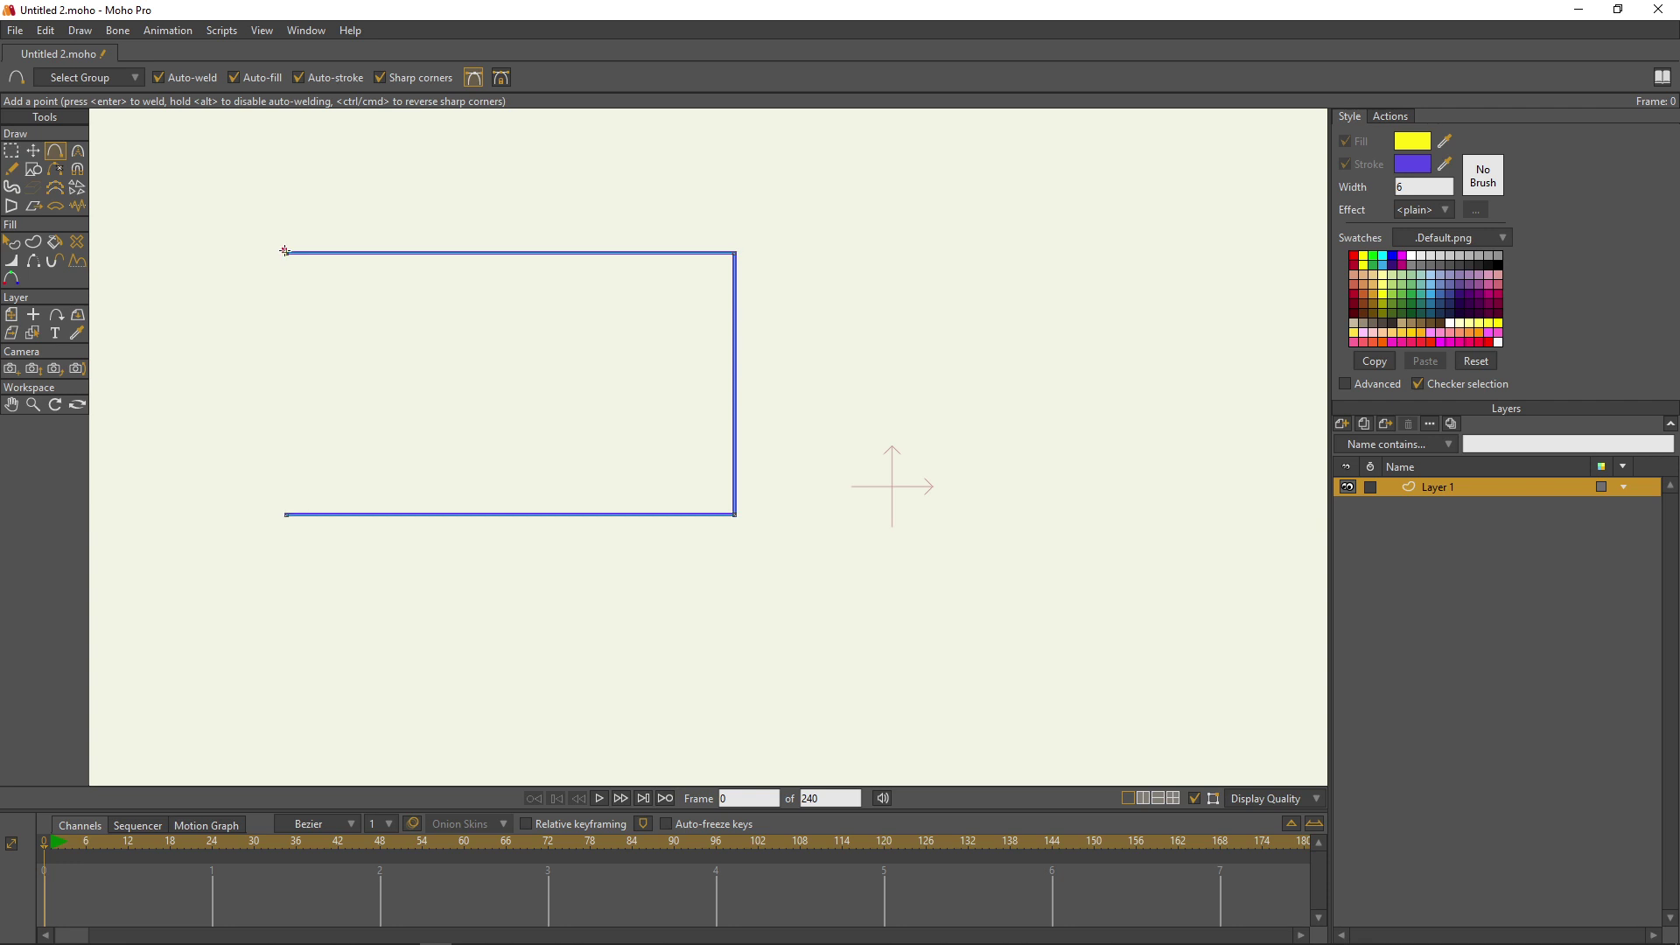
drag(285, 251, 268, 405)
key(ctrl+z)
drag(286, 253, 287, 516)
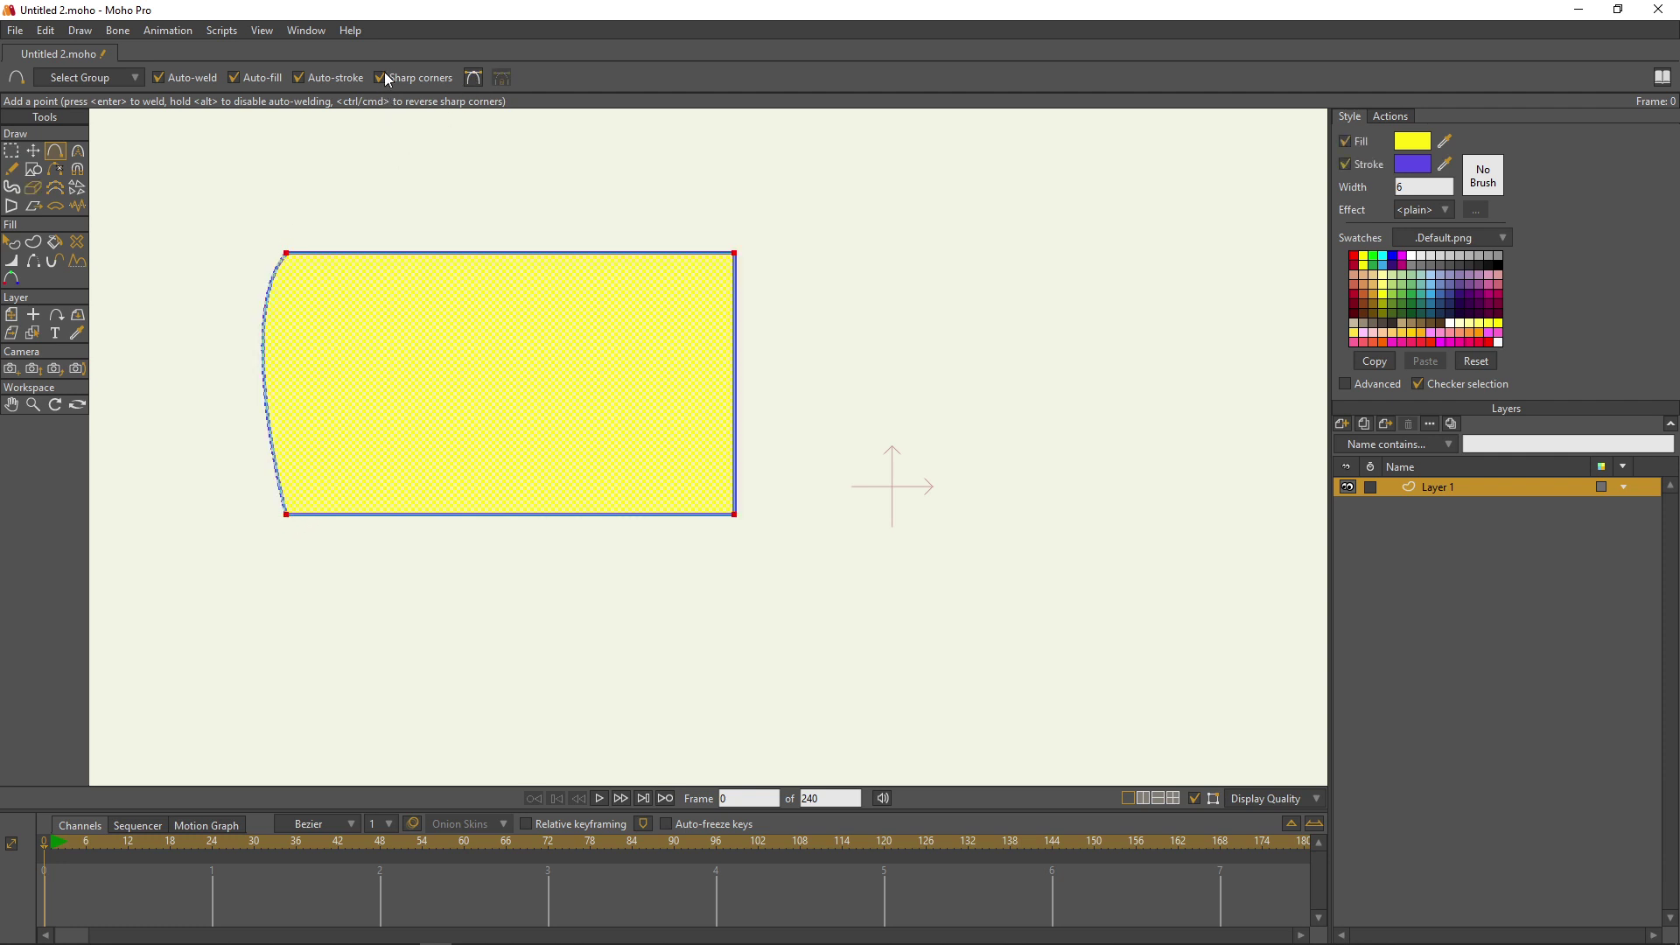
click(77, 154)
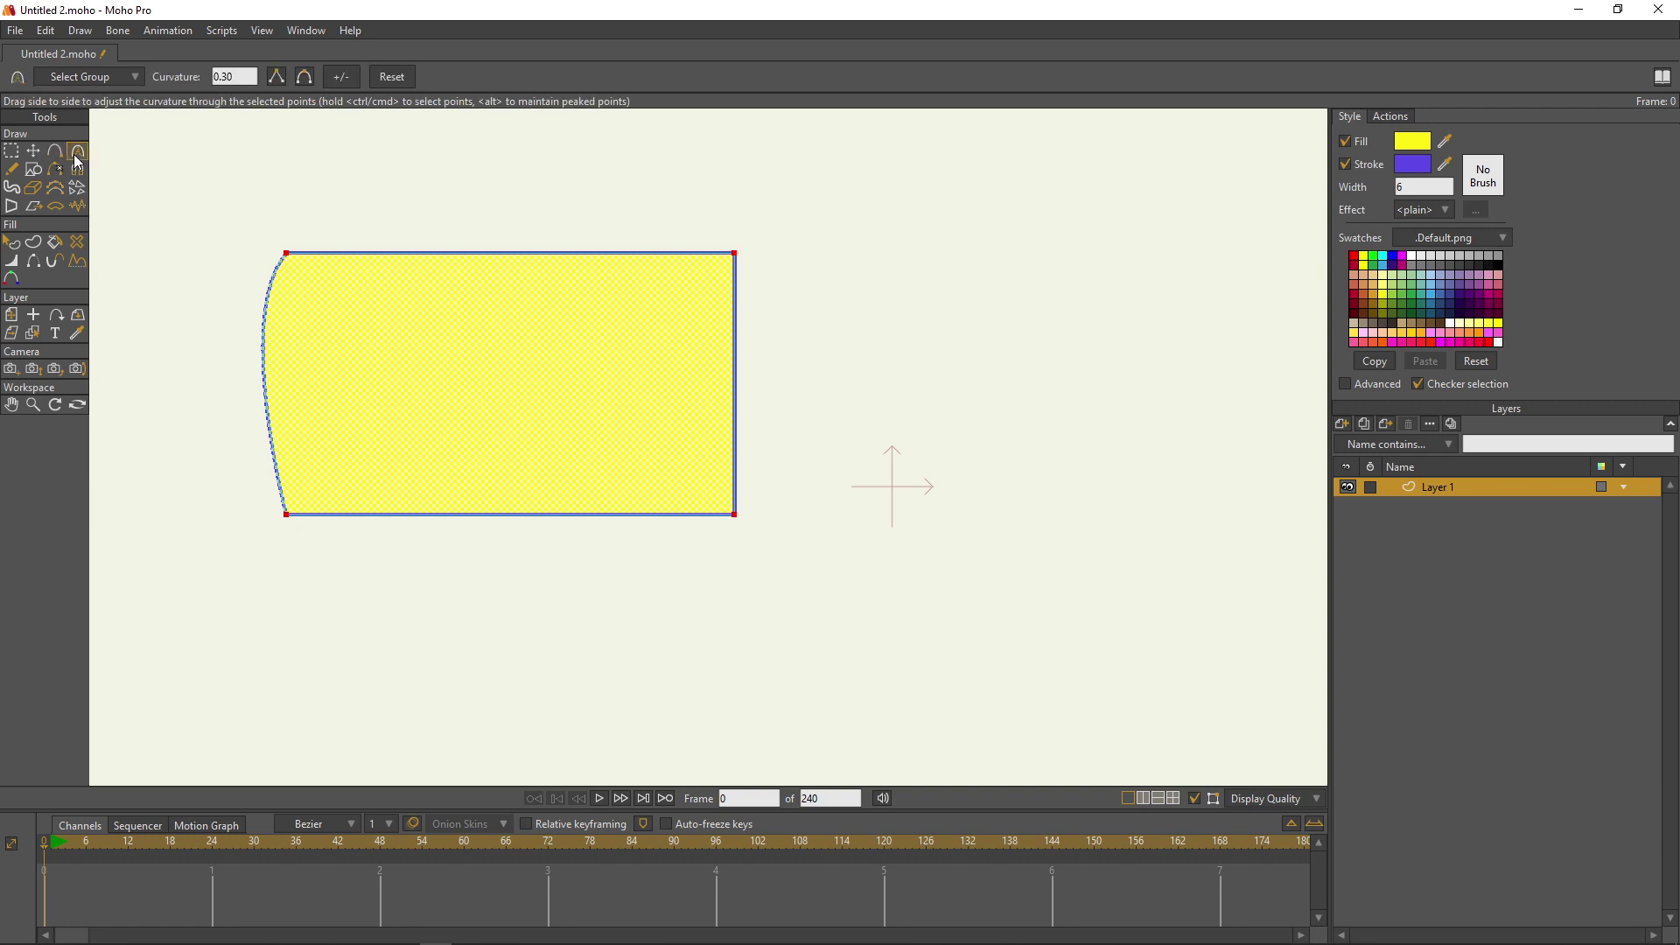
drag(289, 255, 19, 297)
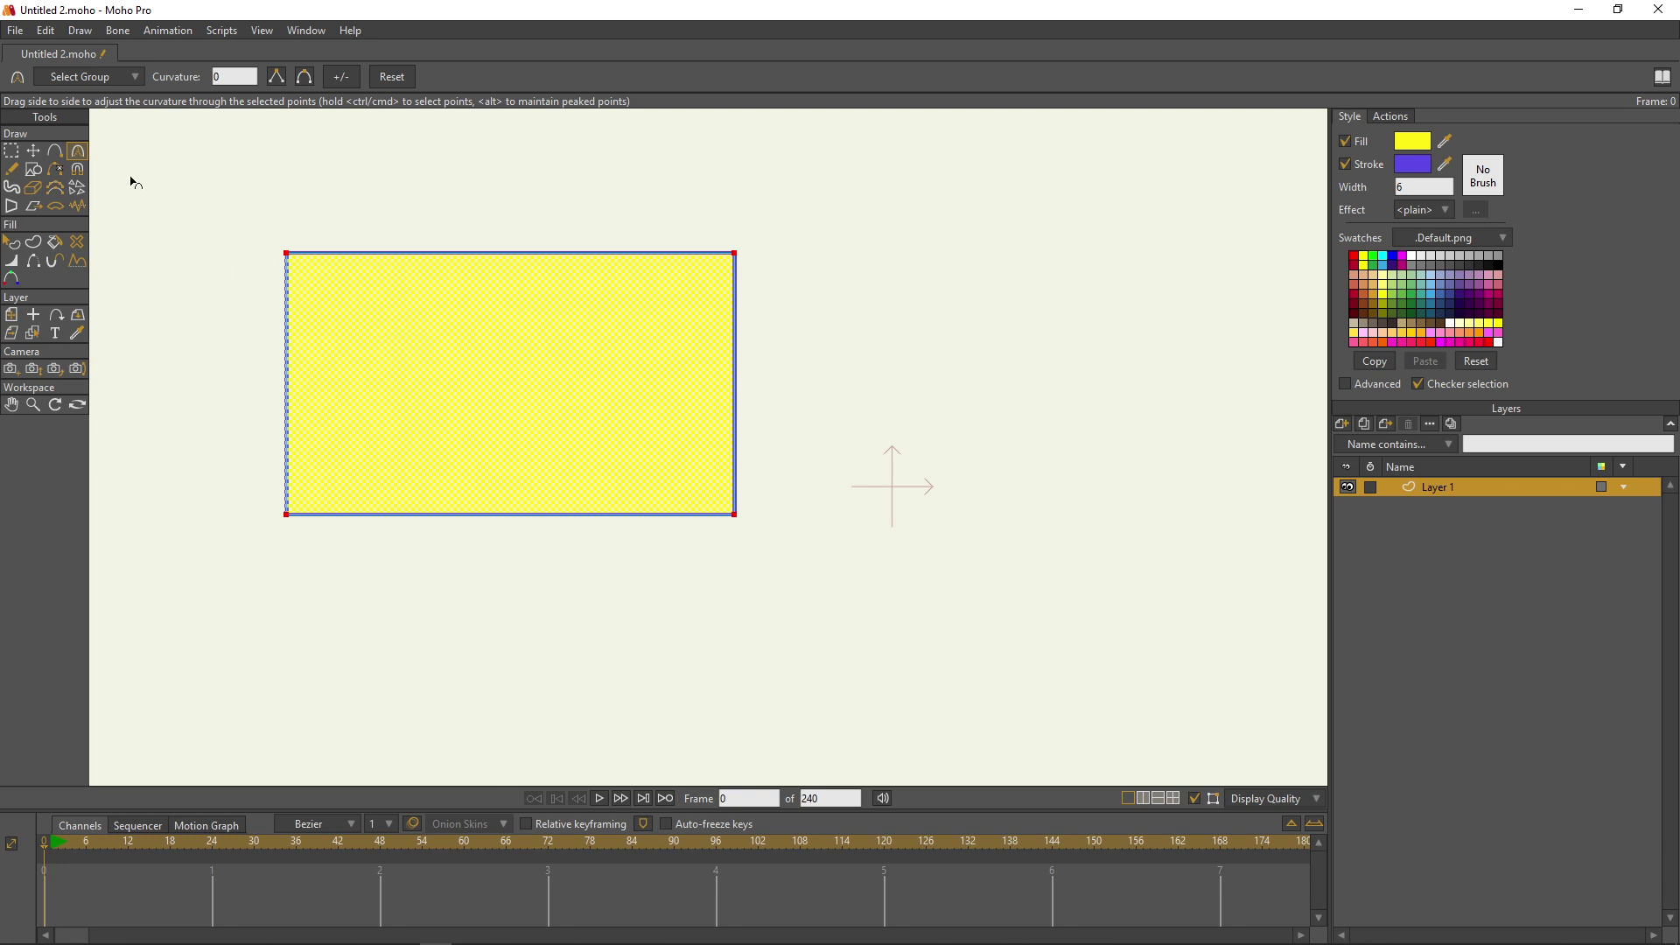
Step: Delete the rectangle's right edge, and undo both this deletion and the curvature change on the left side
click(54, 170)
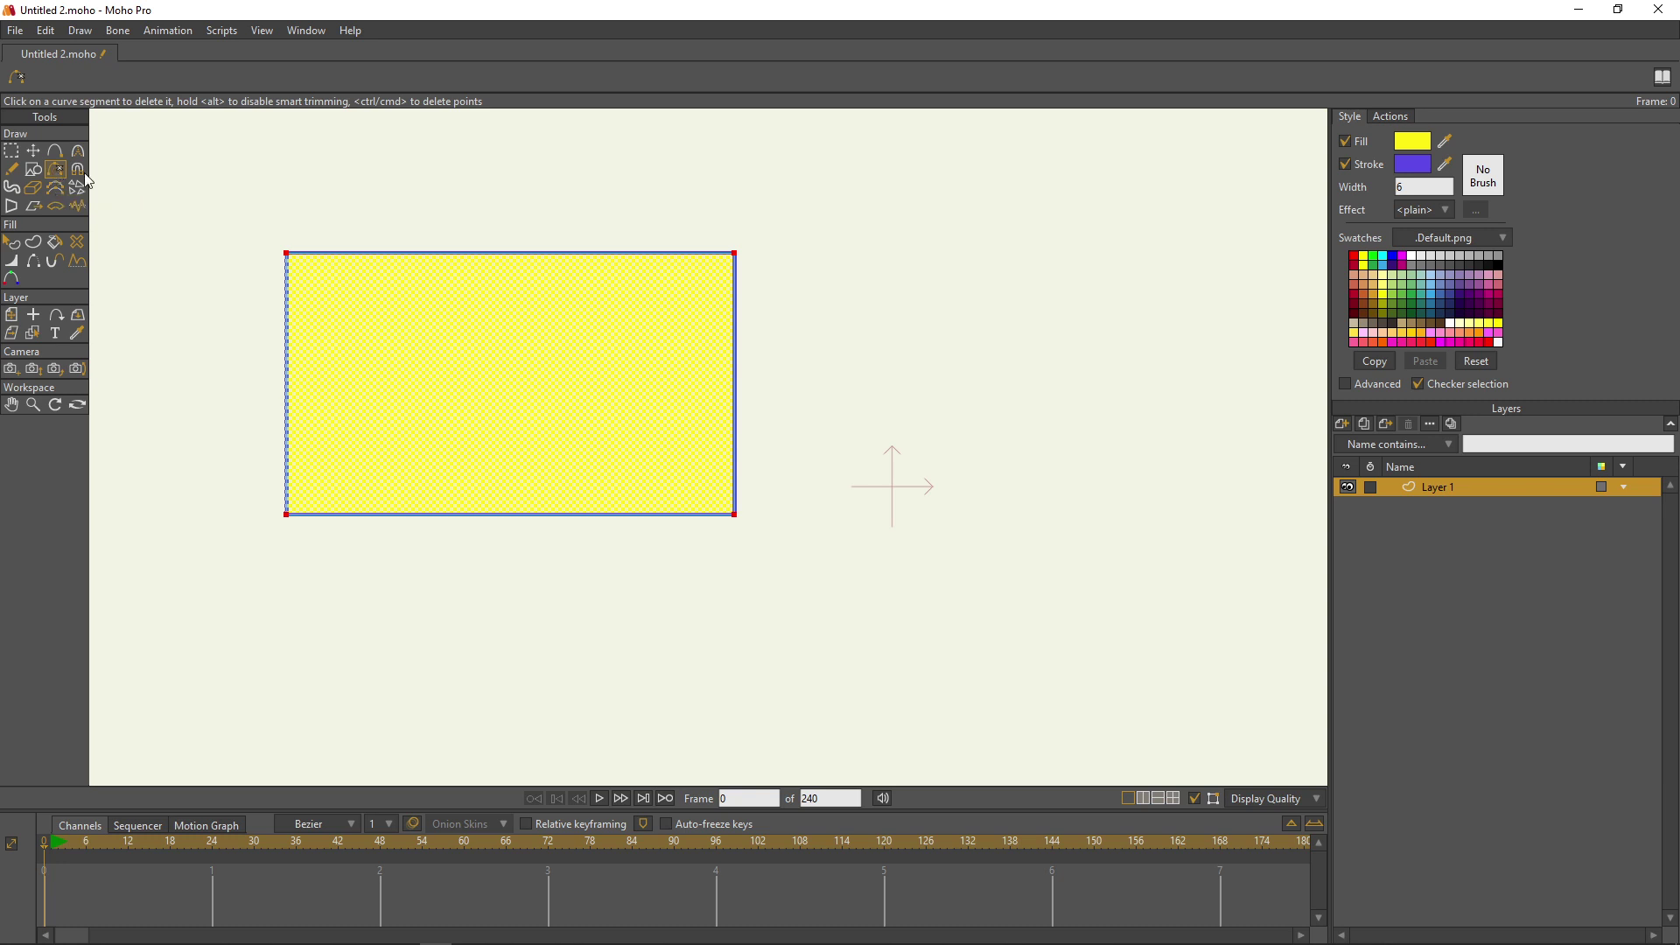
click(735, 336)
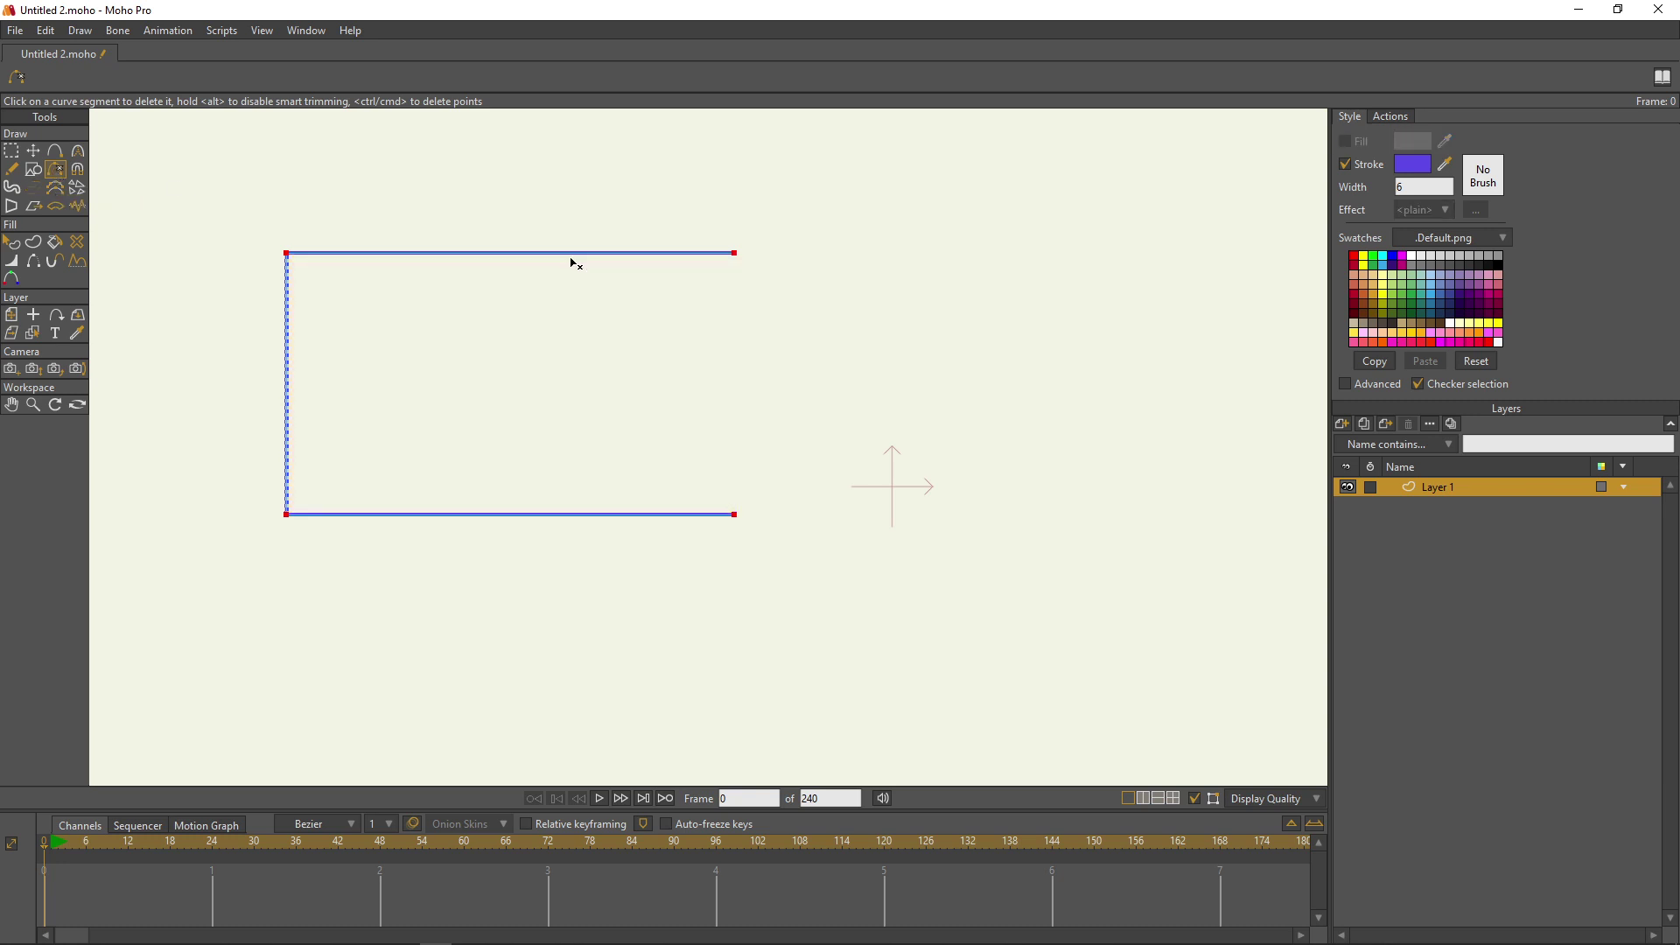
key(ctrl+z)
key(ctrl+z)
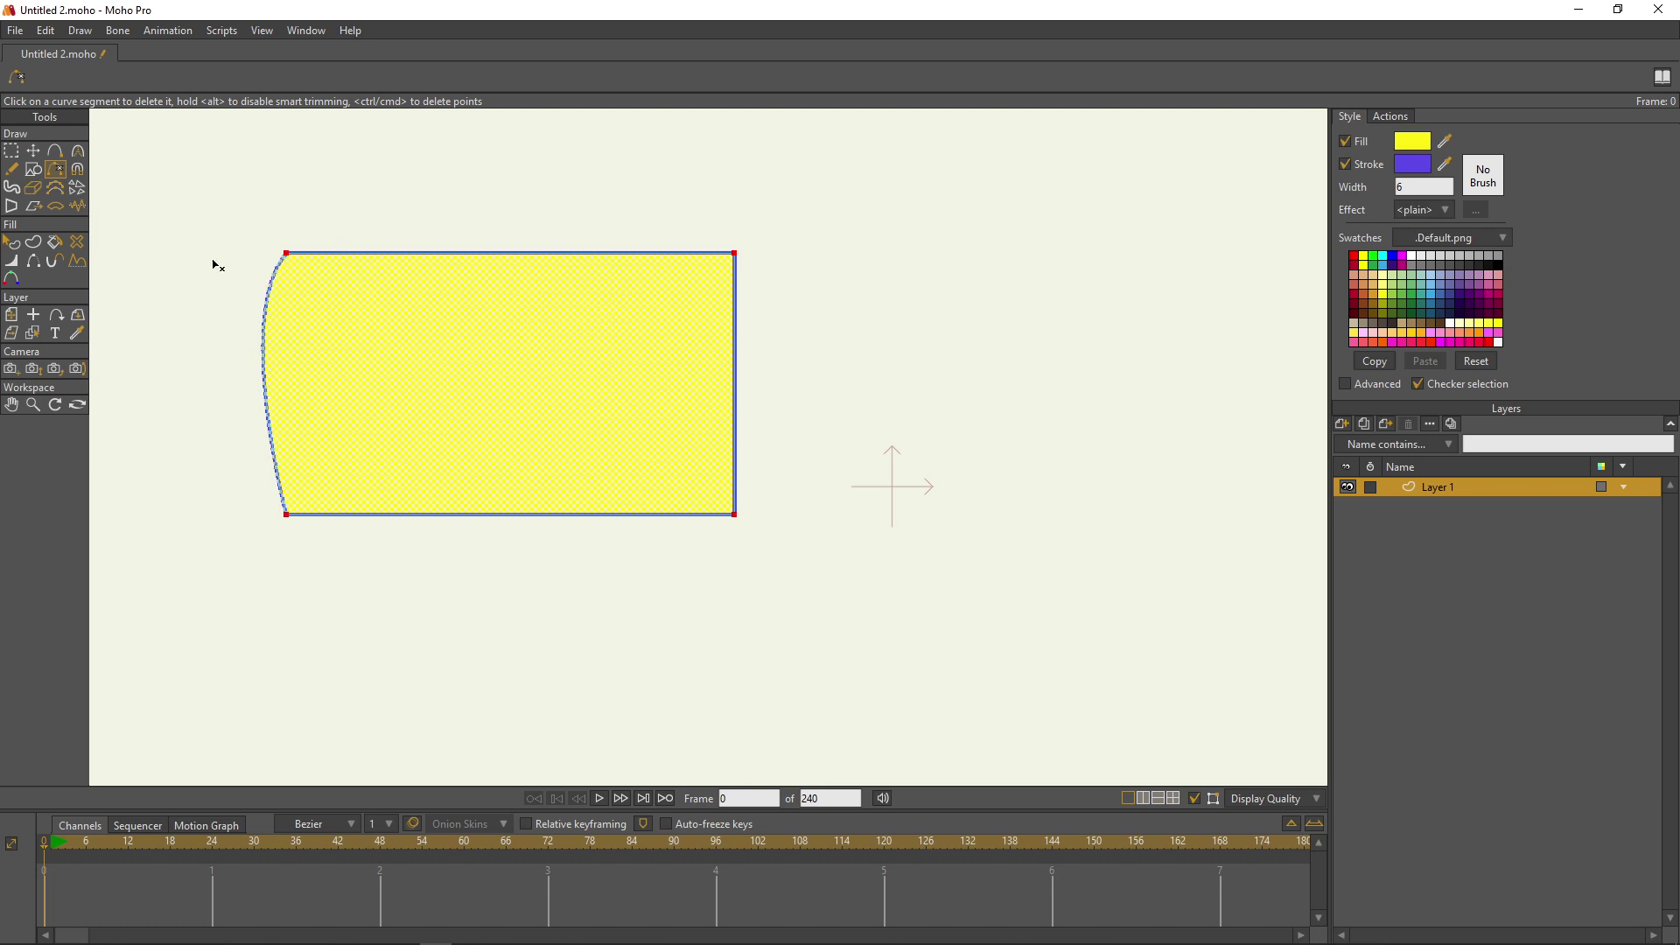
Step: Hide the stroke of the shape's top edge with Hide Edge and show it again
click(35, 262)
click(450, 254)
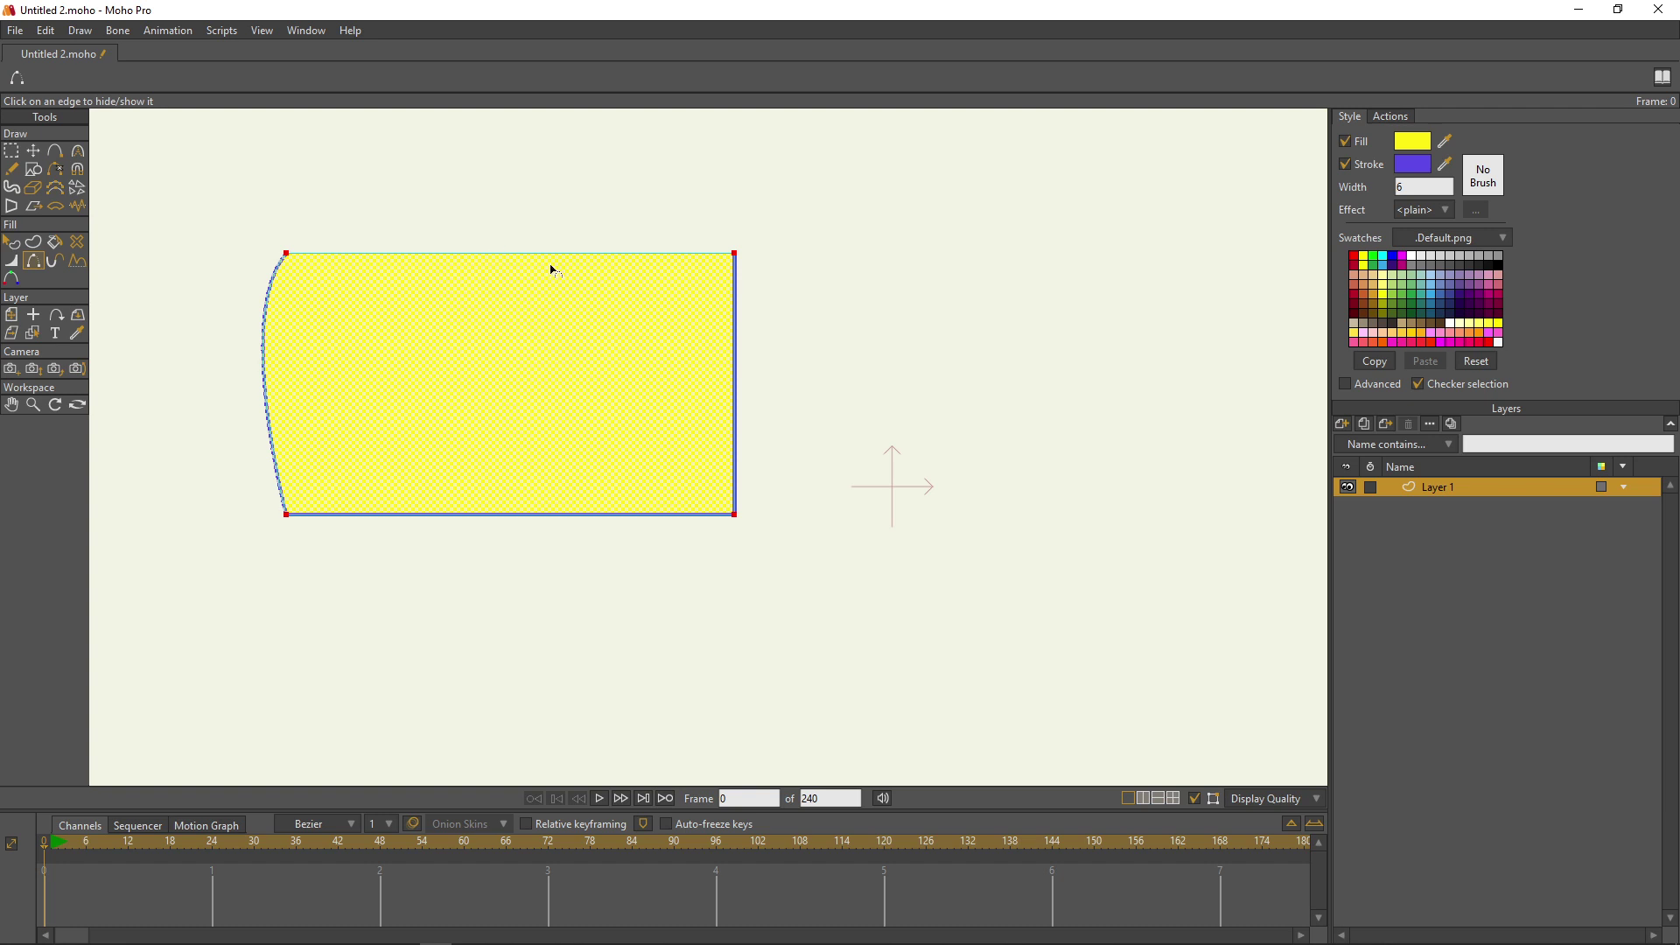
click(480, 254)
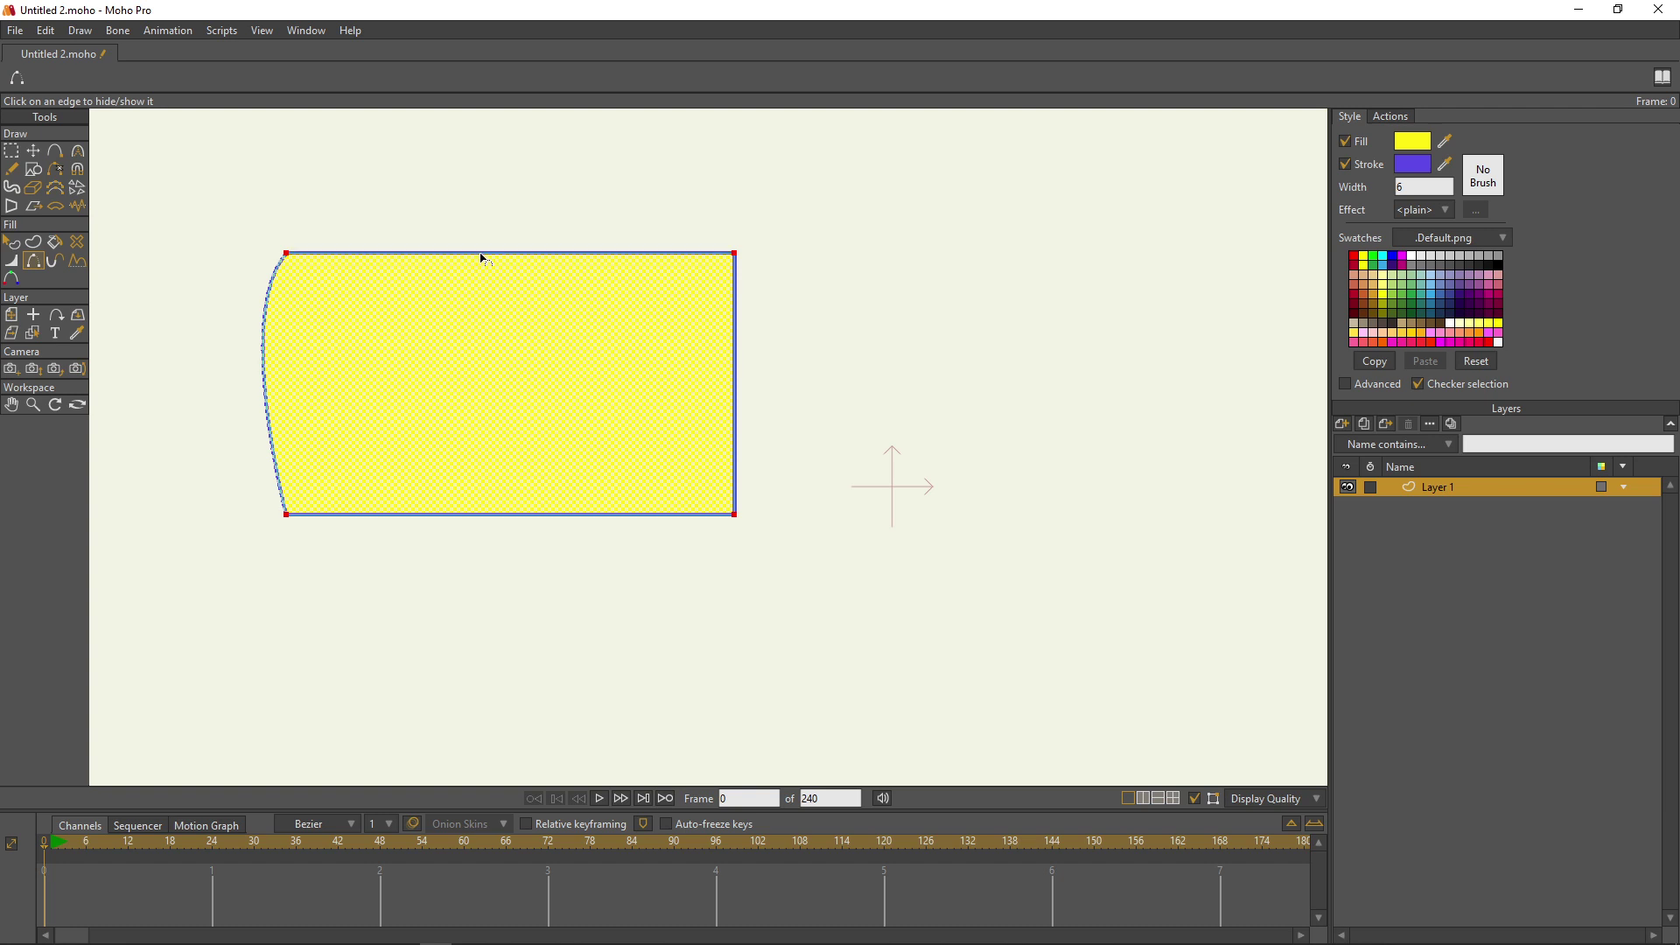
Step: Add two points along the shape's top edge with Add Point and delete them one after the other
click(55, 152)
click(460, 260)
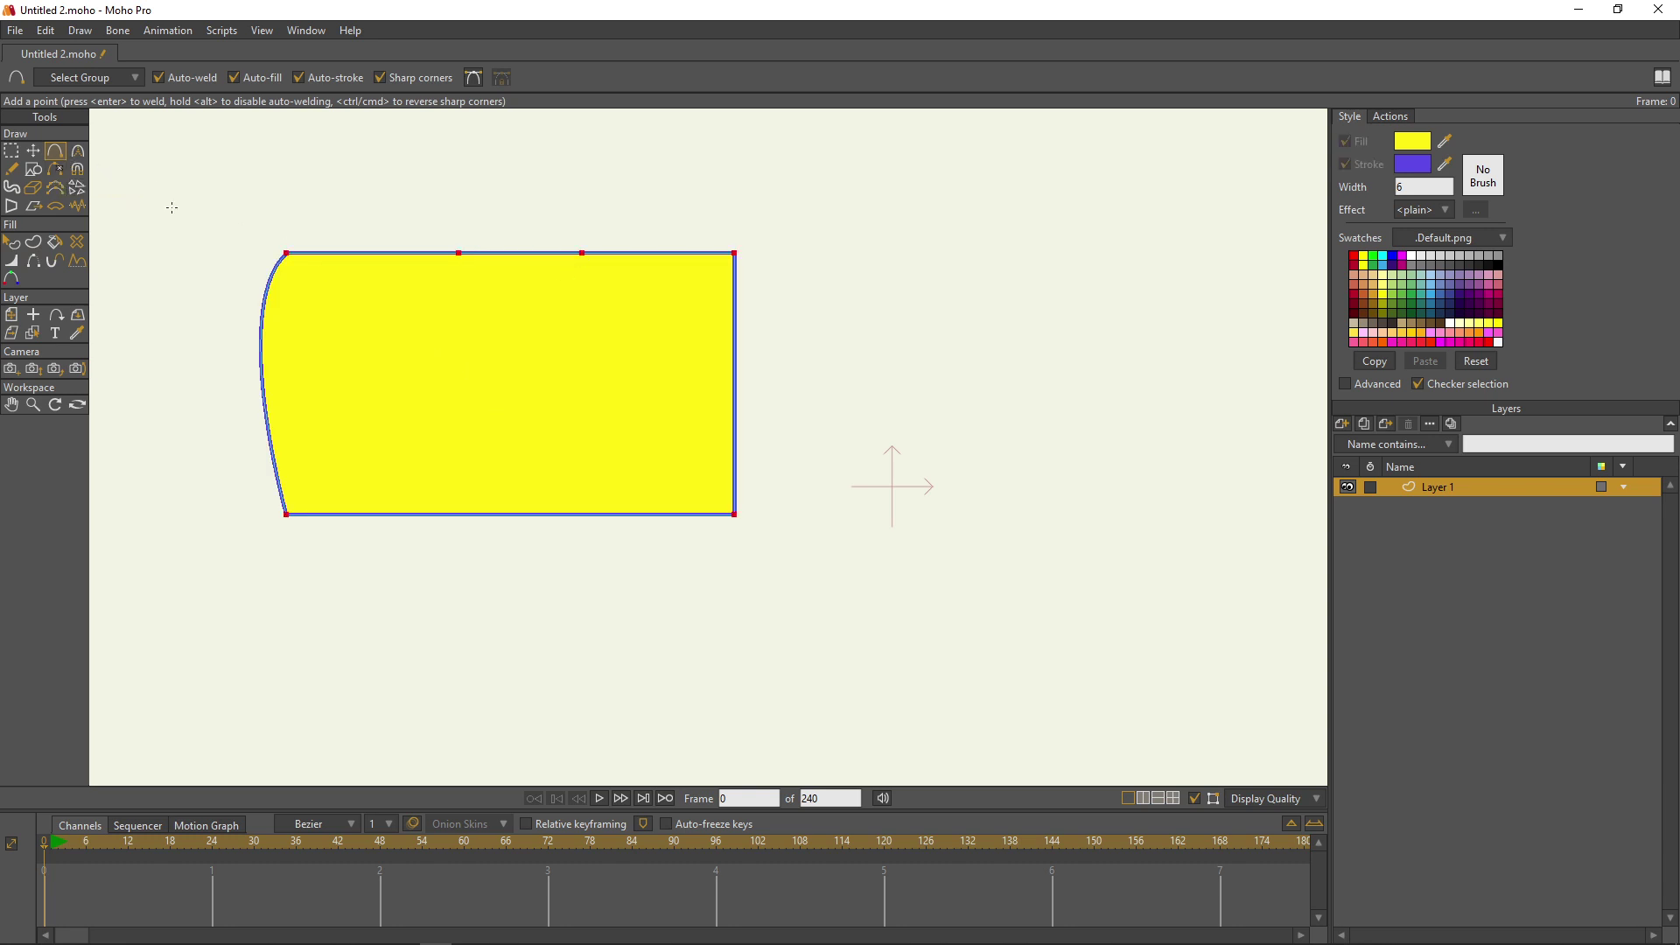
click(11, 155)
drag(422, 219, 493, 306)
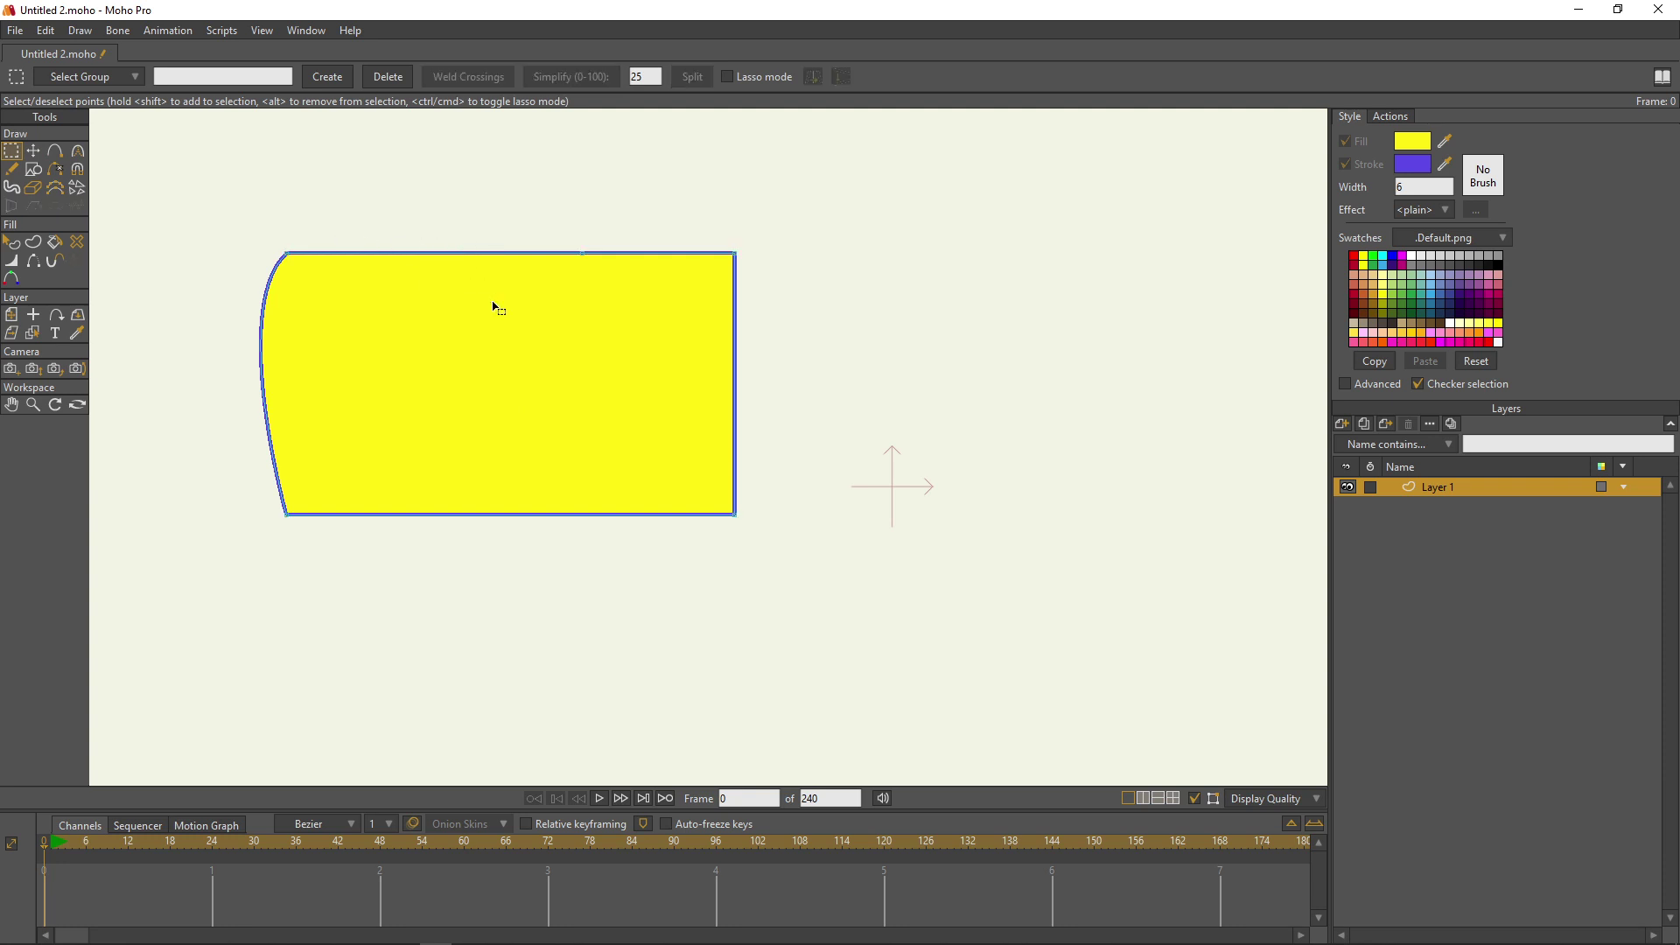
drag(553, 218, 622, 330)
scroll(605, 287, up, 1)
drag(543, 207, 609, 285)
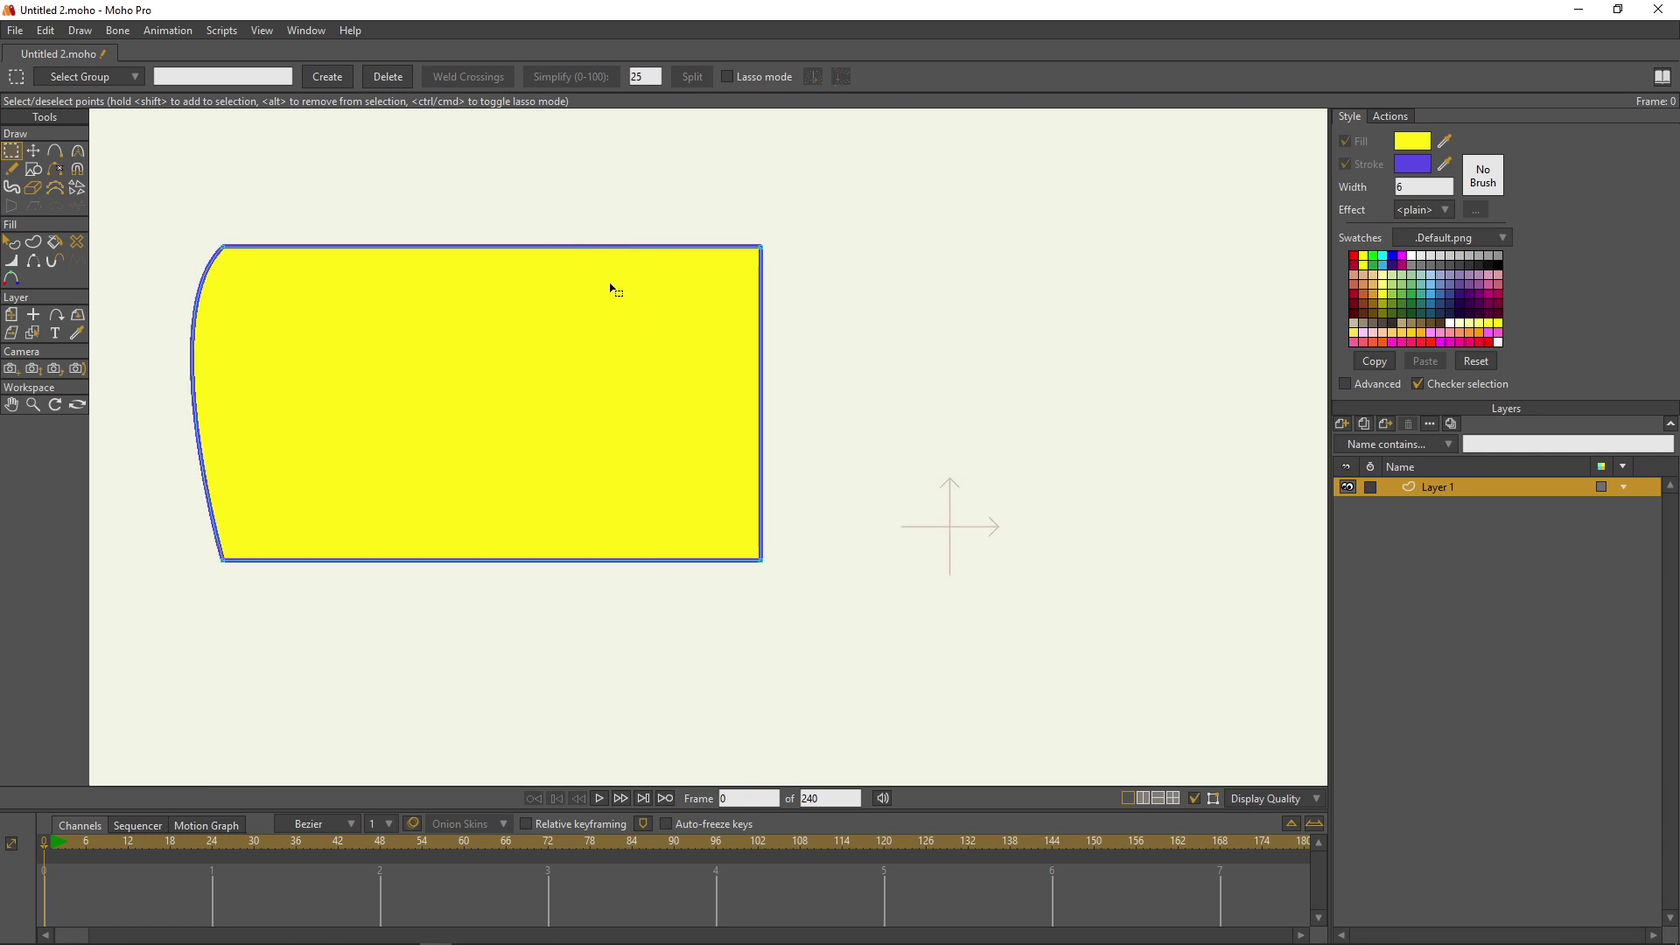
Step: Delete the shape's upper-right corner point, and undo the latest point deletions
drag(713, 197, 802, 311)
key(Delete)
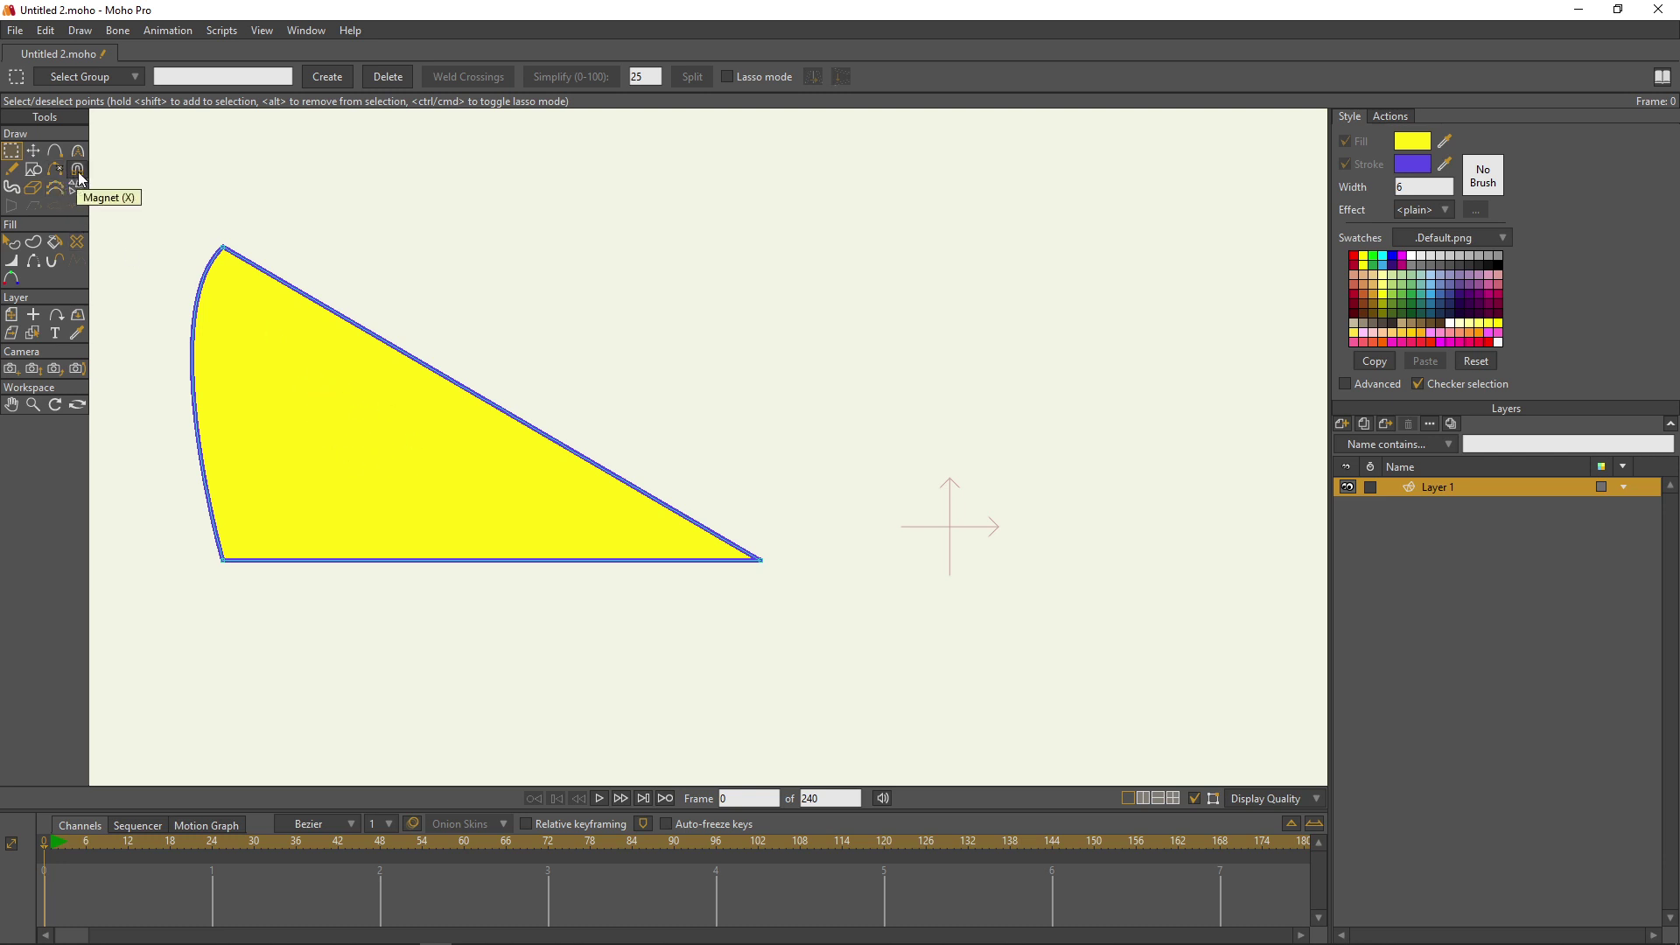
key(ctrl+z)
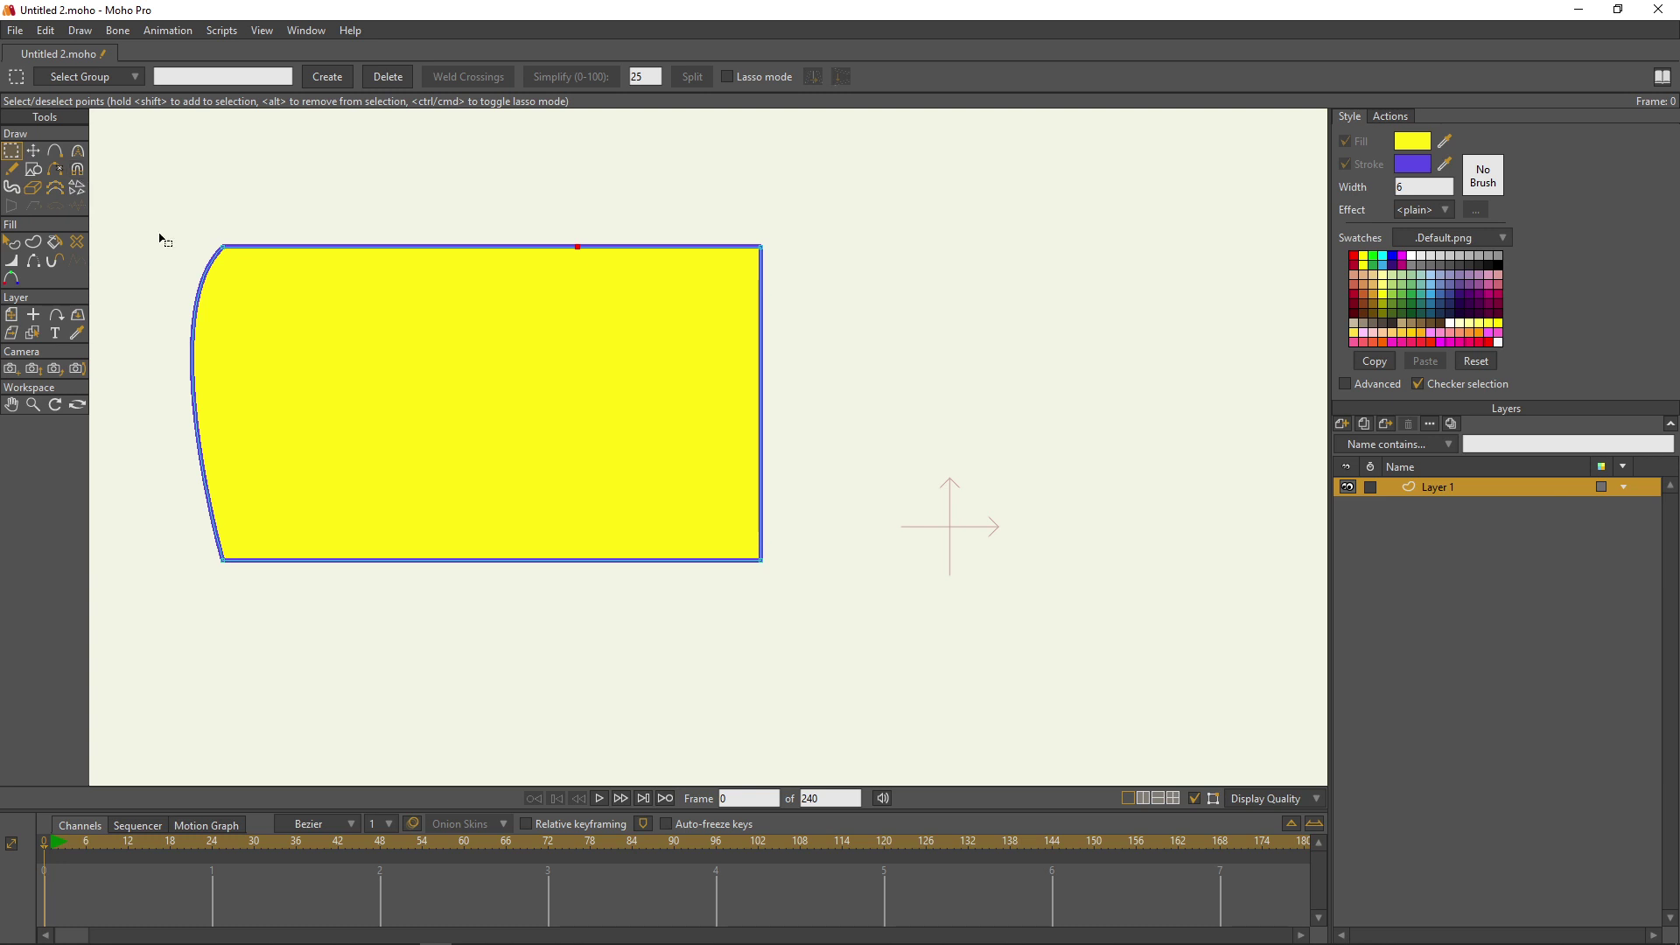
Step: Select all points of the yellow shape and delete them to empty the canvas
scroll(421, 433, down, 2)
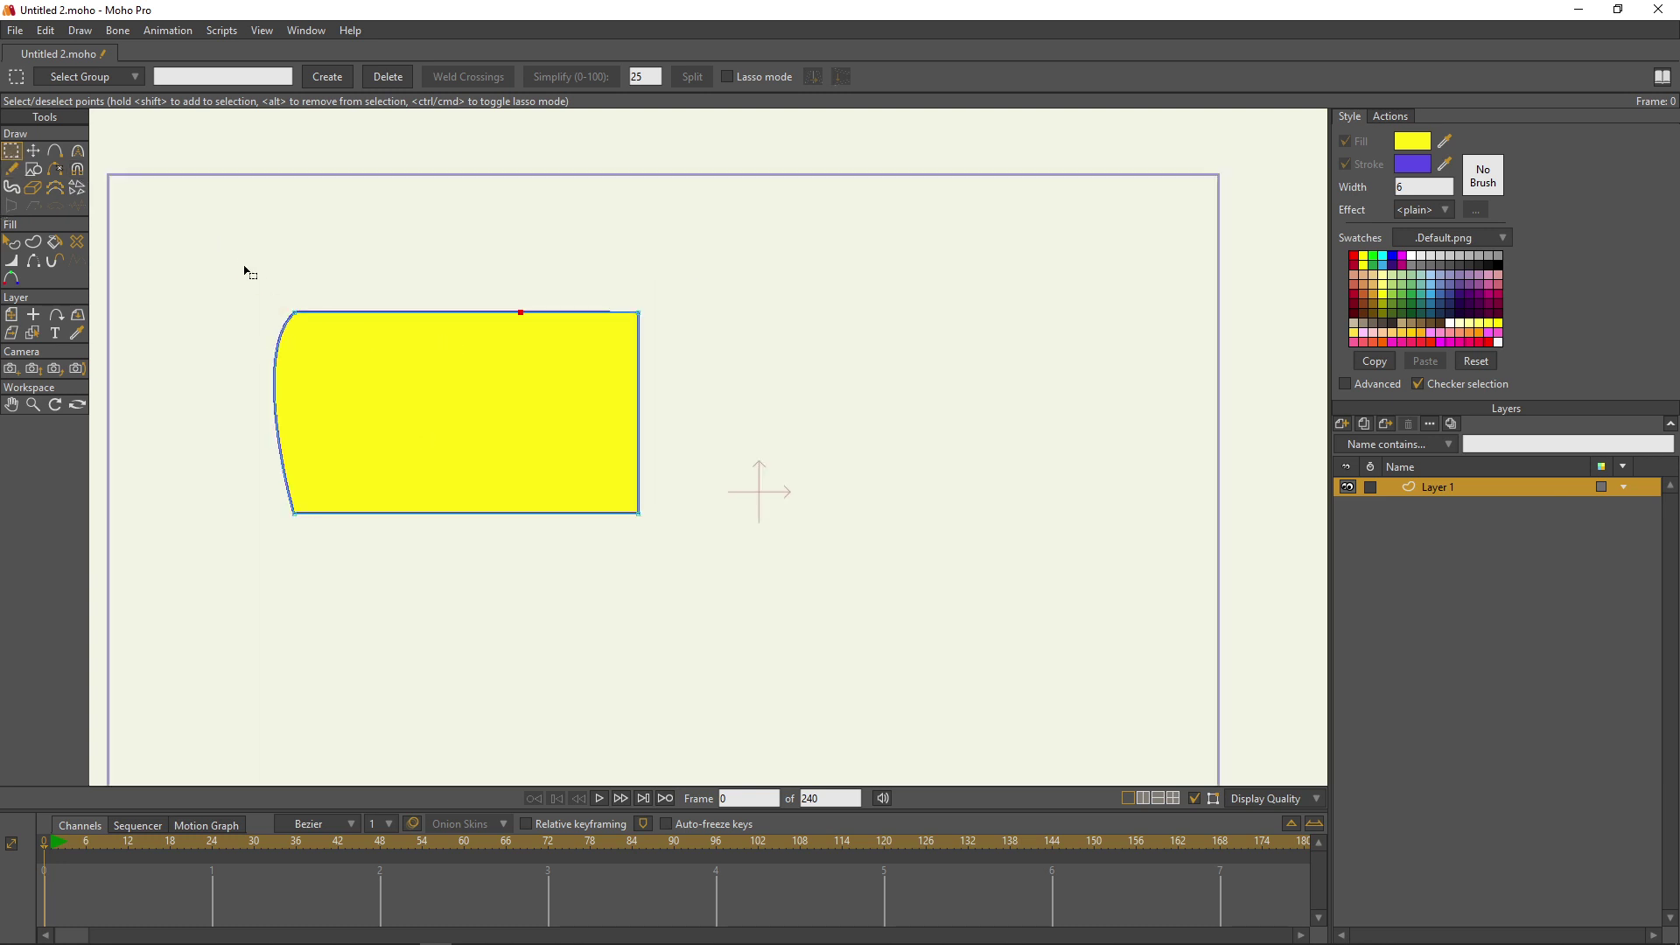
drag(239, 261, 723, 574)
key(Delete)
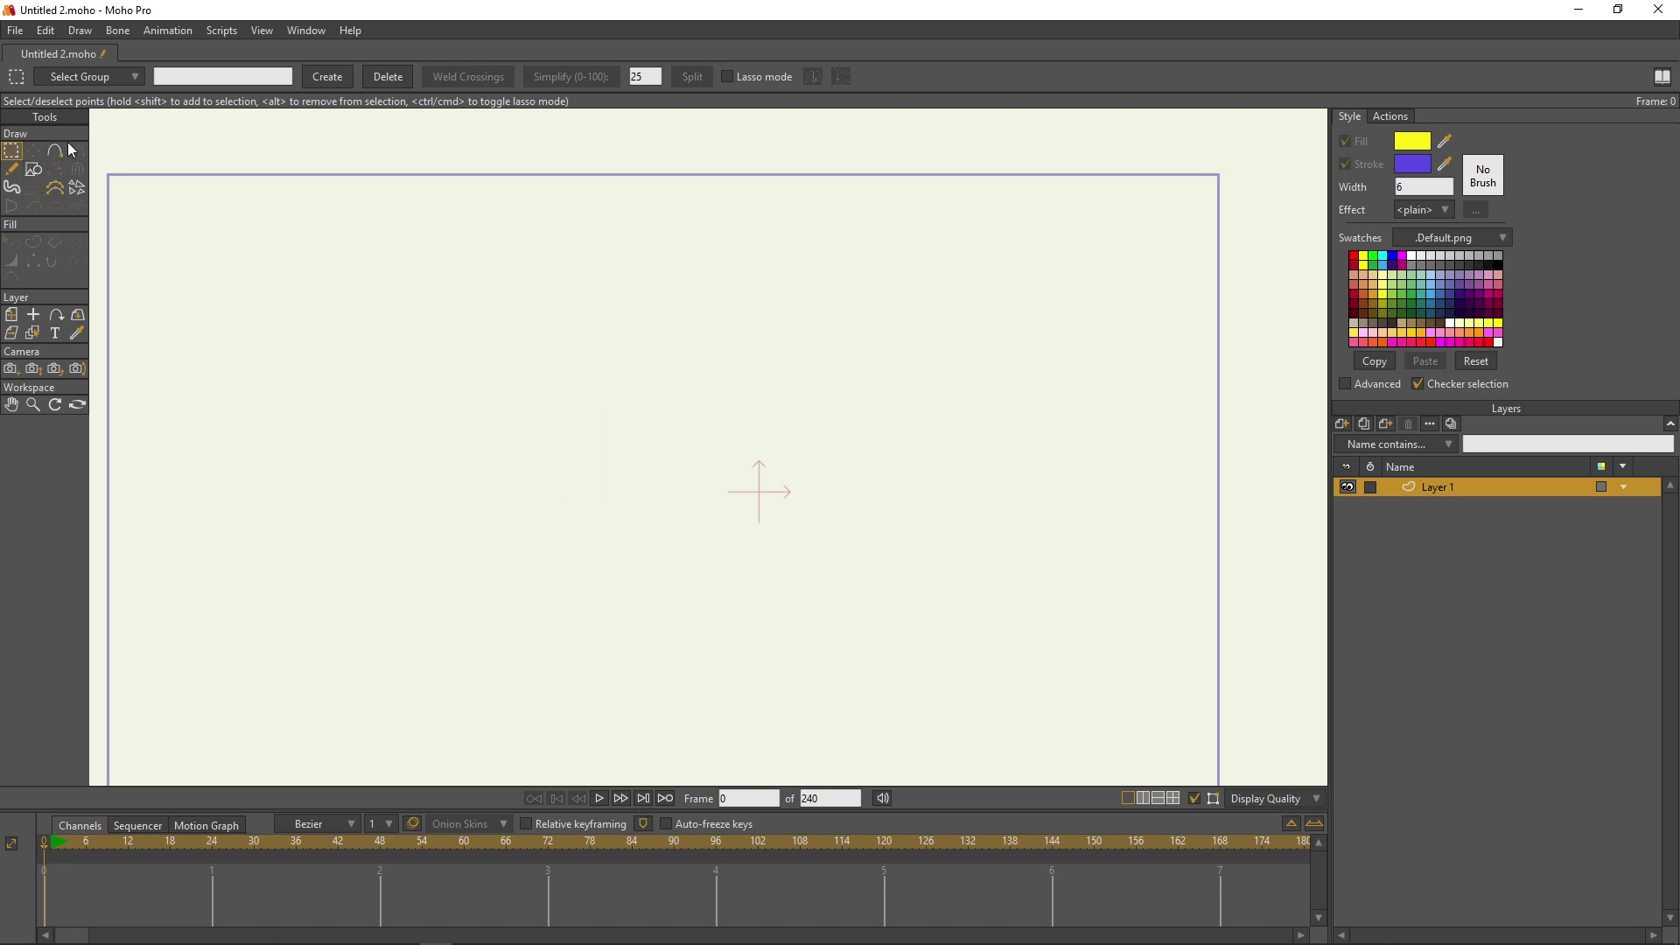
Step: Draw a closed jagged polygon with 12 corner points using Add Point, with sharp spikes along its underside
click(58, 151)
mouse_move(411, 362)
mouse_down()
mouse_move(570, 267)
mouse_move(686, 365)
mouse_up()
mouse_move(686, 364)
mouse_down()
mouse_move(713, 293)
mouse_move(766, 424)
mouse_move(664, 491)
mouse_move(595, 398)
mouse_move(611, 533)
mouse_move(547, 487)
mouse_move(599, 547)
mouse_move(523, 418)
mouse_move(474, 556)
mouse_move(442, 424)
mouse_move(323, 454)
mouse_move(408, 363)
mouse_up()
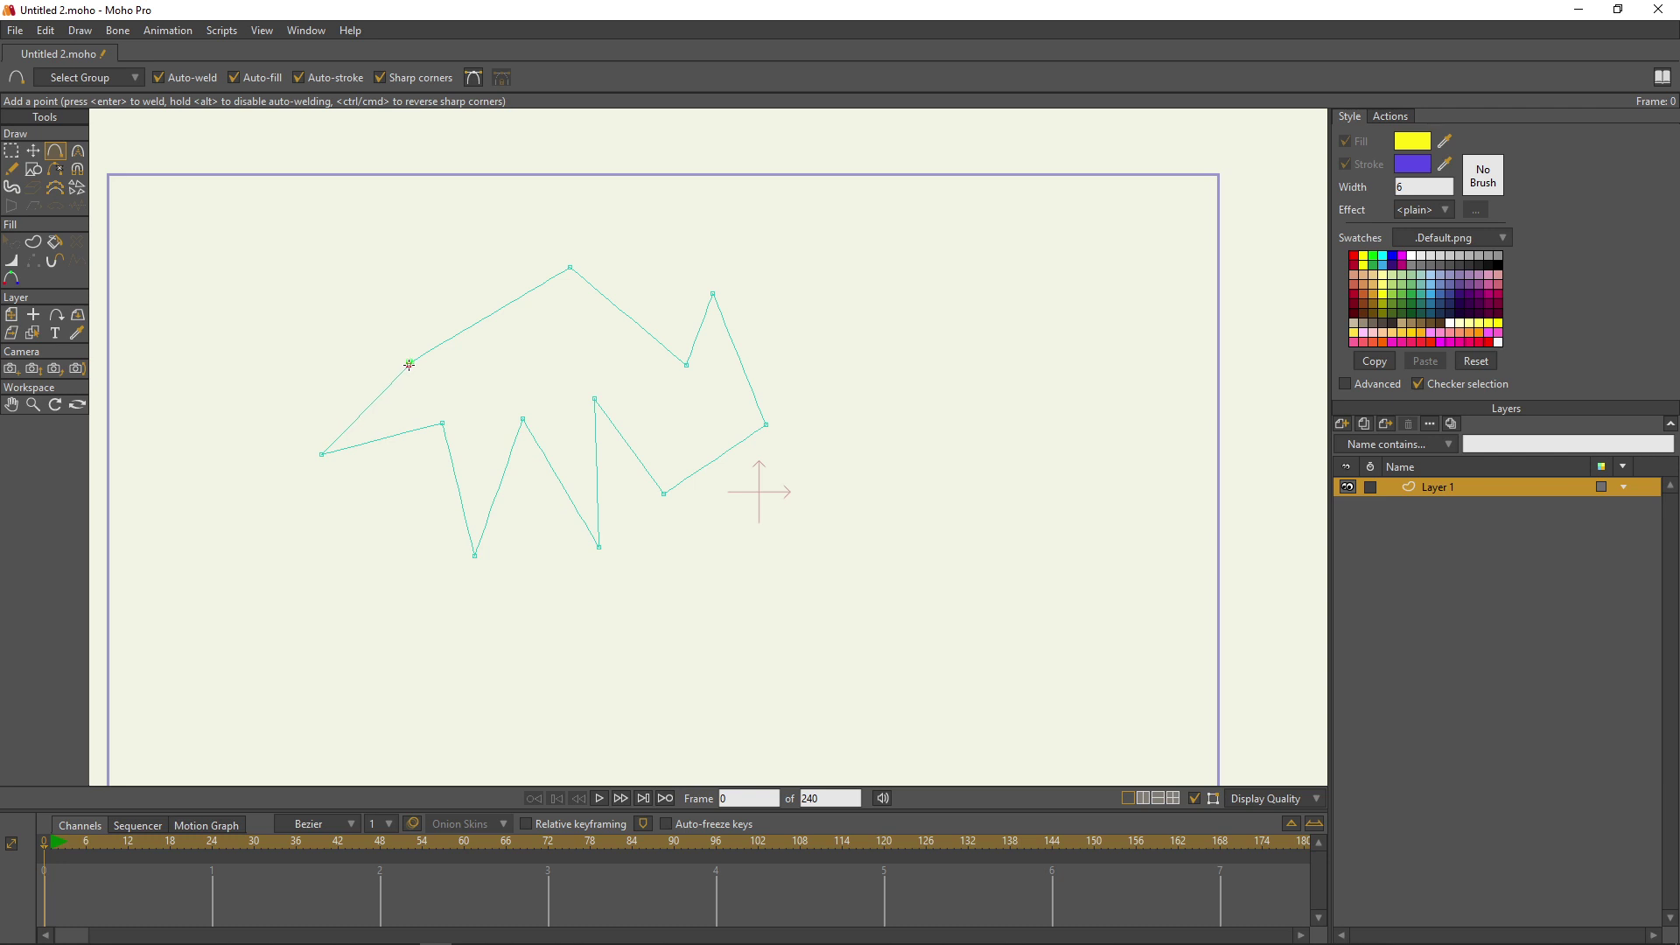
Step: Add extra points along the polygon's edges, pulling new ones outward on the two lower spikes and the lower-right edge
scroll(490, 332, up, 2)
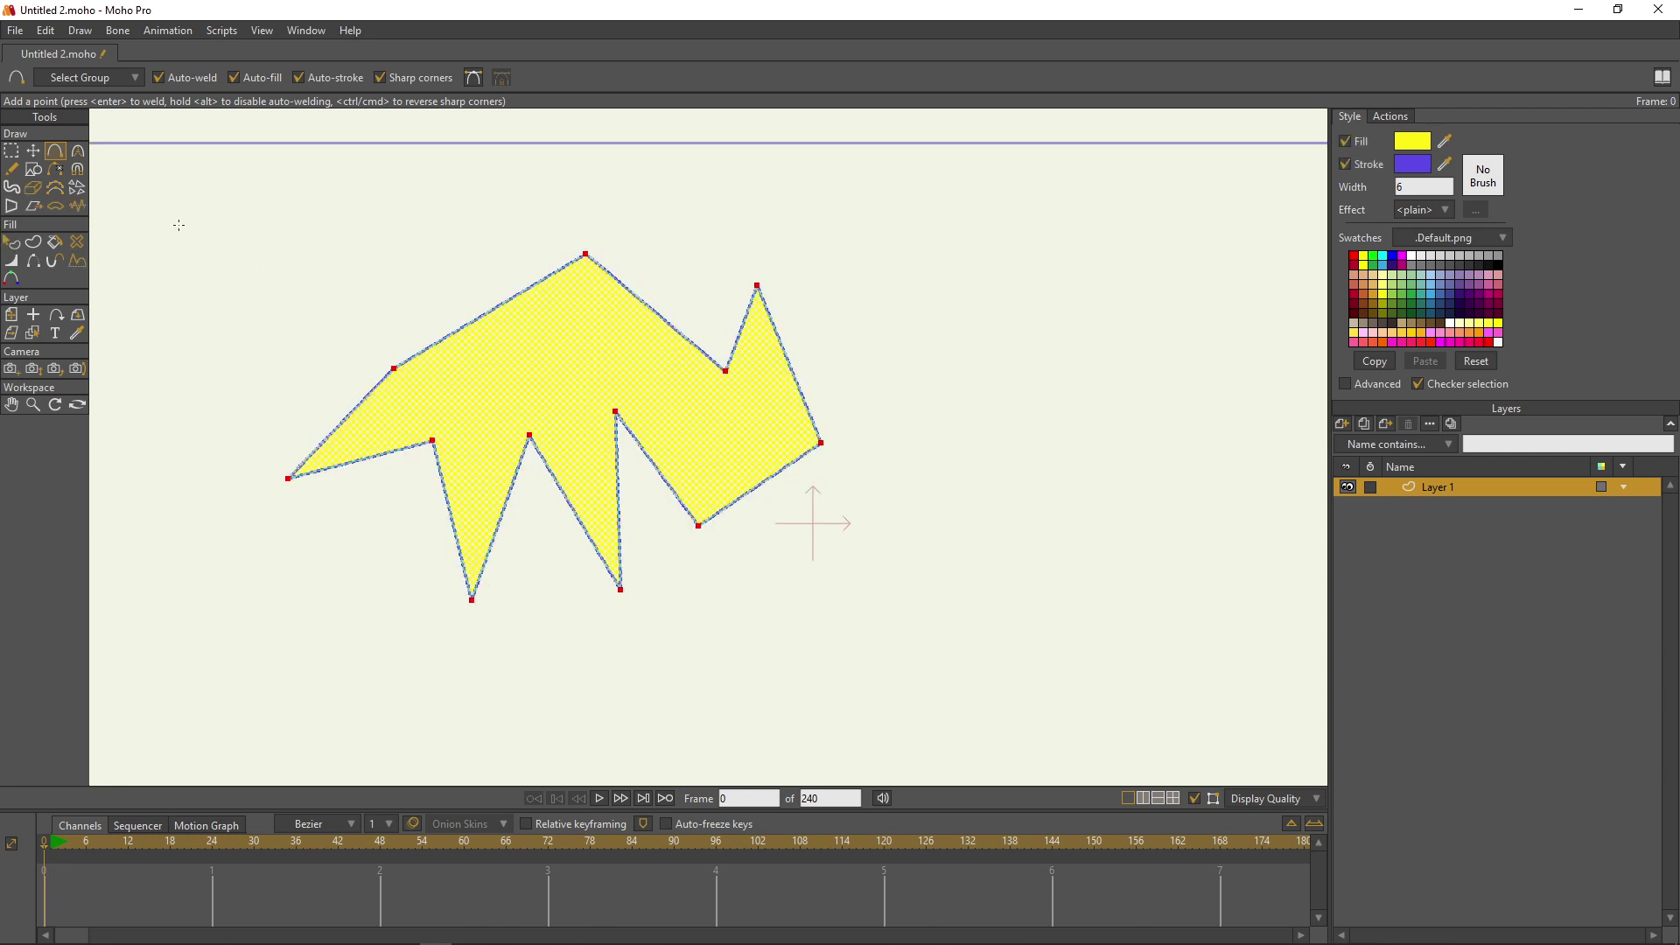
click(468, 325)
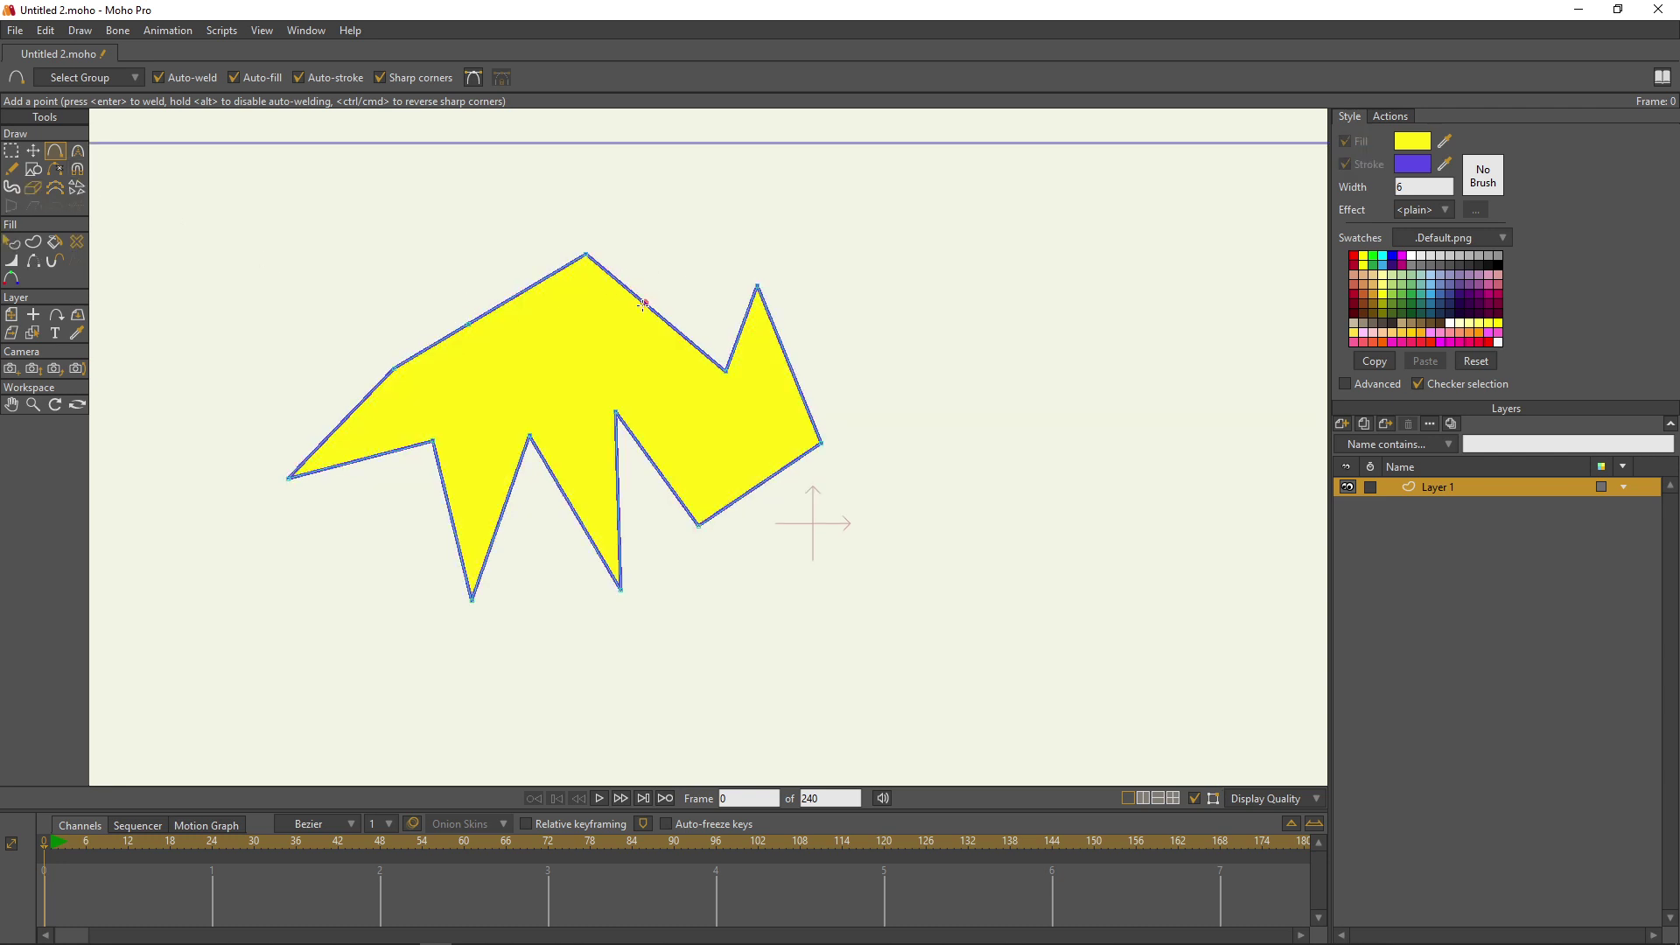
click(529, 287)
click(335, 430)
click(378, 454)
drag(518, 501, 556, 559)
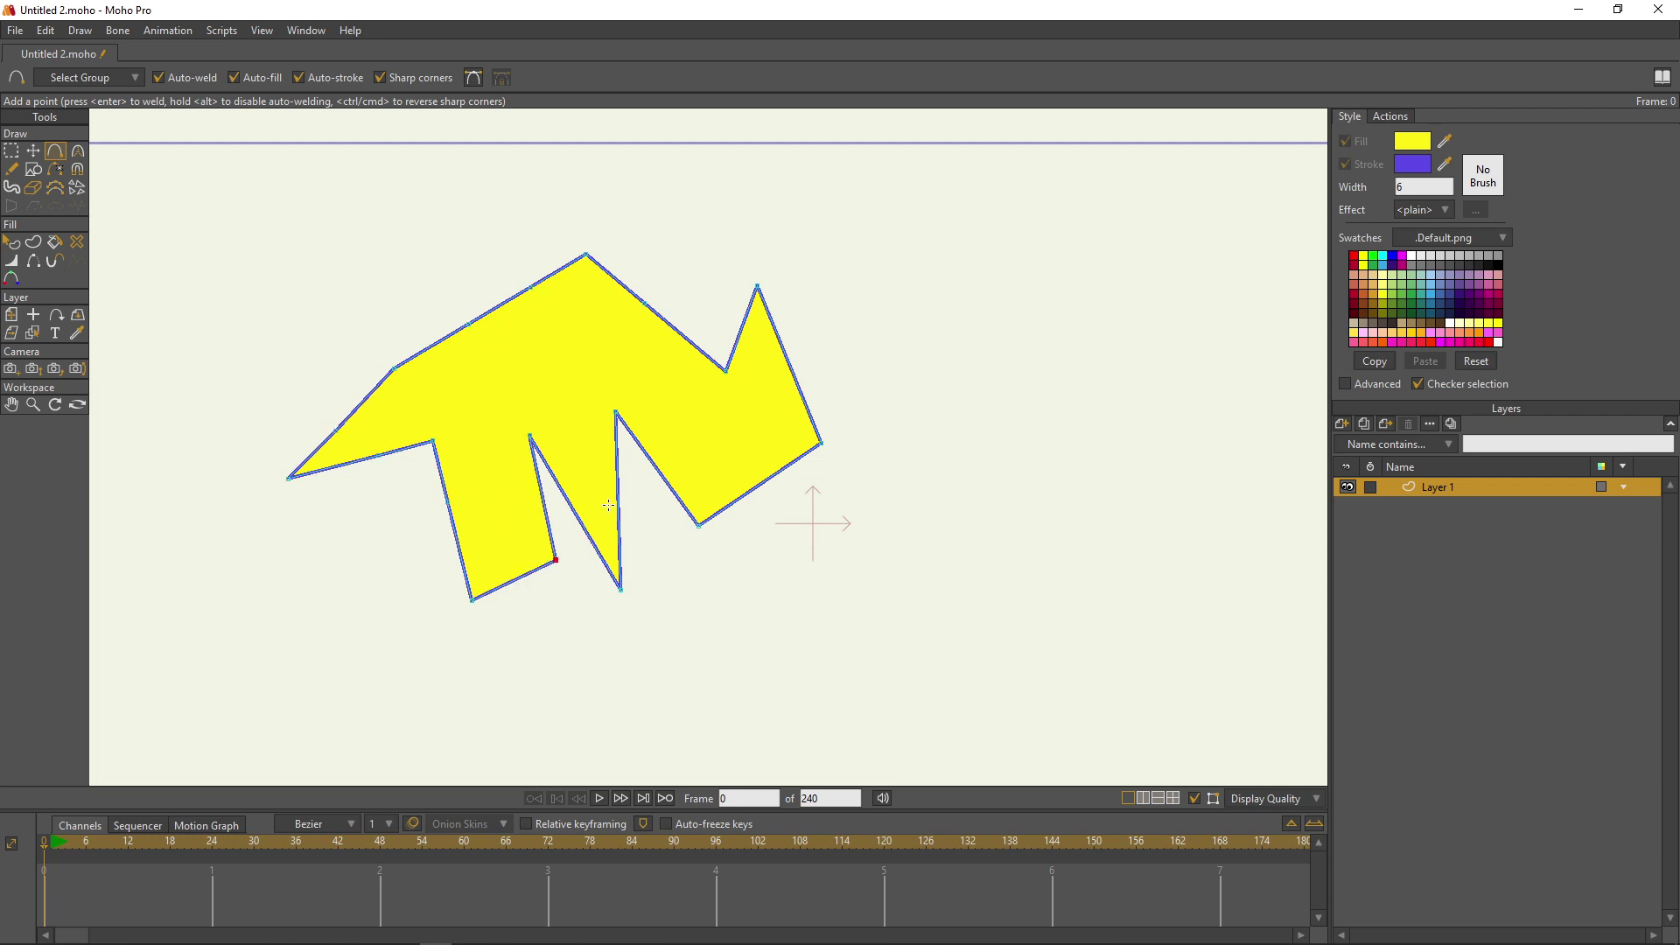
drag(620, 483, 640, 500)
drag(752, 489, 802, 507)
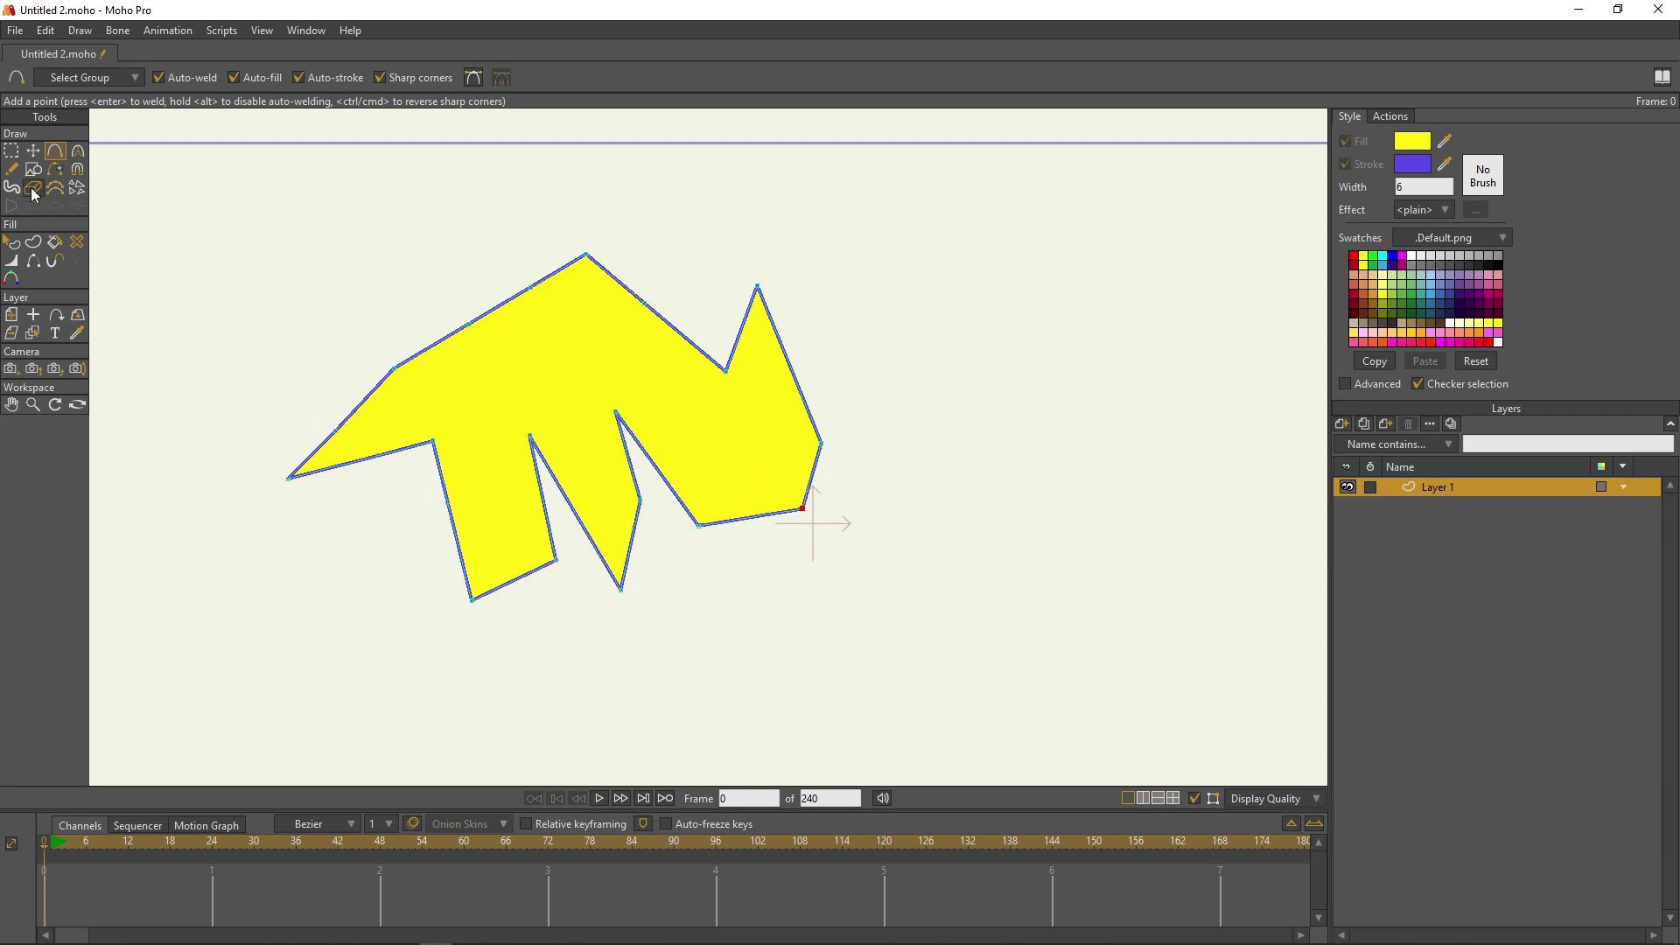
Step: Reshape the polygon with the Magnet tool, pushing out its right-hand corners and lowering the notch between the two bottom spikes
click(78, 170)
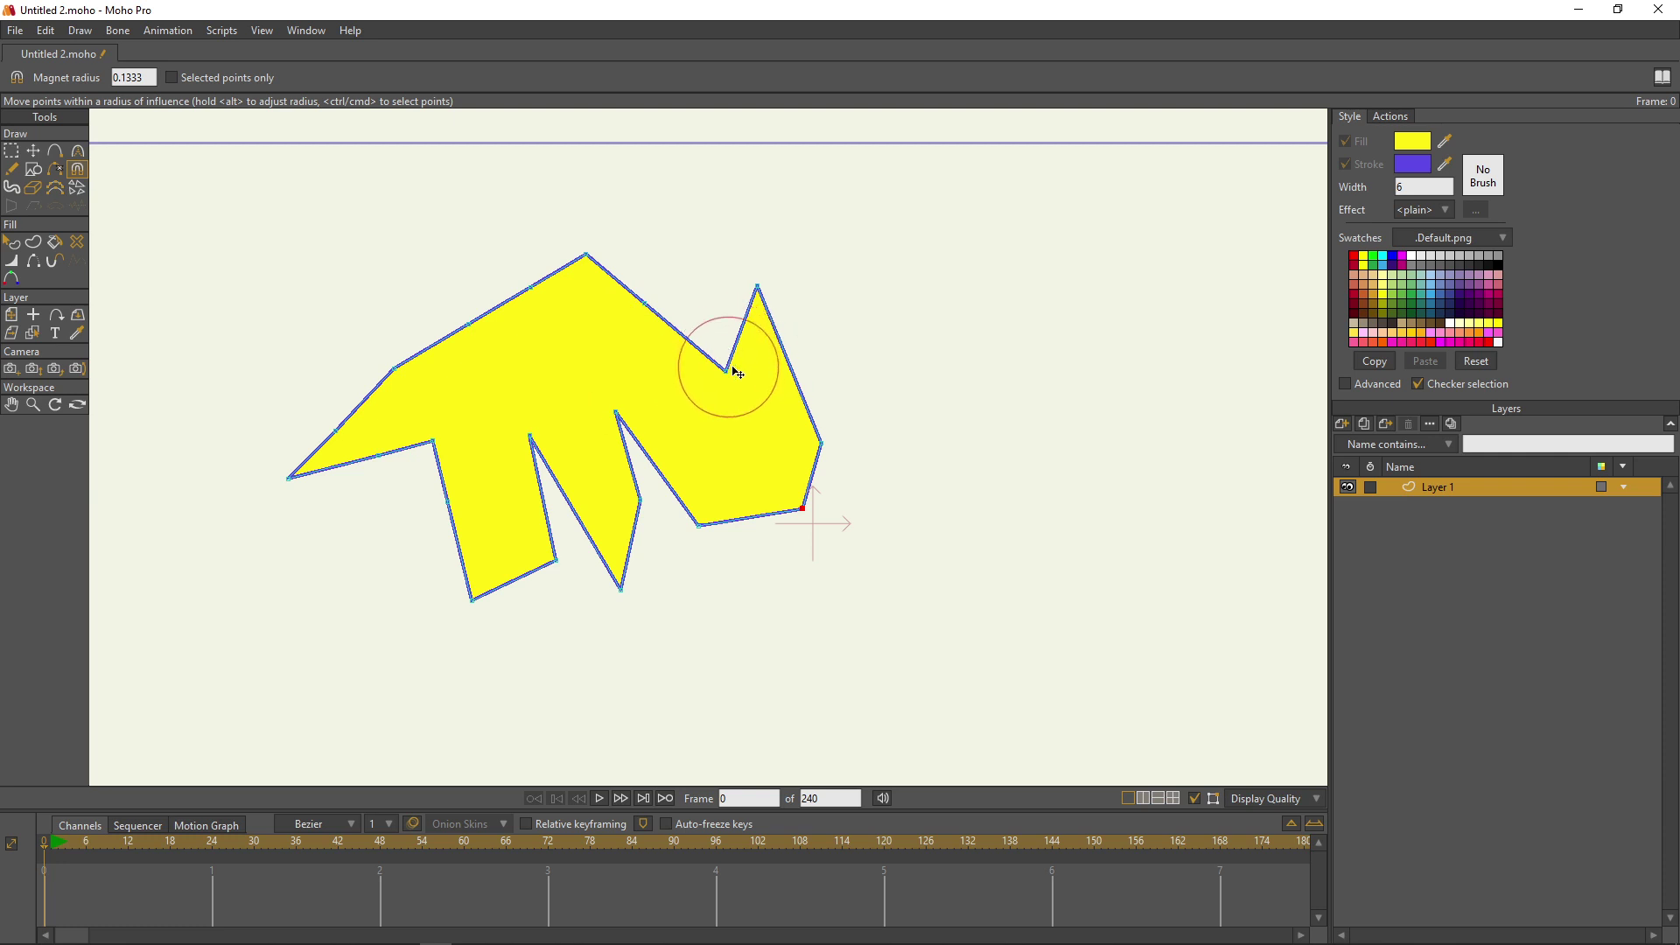
drag(726, 356, 765, 293)
drag(804, 415, 839, 436)
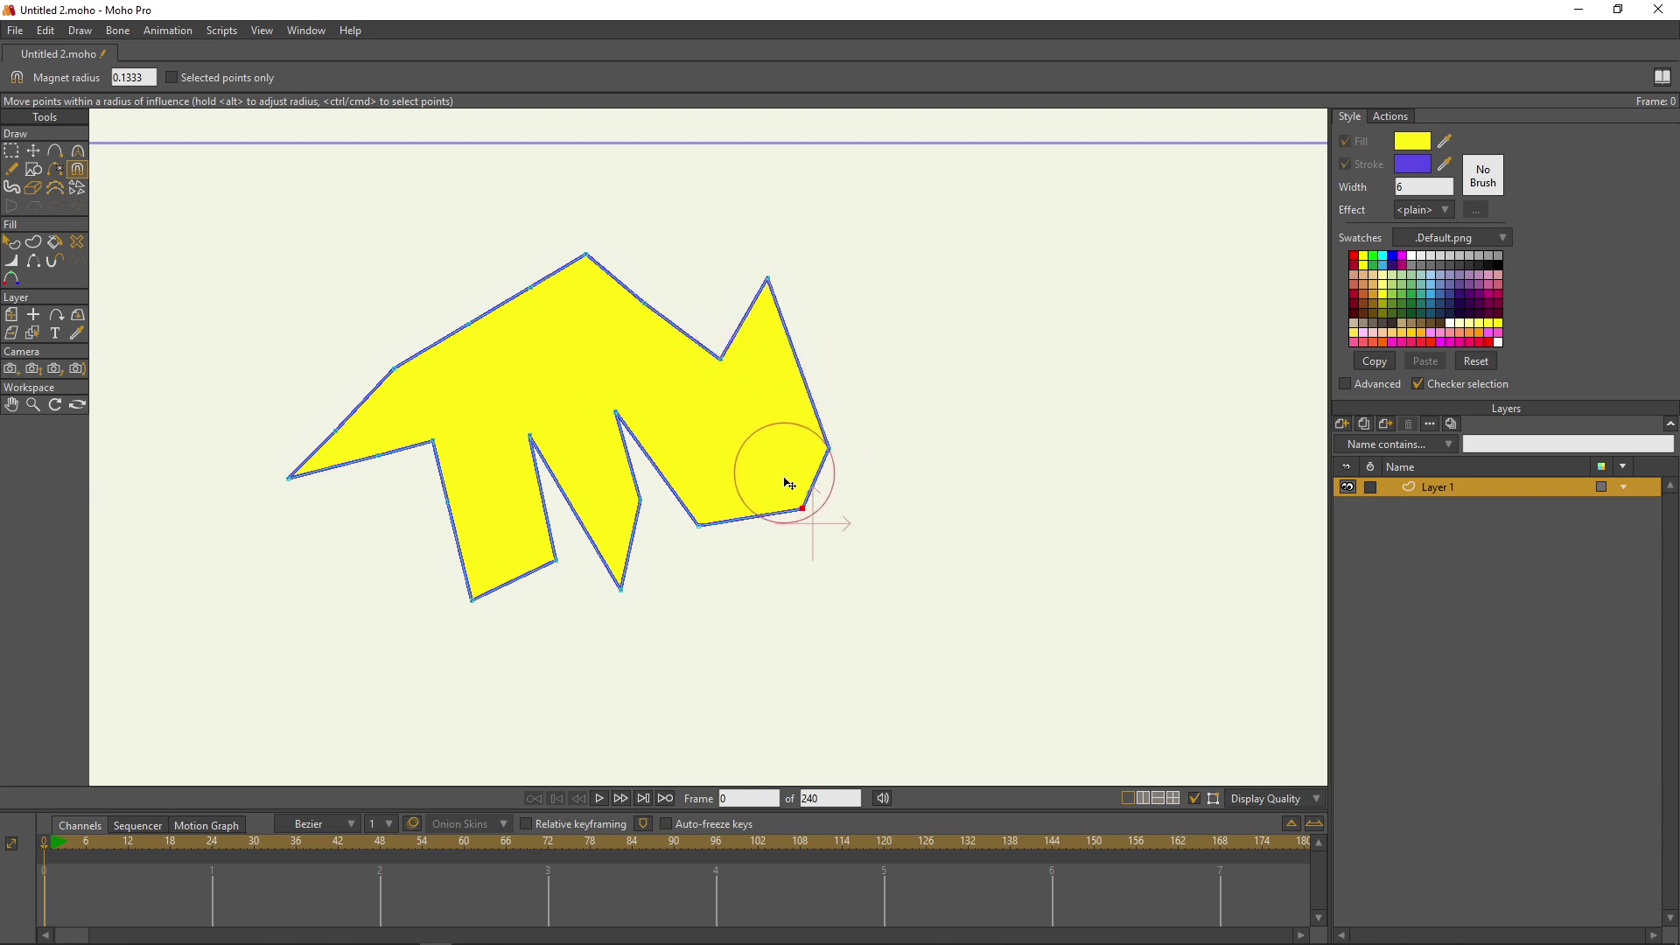
drag(704, 544, 698, 566)
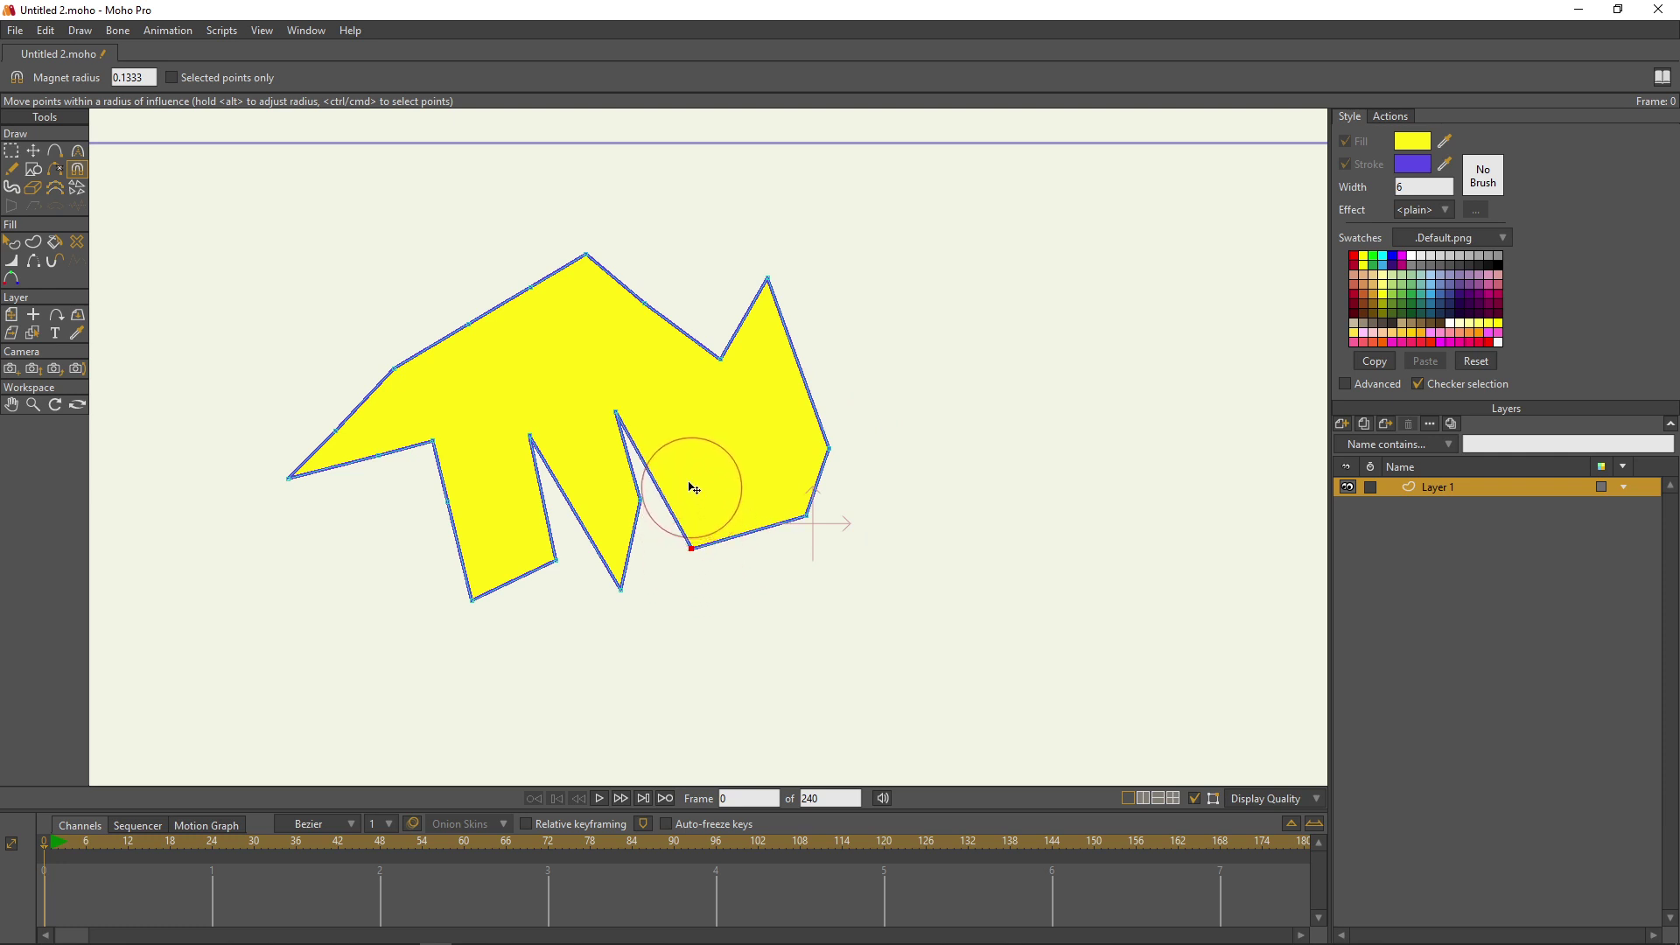
drag(606, 387, 564, 482)
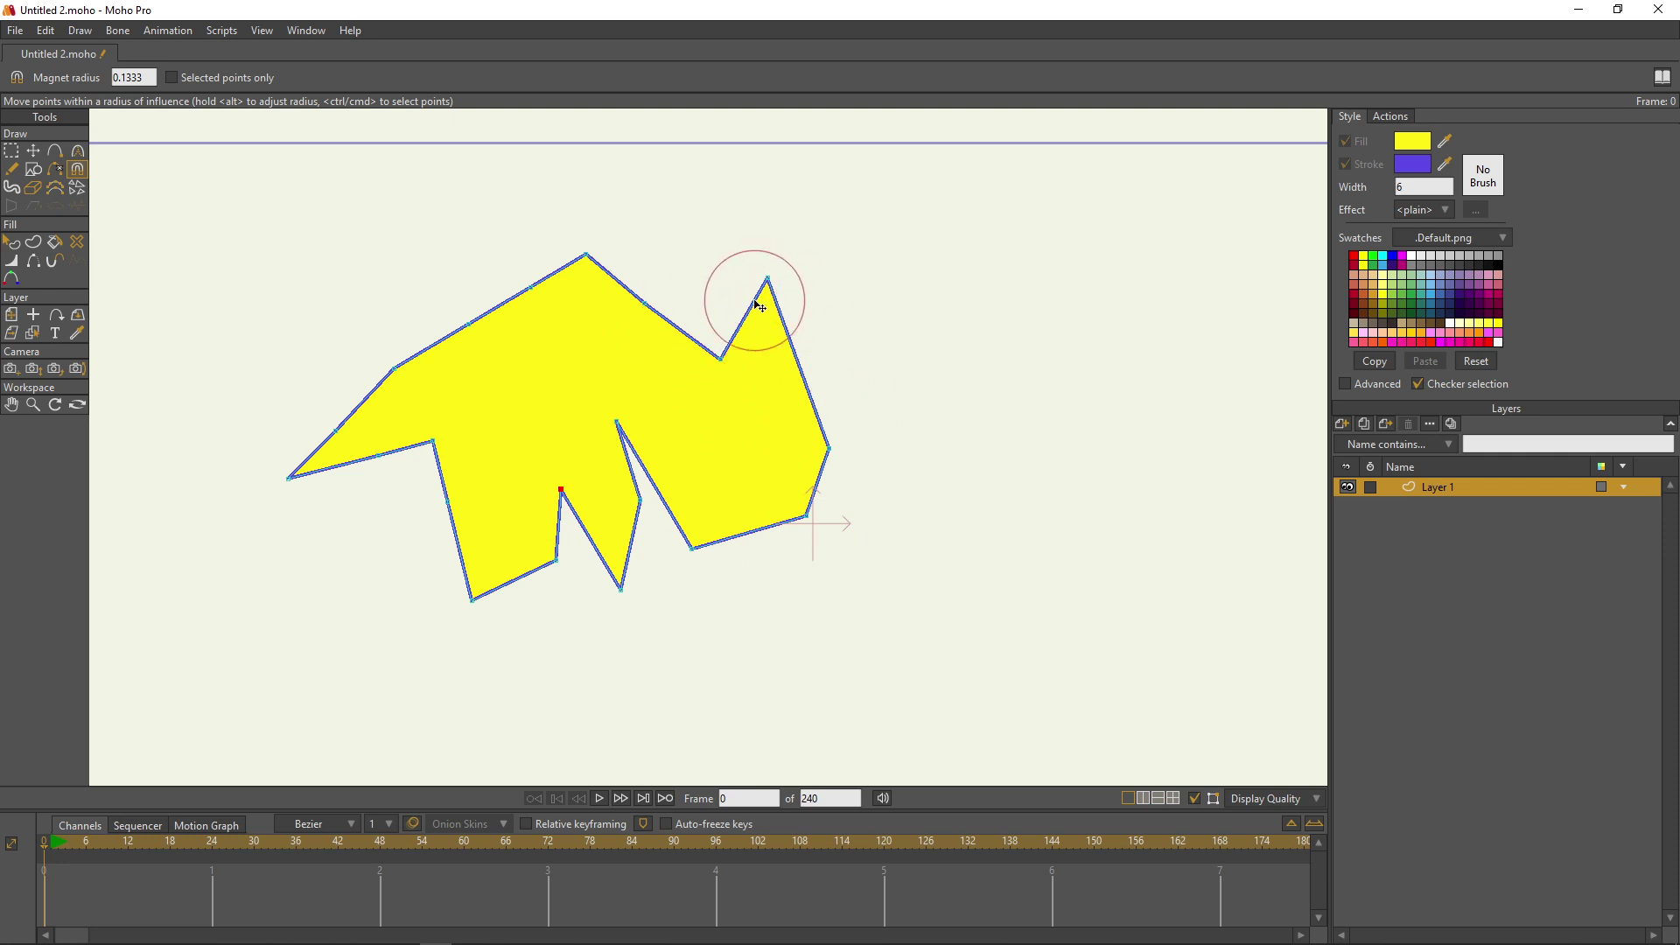
Step: Pull the tip of the polygon's upper-right spike slightly upward with the Magnet tool
drag(149, 77, 79, 80)
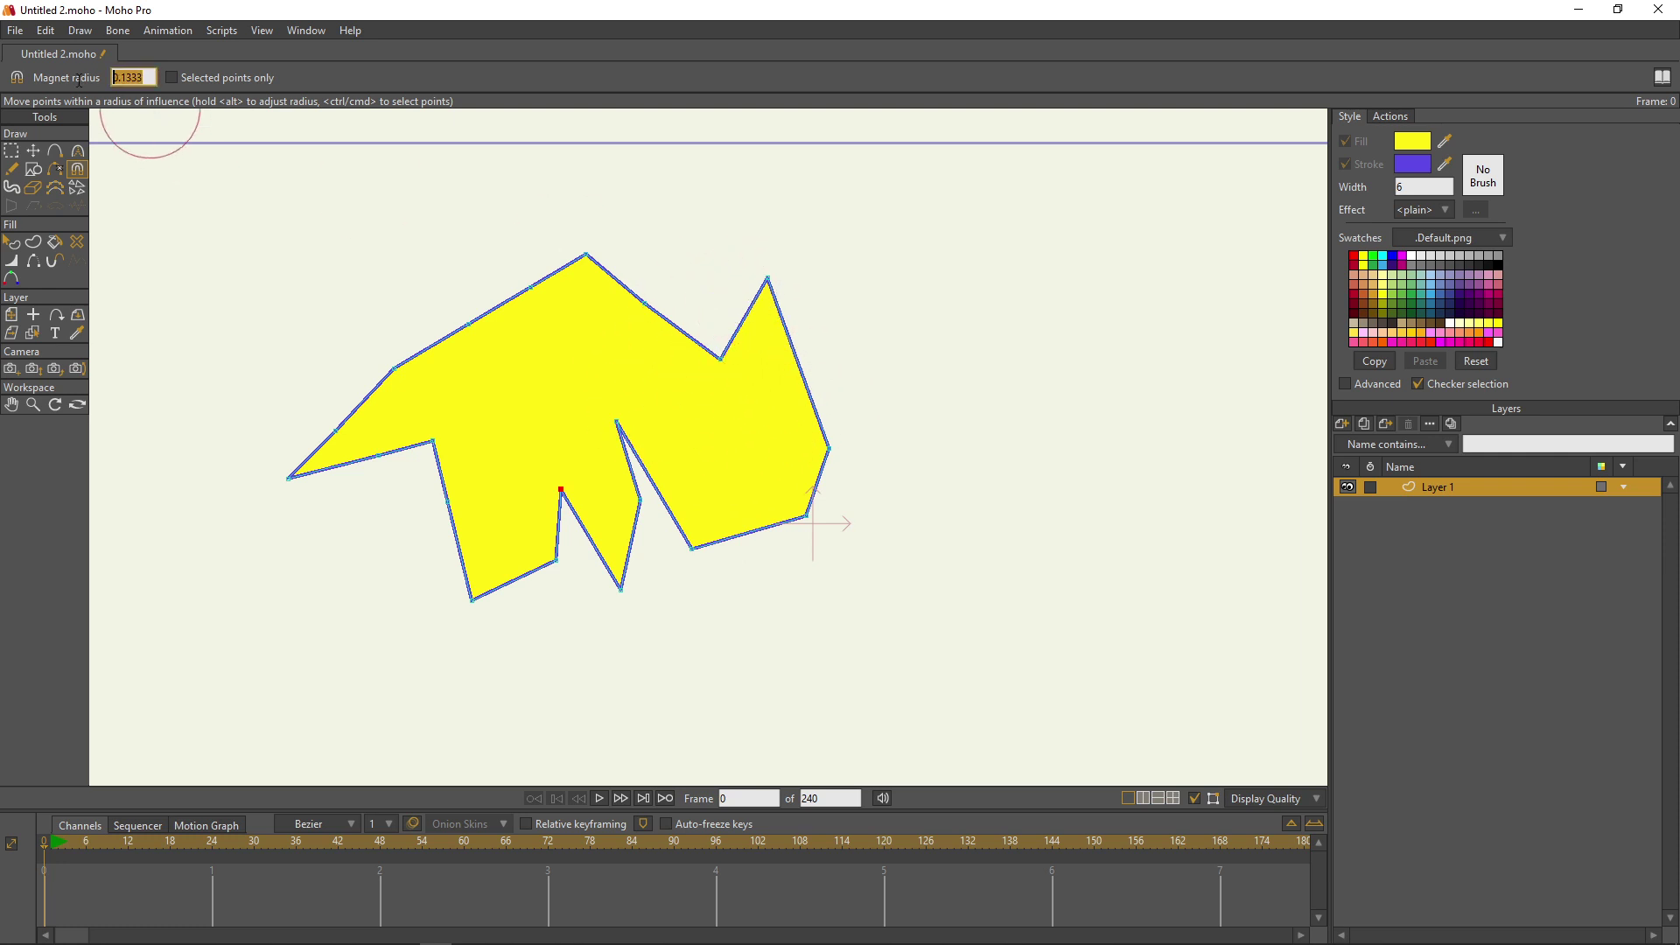
click(144, 77)
drag(768, 278, 770, 259)
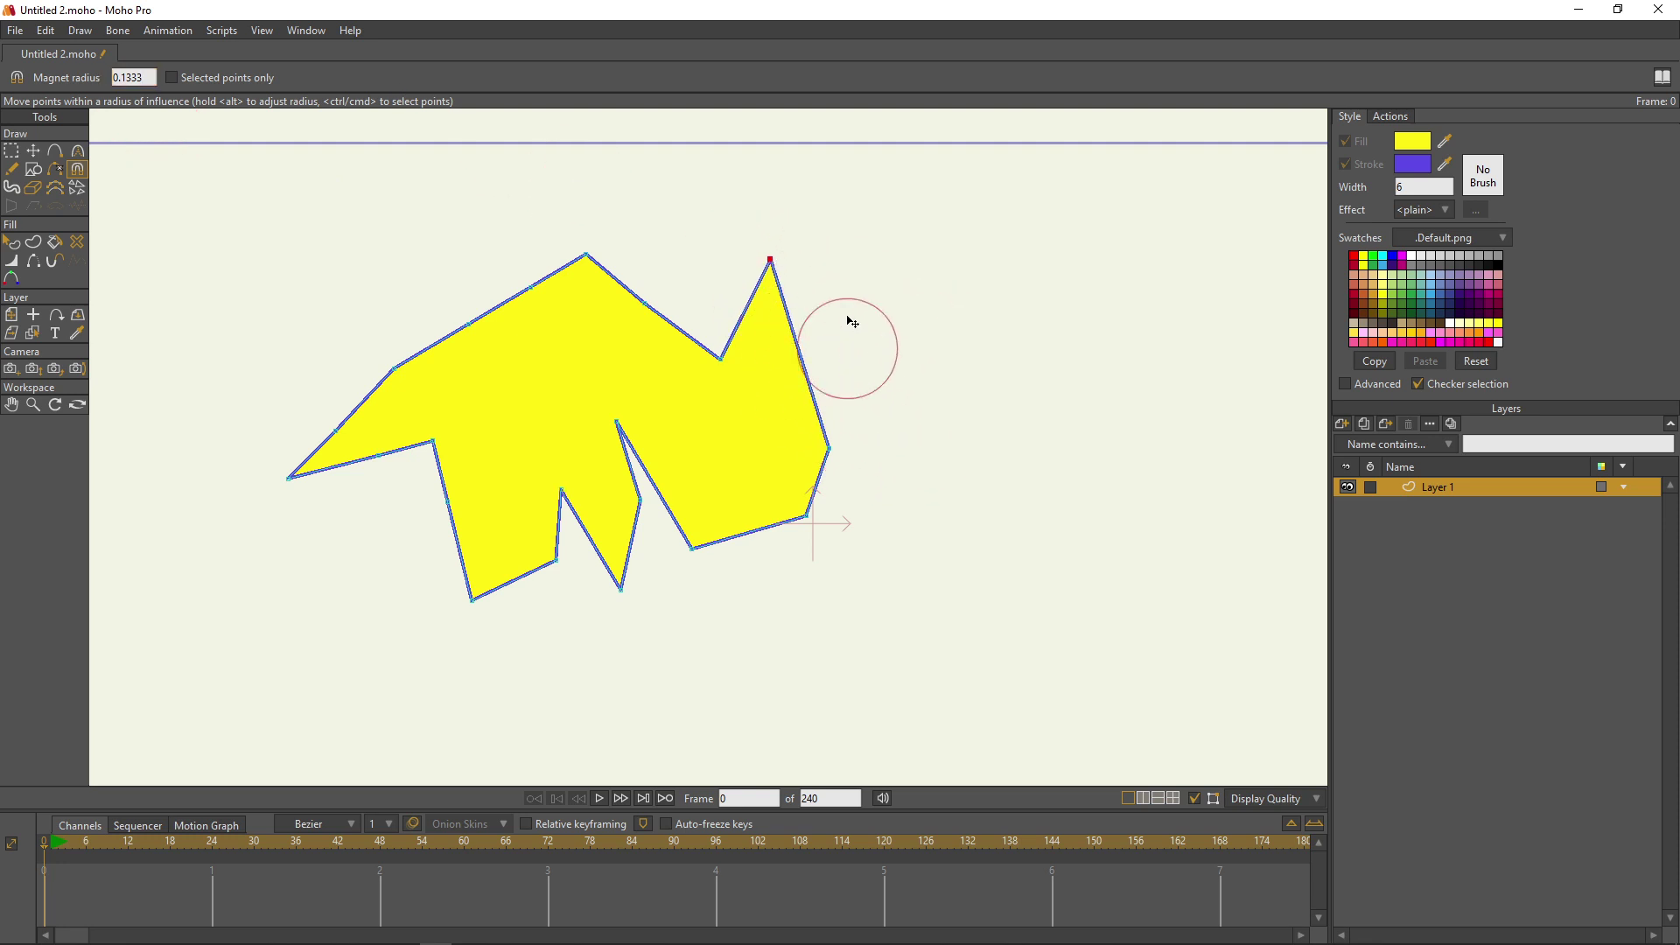
scroll(893, 420, up, 3)
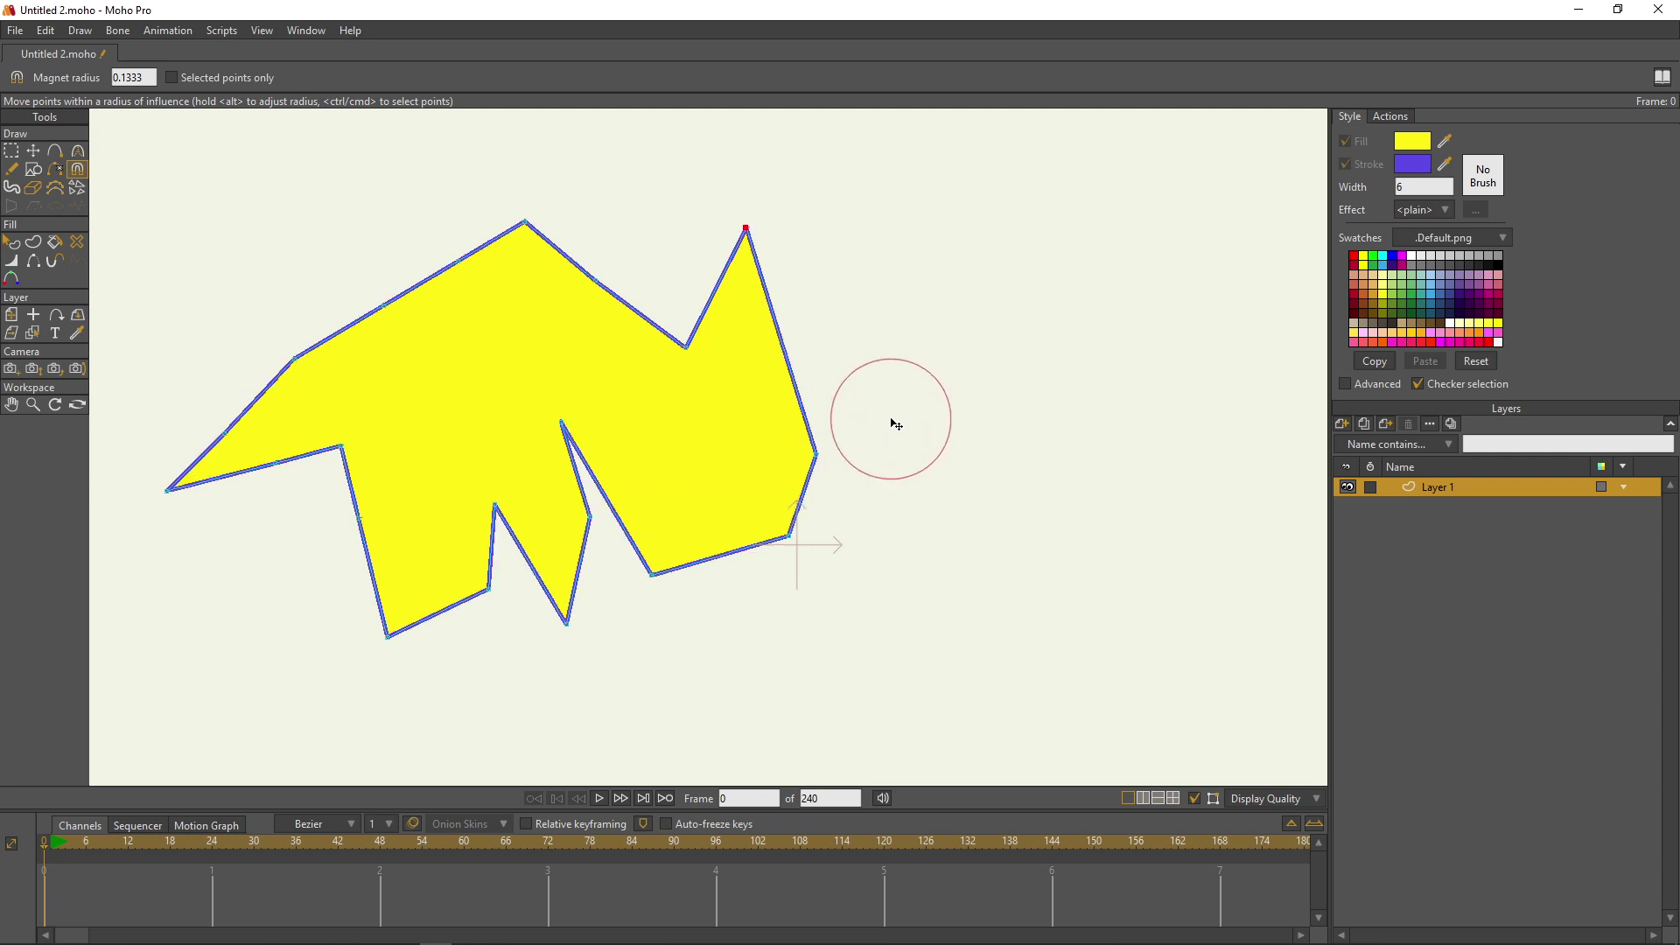
scroll(892, 420, down, 1)
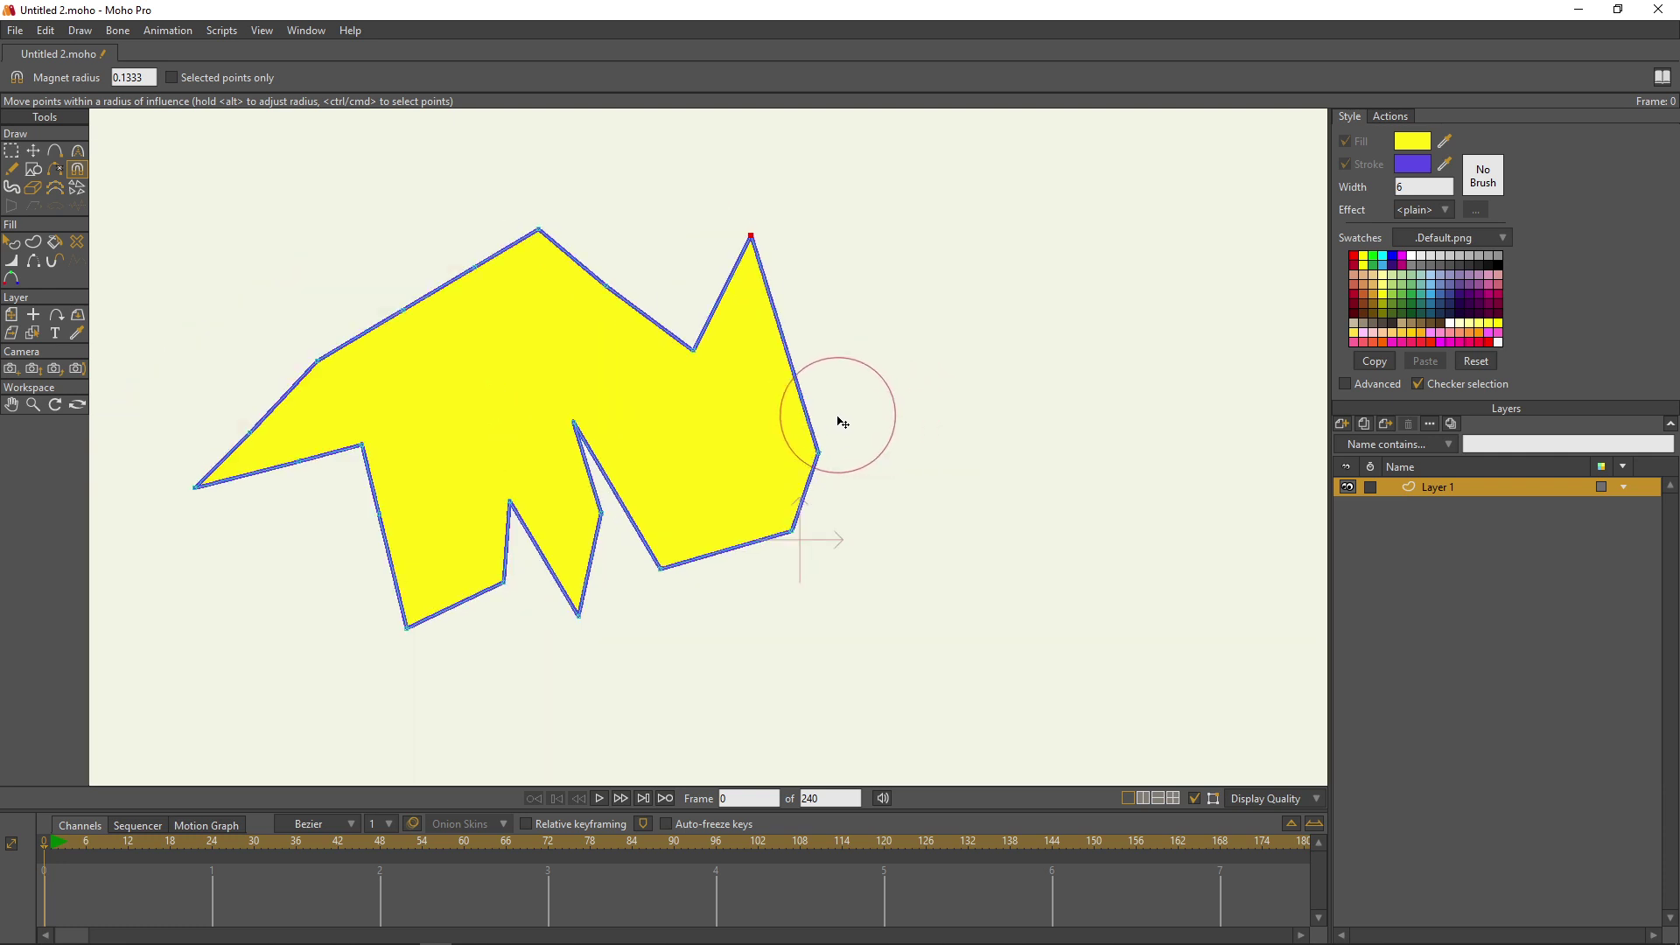
Step: Enlarge the Magnet radius to 0.2267 and reshape the polygon's right side, nudging its corners outward and lowering the deep notch in the underside
scroll(840, 420, up, 1)
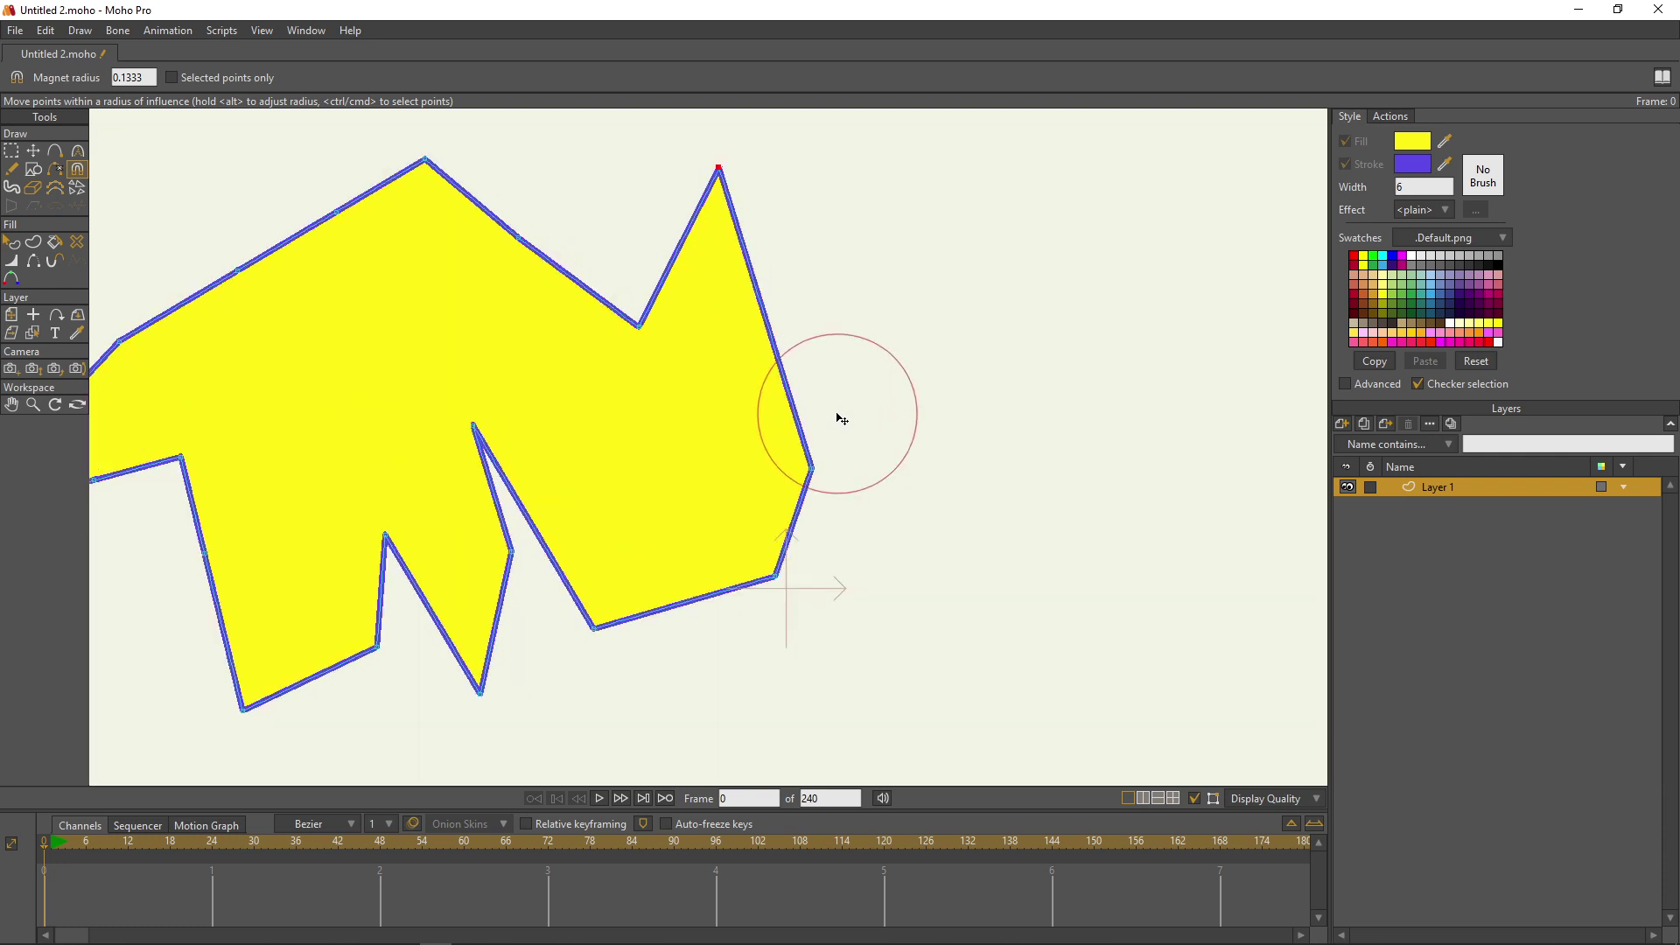
scroll(841, 419, down, 2)
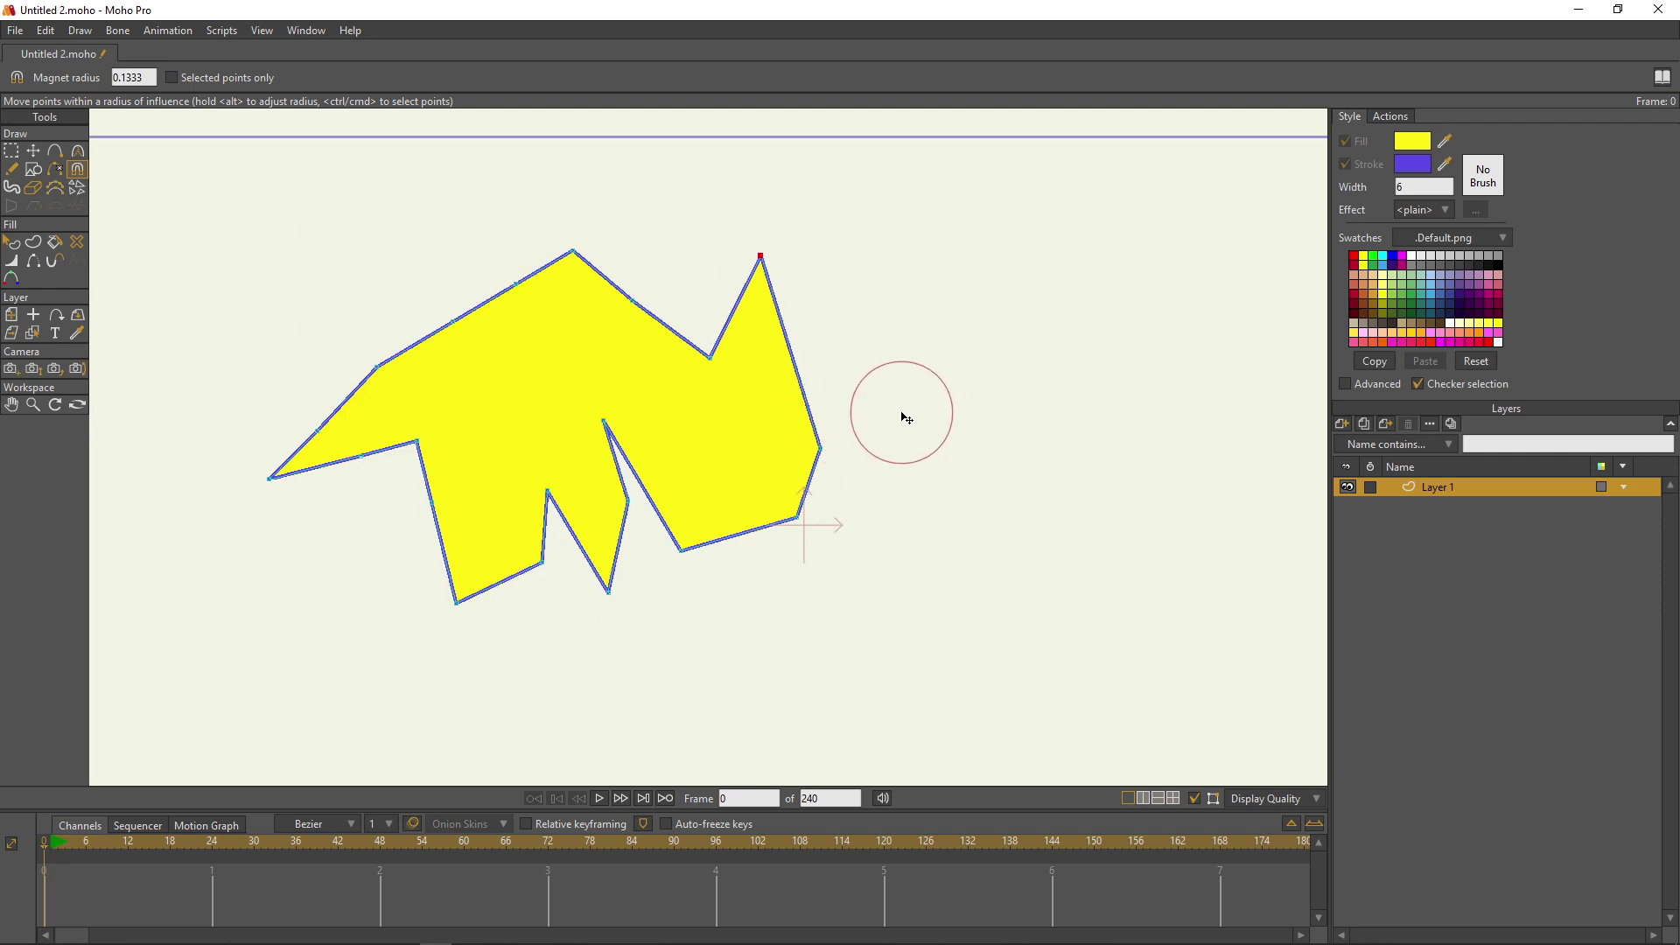
mouse_move(900, 412)
mouse_down()
mouse_move(873, 411)
mouse_move(931, 418)
mouse_up()
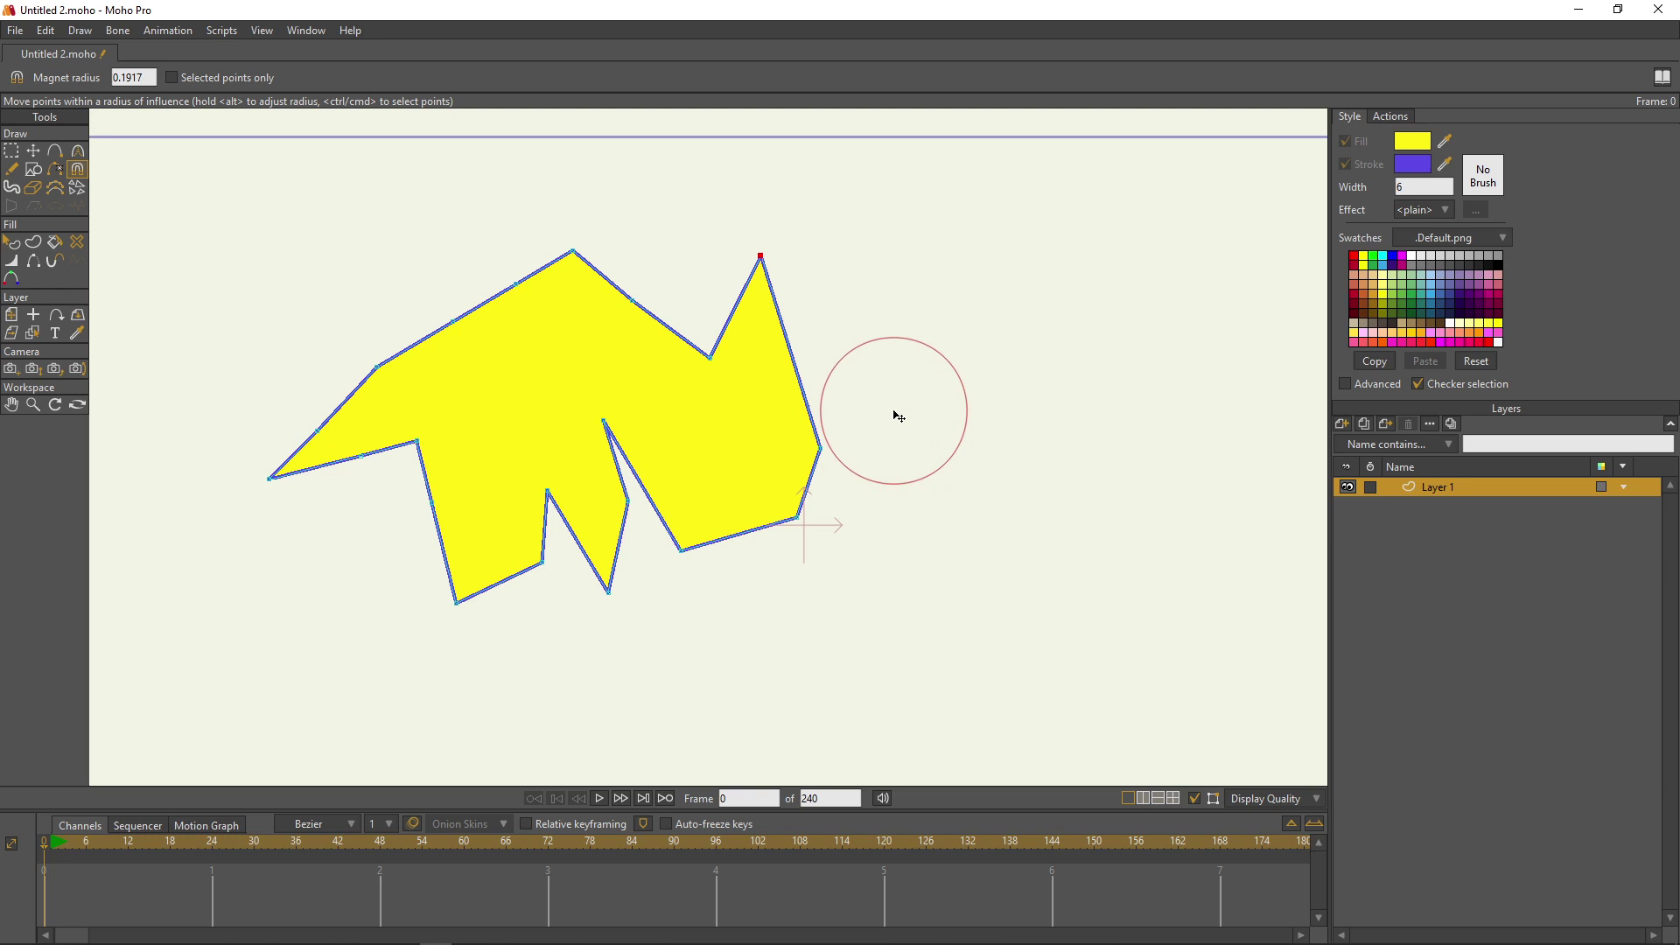
drag(901, 405, 944, 416)
drag(774, 331, 797, 304)
drag(772, 415, 804, 538)
drag(691, 488, 705, 585)
drag(596, 414, 582, 506)
drag(590, 419, 577, 562)
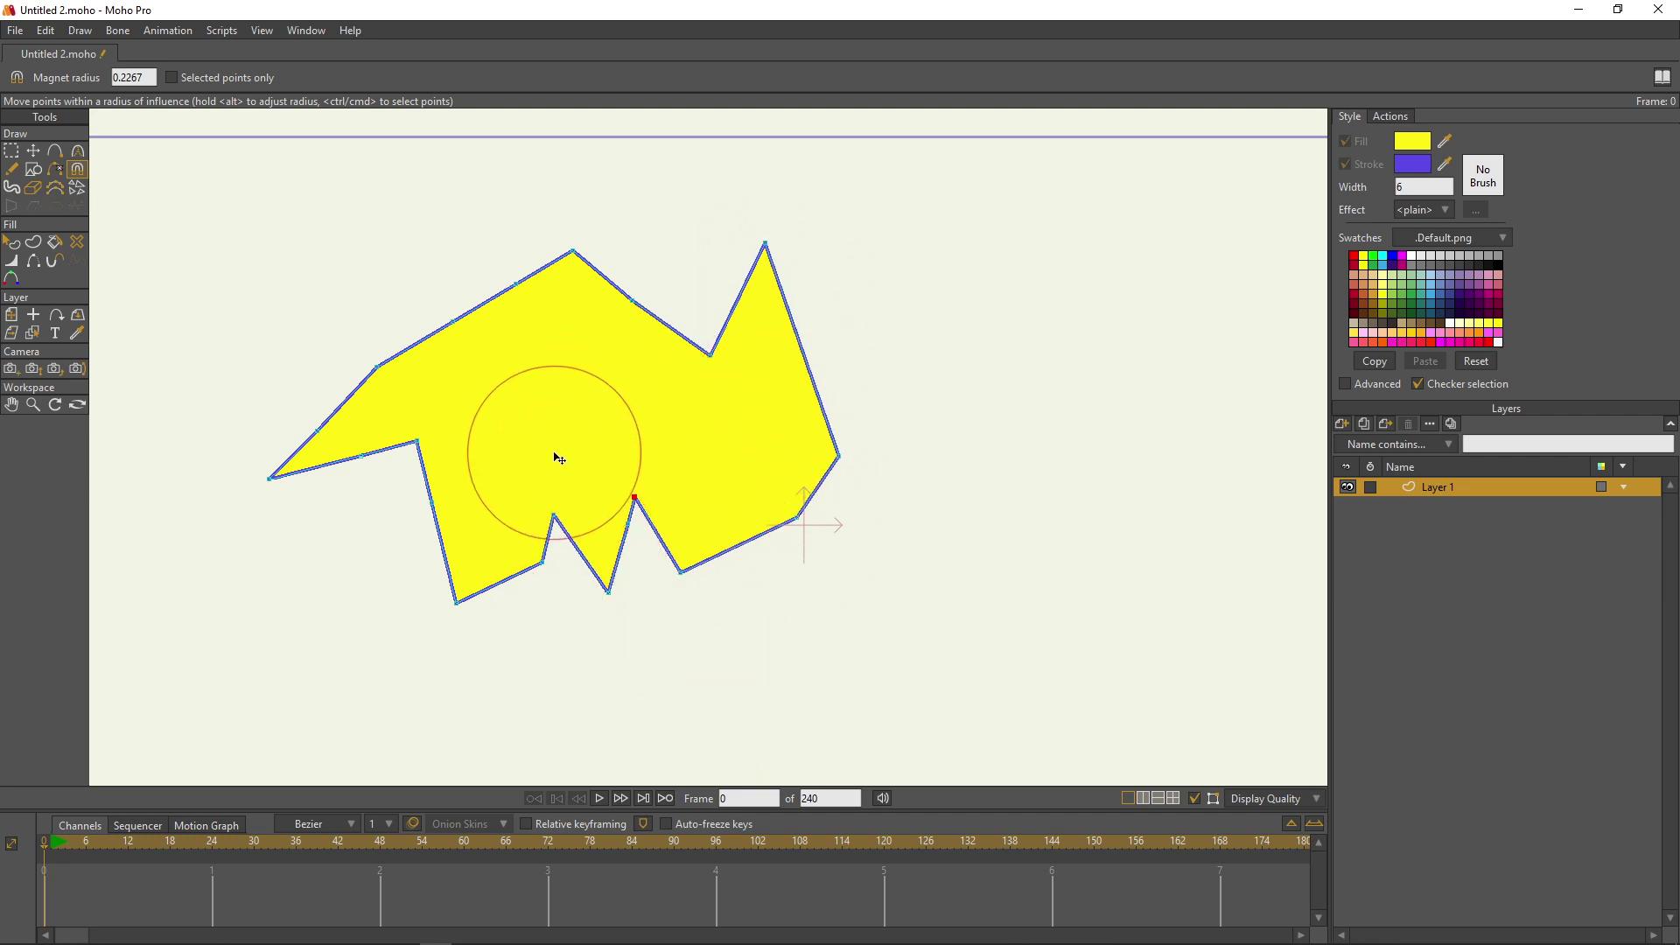
Step: Push the polygon's lower-left notch and corner downward with the Magnet tool, and bend the inner corner beneath its left spike
drag(553, 453, 505, 614)
drag(452, 557, 436, 623)
drag(450, 403, 420, 450)
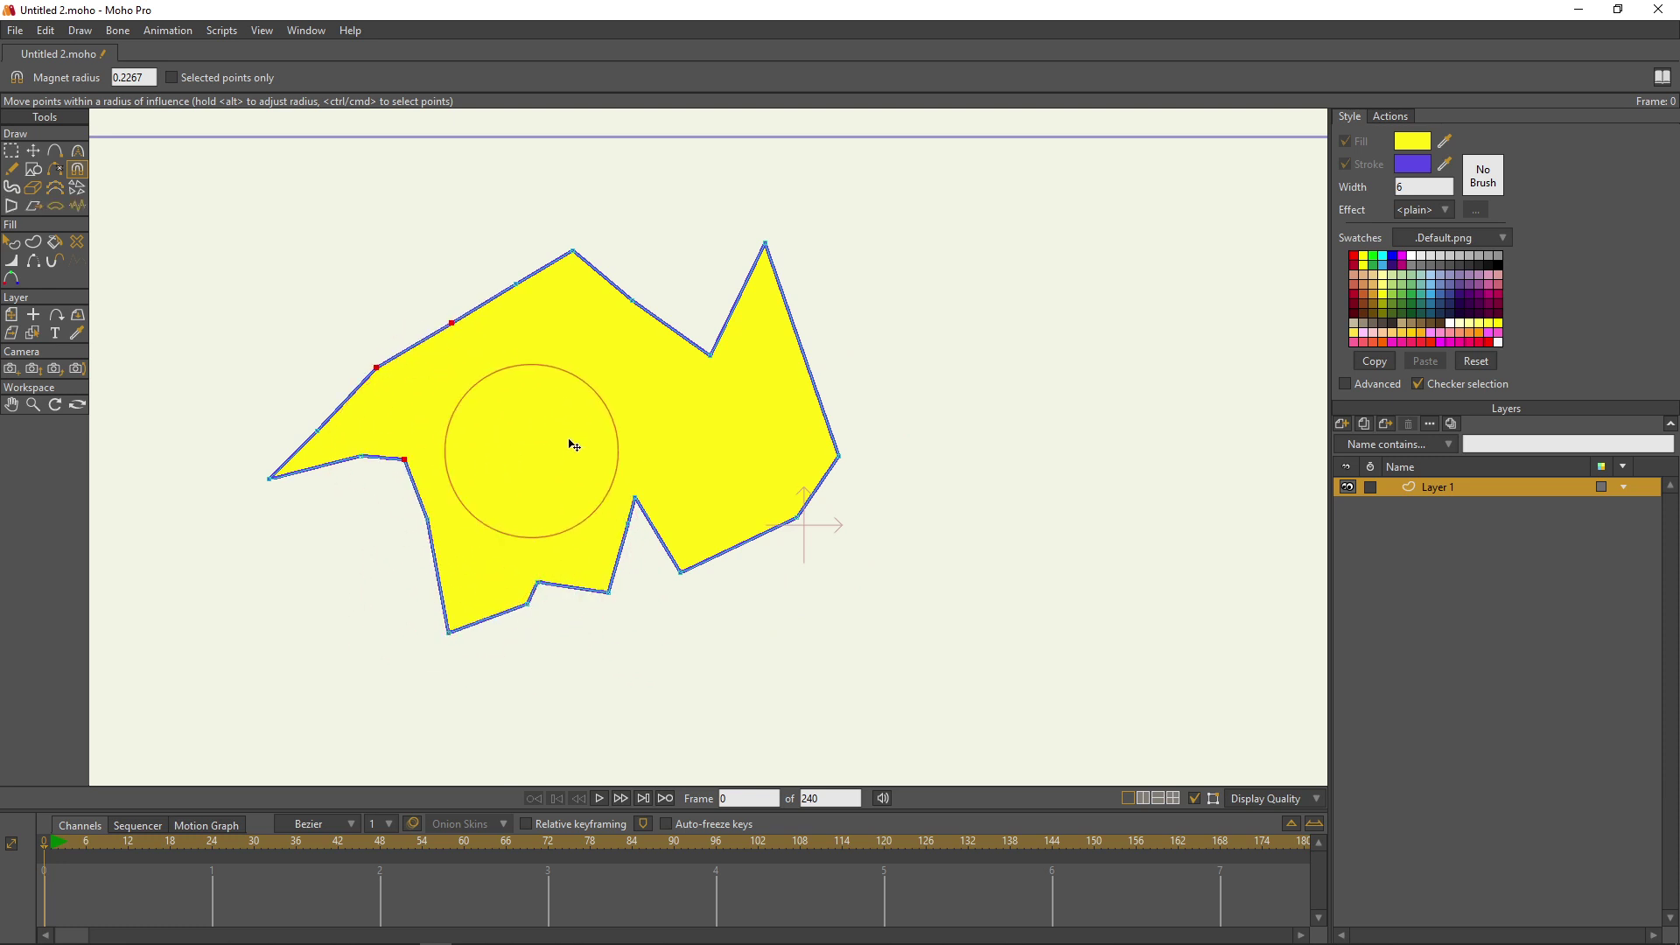
drag(571, 443, 607, 477)
Step: Move individual points with Transform Points, pulling the right and bottom corners outward and repositioning the two notches in the underside
click(39, 154)
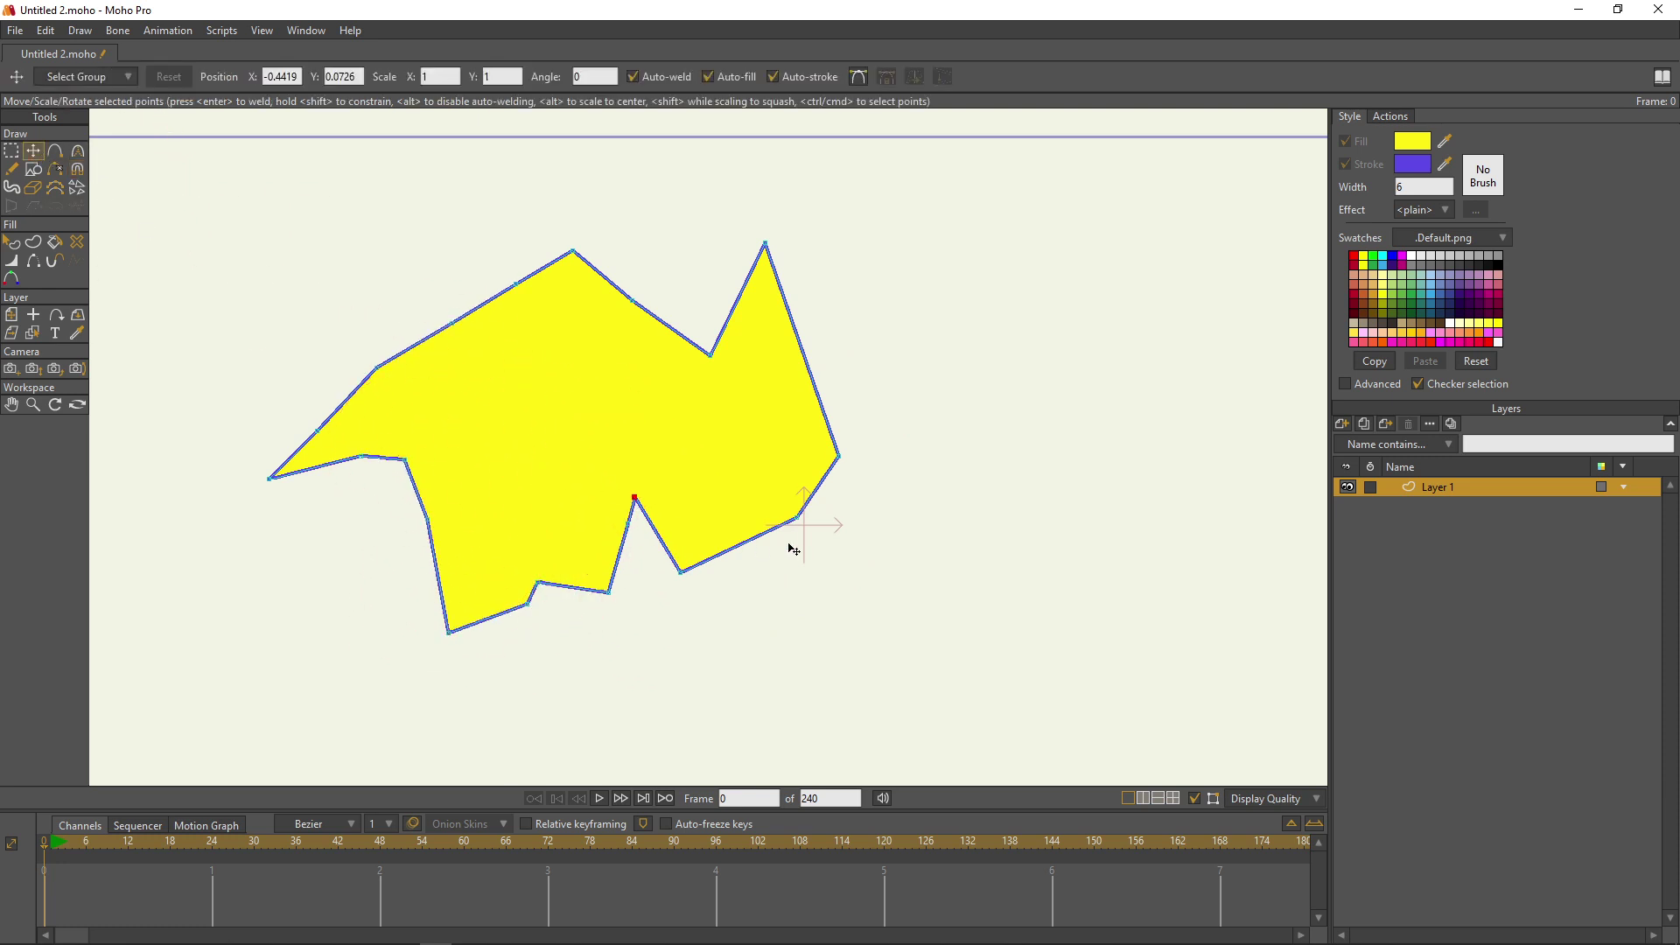
drag(803, 540, 831, 573)
drag(881, 482, 919, 503)
drag(704, 586, 738, 638)
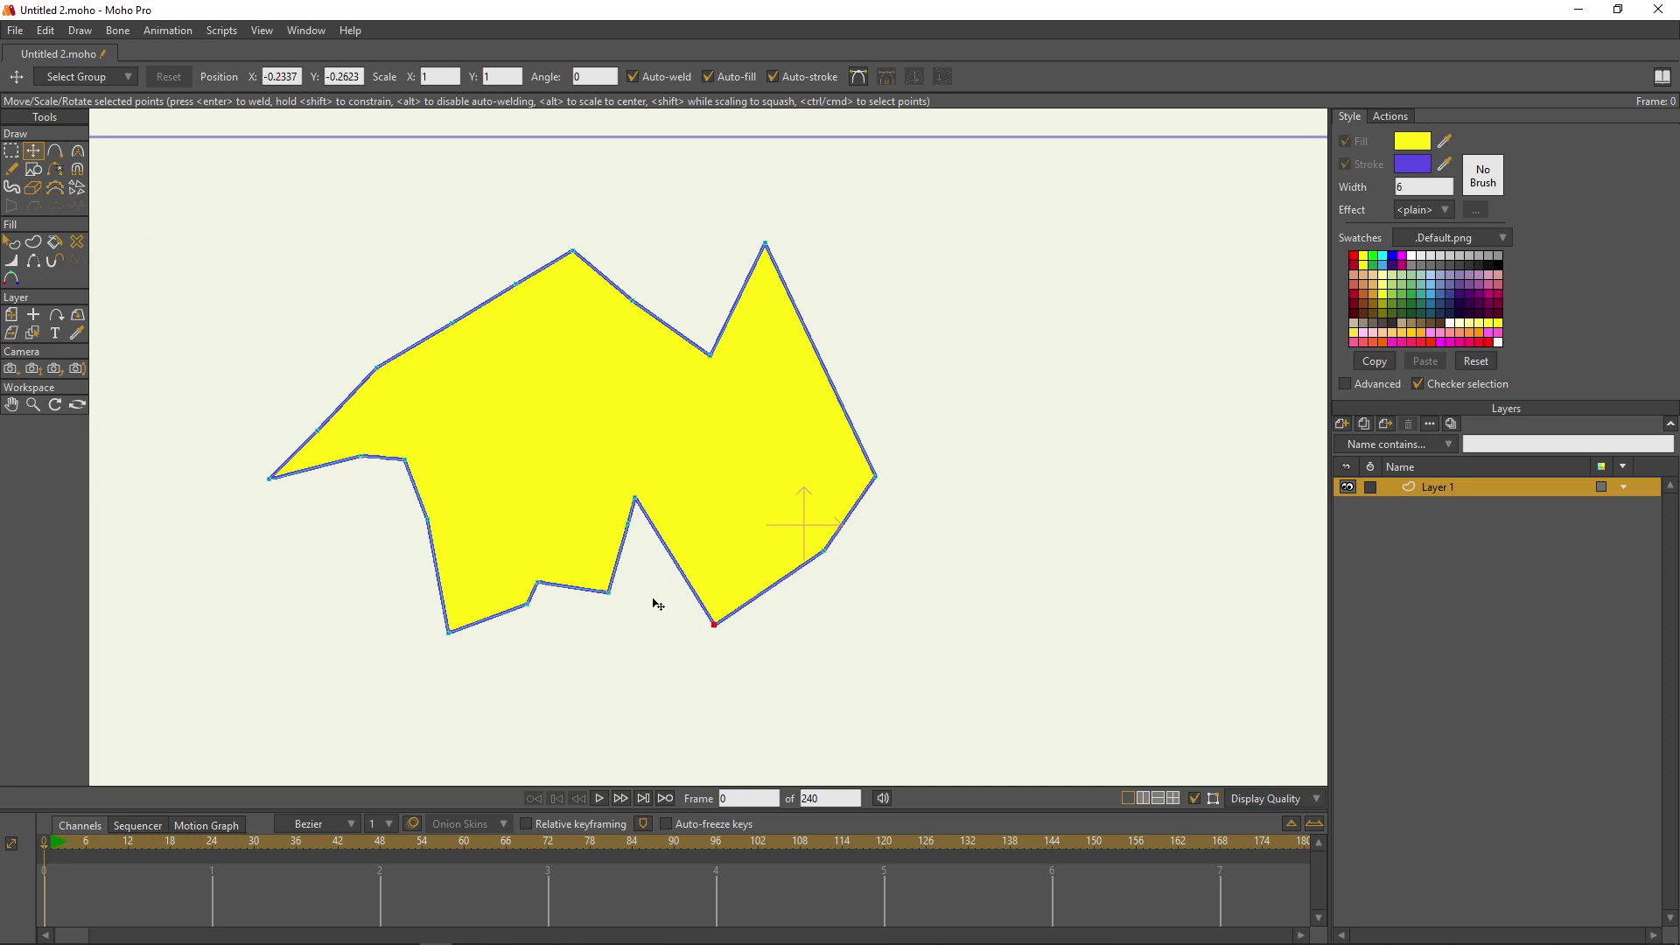
drag(653, 573, 651, 609)
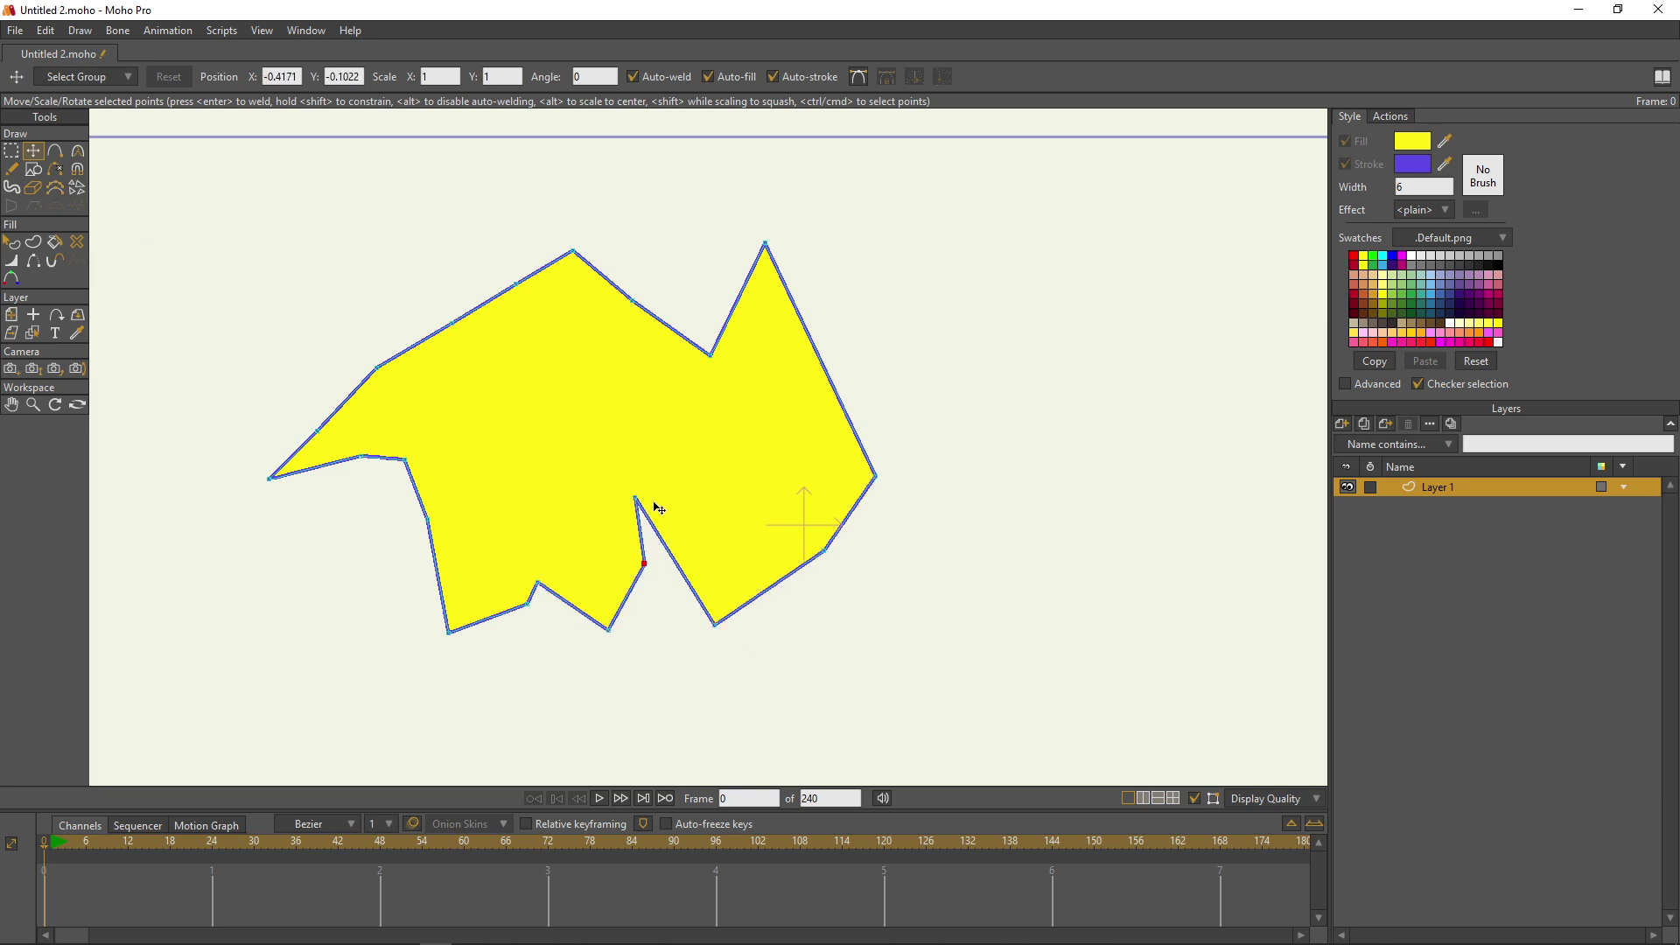
drag(635, 500, 660, 532)
drag(536, 582, 531, 553)
Step: Select the polygon's lower-right and underside points with Lasso mode on, and shift them together slightly left and down
click(12, 152)
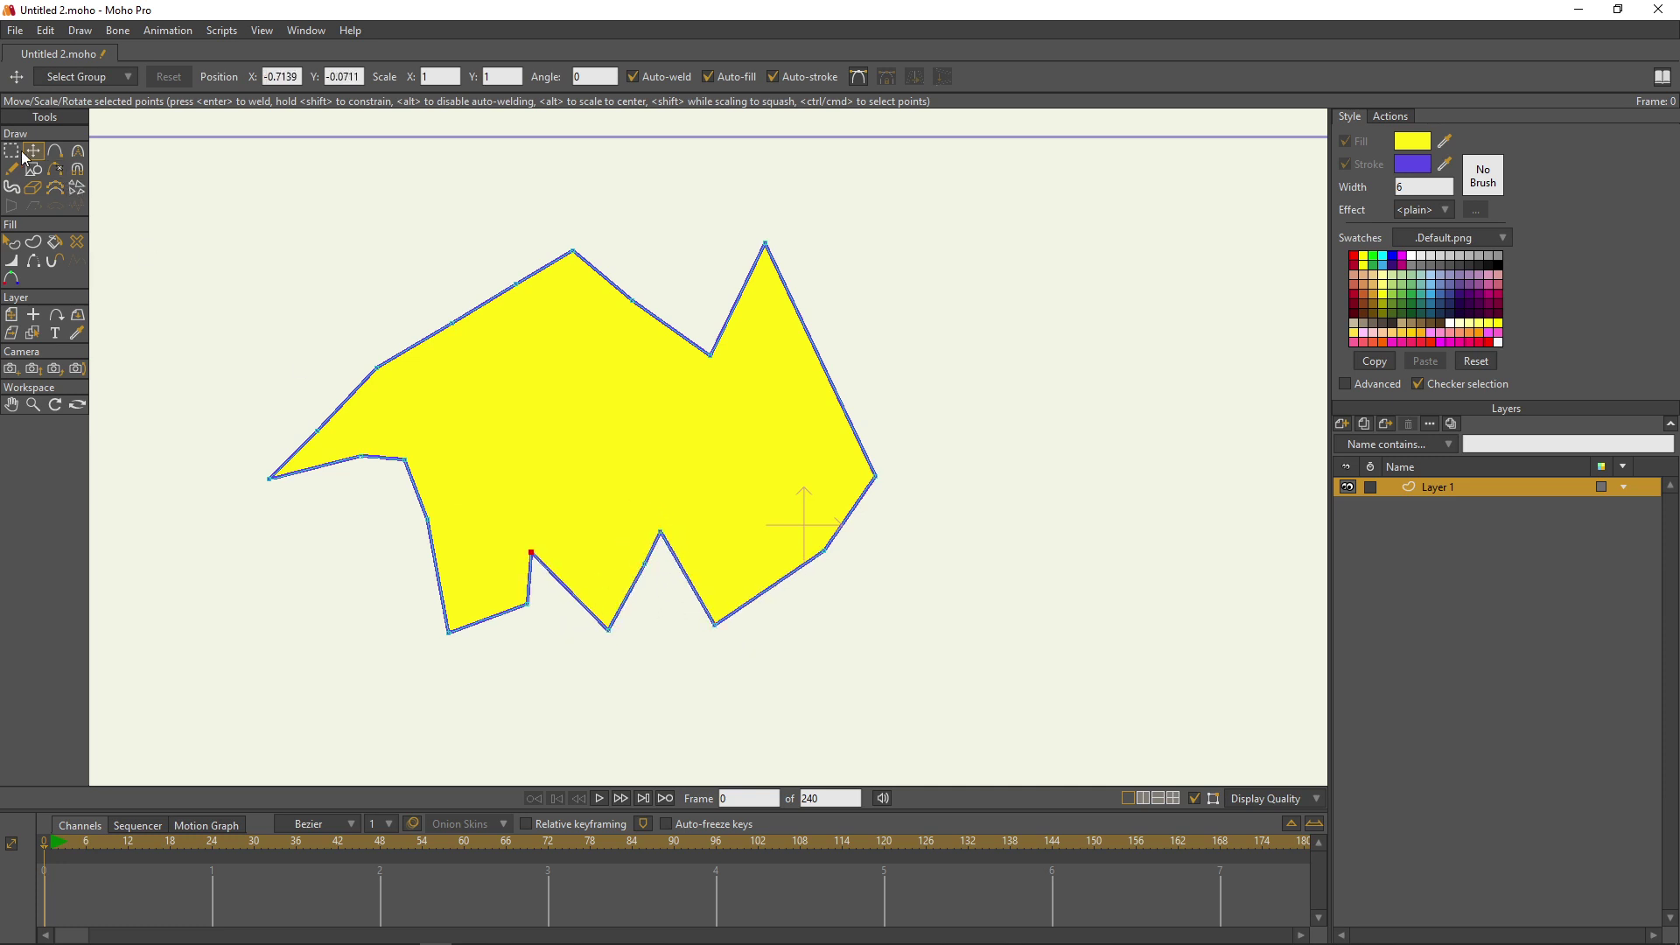
click(727, 76)
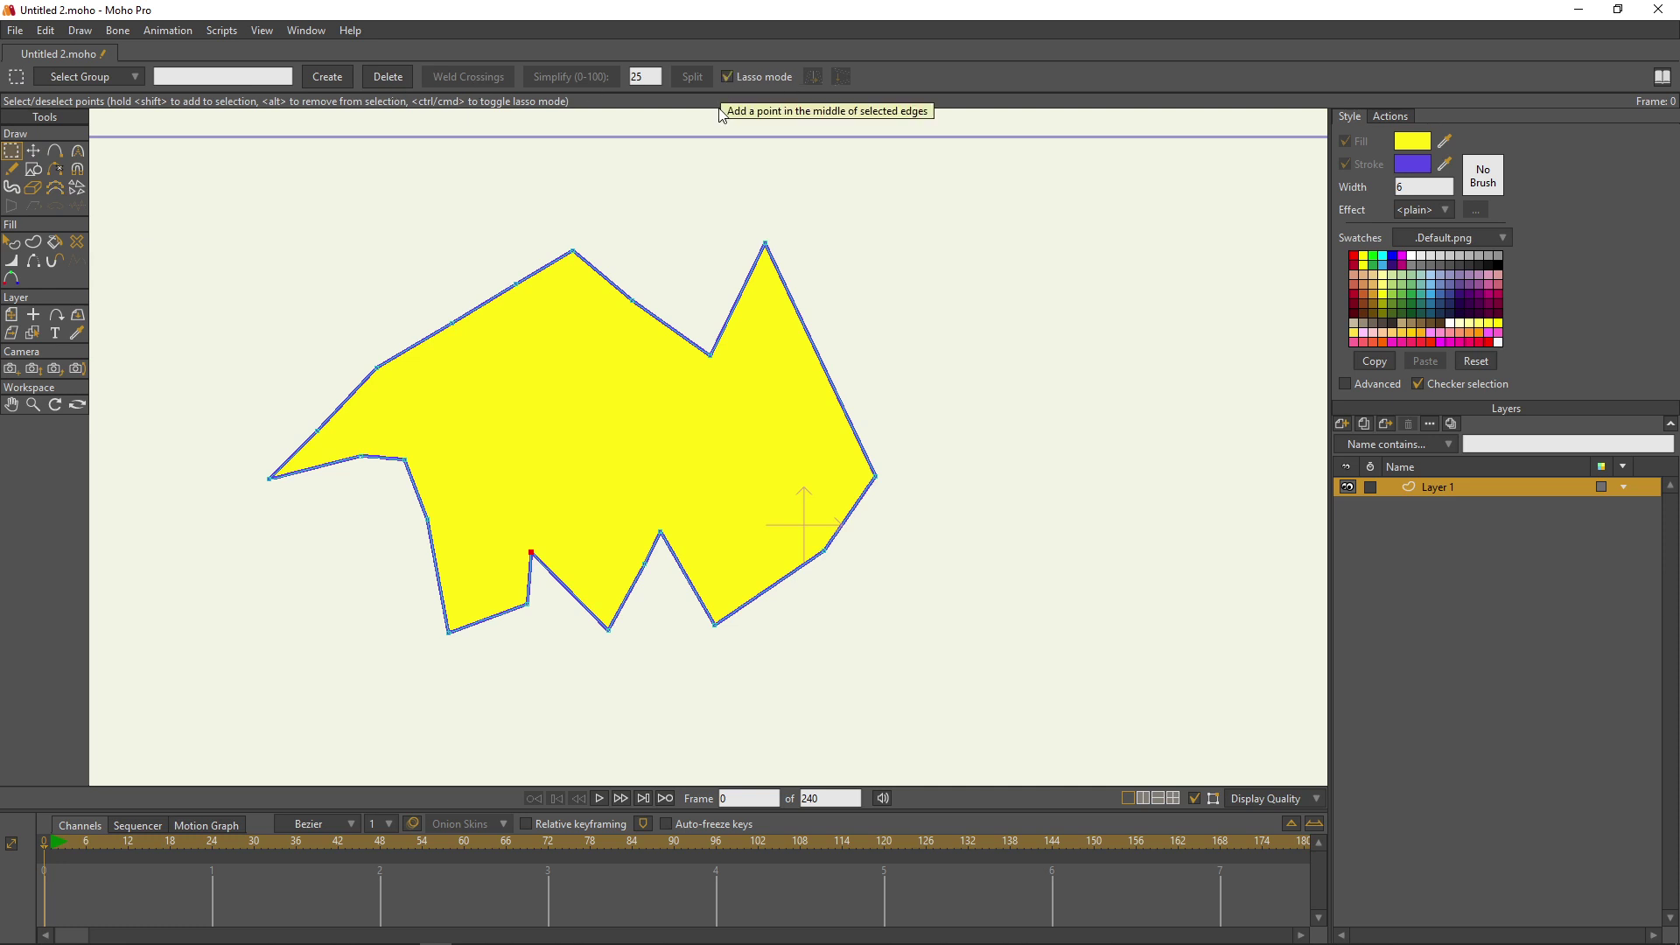
mouse_move(662, 470)
mouse_down()
mouse_move(939, 452)
mouse_move(797, 680)
mouse_up()
drag(554, 454, 665, 459)
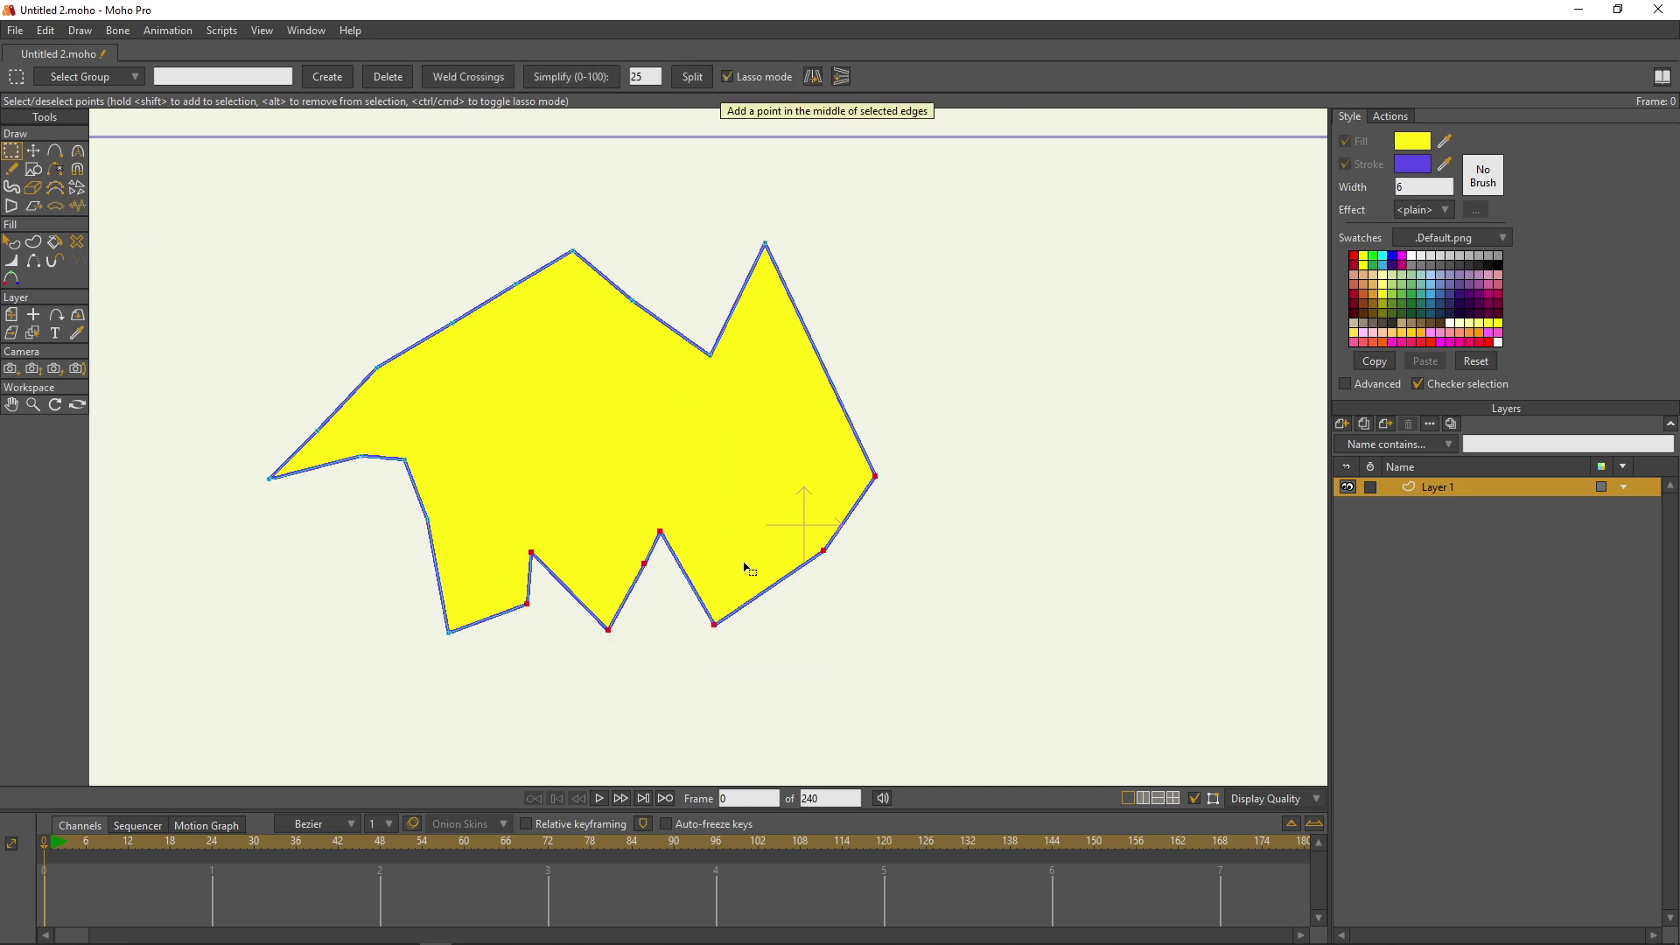
click(34, 150)
mouse_move(761, 618)
mouse_down()
mouse_move(812, 694)
mouse_move(758, 600)
mouse_move(775, 618)
mouse_up()
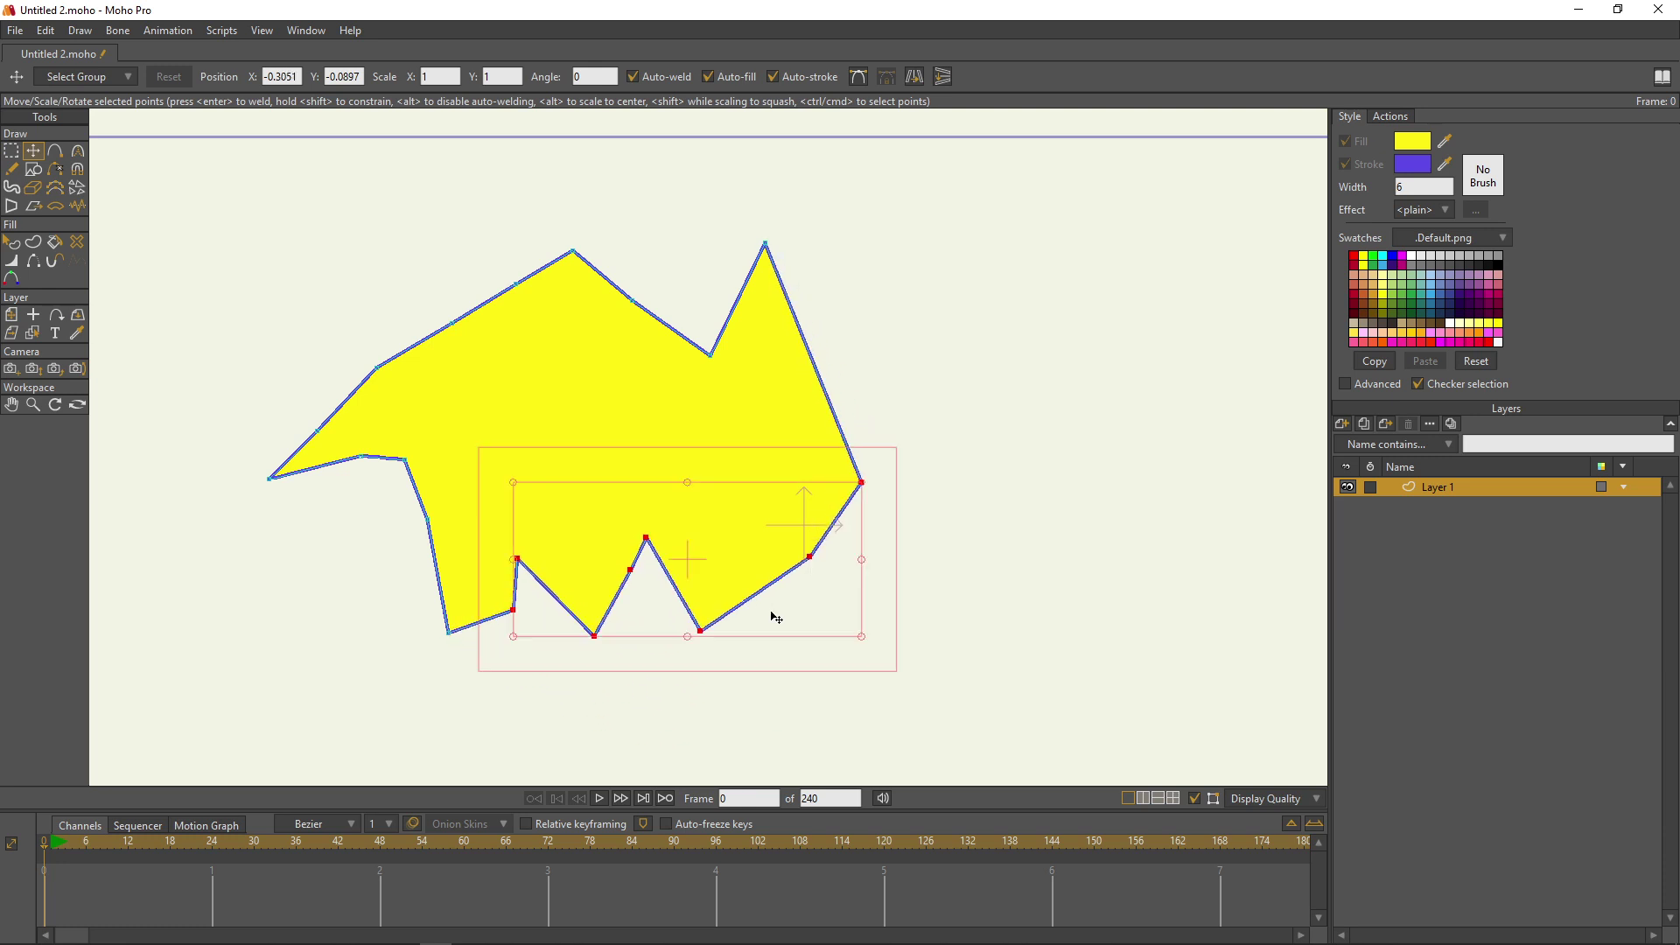
Step: Push the right corner outward and flatten the notches along the polygon's underside with the Magnet tool
click(77, 170)
drag(818, 496, 869, 527)
drag(647, 509, 750, 555)
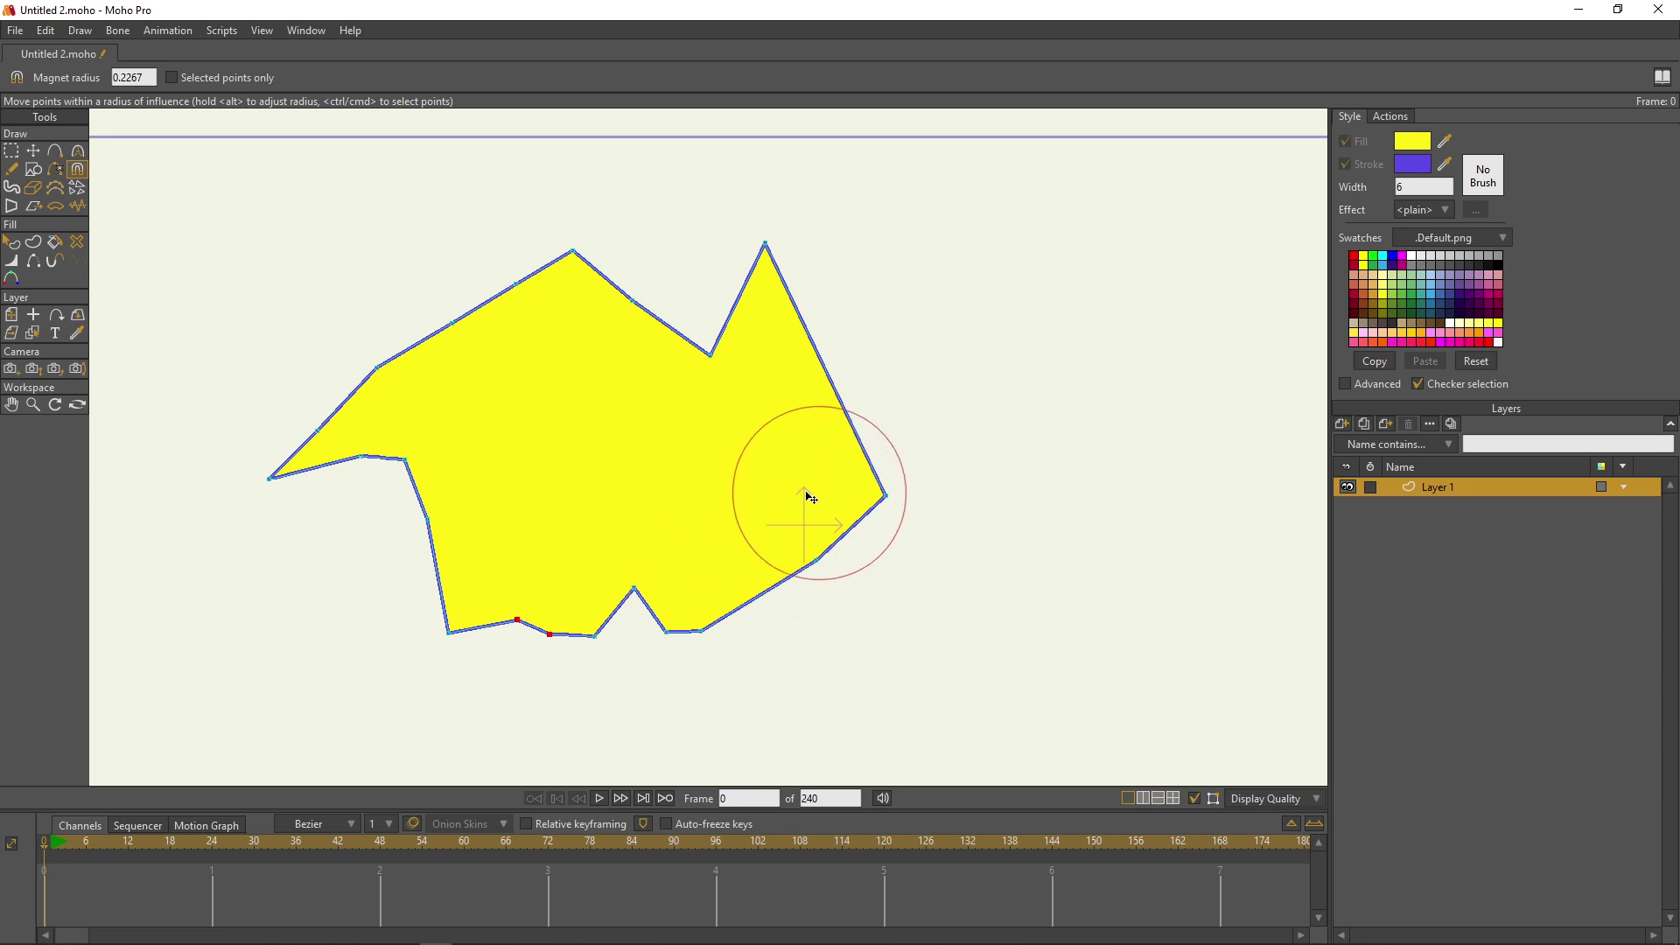
Step: Enlarge the Magnet radius to 0.3450 and strongly distort the whole polygon, pushing its upper edge and spike down and its lower edge up
drag(743, 492, 803, 496)
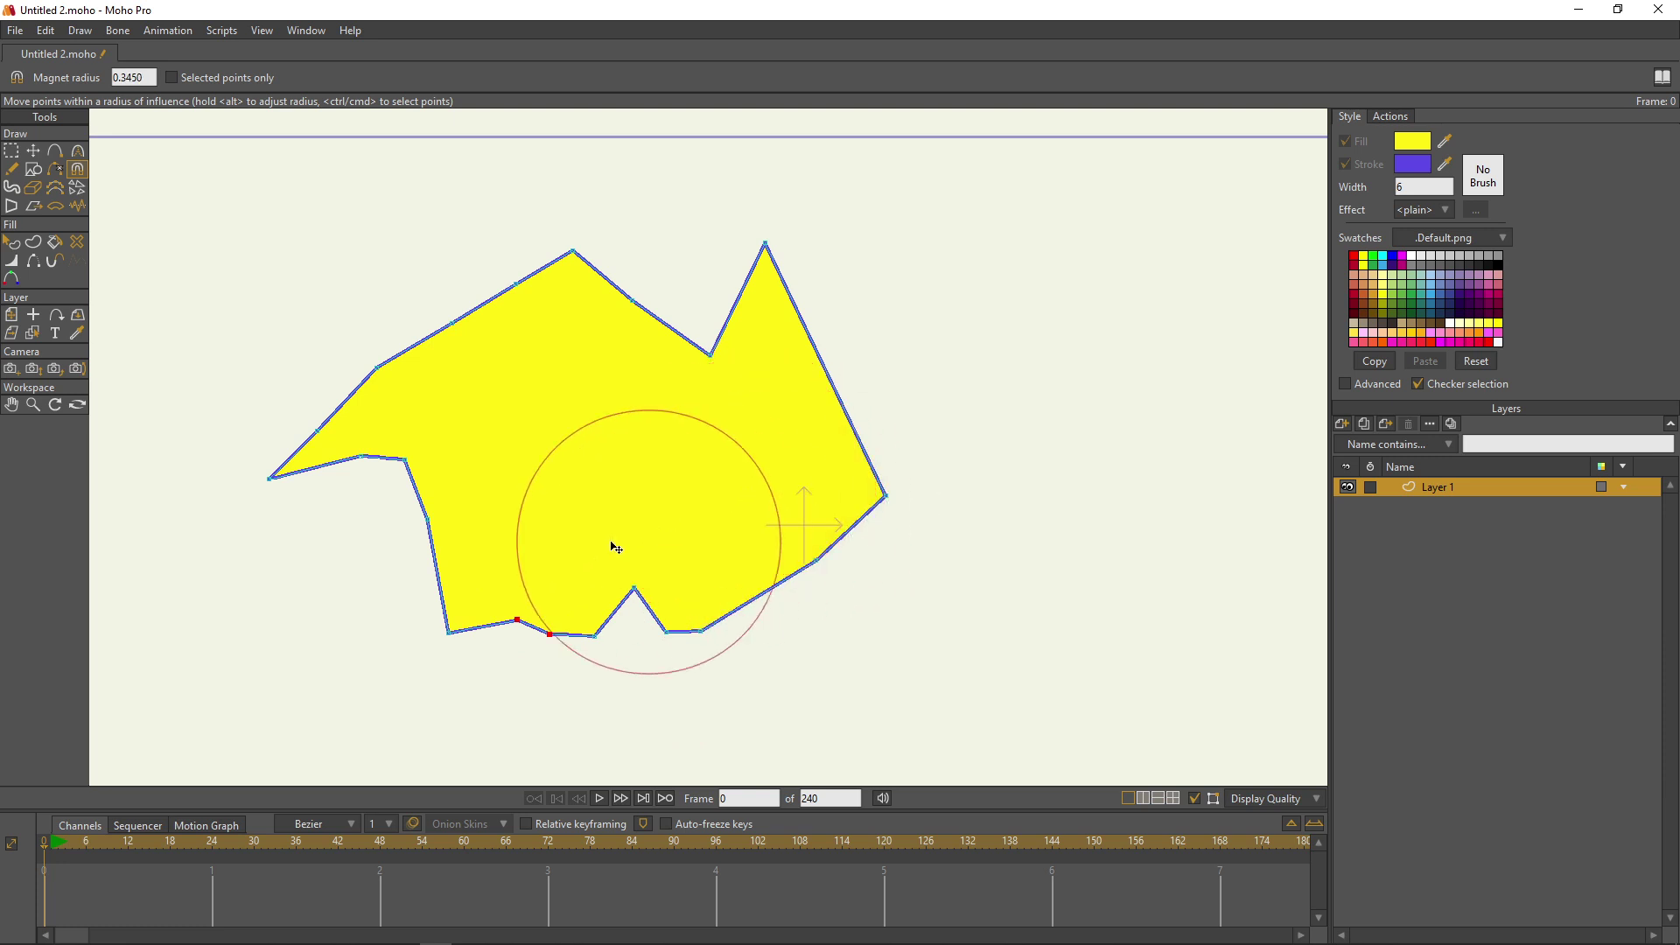
drag(571, 569, 728, 229)
drag(735, 256, 619, 410)
drag(617, 287, 570, 354)
drag(468, 261, 481, 389)
drag(580, 609, 765, 485)
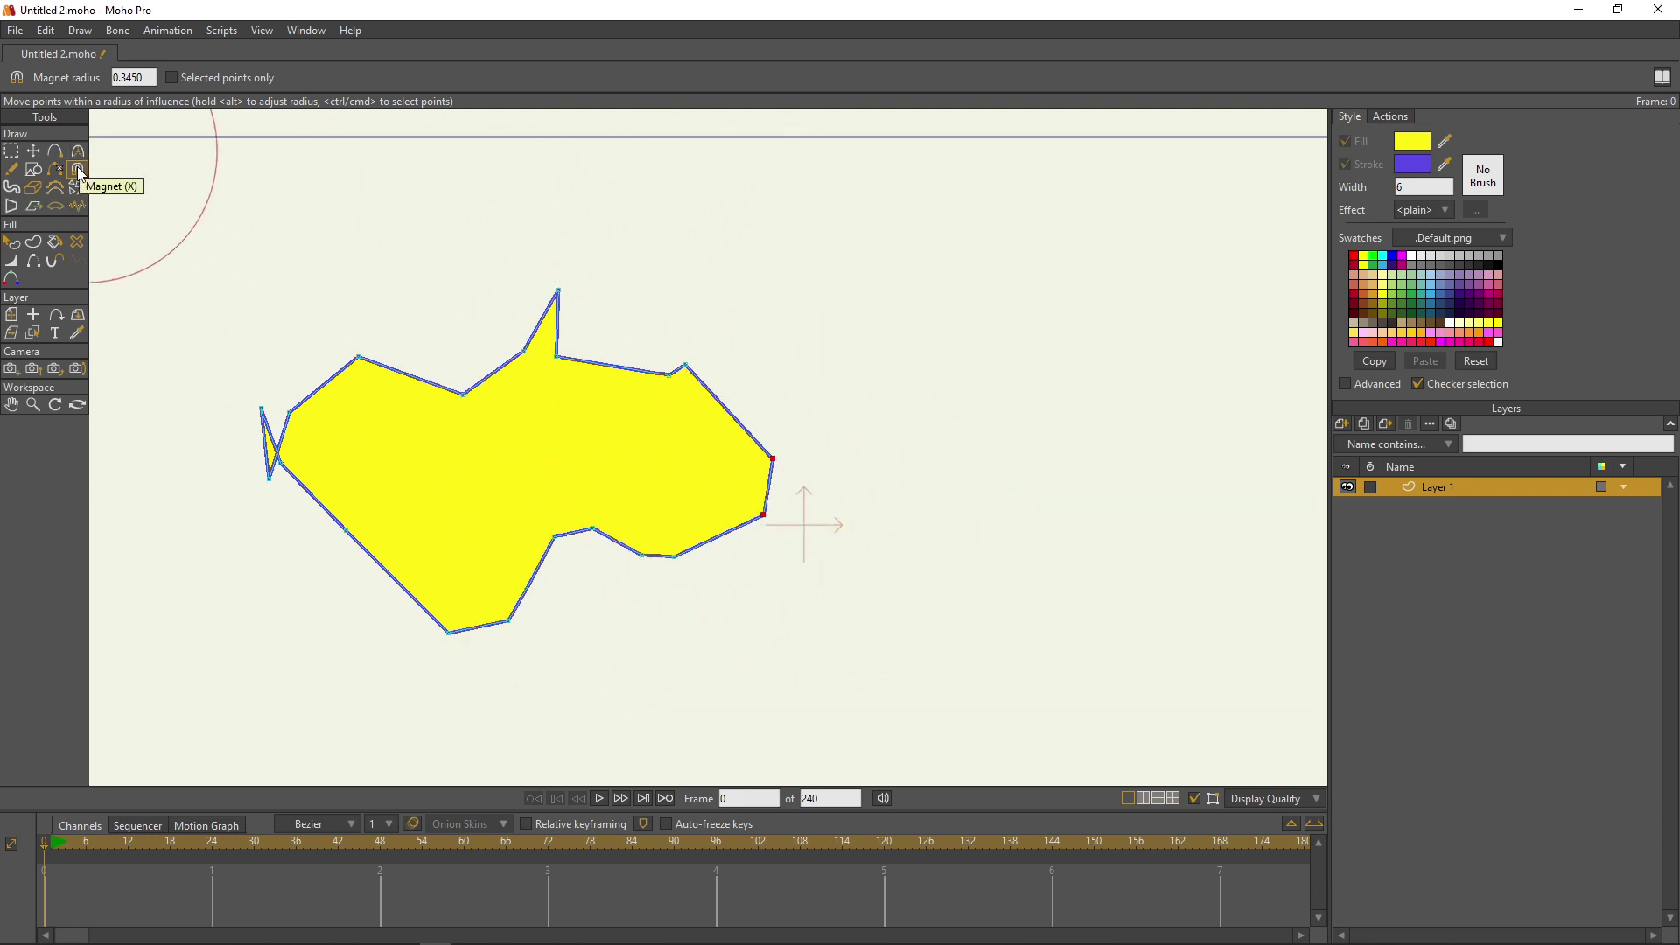
Step: Switch to the Freehand tool and delete the whole polygon from the layer
click(11, 169)
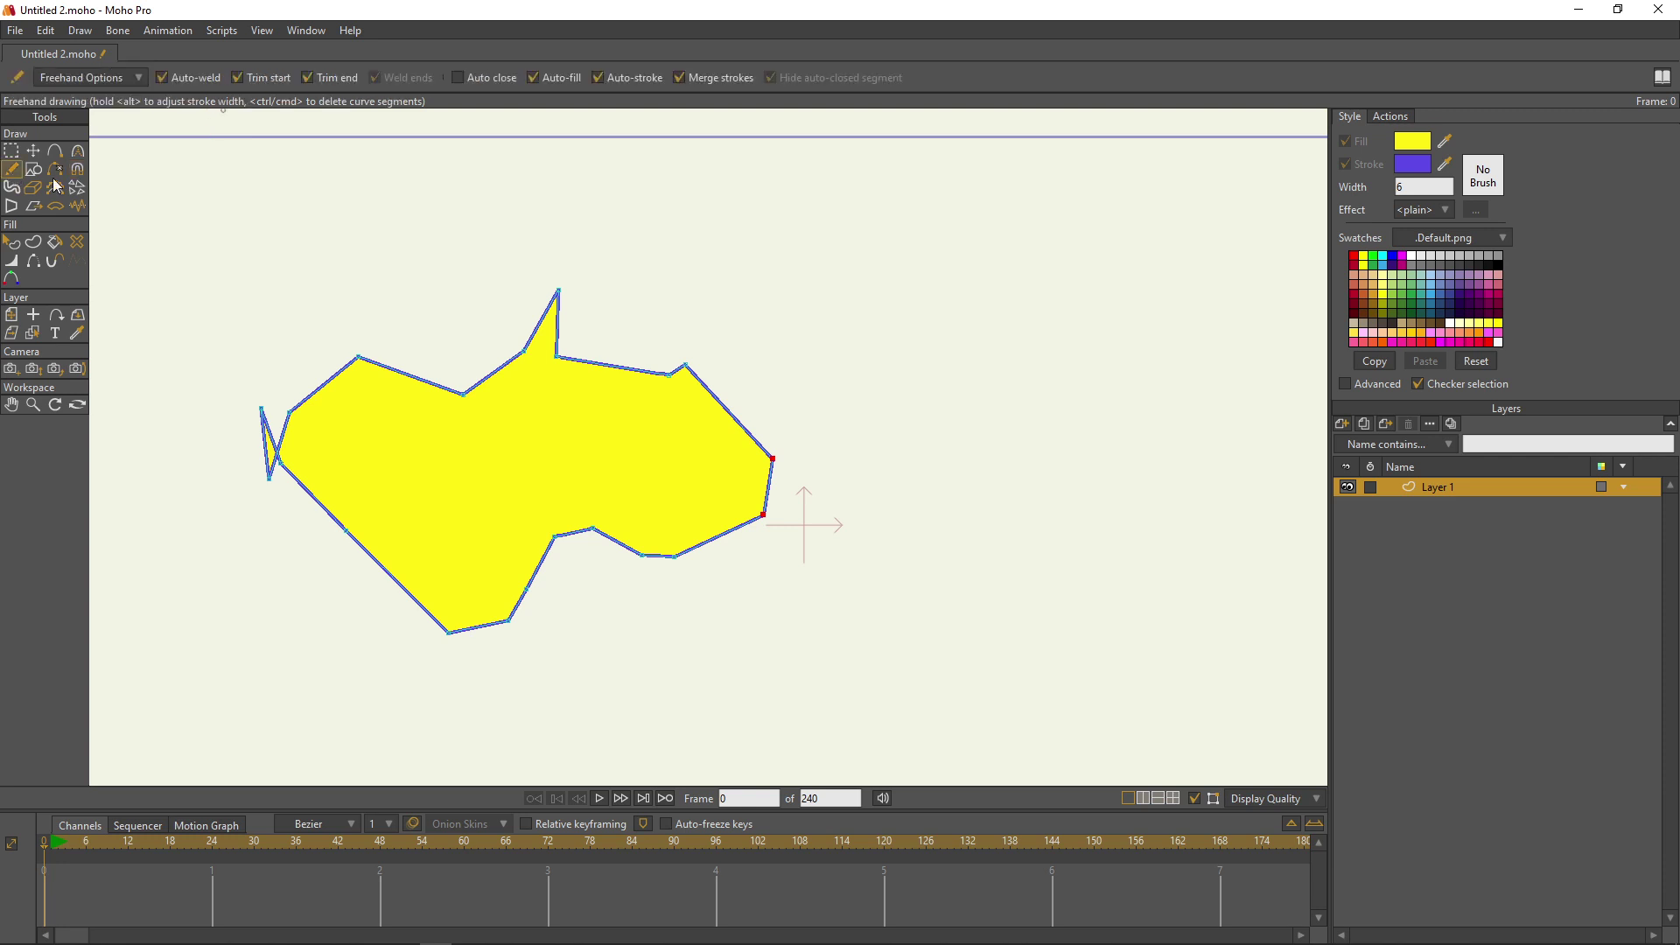
mouse_move(942, 255)
mouse_down()
mouse_move(1085, 287)
mouse_move(1131, 499)
mouse_move(847, 441)
mouse_move(899, 264)
mouse_move(946, 256)
mouse_up()
key(ctrl+a)
key(Delete)
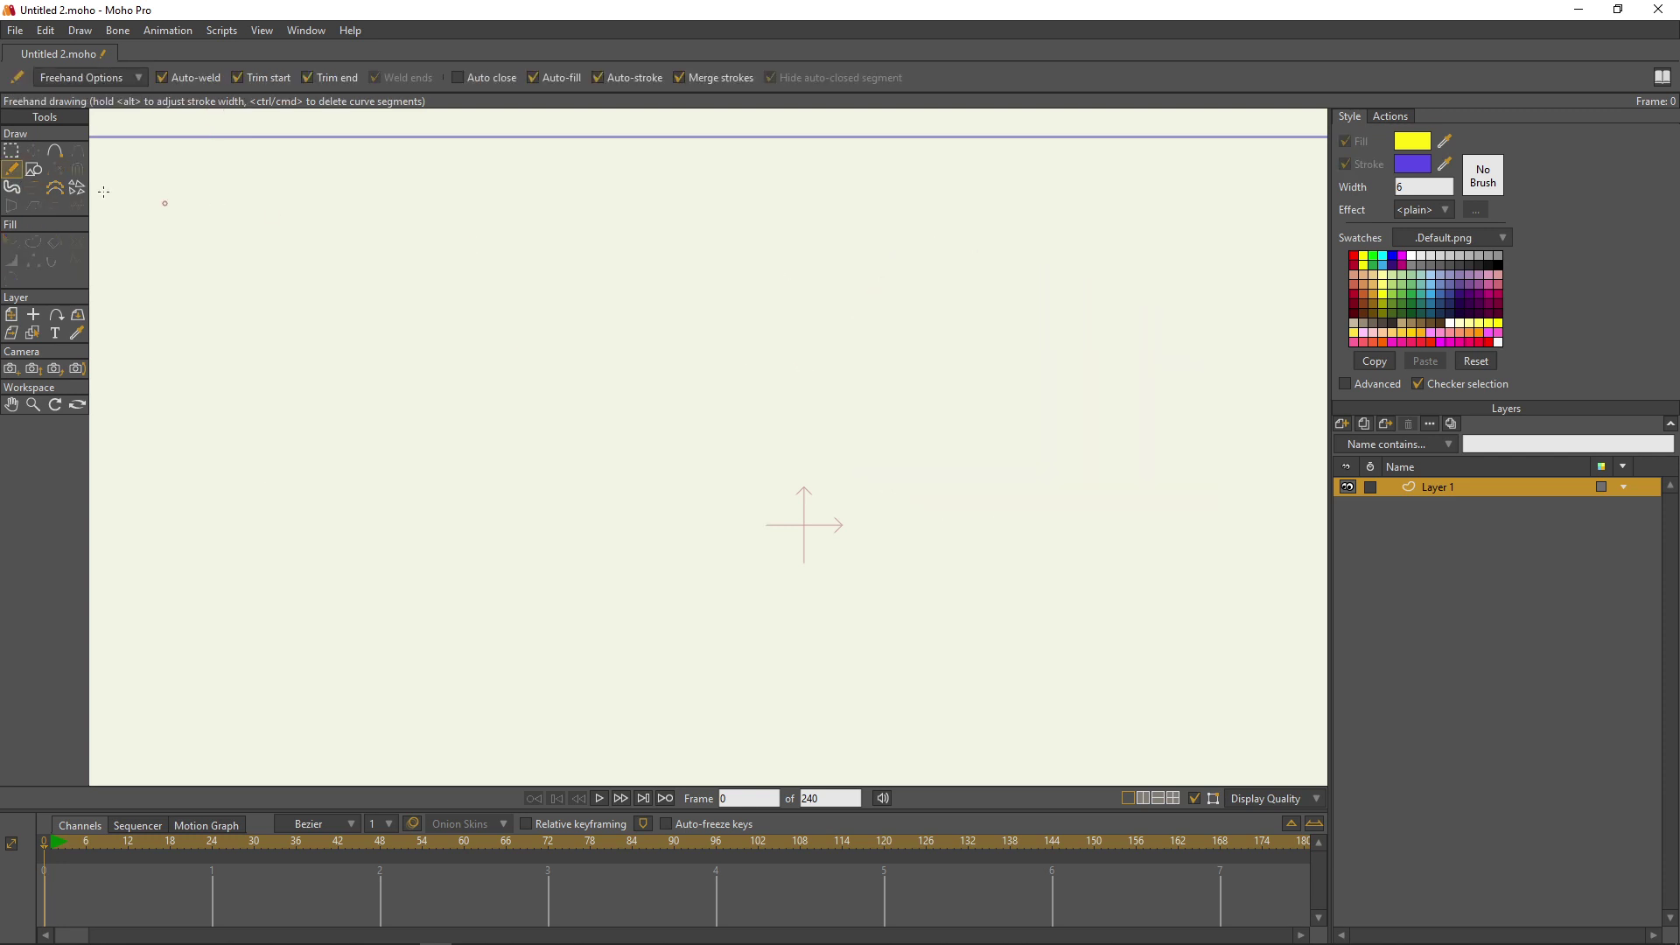
Step: Paint a thick curved stroke sloping down to the right with the Blob Brush at radius 0.2083, and display its points
click(20, 189)
mouse_move(376, 278)
mouse_down()
mouse_move(576, 302)
mouse_move(920, 460)
mouse_up()
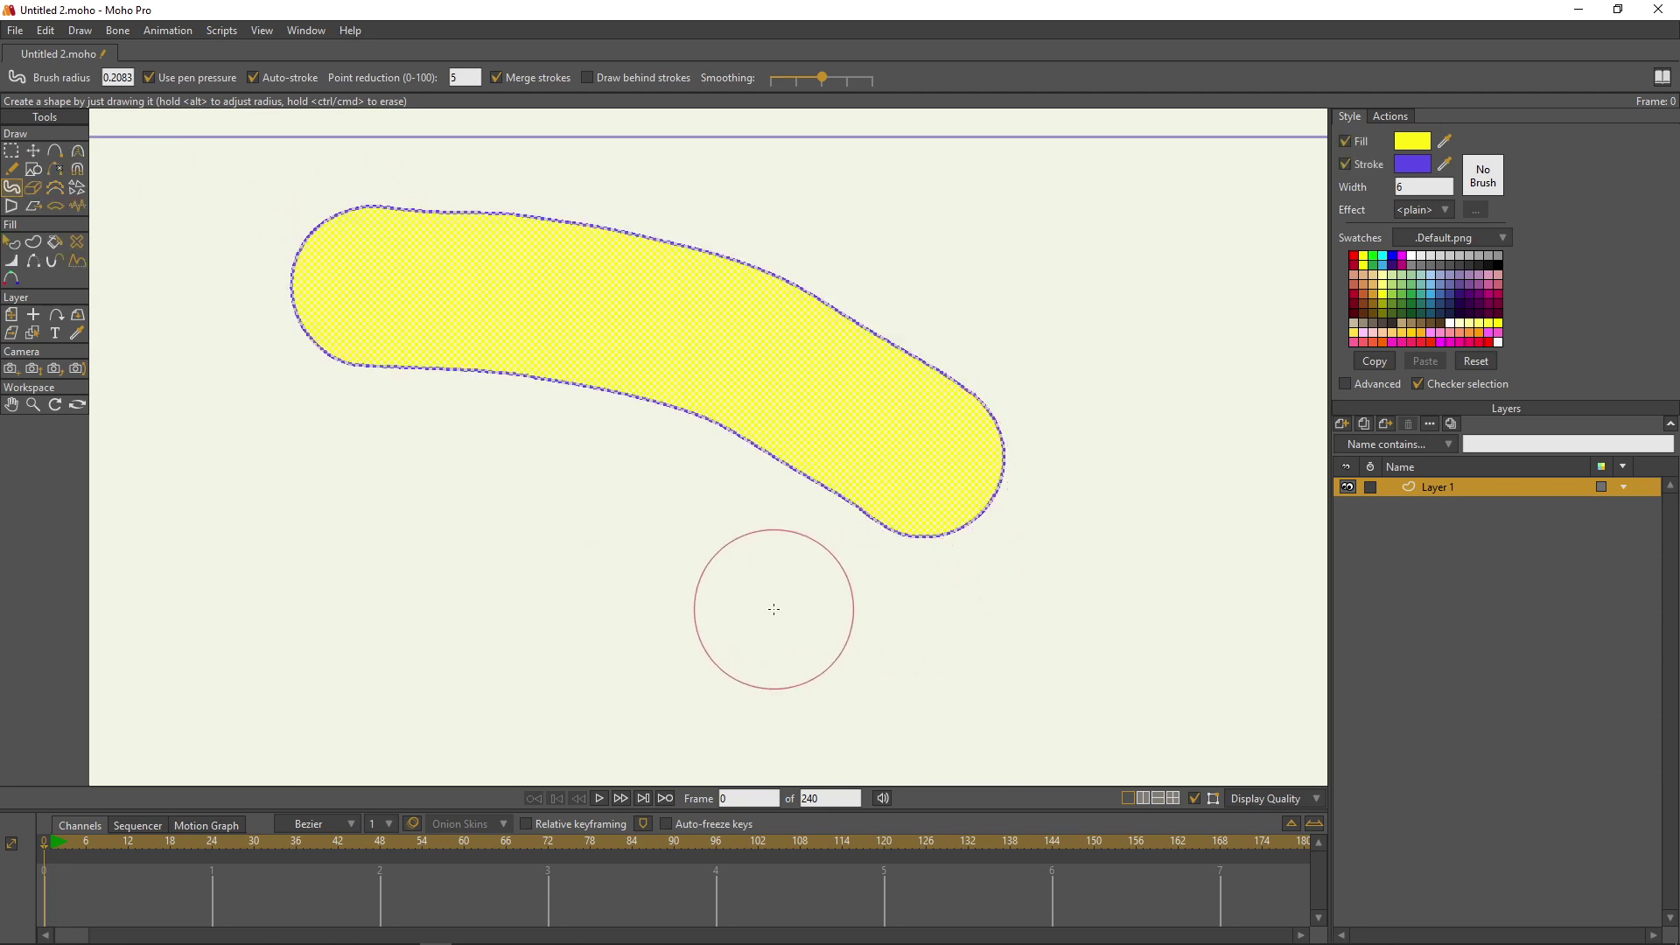
click(11, 151)
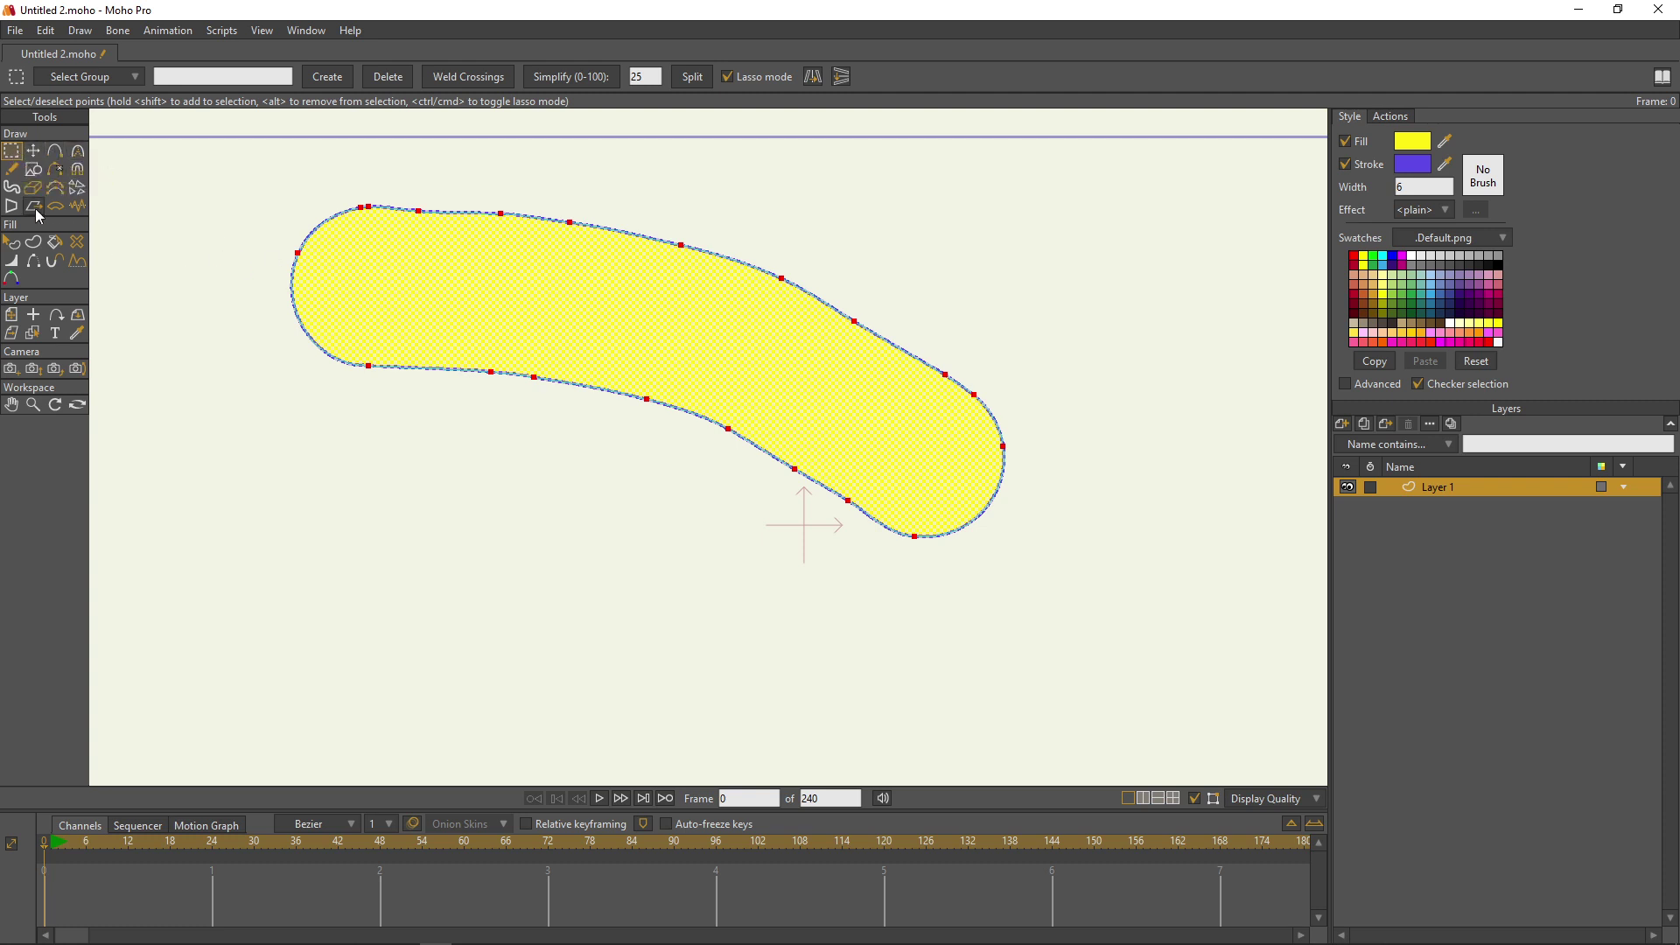
Step: Reduce the Blob Brush radius to 0.0817 and paint a thin winding stroke below and around the right end of the thick one
click(12, 187)
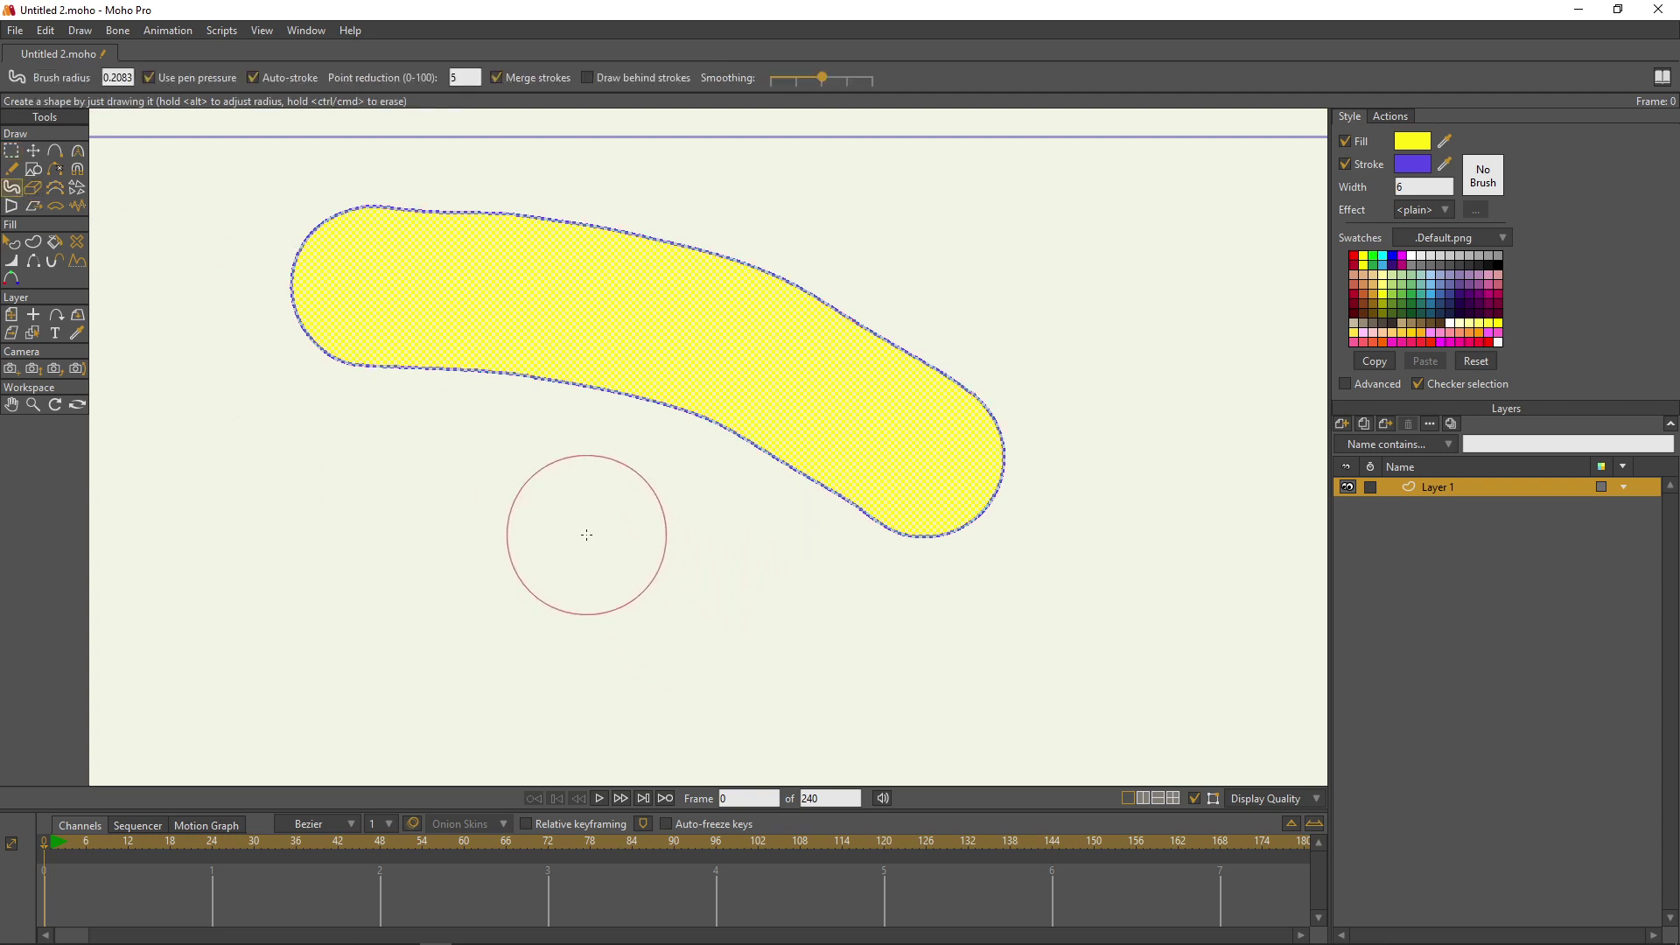
drag(592, 530, 525, 530)
mouse_move(323, 508)
mouse_down()
mouse_move(390, 502)
mouse_move(451, 598)
mouse_move(571, 604)
mouse_move(708, 569)
mouse_move(738, 651)
mouse_move(1102, 587)
mouse_move(1110, 392)
mouse_move(879, 232)
mouse_up()
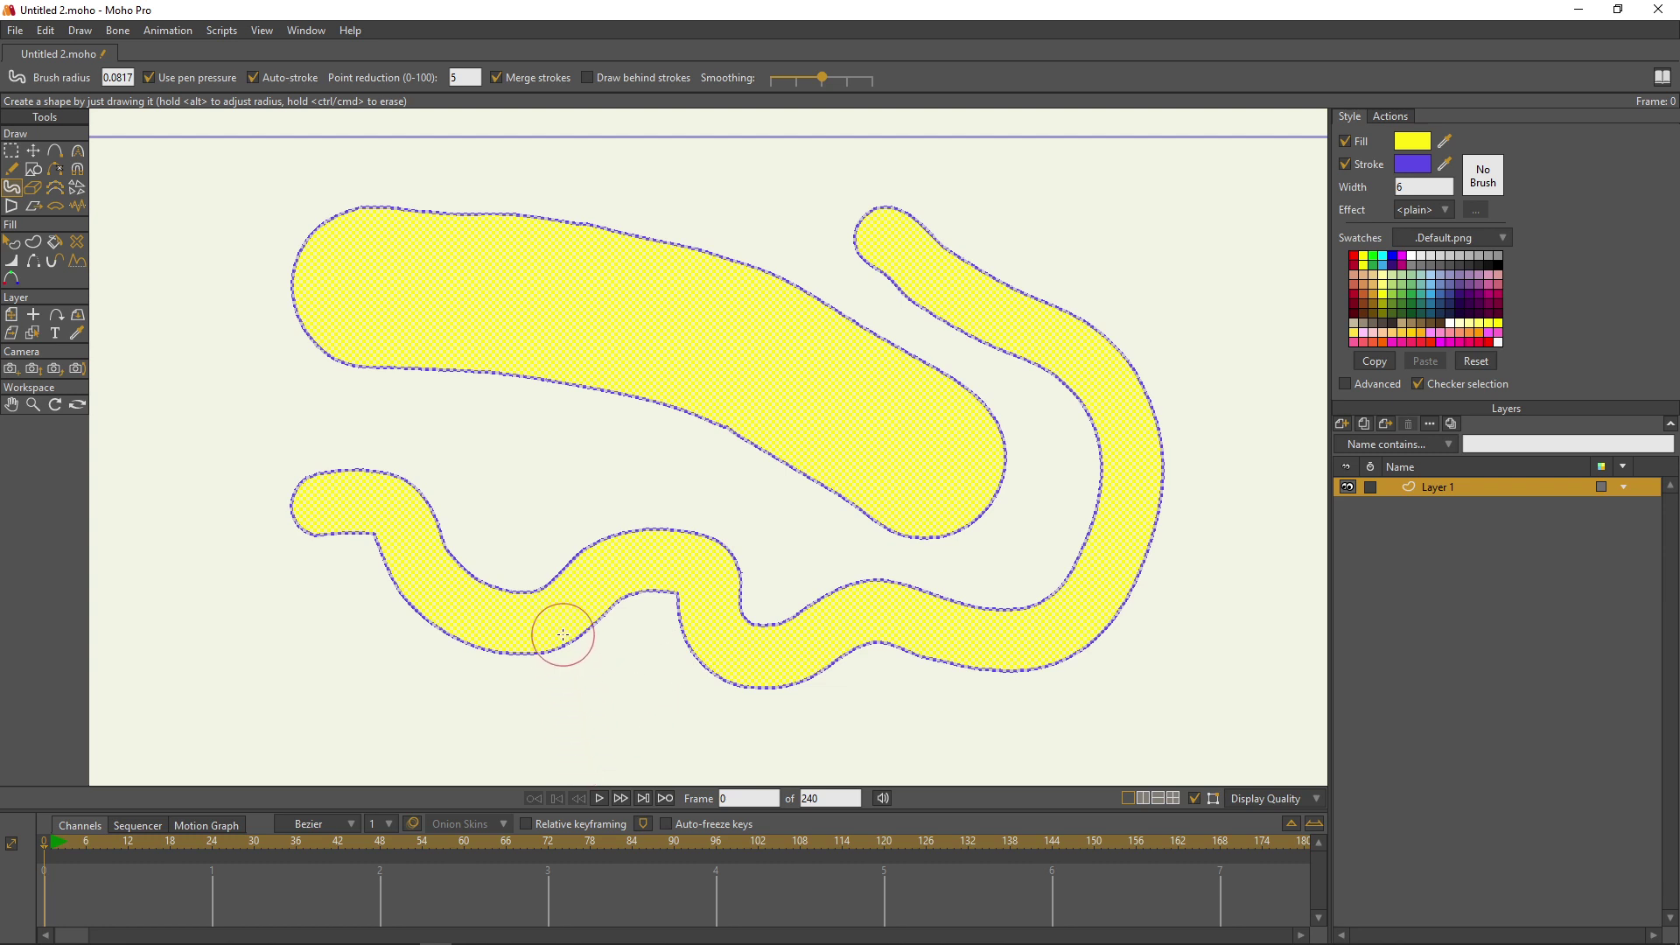
Step: Delete both brush strokes and draw a filled rectangle in the upper-middle area of the canvas
key(ctrl+a)
key(Delete)
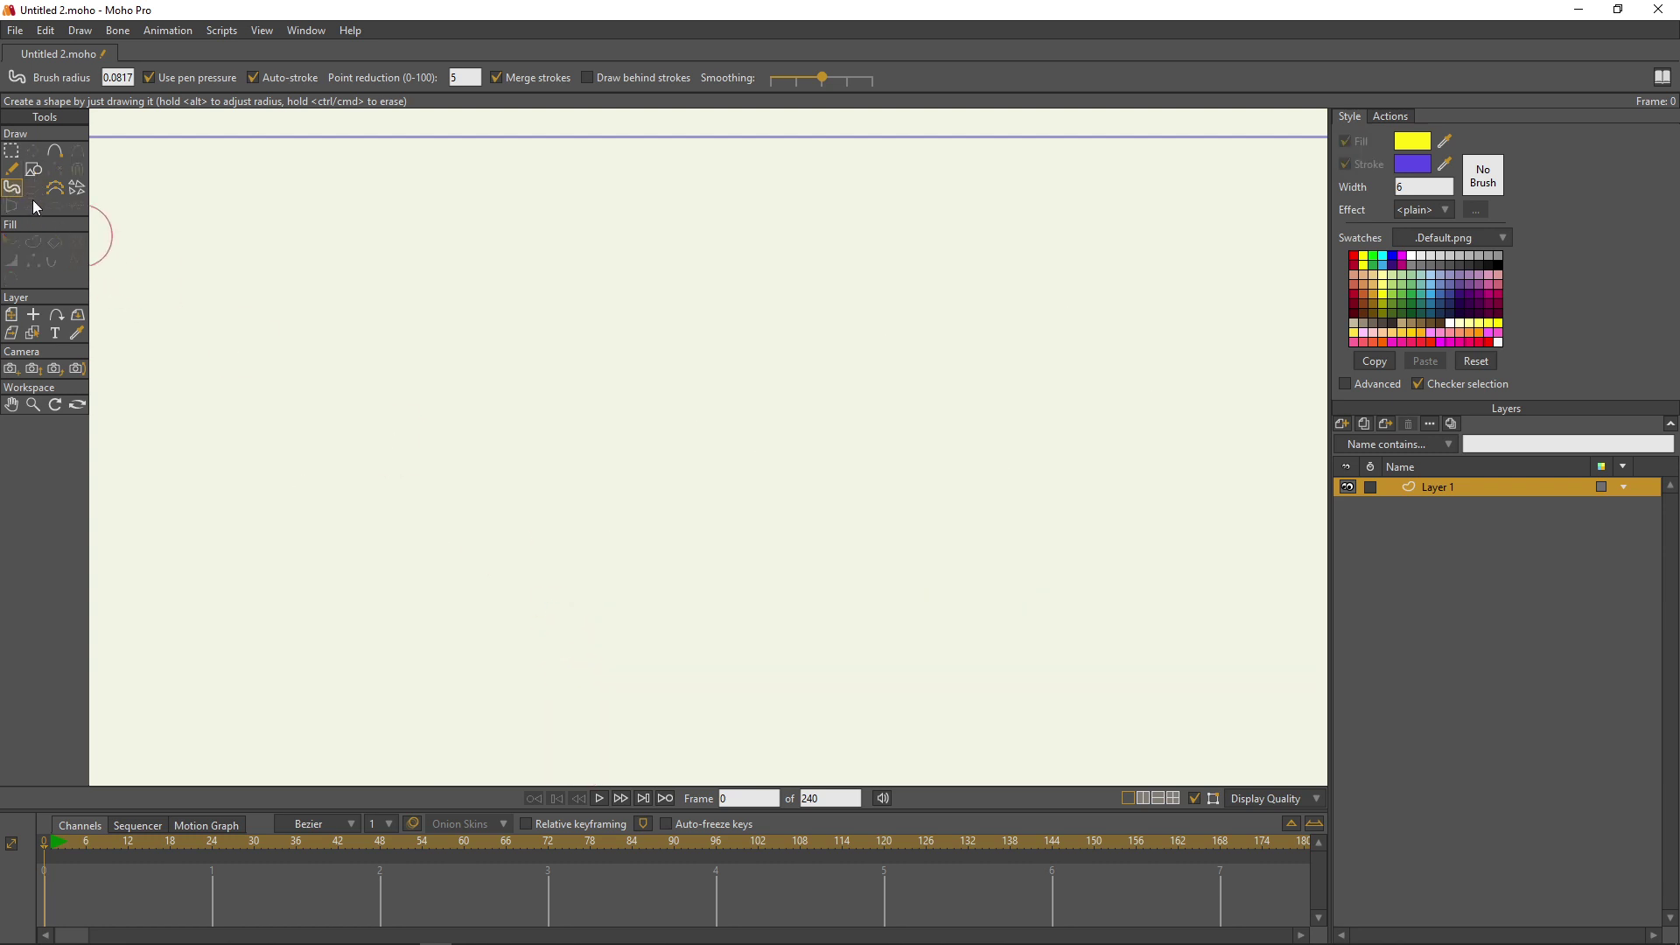
key(r)
drag(446, 318, 765, 490)
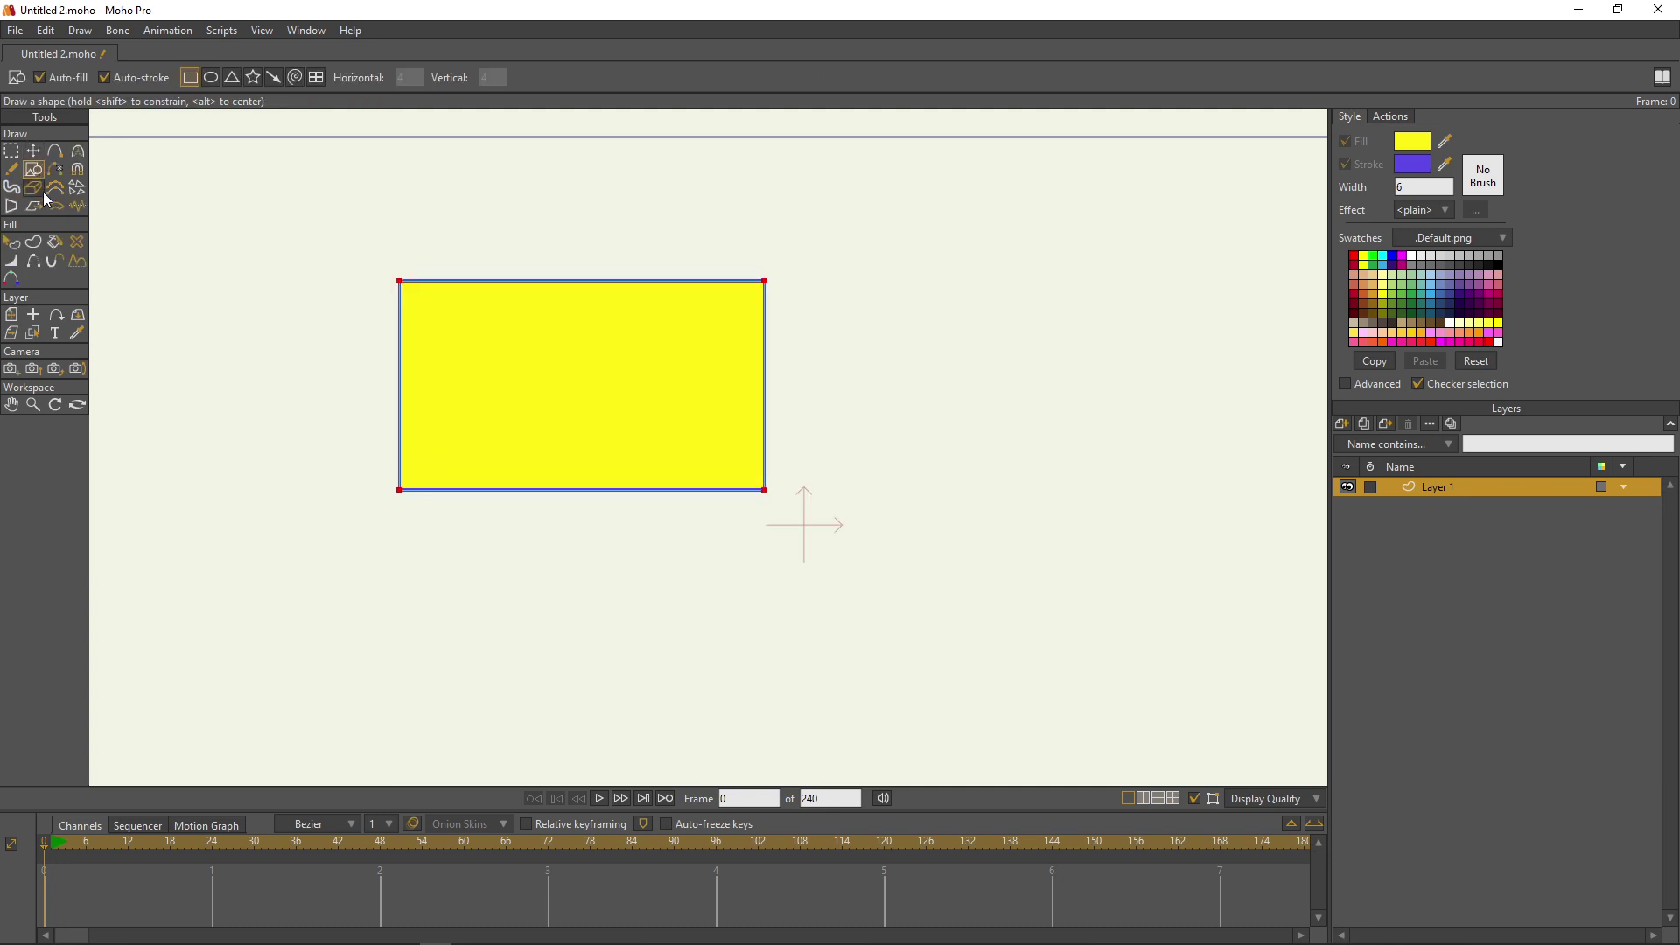
Step: Erase the left part of the rectangle with the Eraser at radius 0.25, leaving a curved left edge
click(35, 191)
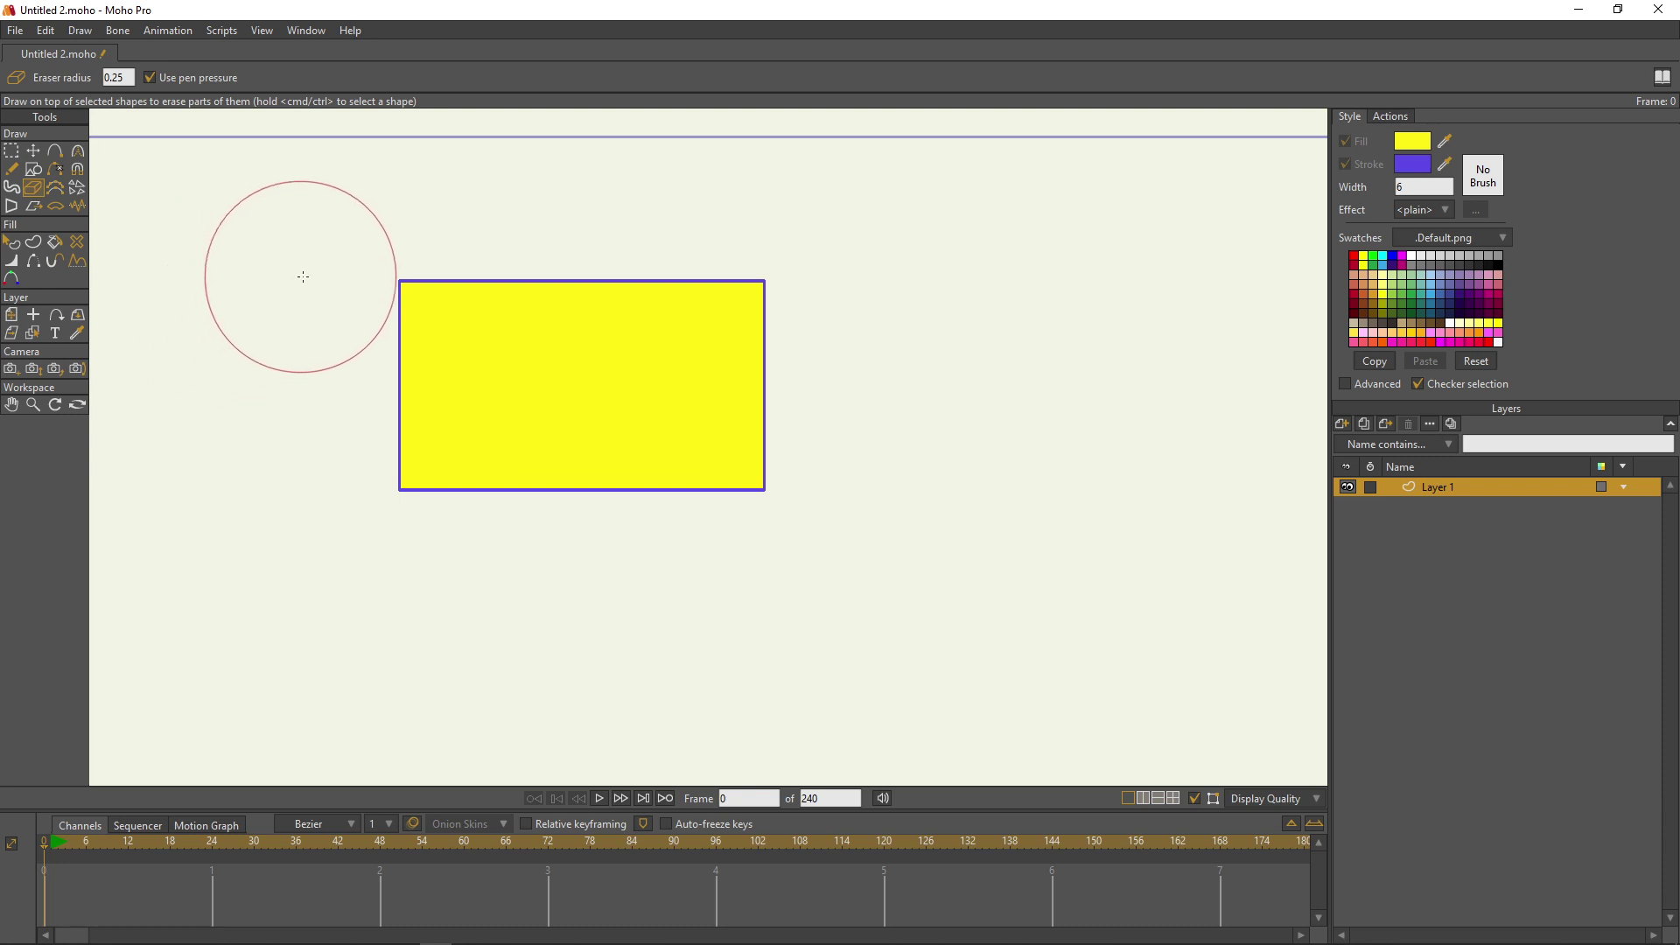
mouse_move(300, 274)
mouse_down()
mouse_move(420, 317)
mouse_move(512, 322)
mouse_move(543, 301)
mouse_up()
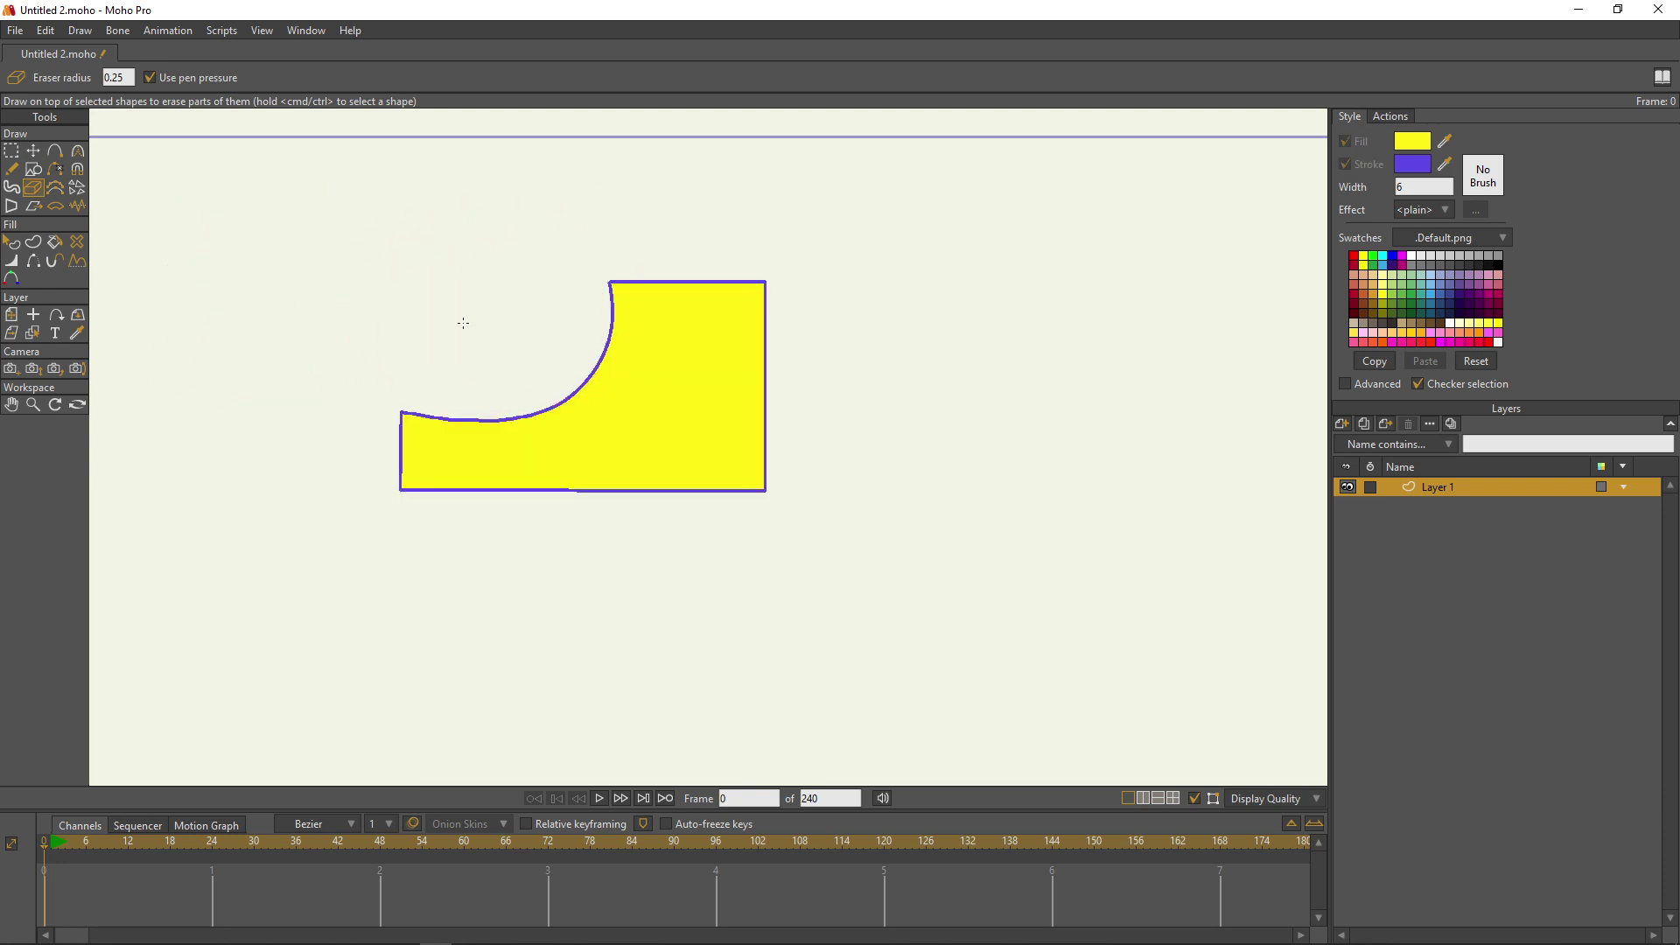
mouse_move(420, 411)
mouse_down()
mouse_move(466, 459)
mouse_move(482, 434)
mouse_move(493, 451)
mouse_move(514, 364)
mouse_up()
scroll(648, 318, up, 1)
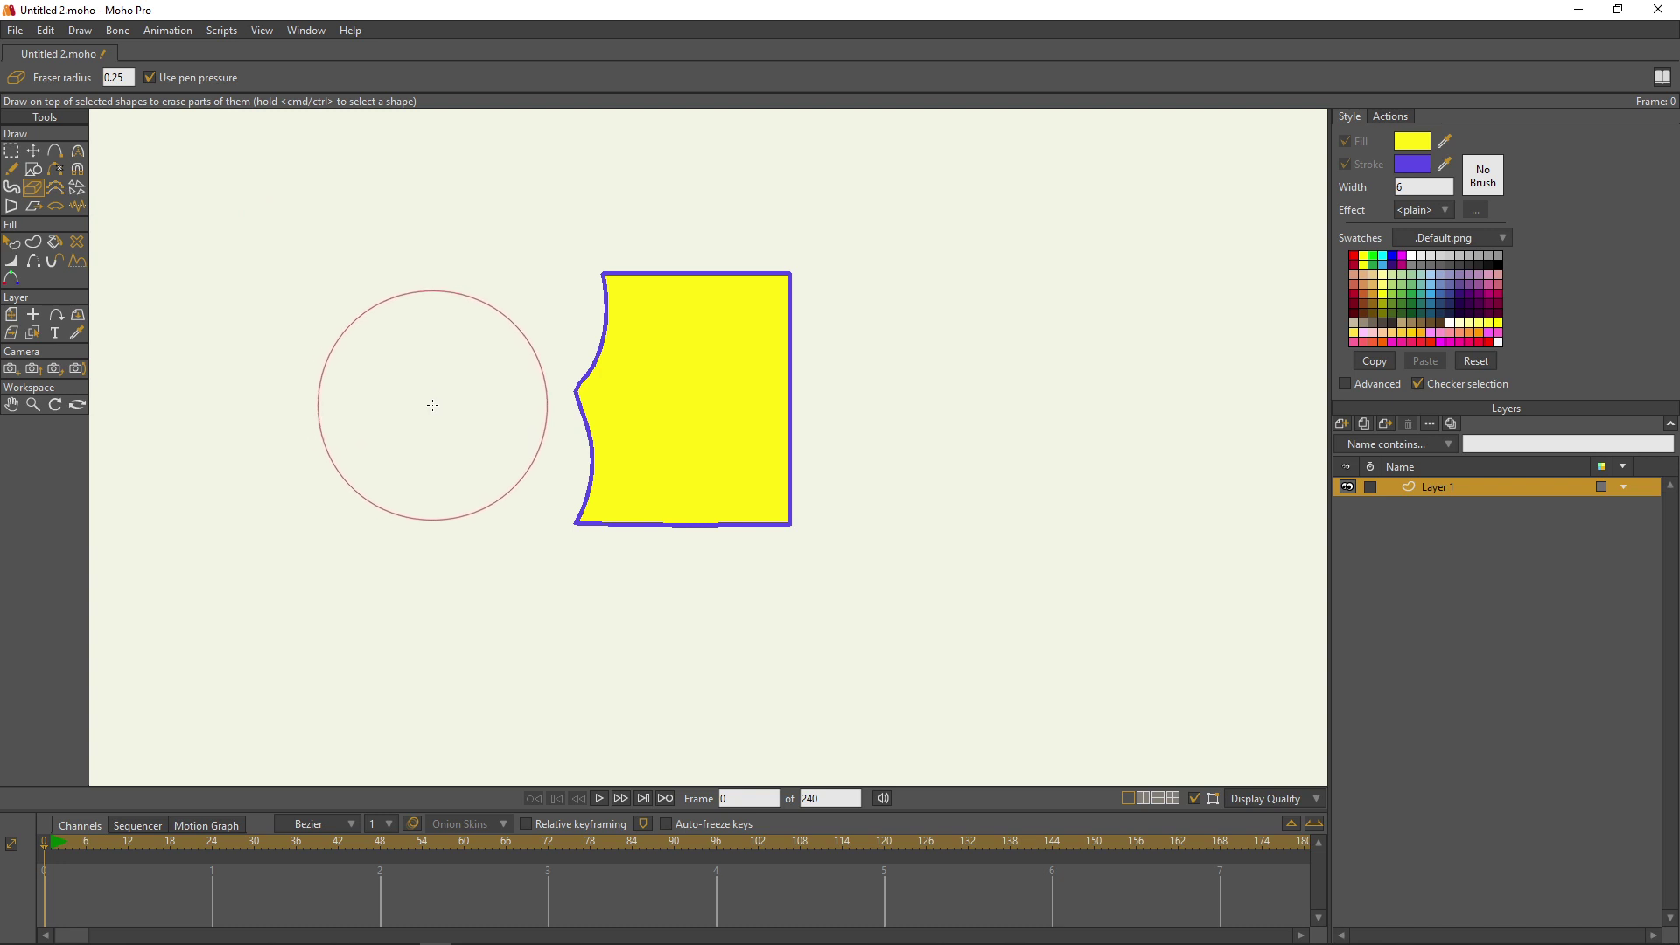
Step: Reduce the Eraser radius to 0.0717 and erase an irregular hole inside the remaining shape
mouse_move(432, 405)
mouse_down()
mouse_move(494, 420)
mouse_move(335, 425)
mouse_up()
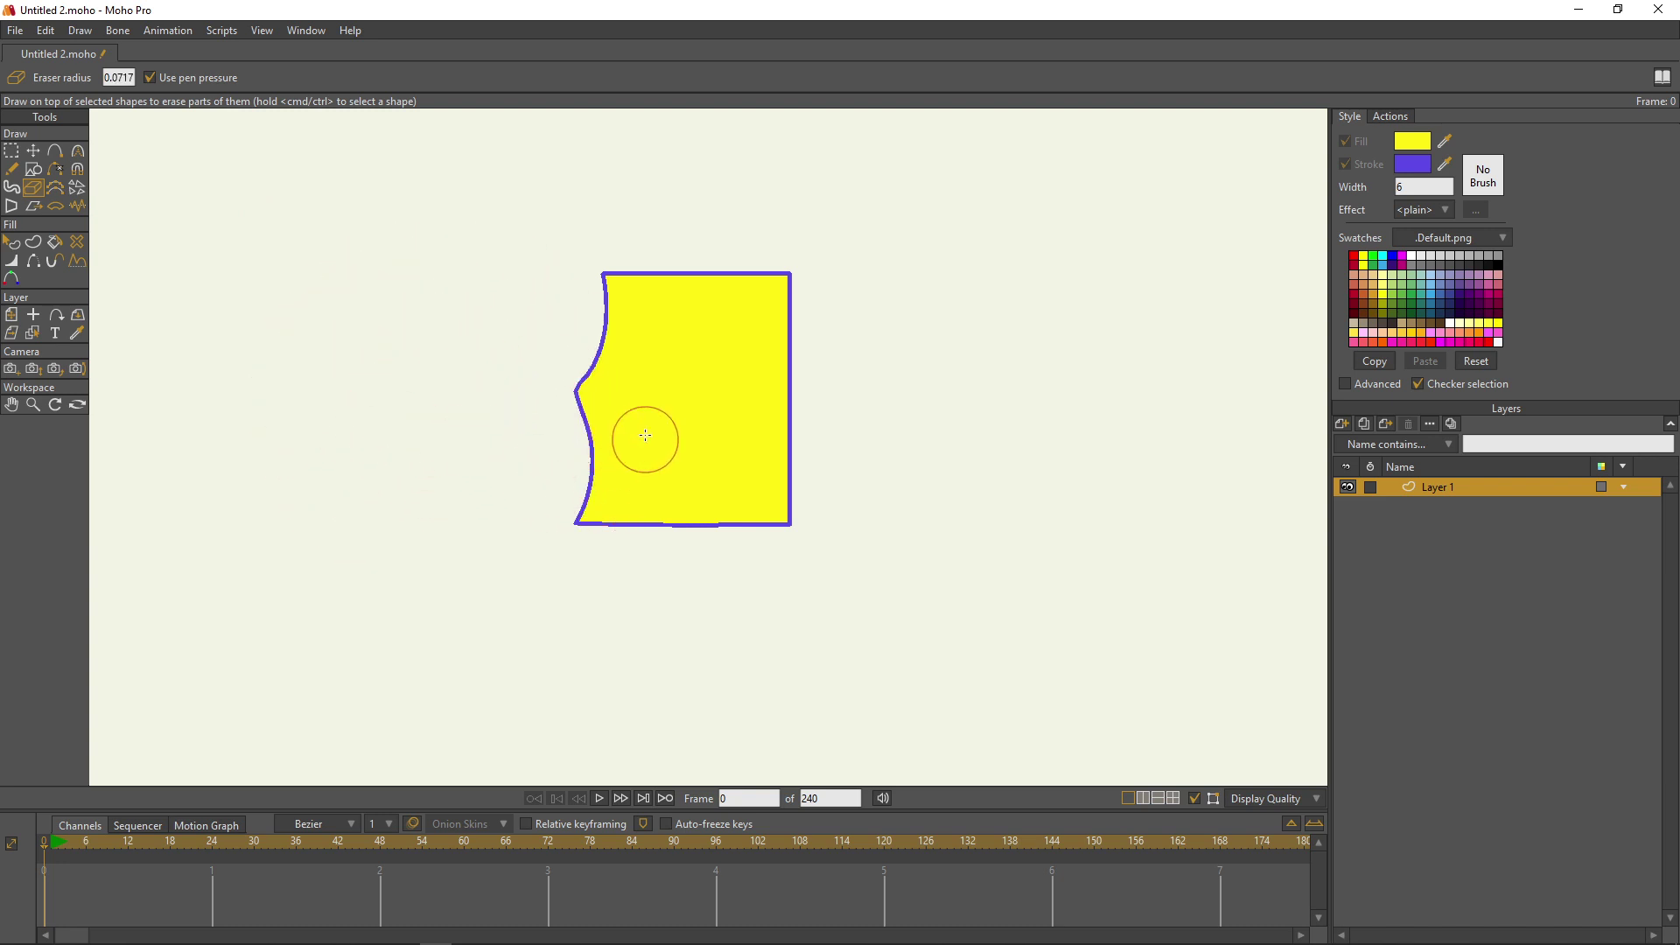
mouse_move(645, 435)
mouse_down()
mouse_move(700, 412)
mouse_move(668, 385)
mouse_move(687, 398)
mouse_move(710, 345)
mouse_up()
scroll(710, 364, up, 1)
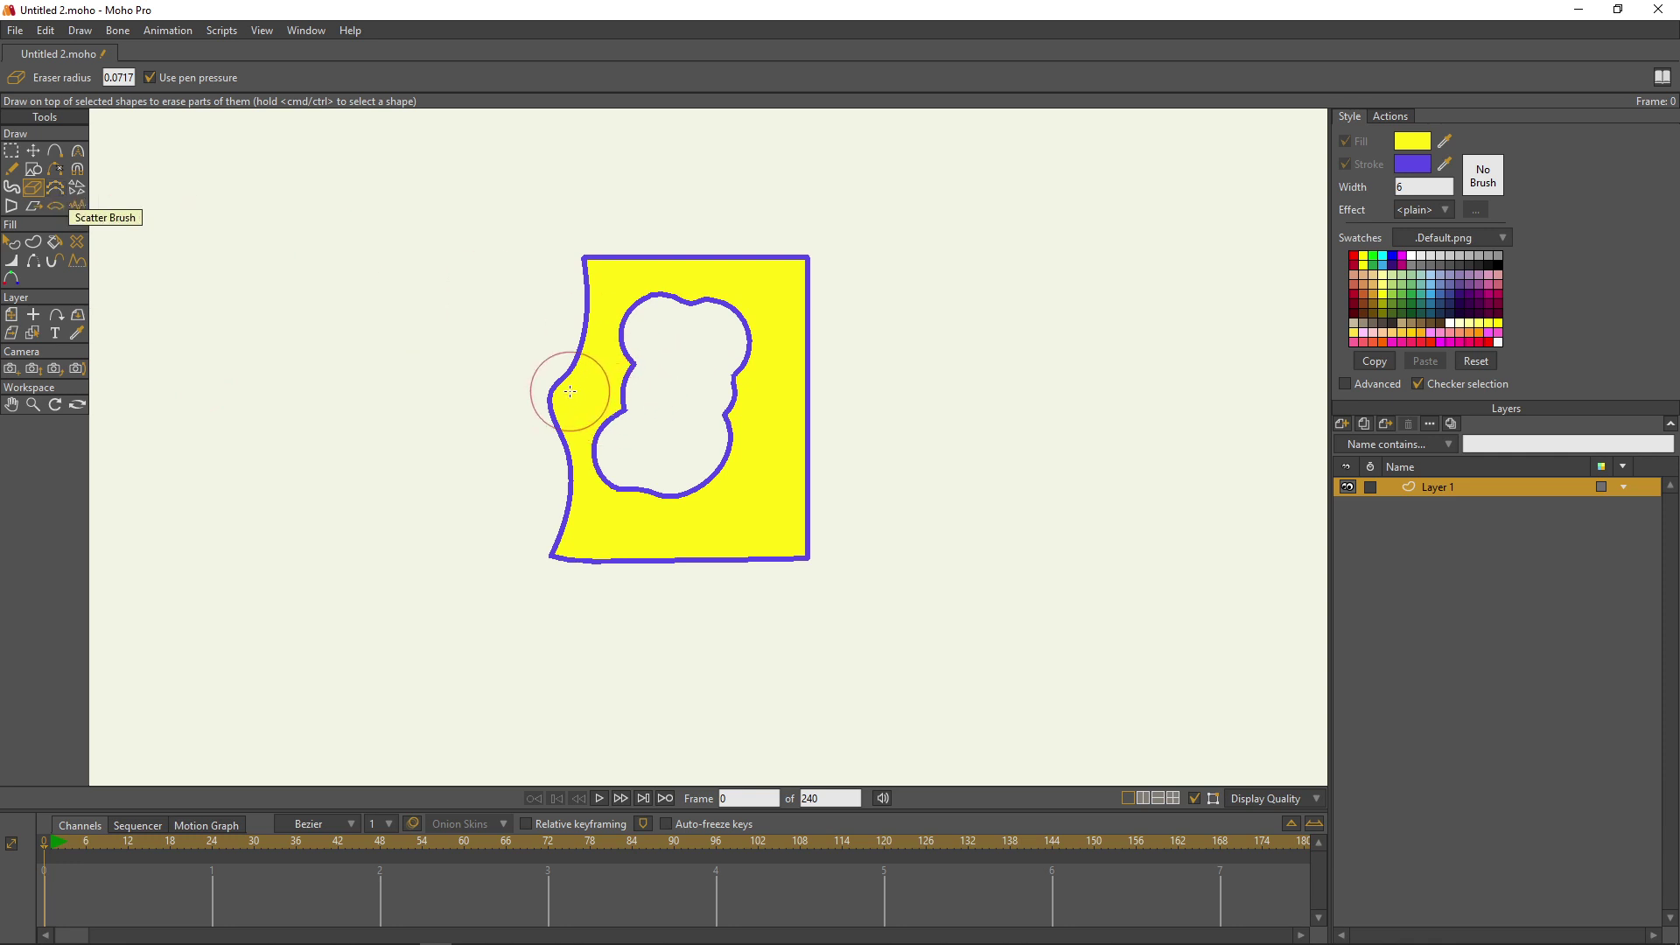
Step: Delete the erased shape, paint a thick arch with the Blob Brush at radius 0.1450, and display its points
click(11, 151)
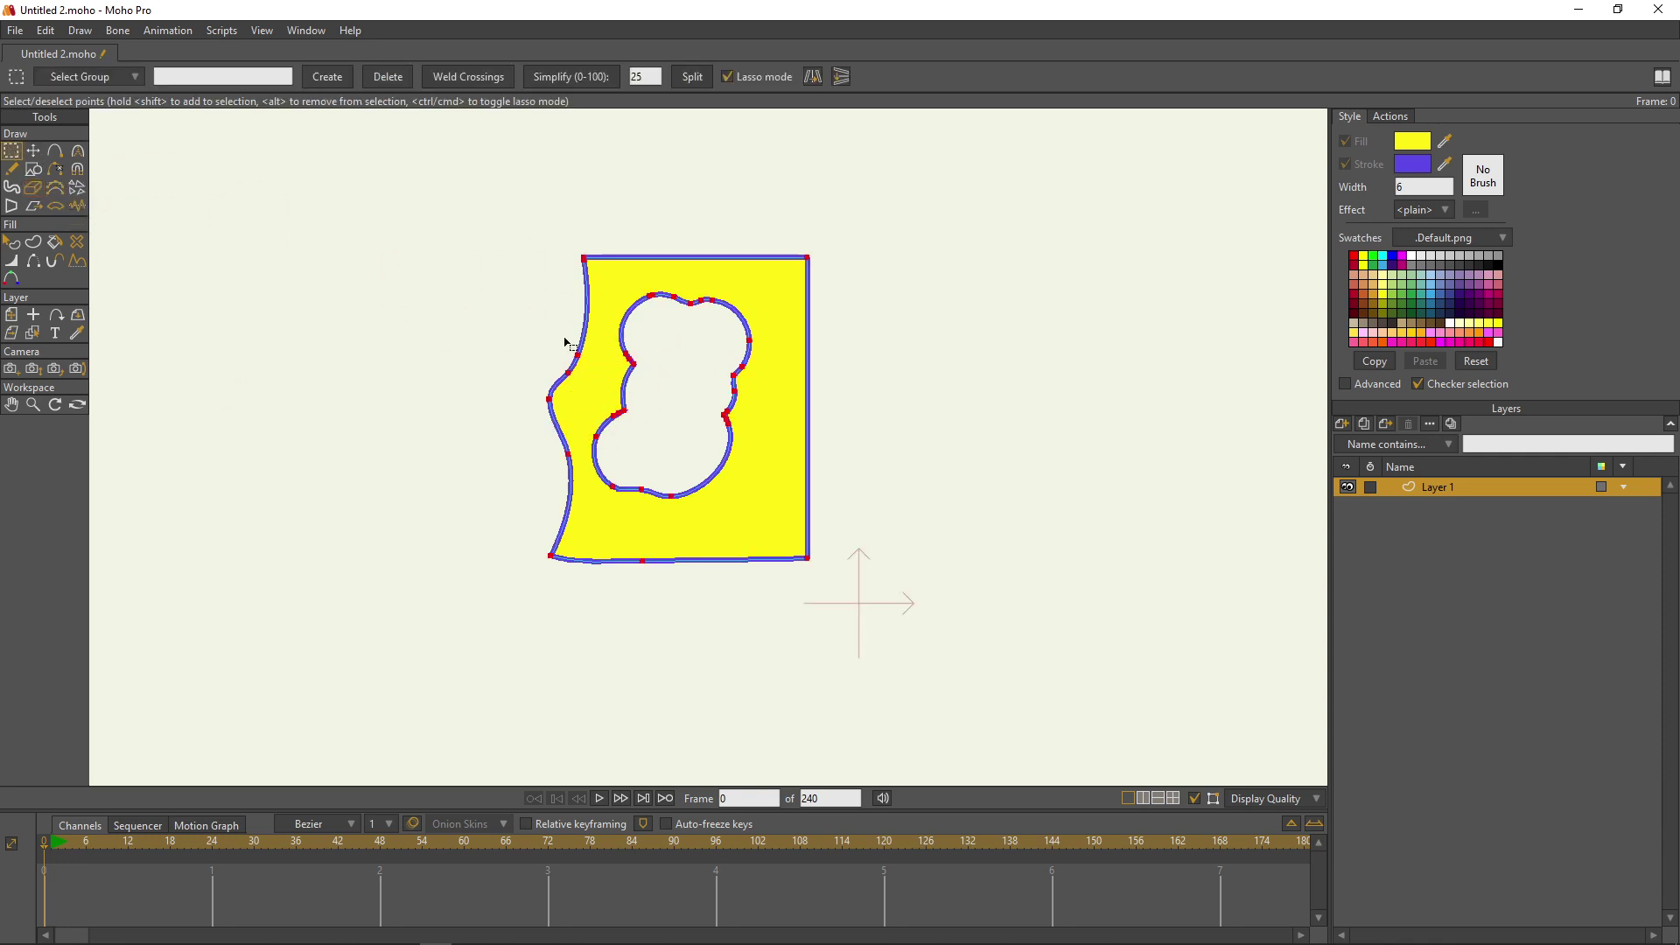
key(Delete)
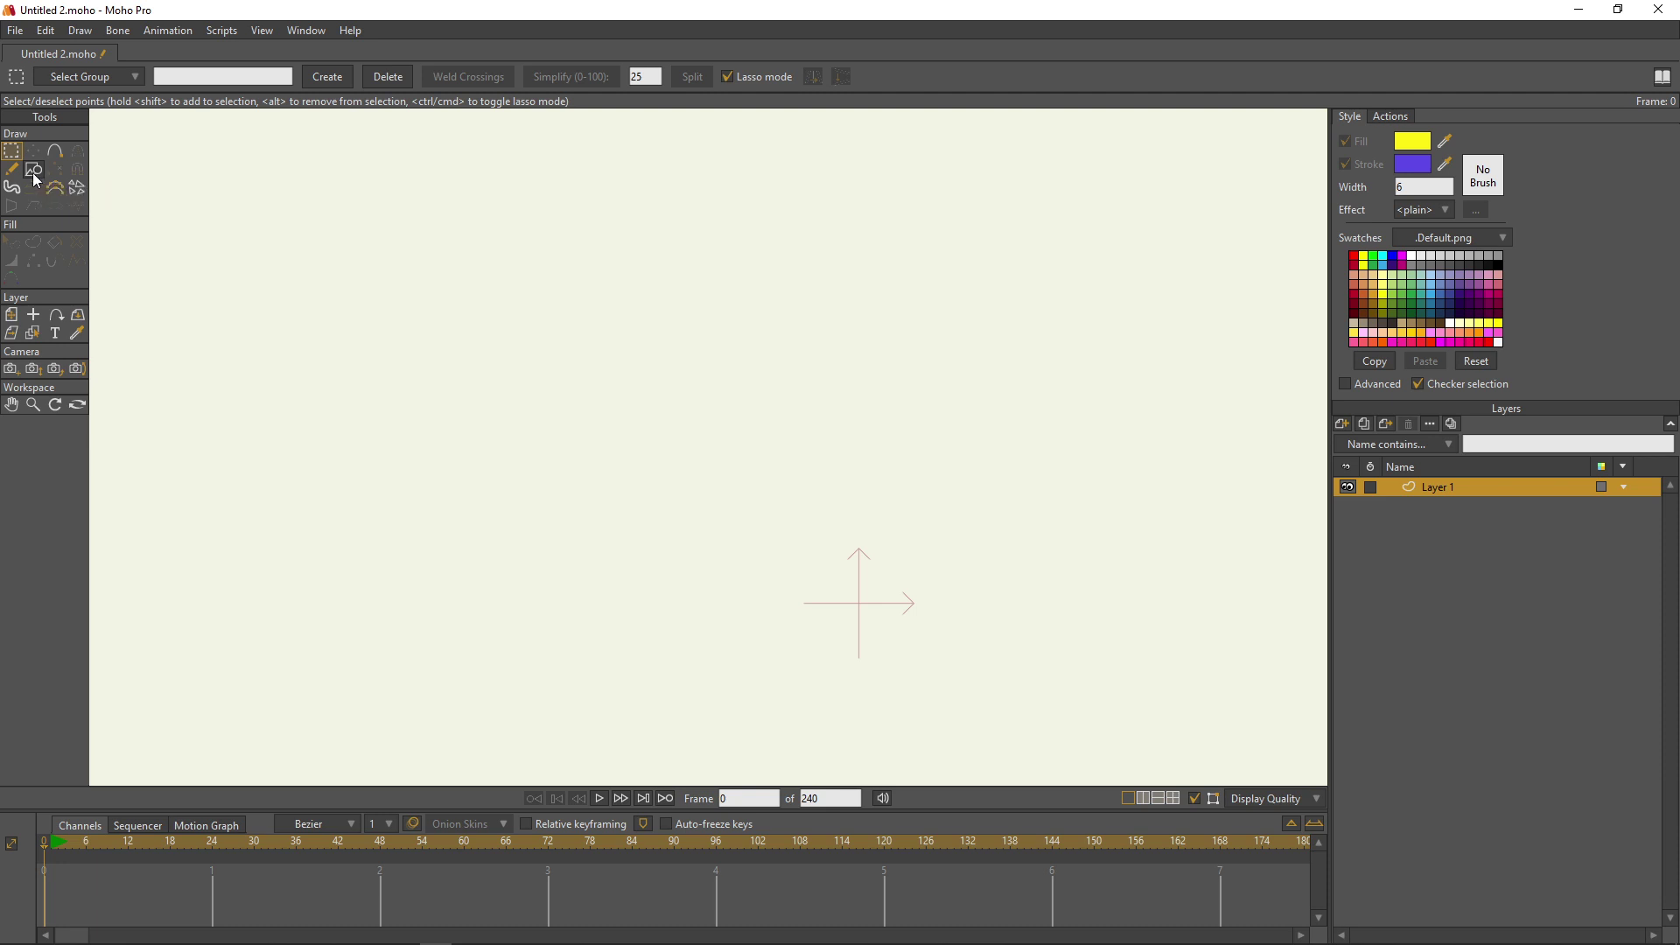
click(12, 189)
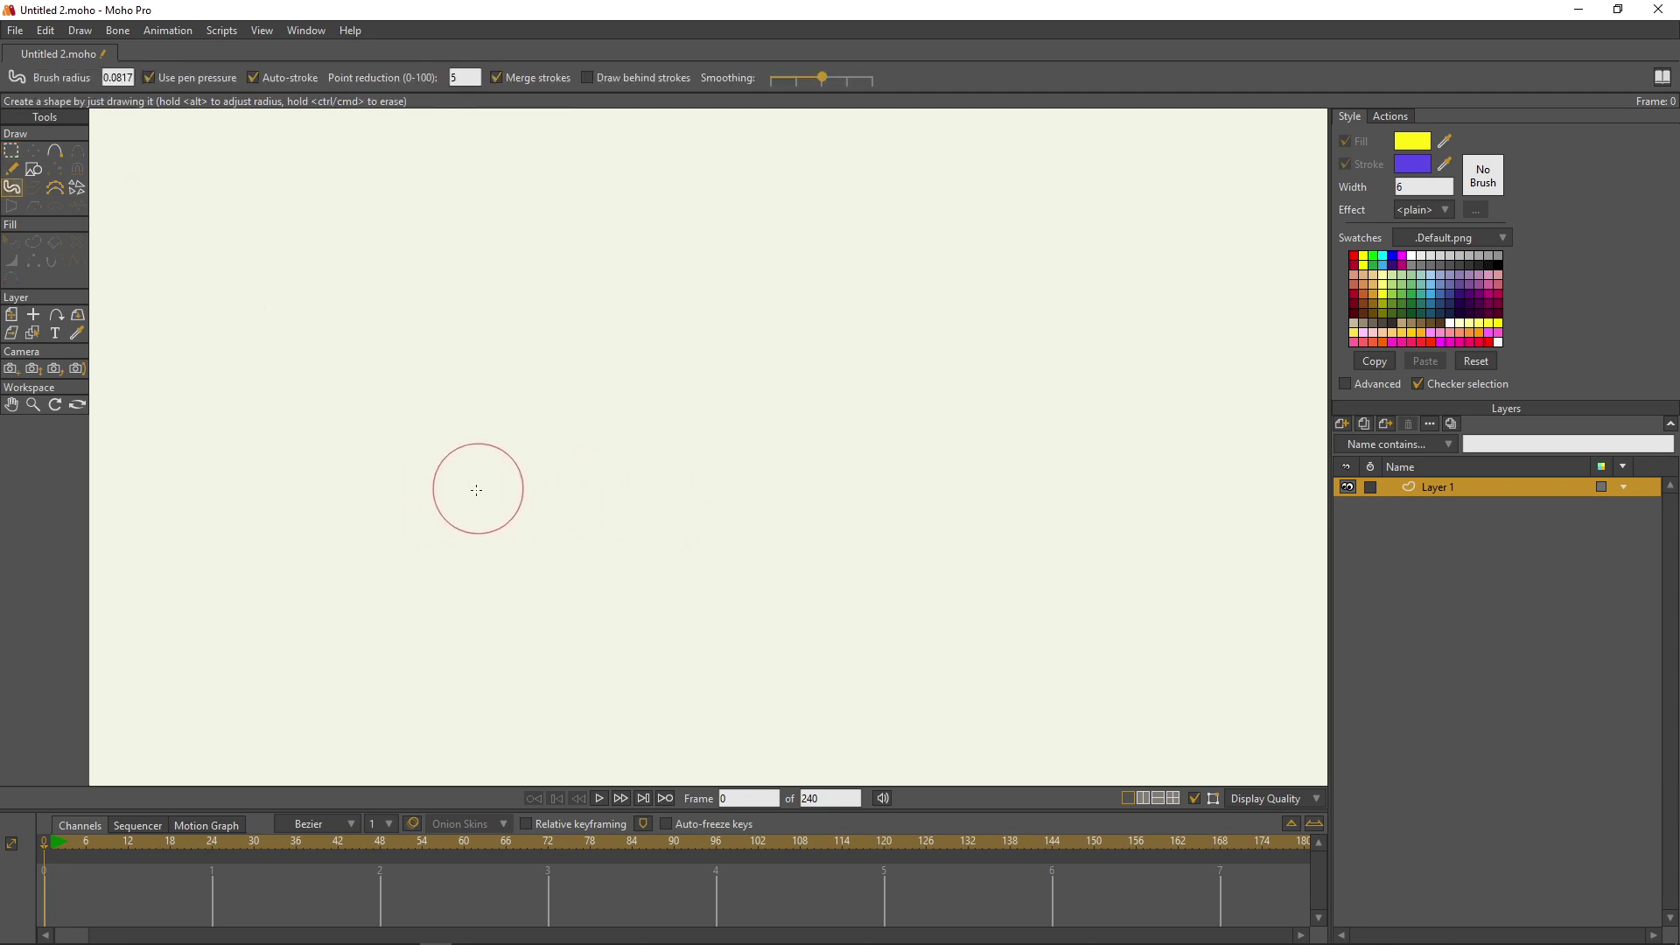
mouse_move(457, 487)
mouse_down()
mouse_move(424, 496)
mouse_move(562, 341)
mouse_move(764, 326)
mouse_move(871, 448)
mouse_move(901, 540)
mouse_up()
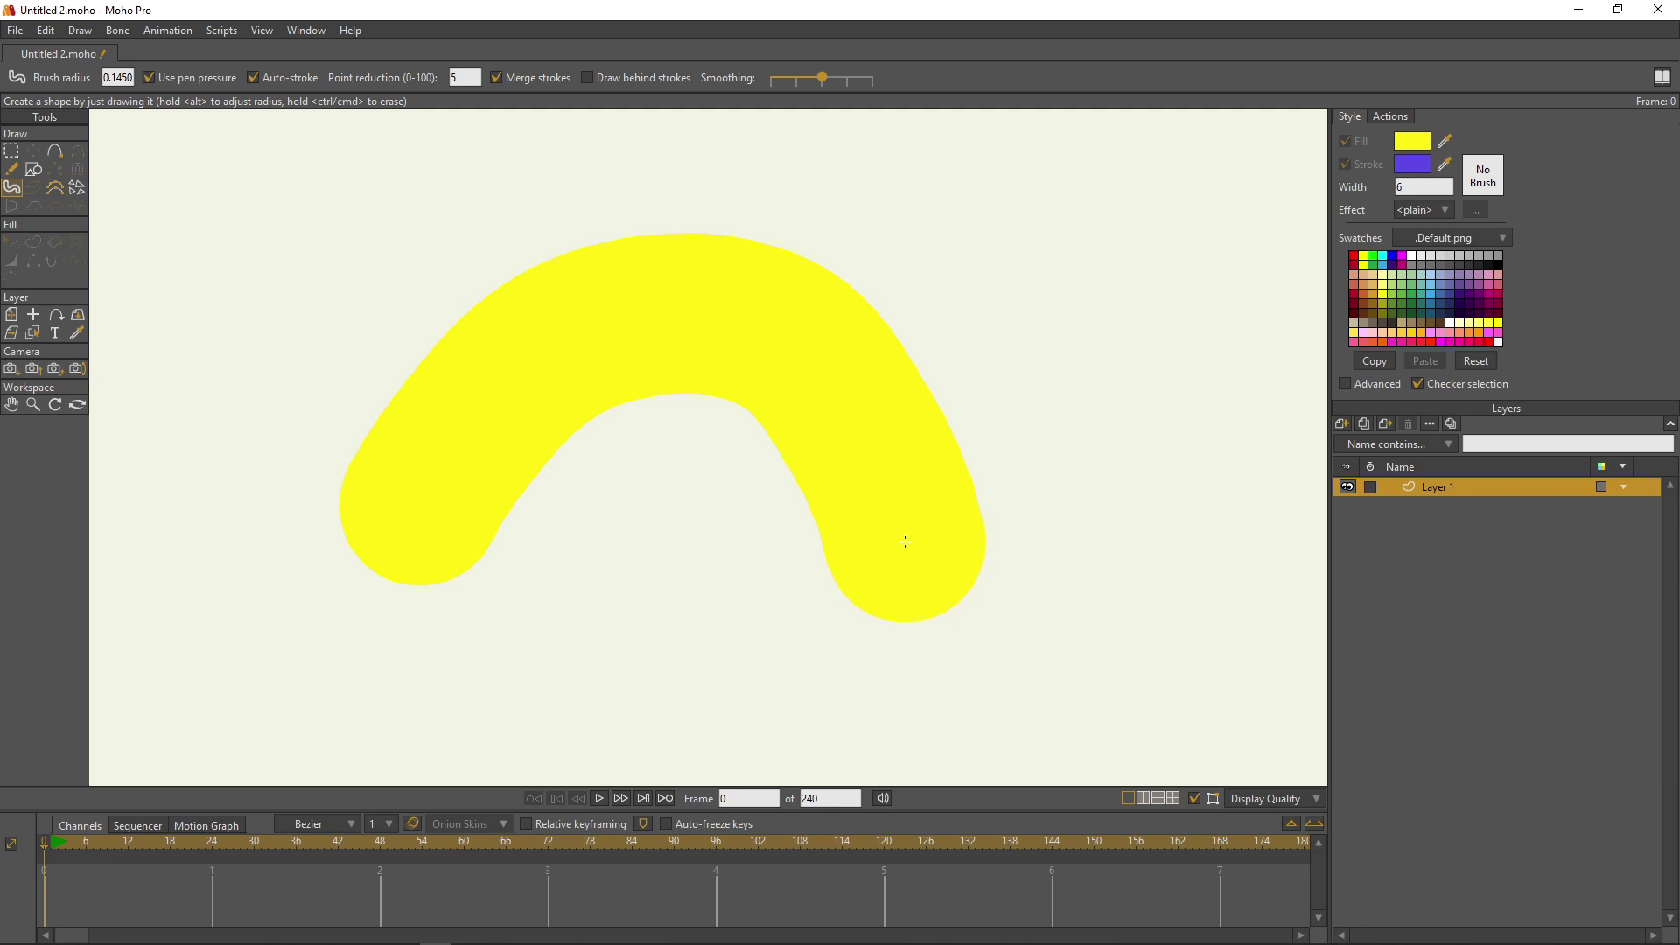
click(11, 152)
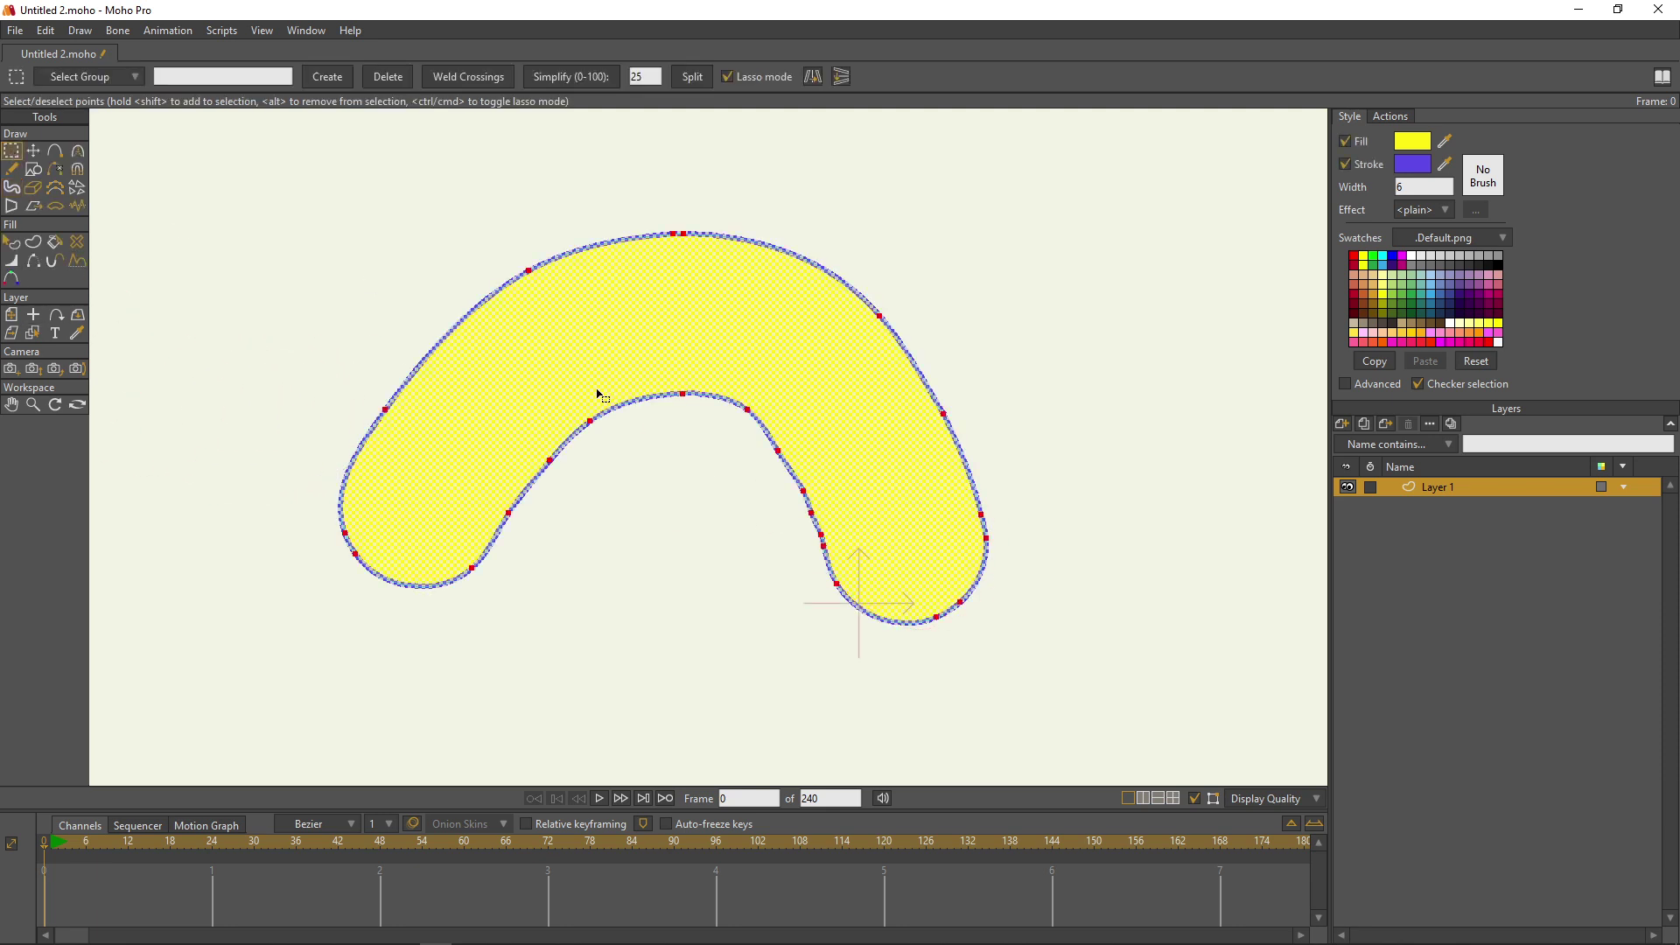
Step: Add extra points along the arch's outer and inner edges with the Add Point tool
click(55, 151)
click(582, 262)
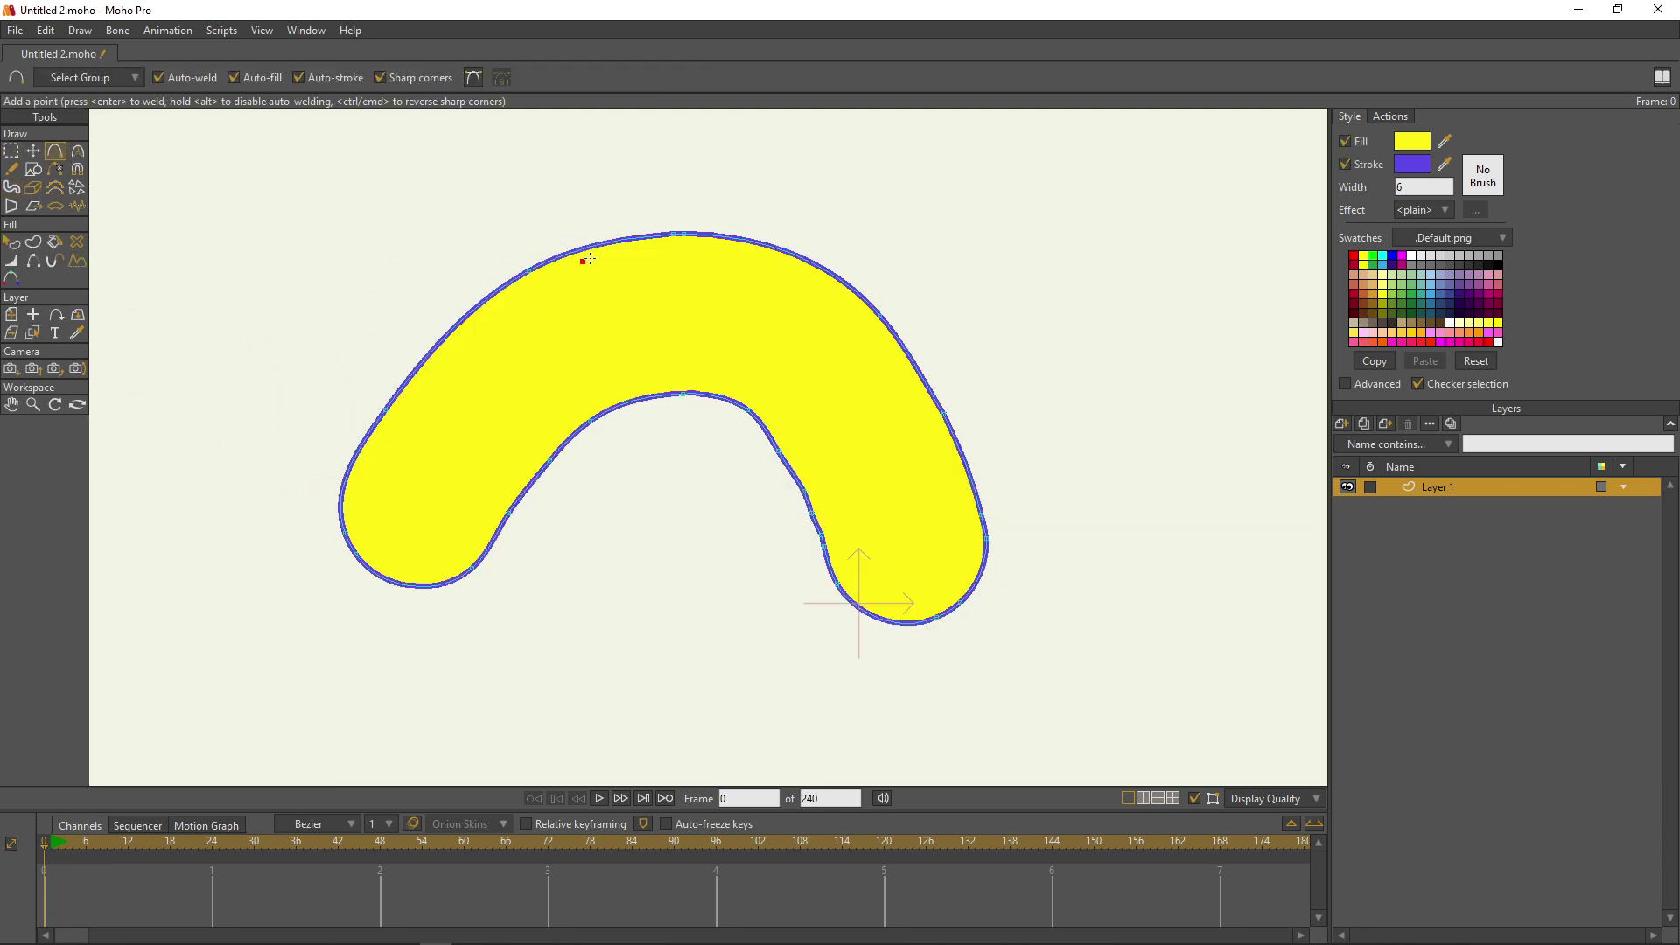
click(598, 245)
drag(609, 250, 577, 252)
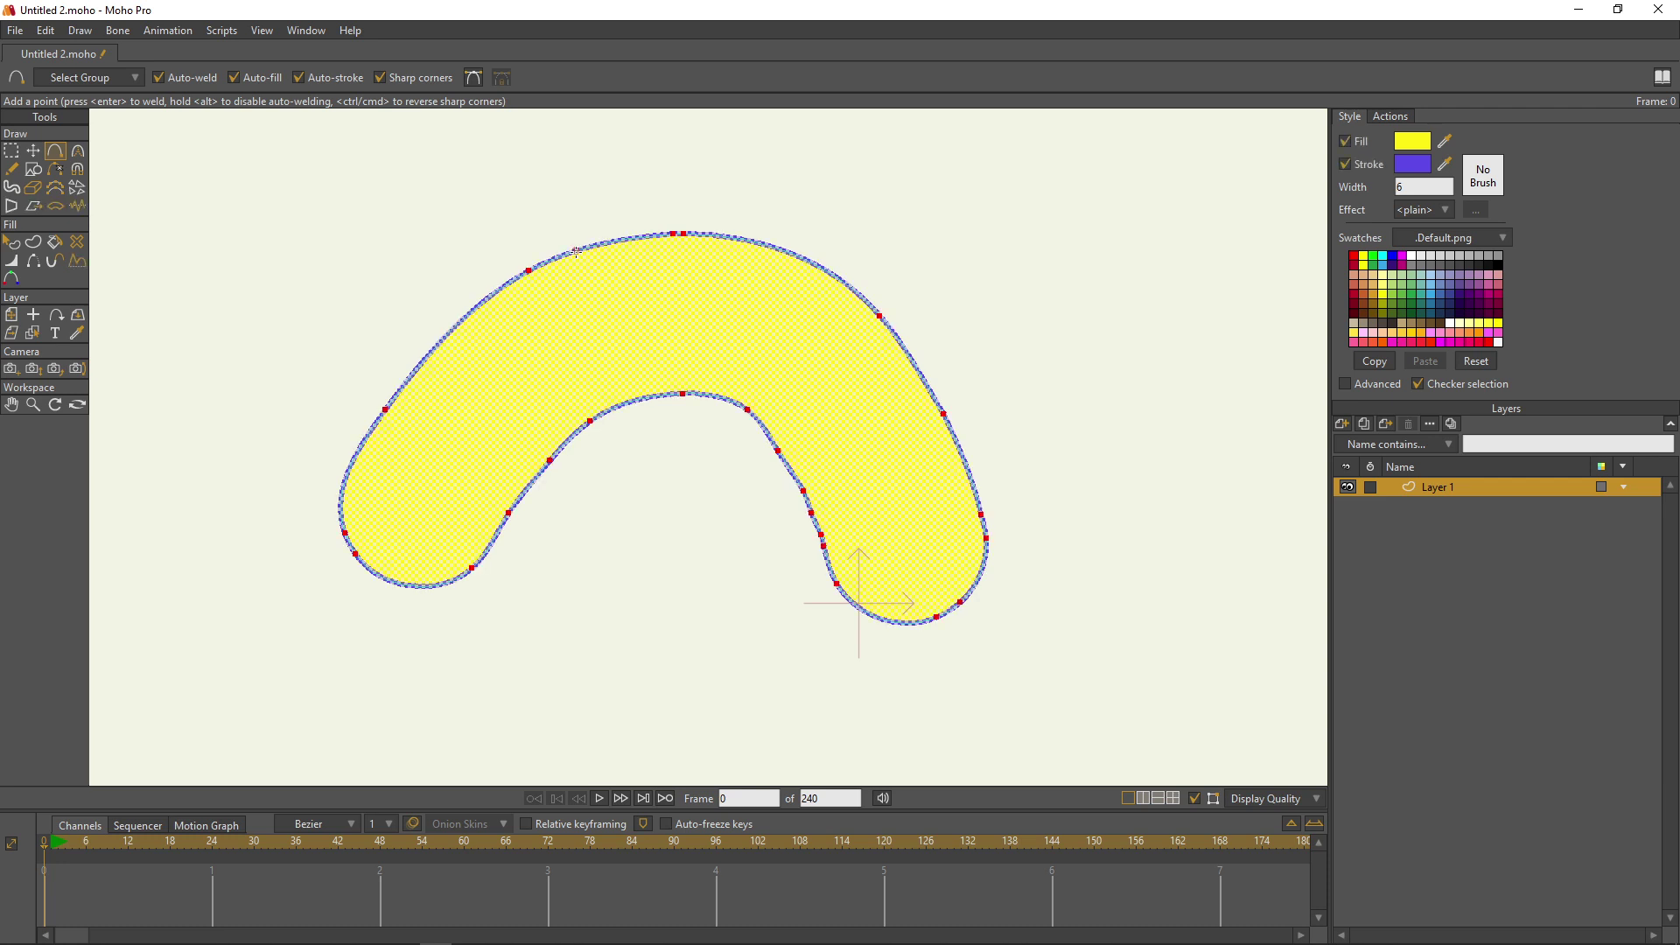
drag(737, 237, 798, 260)
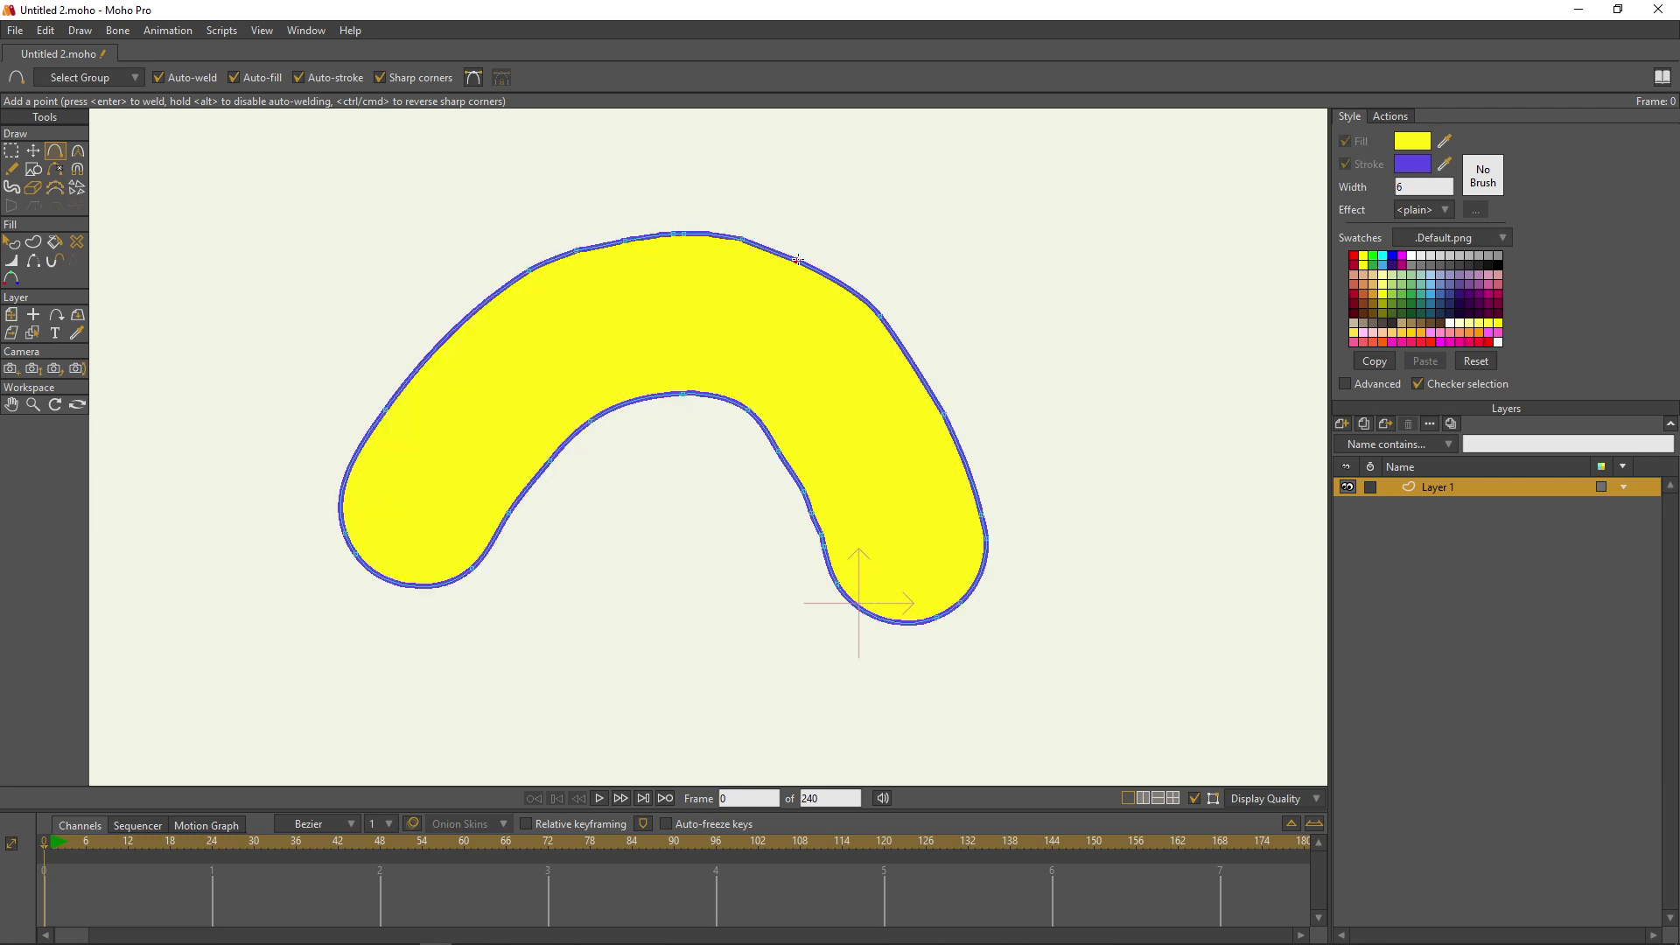
click(486, 302)
click(628, 403)
click(713, 397)
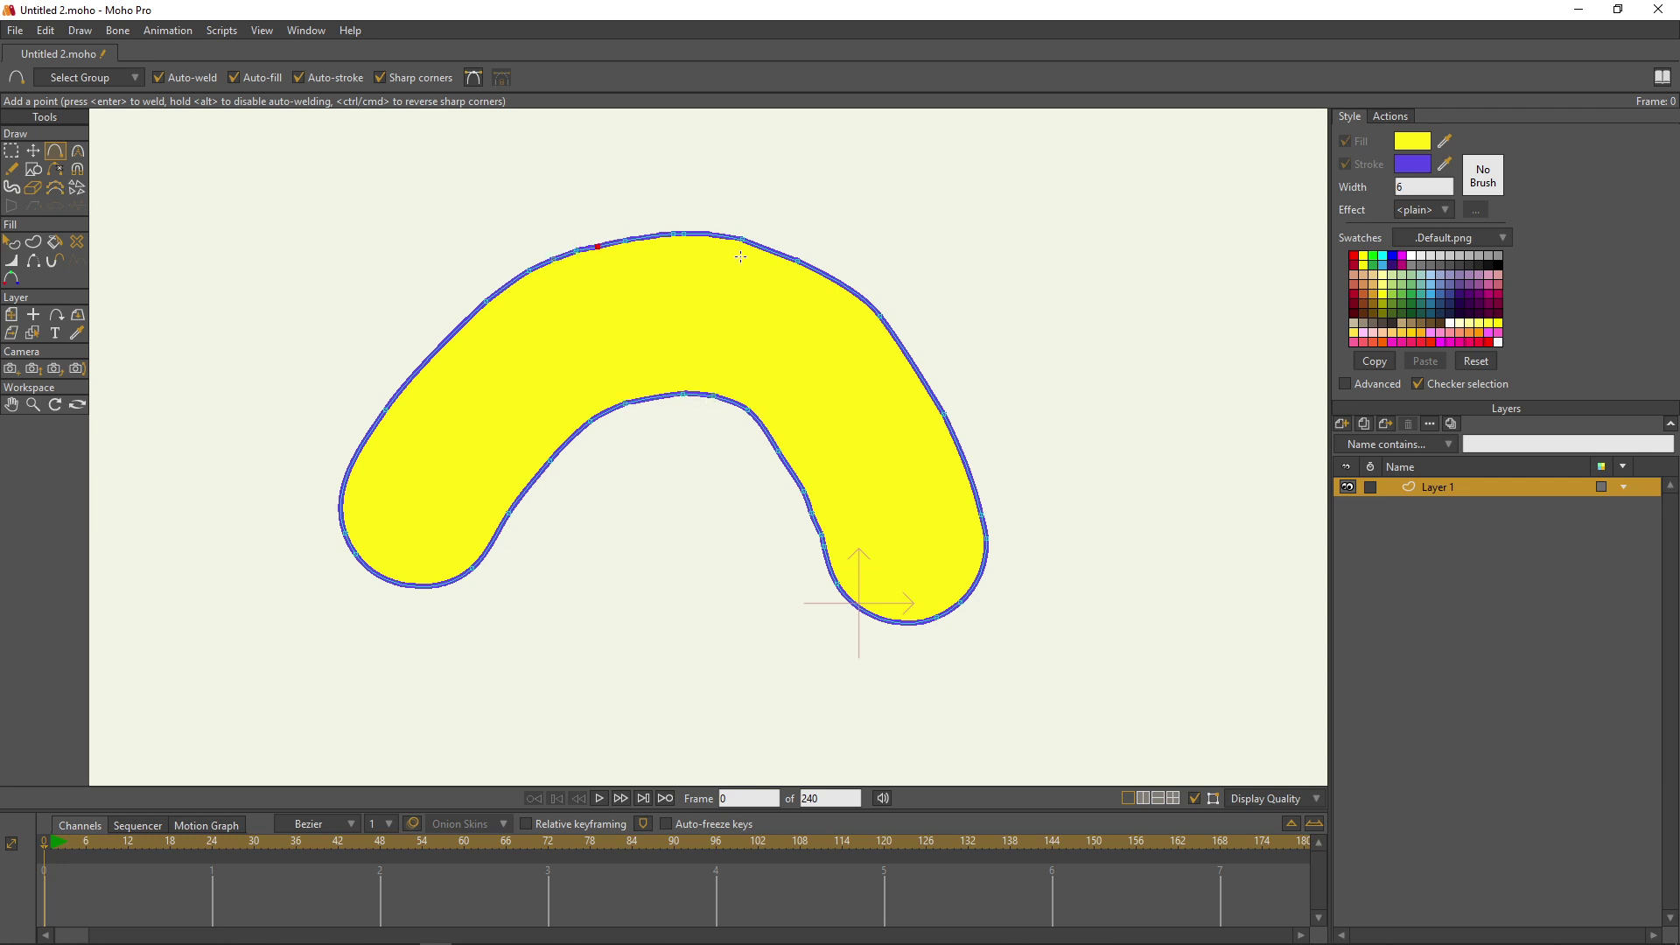
Step: Set the curve-simplifying brush radius to 0.1517 and simplify the points along the arch's top outer edge
click(56, 189)
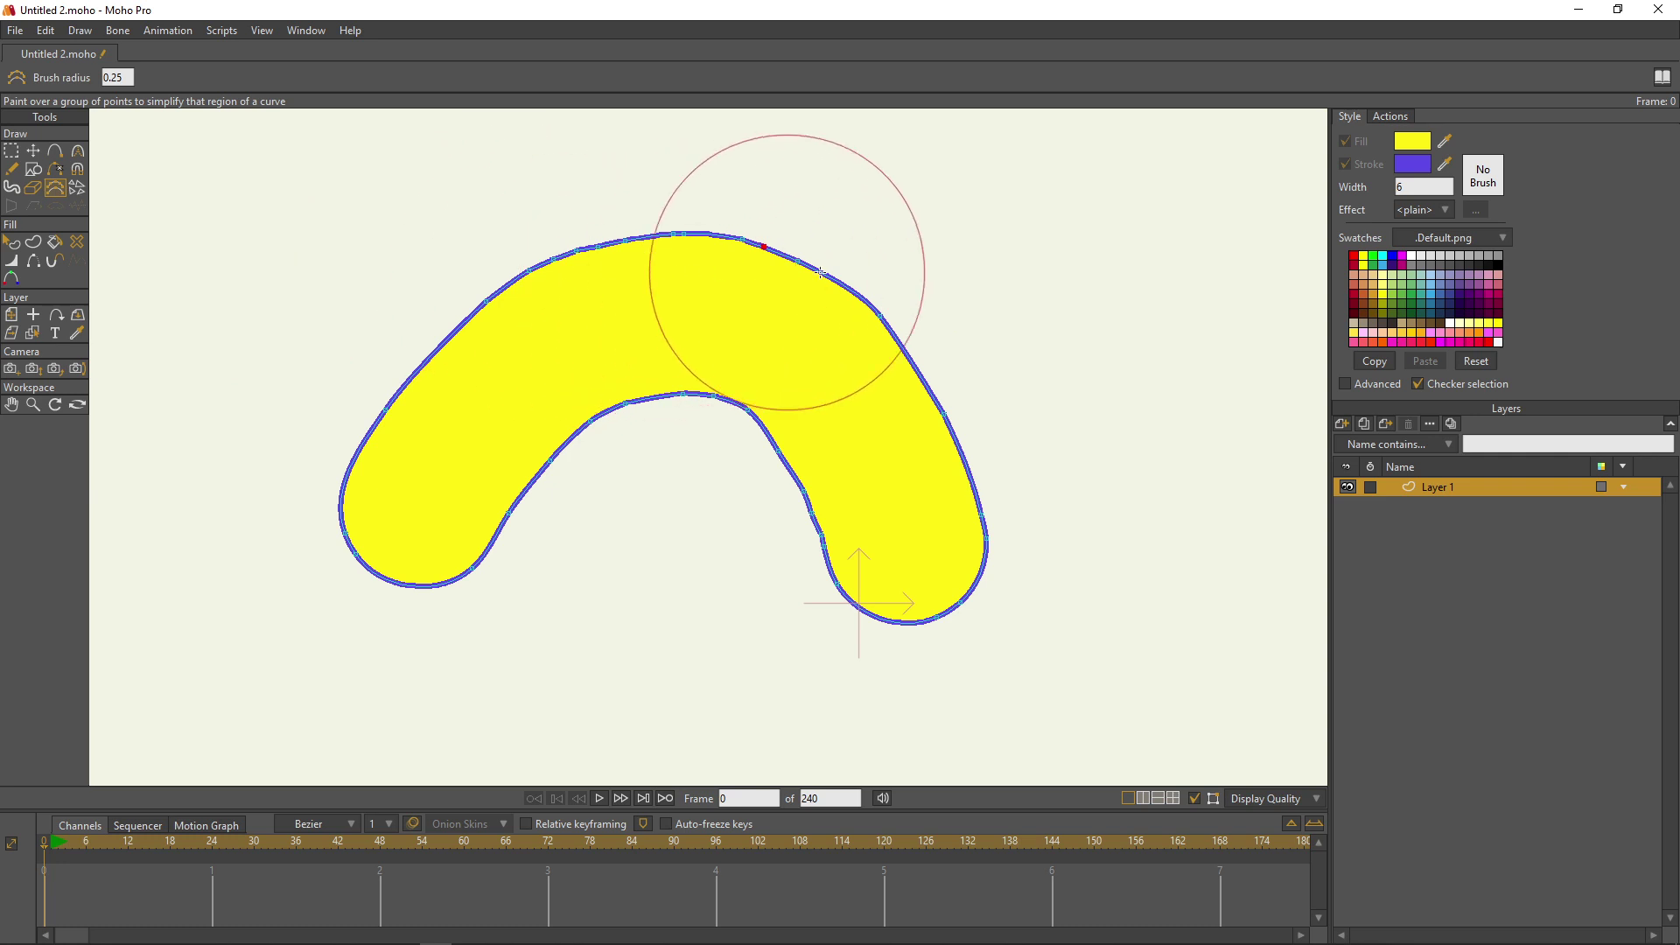
drag(940, 250, 968, 338)
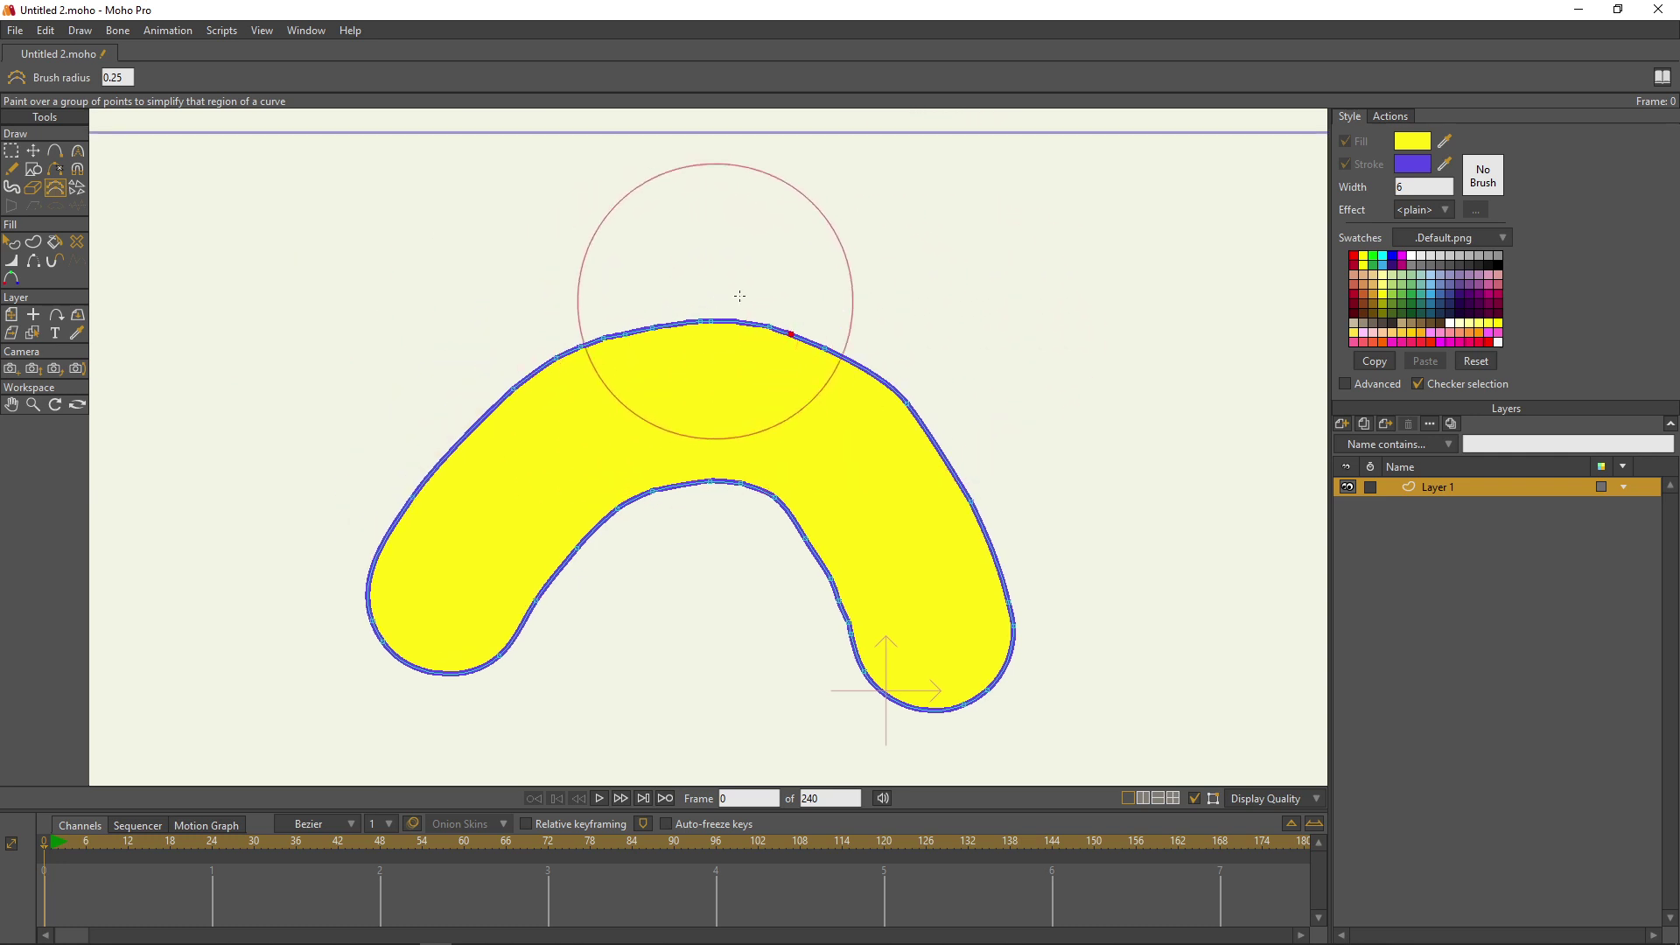
drag(751, 282, 695, 281)
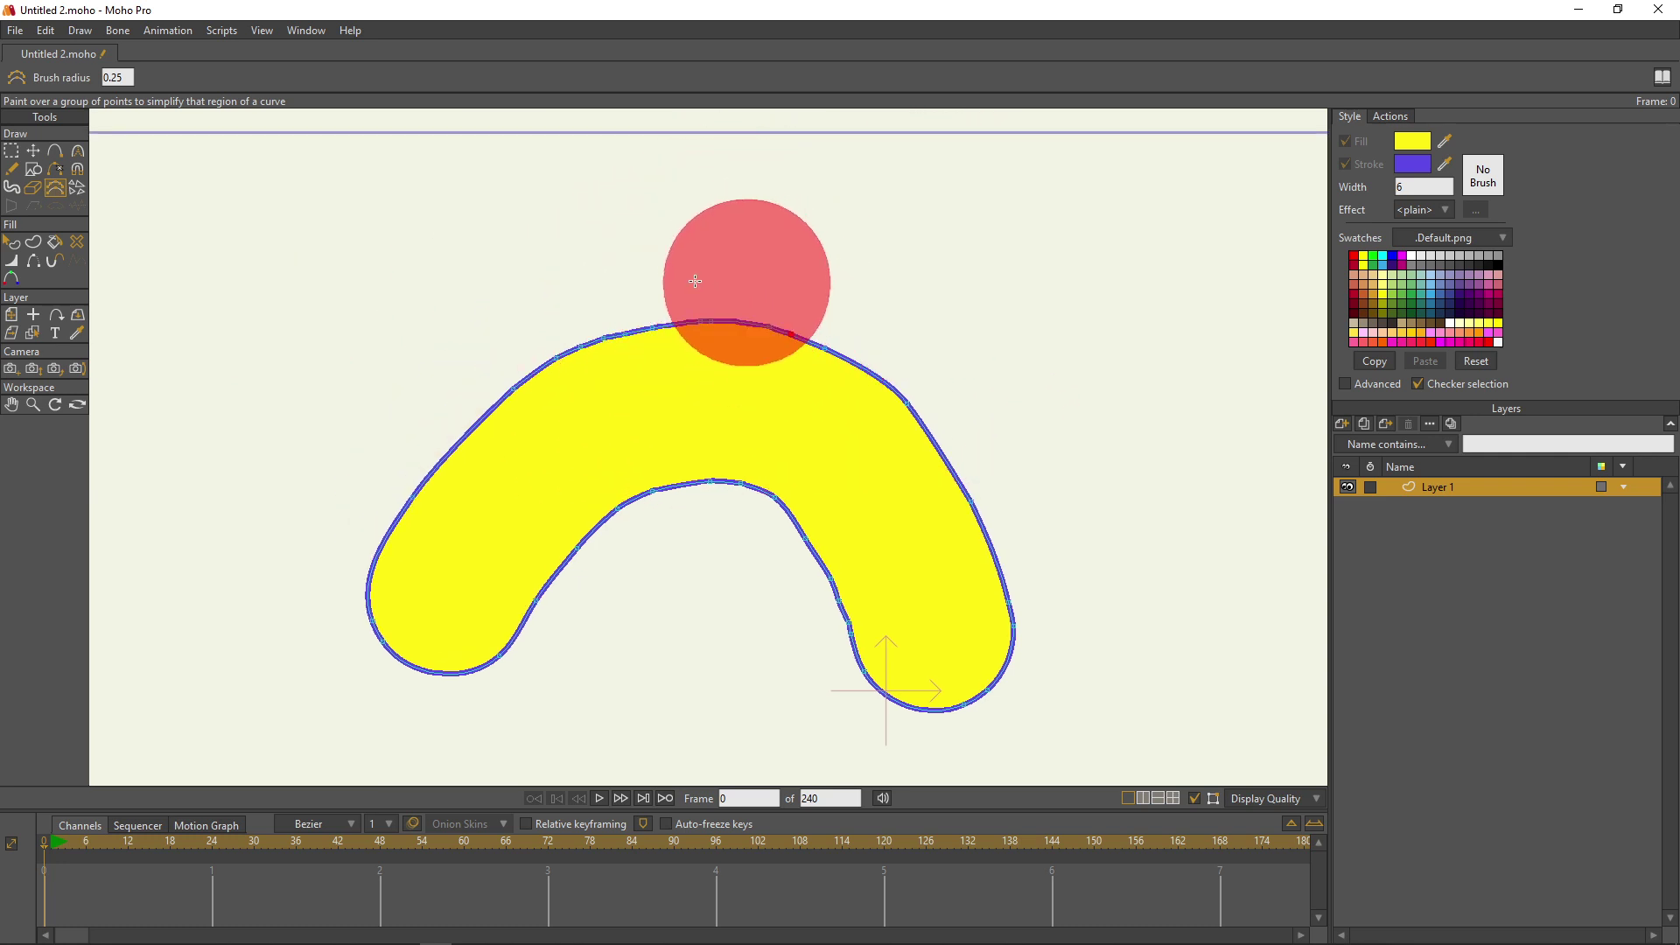
mouse_move(573, 346)
mouse_down()
mouse_move(708, 326)
mouse_move(799, 354)
mouse_up()
drag(647, 334, 814, 343)
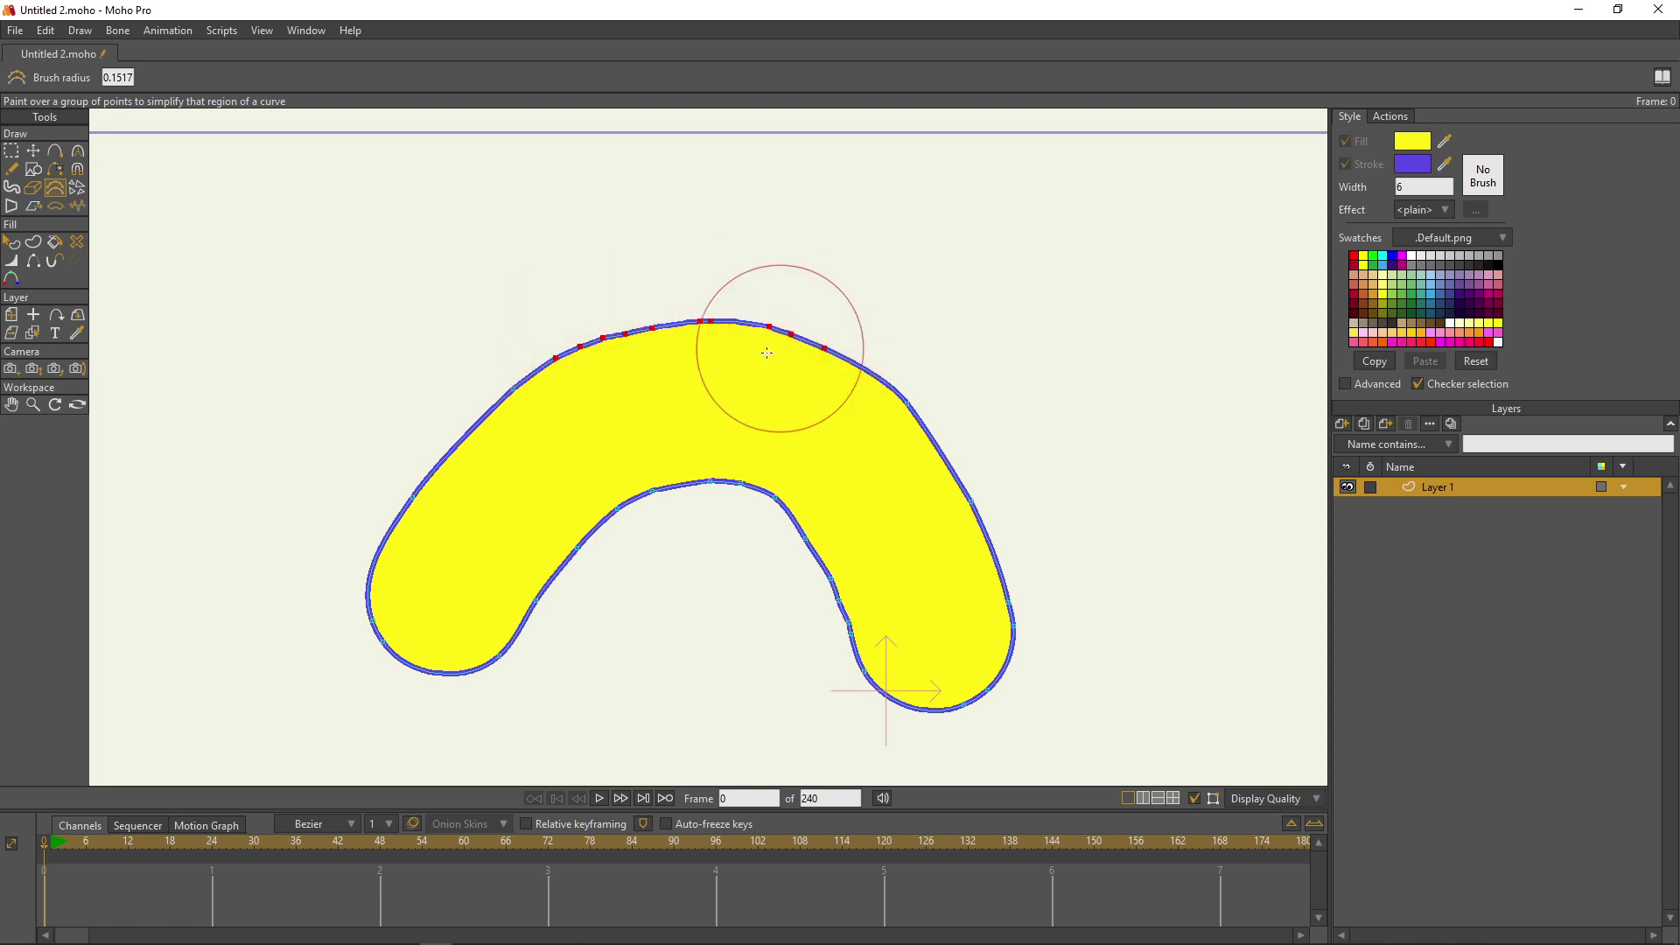
Step: Simplify the curve along the arch's inner edge with the same brush
drag(602, 512, 778, 515)
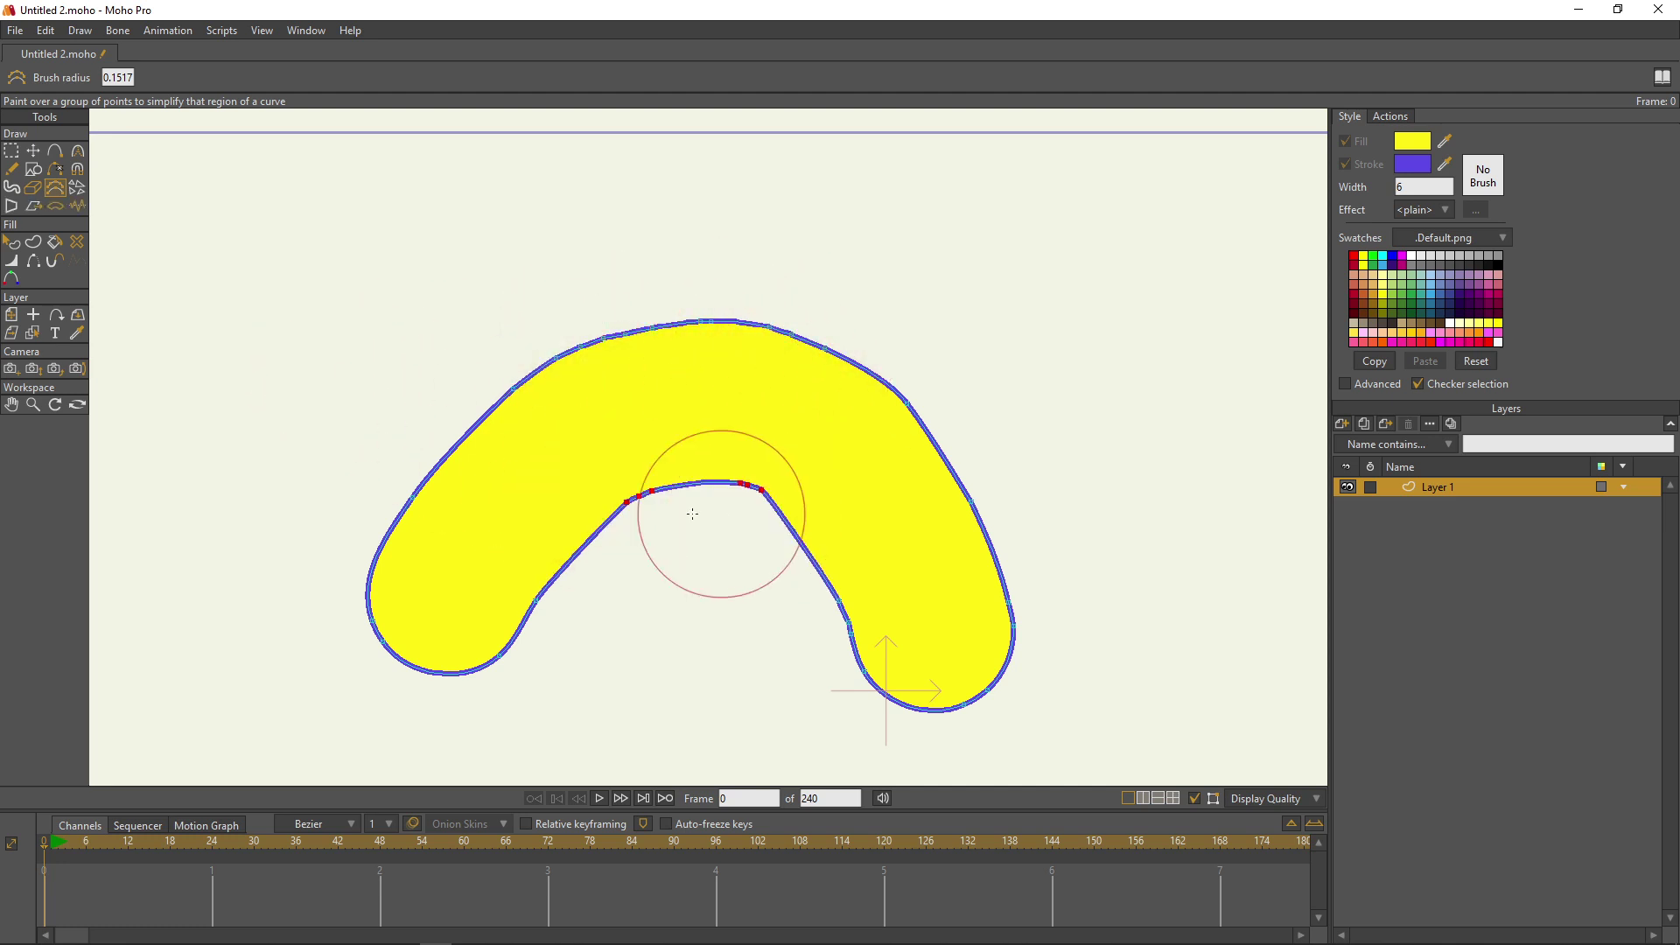
drag(678, 497, 804, 550)
mouse_move(733, 474)
mouse_down()
mouse_move(813, 553)
mouse_move(806, 600)
mouse_move(574, 536)
mouse_move(588, 499)
mouse_move(569, 560)
mouse_up()
drag(685, 463, 558, 600)
drag(707, 461, 587, 525)
Step: Simplify the arch's outer left side, both rounded ends and its right side by painting over their points
drag(647, 351, 522, 387)
drag(685, 323, 523, 364)
drag(597, 328, 450, 481)
mouse_move(490, 409)
mouse_down()
mouse_move(442, 474)
mouse_move(367, 593)
mouse_up()
drag(420, 475, 402, 568)
mouse_move(597, 360)
mouse_down()
mouse_move(726, 338)
mouse_move(854, 383)
mouse_move(839, 399)
mouse_move(897, 440)
mouse_move(981, 600)
mouse_move(976, 691)
mouse_move(831, 576)
mouse_move(896, 670)
mouse_move(768, 501)
mouse_move(930, 696)
mouse_move(848, 580)
mouse_up()
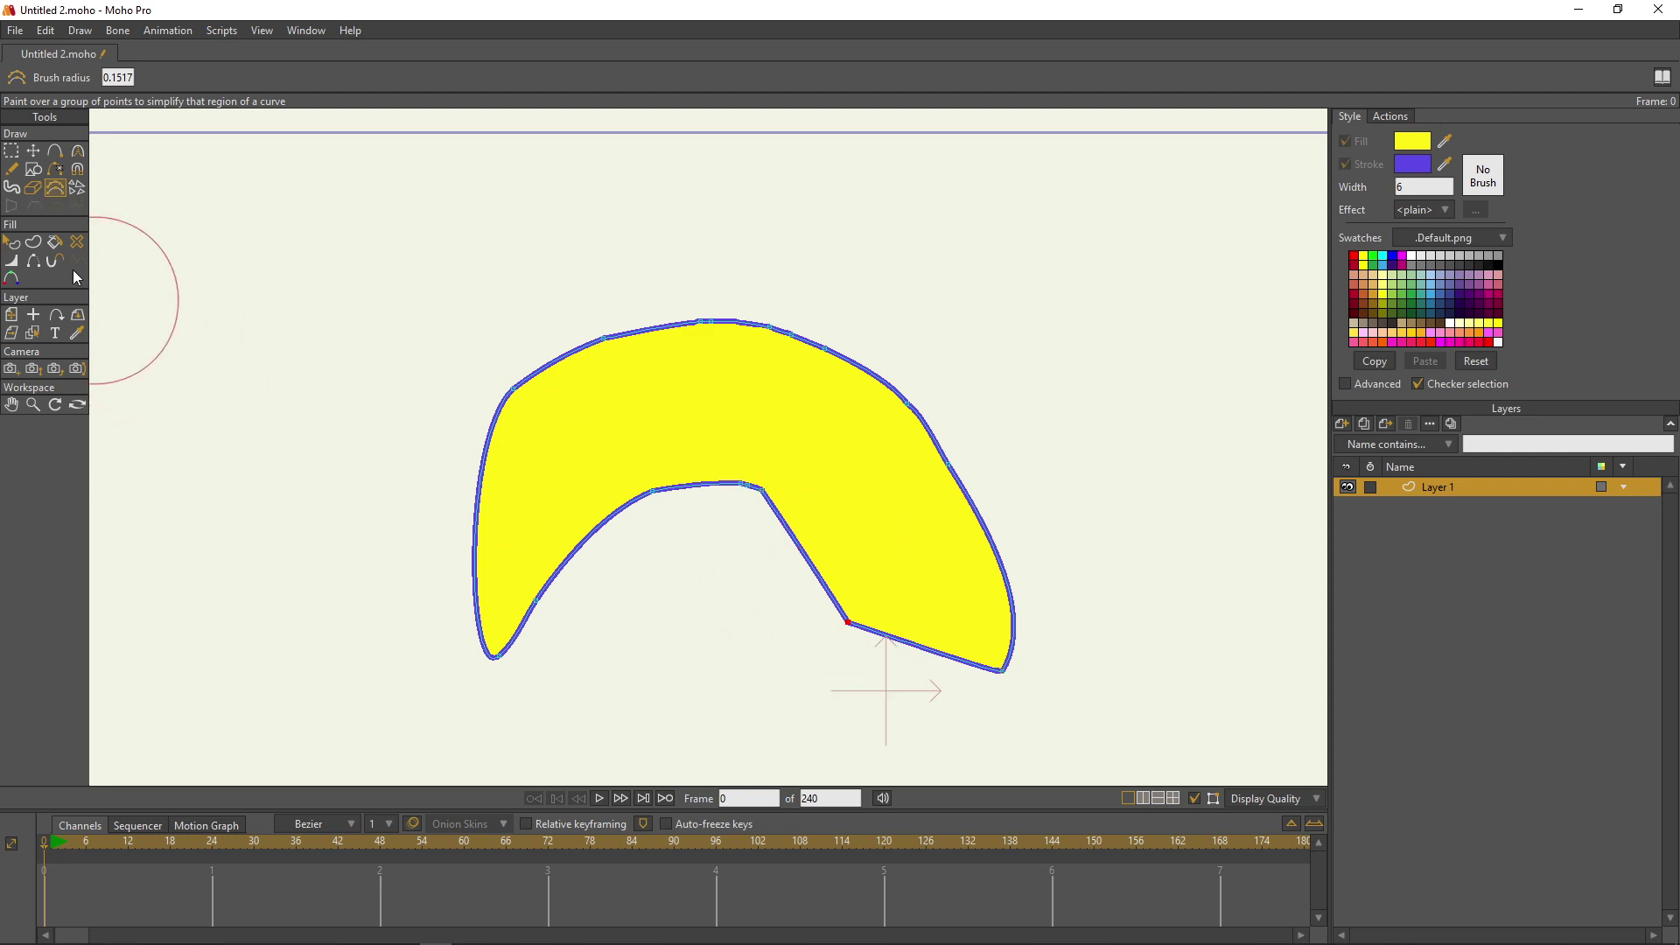
Step: Scatter Bubbles symbols in several strokes above the yellow shape with the Scatter Brush
click(78, 189)
drag(243, 292, 610, 292)
drag(480, 250, 941, 248)
drag(582, 310, 988, 245)
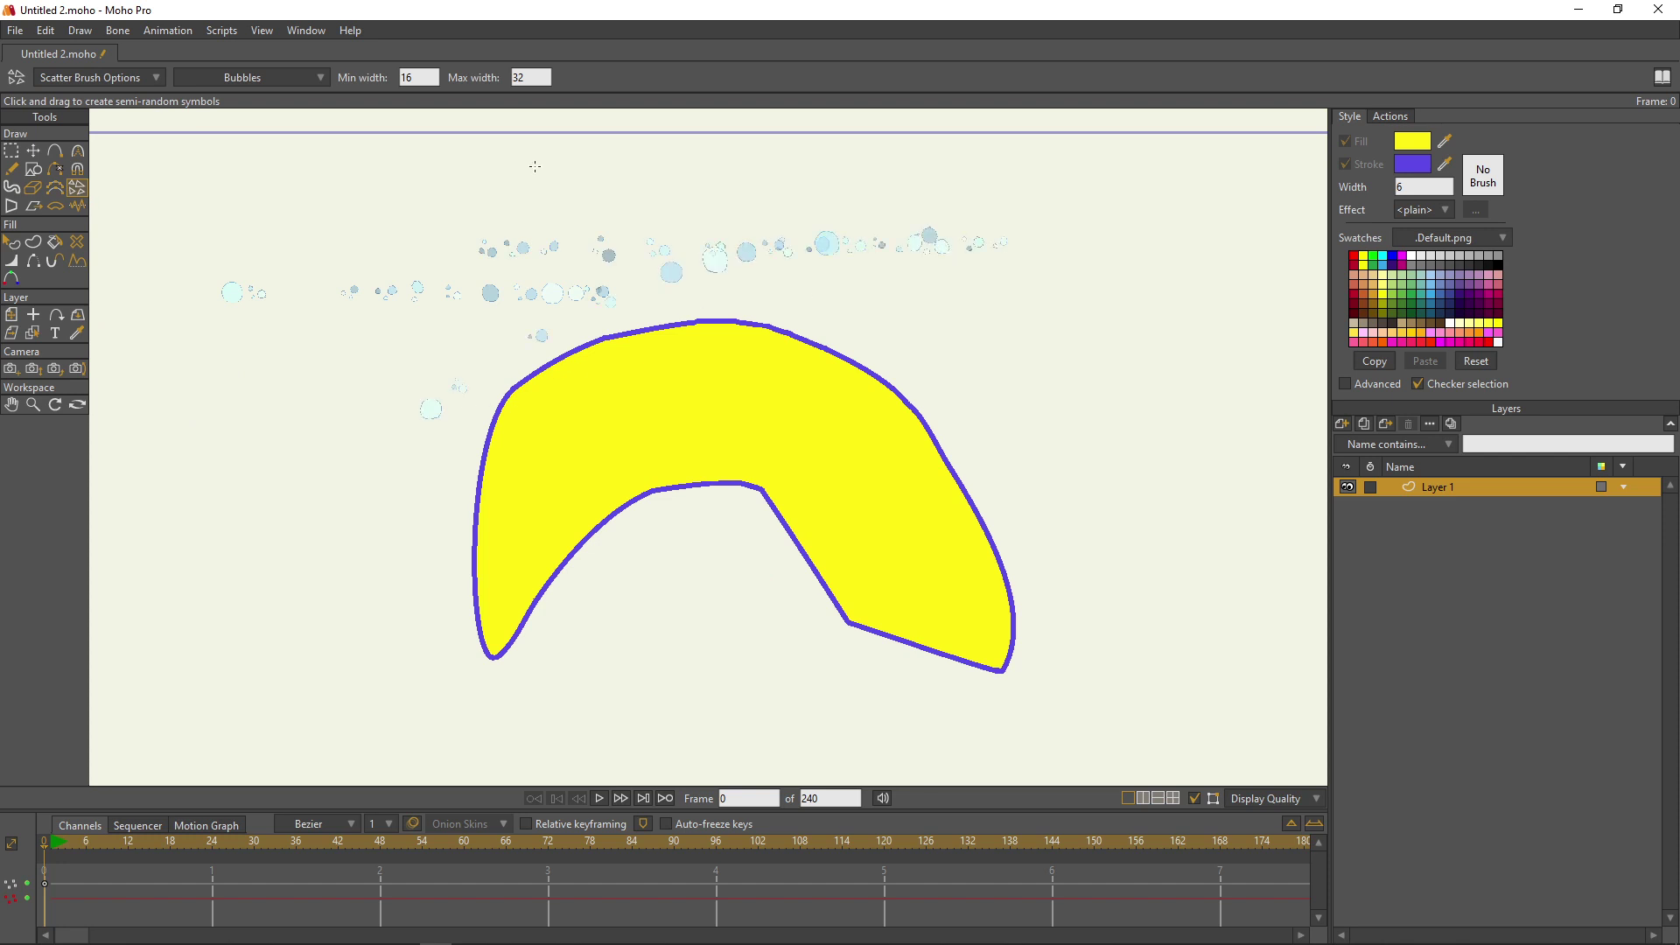
Step: Switch the Scatter Brush to insects and paint several strokes in the empty area beside the yellow shape
click(245, 79)
click(269, 117)
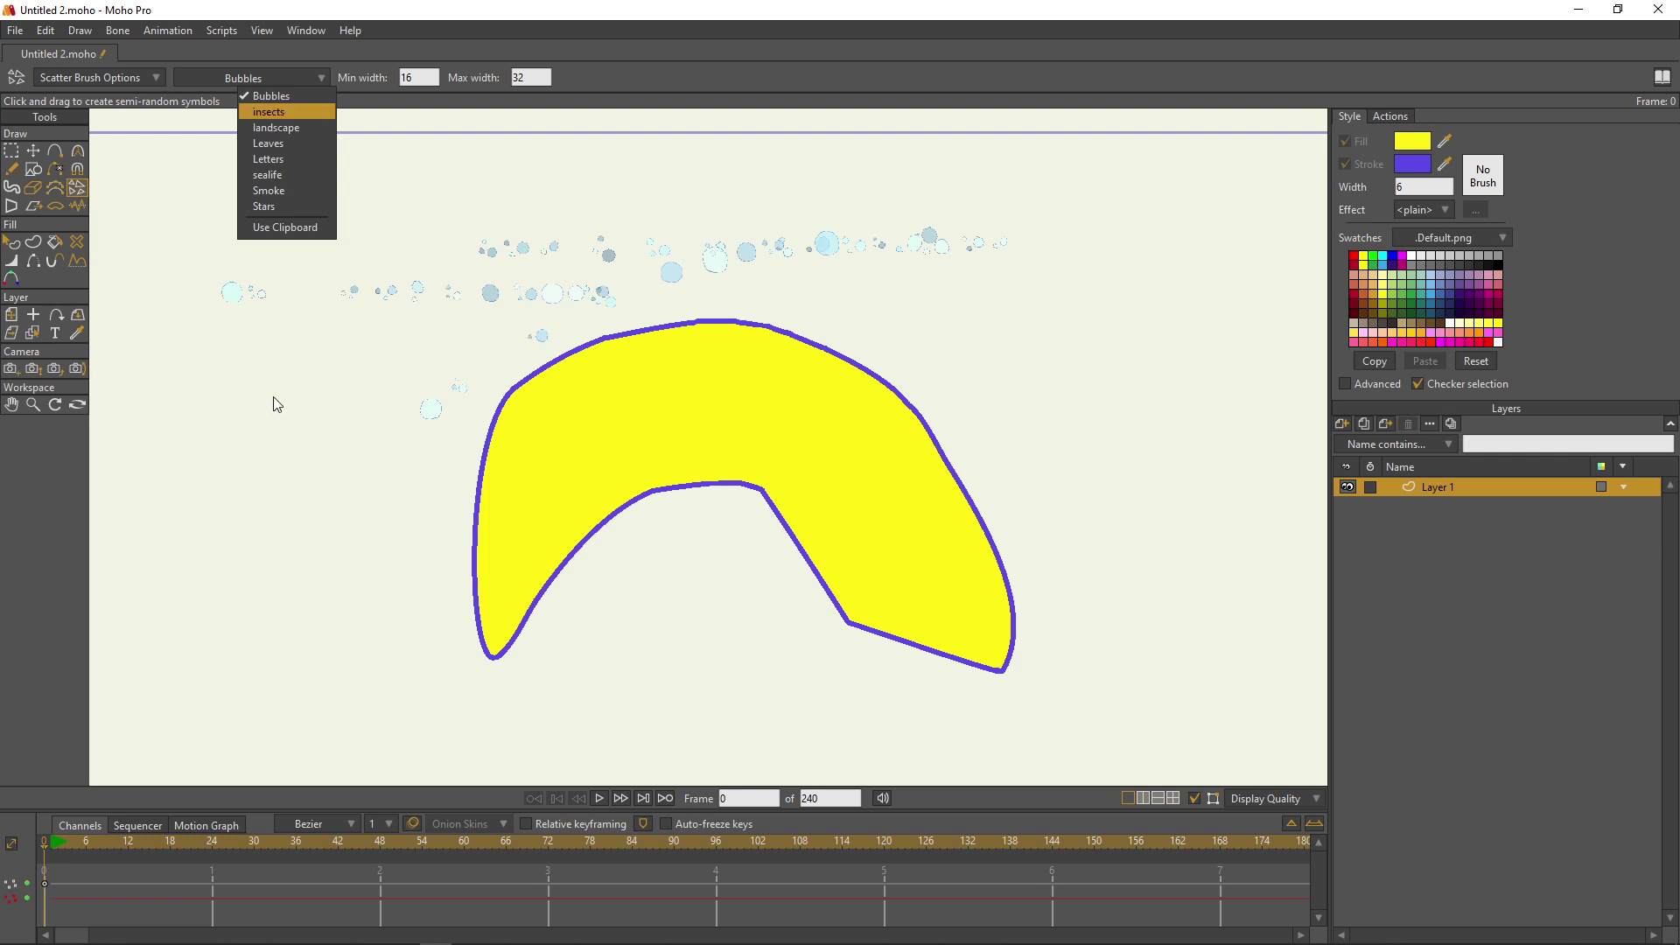
drag(213, 411, 442, 333)
scroll(403, 353, up, 1)
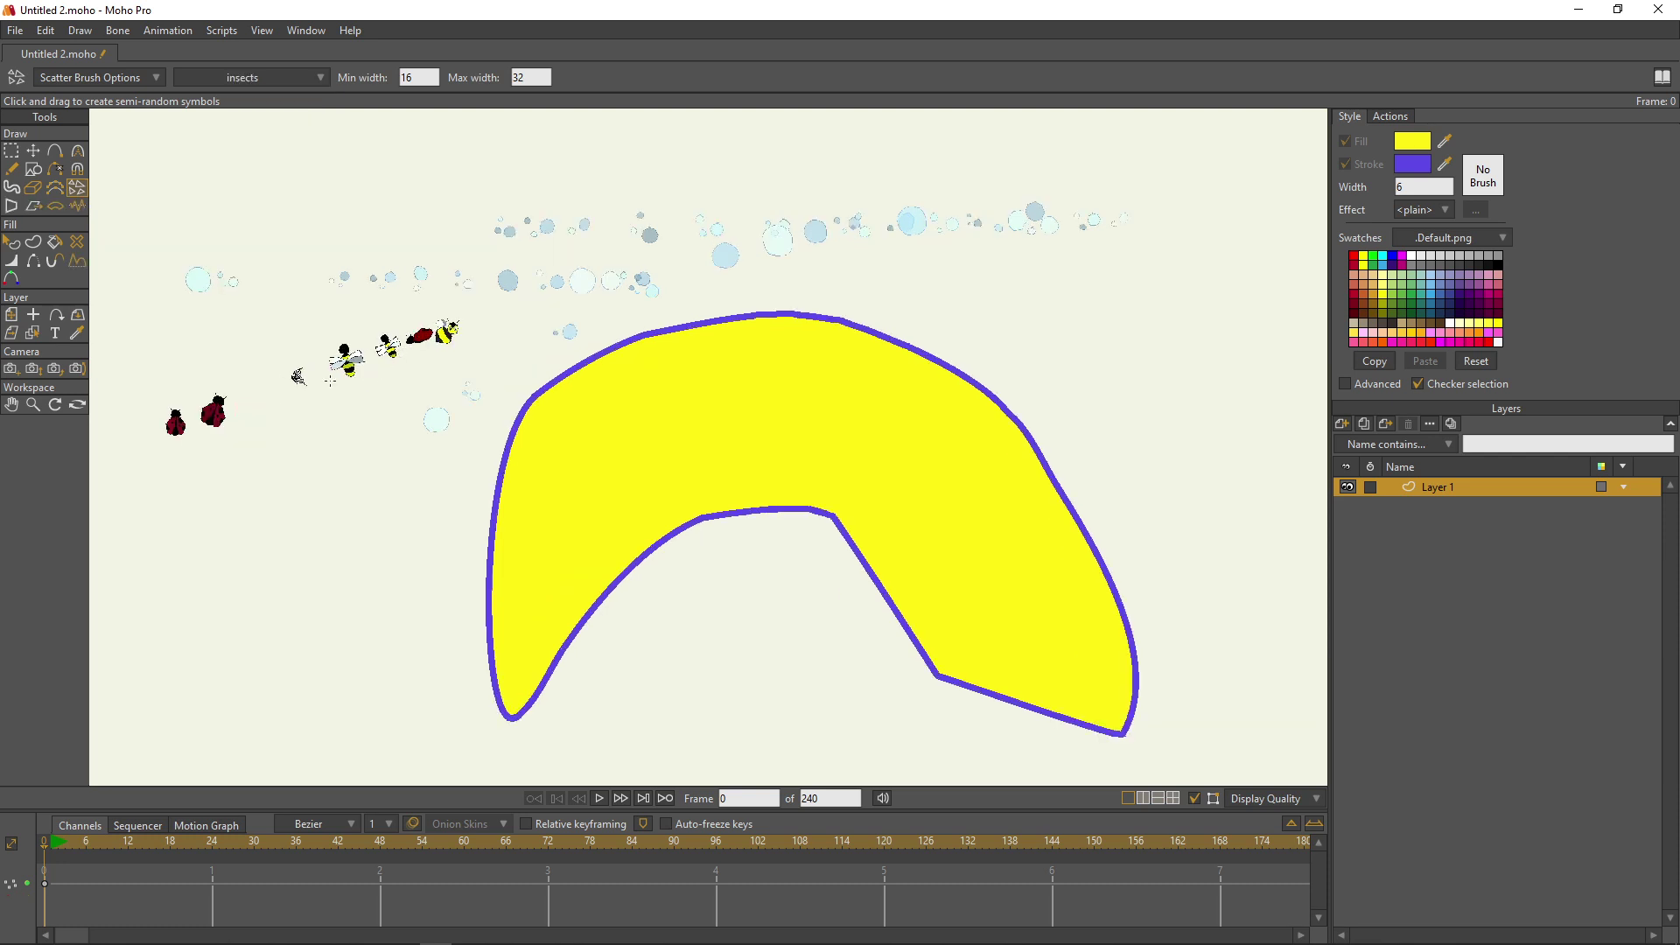
drag(330, 380, 587, 386)
drag(275, 571, 588, 494)
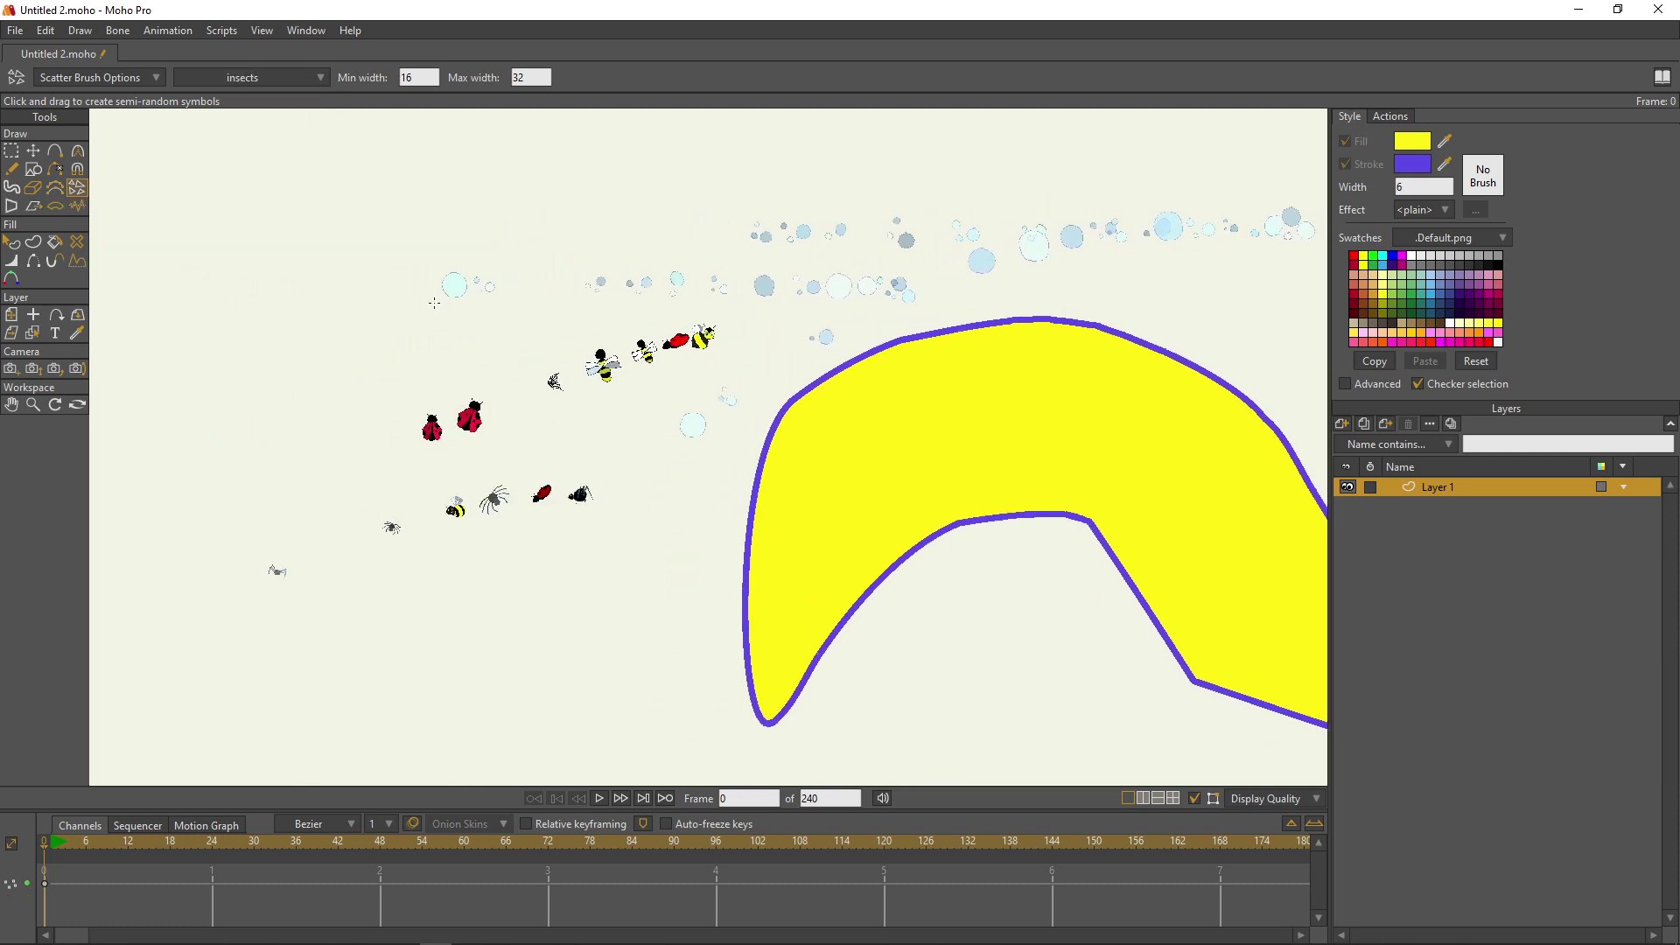
drag(434, 302, 284, 385)
Step: Switch the Scatter Brush to Leaves and paint several strokes above the insects
click(249, 78)
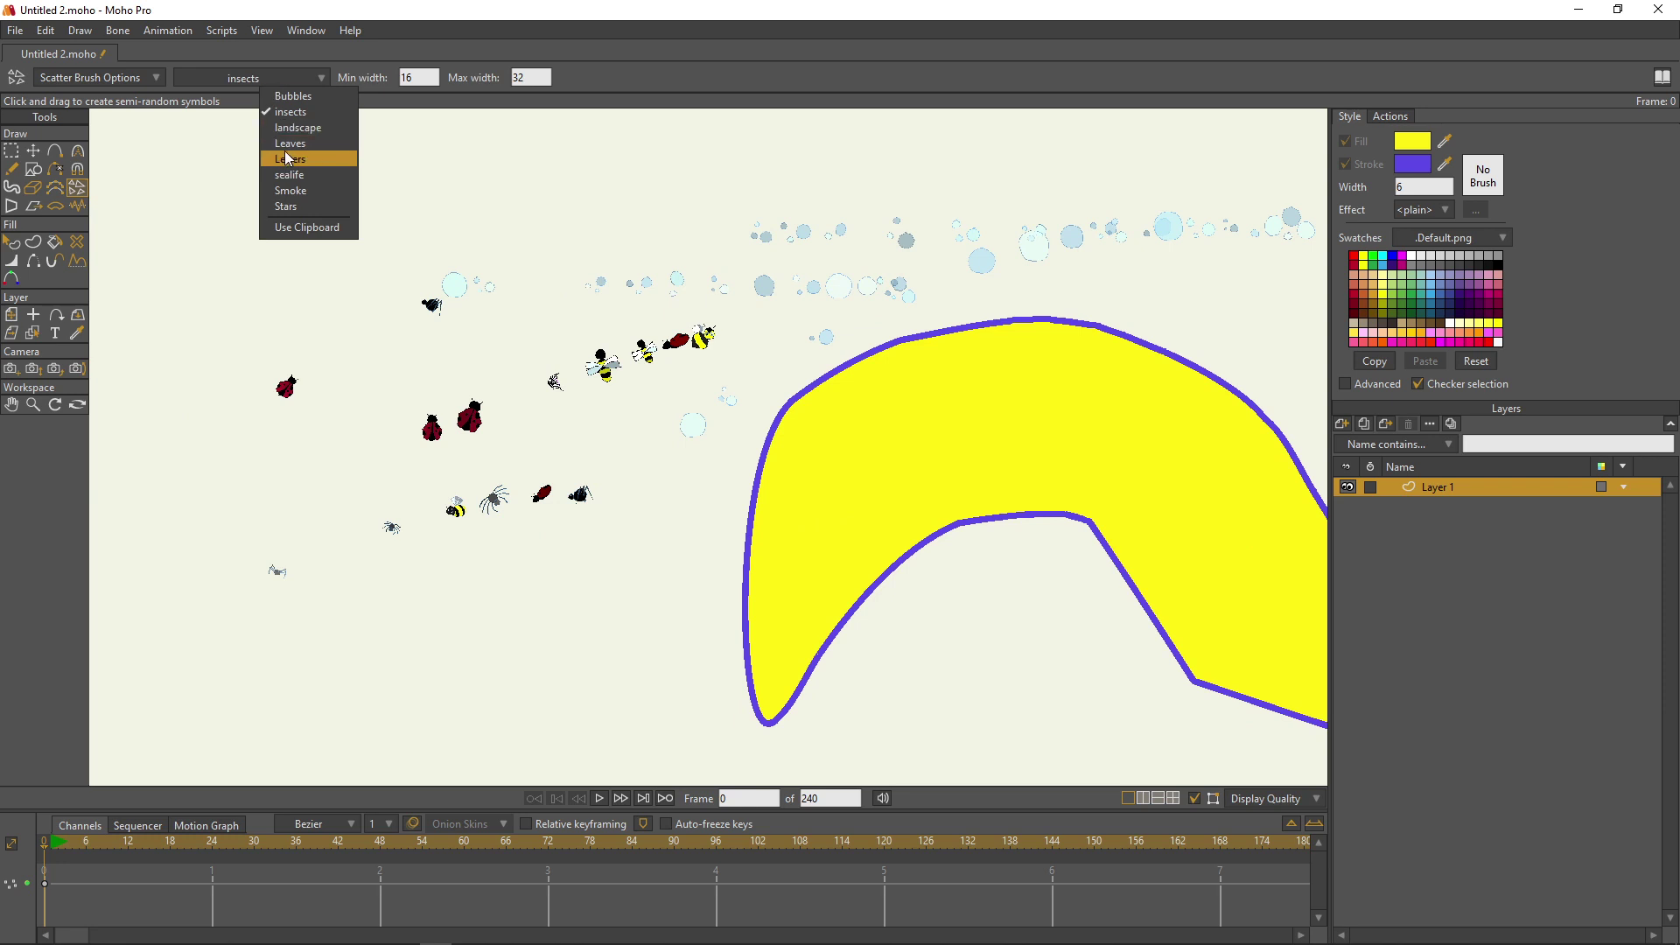
click(288, 159)
mouse_move(194, 262)
mouse_down()
mouse_move(458, 206)
mouse_move(201, 328)
mouse_move(424, 251)
mouse_up()
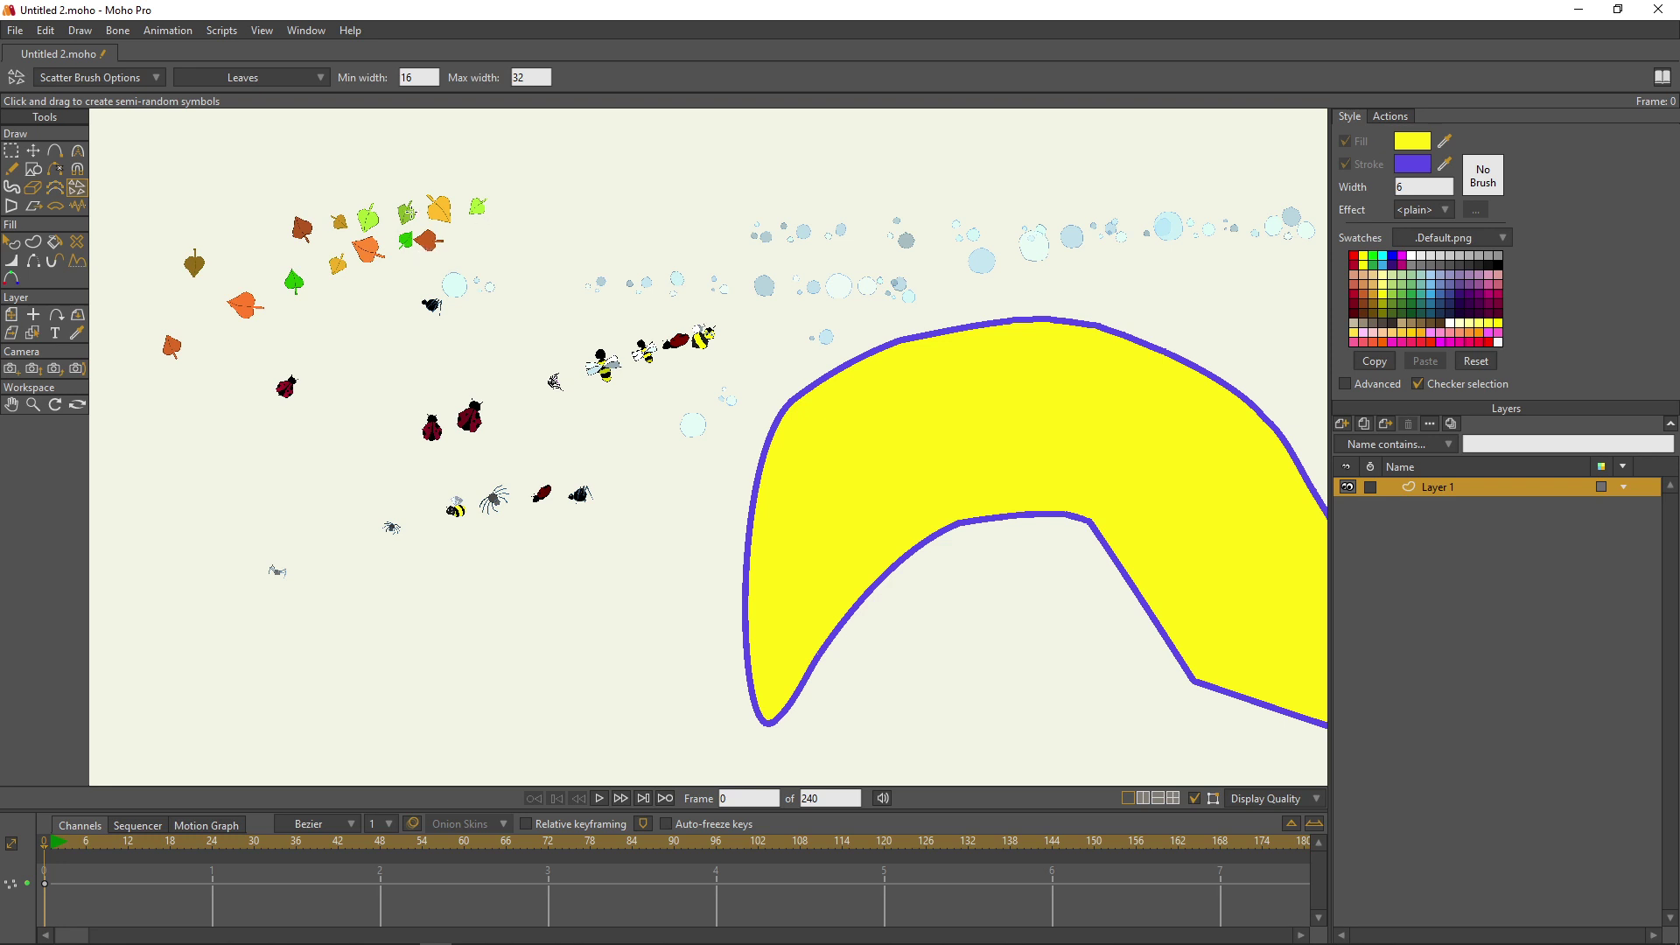
drag(262, 225, 501, 291)
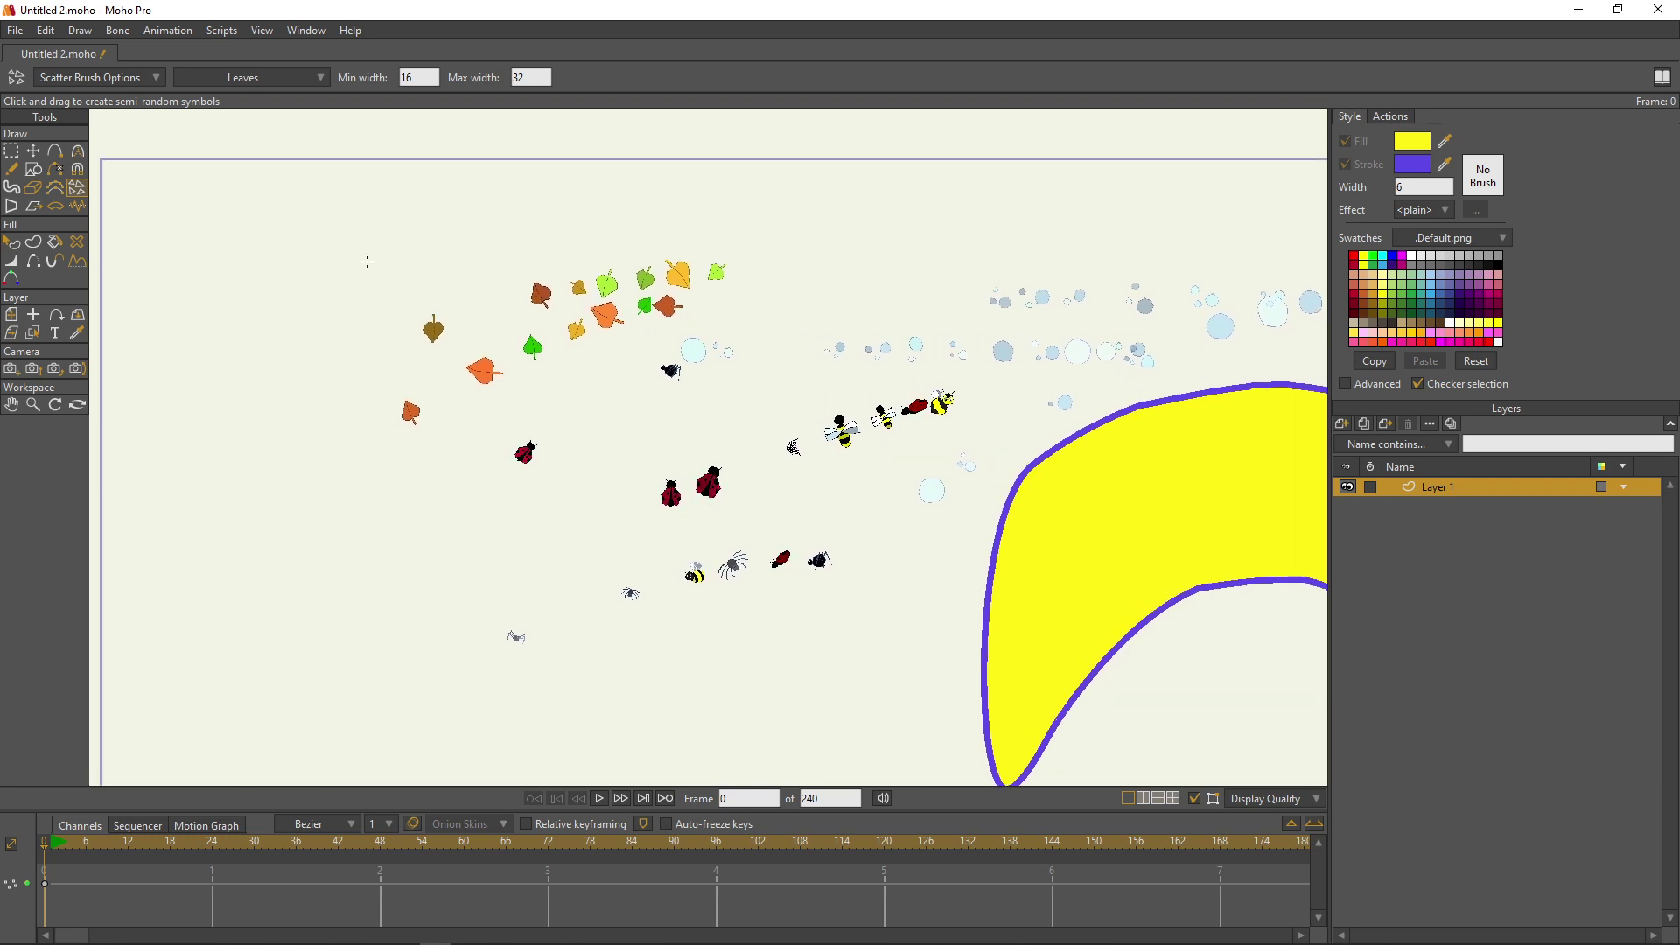
mouse_move(366, 261)
mouse_down()
mouse_move(510, 227)
mouse_move(752, 216)
mouse_up()
Step: Switch the Scatter Brush to sealife and paint two strokes beside and below the insects
click(252, 79)
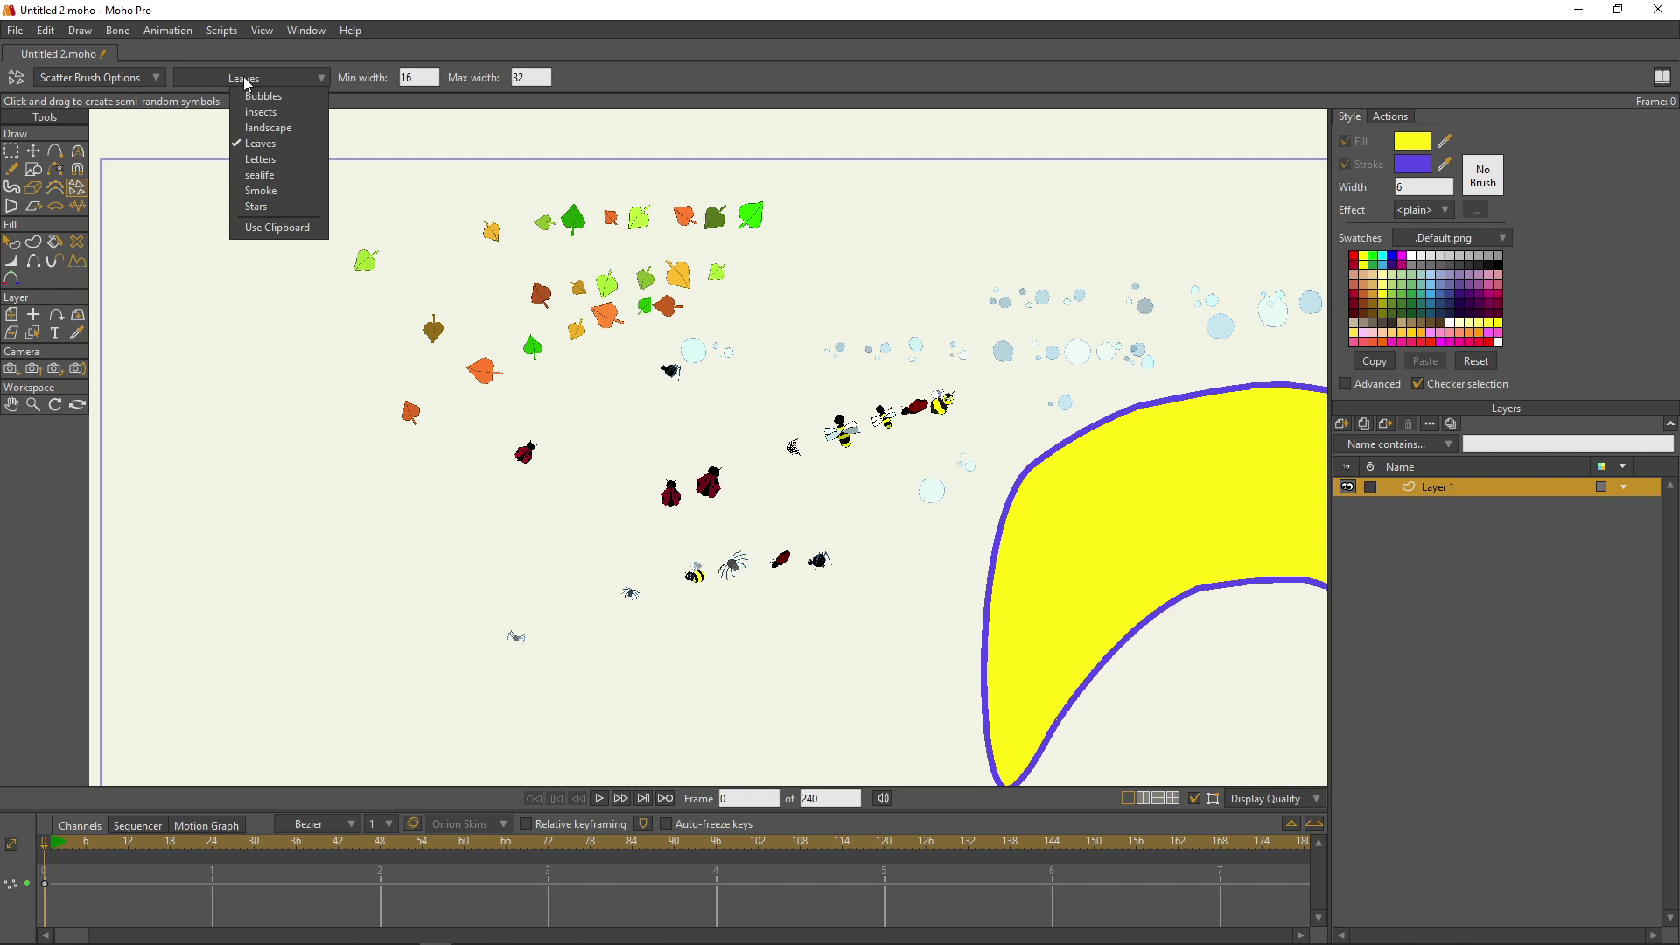
click(280, 175)
mouse_move(272, 451)
mouse_down()
mouse_move(464, 529)
mouse_move(608, 482)
mouse_up()
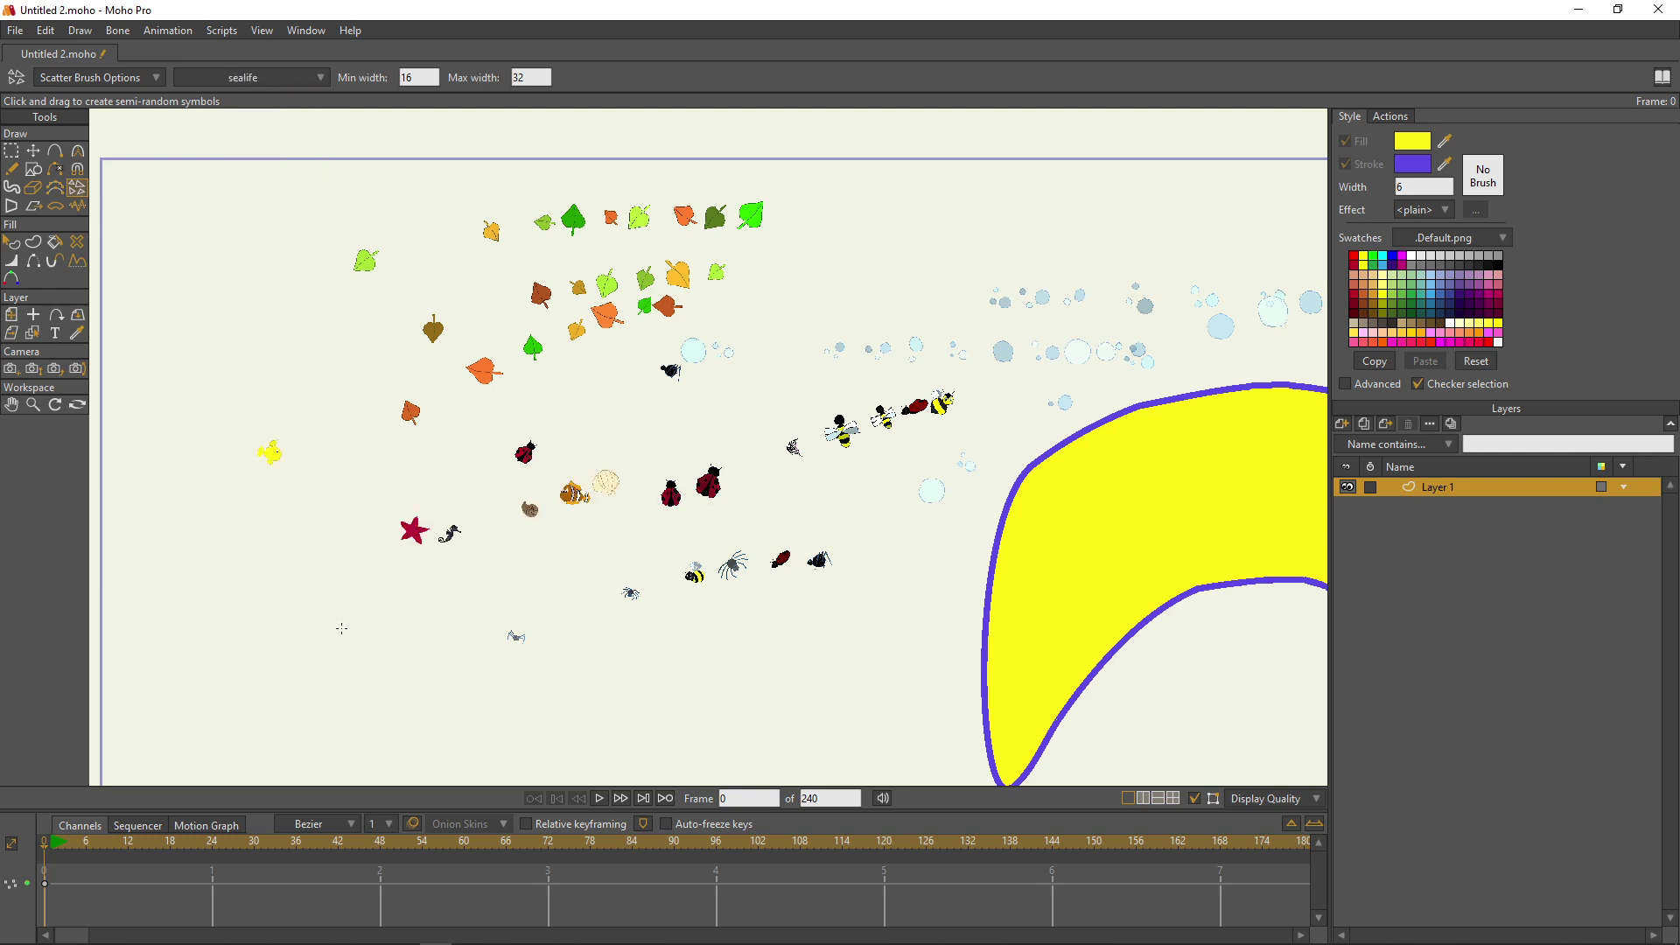
mouse_move(340, 629)
mouse_down()
mouse_move(535, 649)
mouse_move(574, 695)
mouse_move(636, 691)
mouse_up()
Step: Switch the Scatter Brush to Stars and paint strokes above, beside and below the existing symbols
click(249, 78)
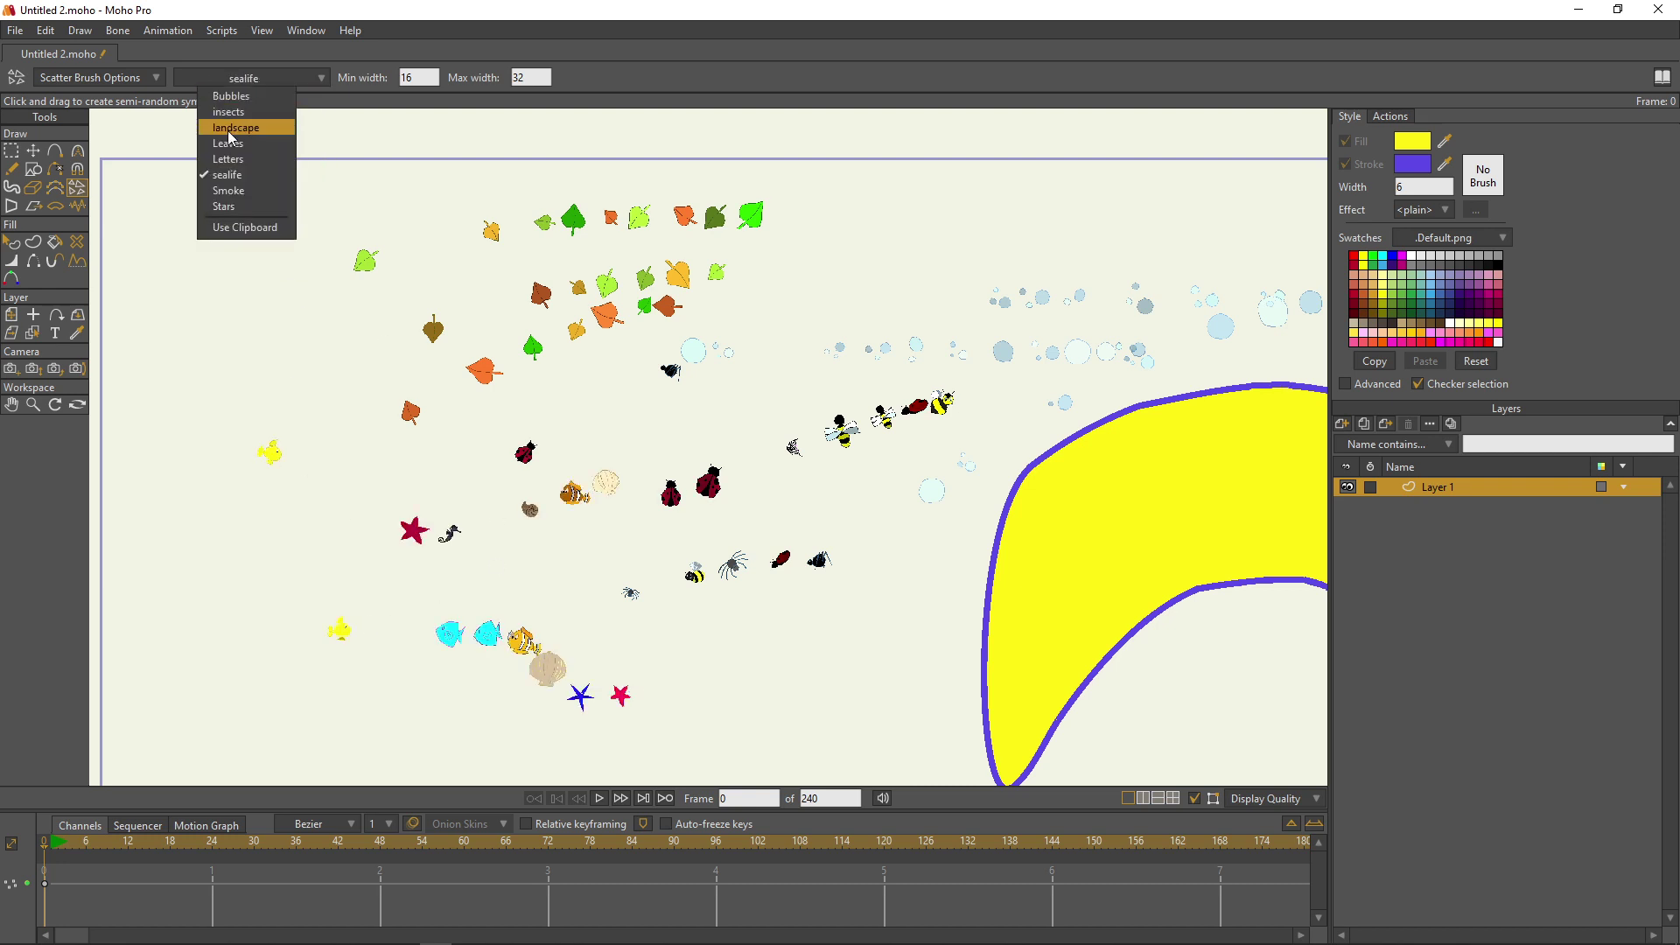
click(238, 207)
click(204, 410)
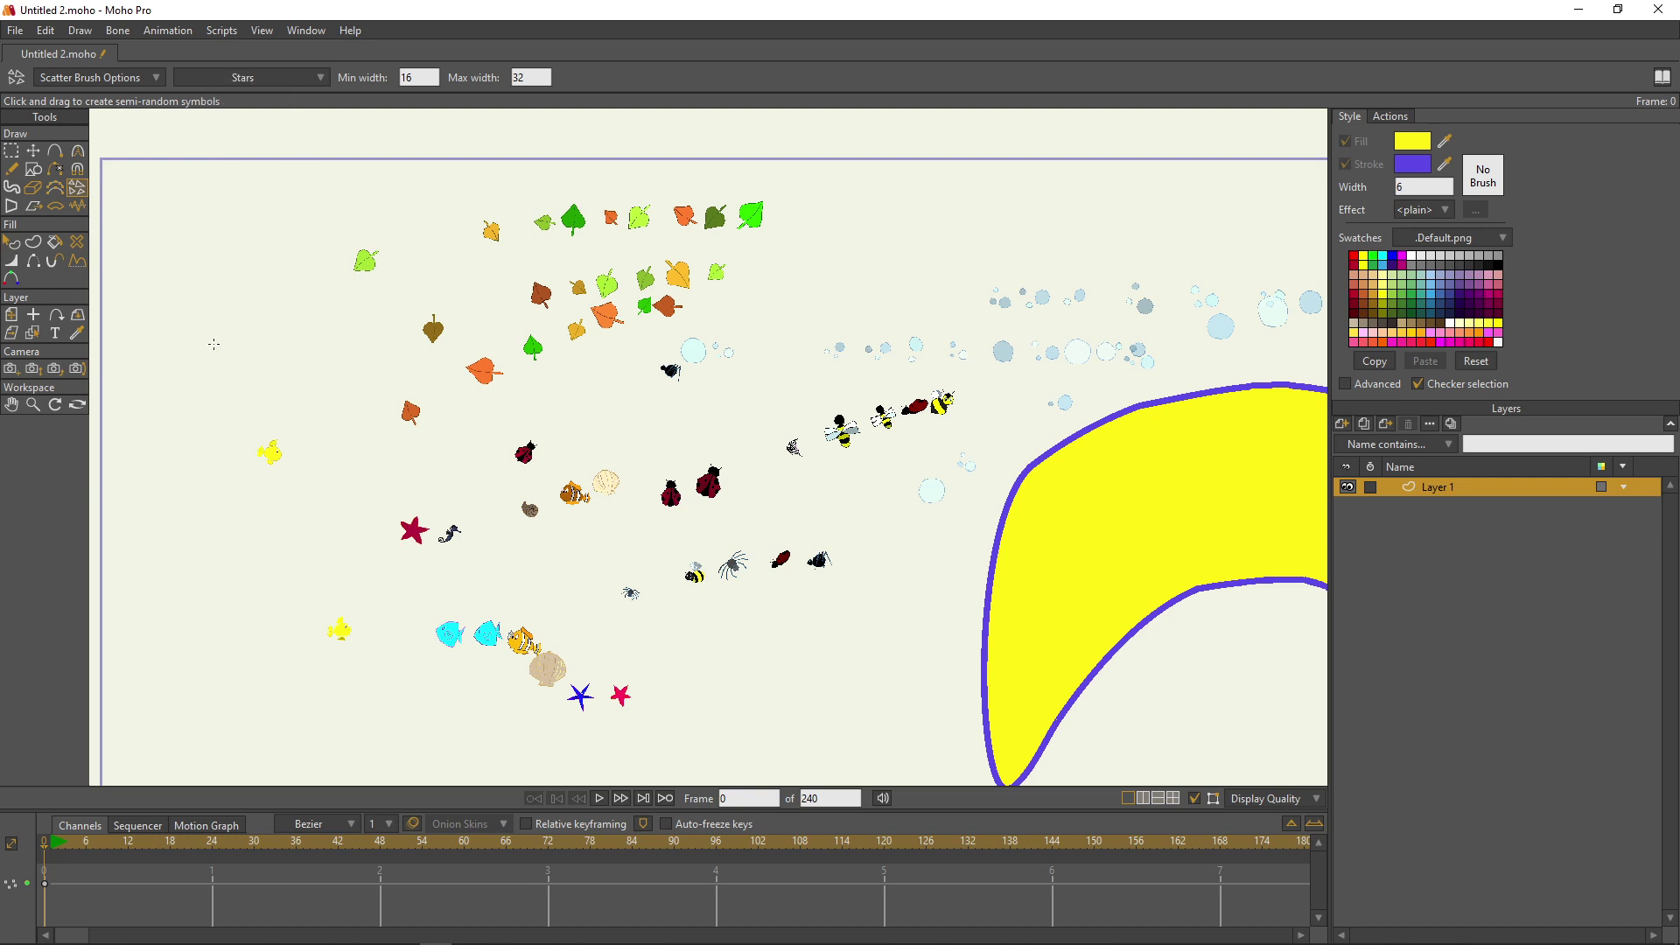
mouse_move(273, 247)
mouse_down()
mouse_move(385, 202)
mouse_move(473, 203)
mouse_up()
mouse_move(257, 544)
mouse_down()
mouse_move(361, 644)
mouse_move(577, 669)
mouse_up()
Step: Review the Scatter Brush symbol sets, including Use Clipboard, and the stroke brushes offered in Brush Settings
click(285, 78)
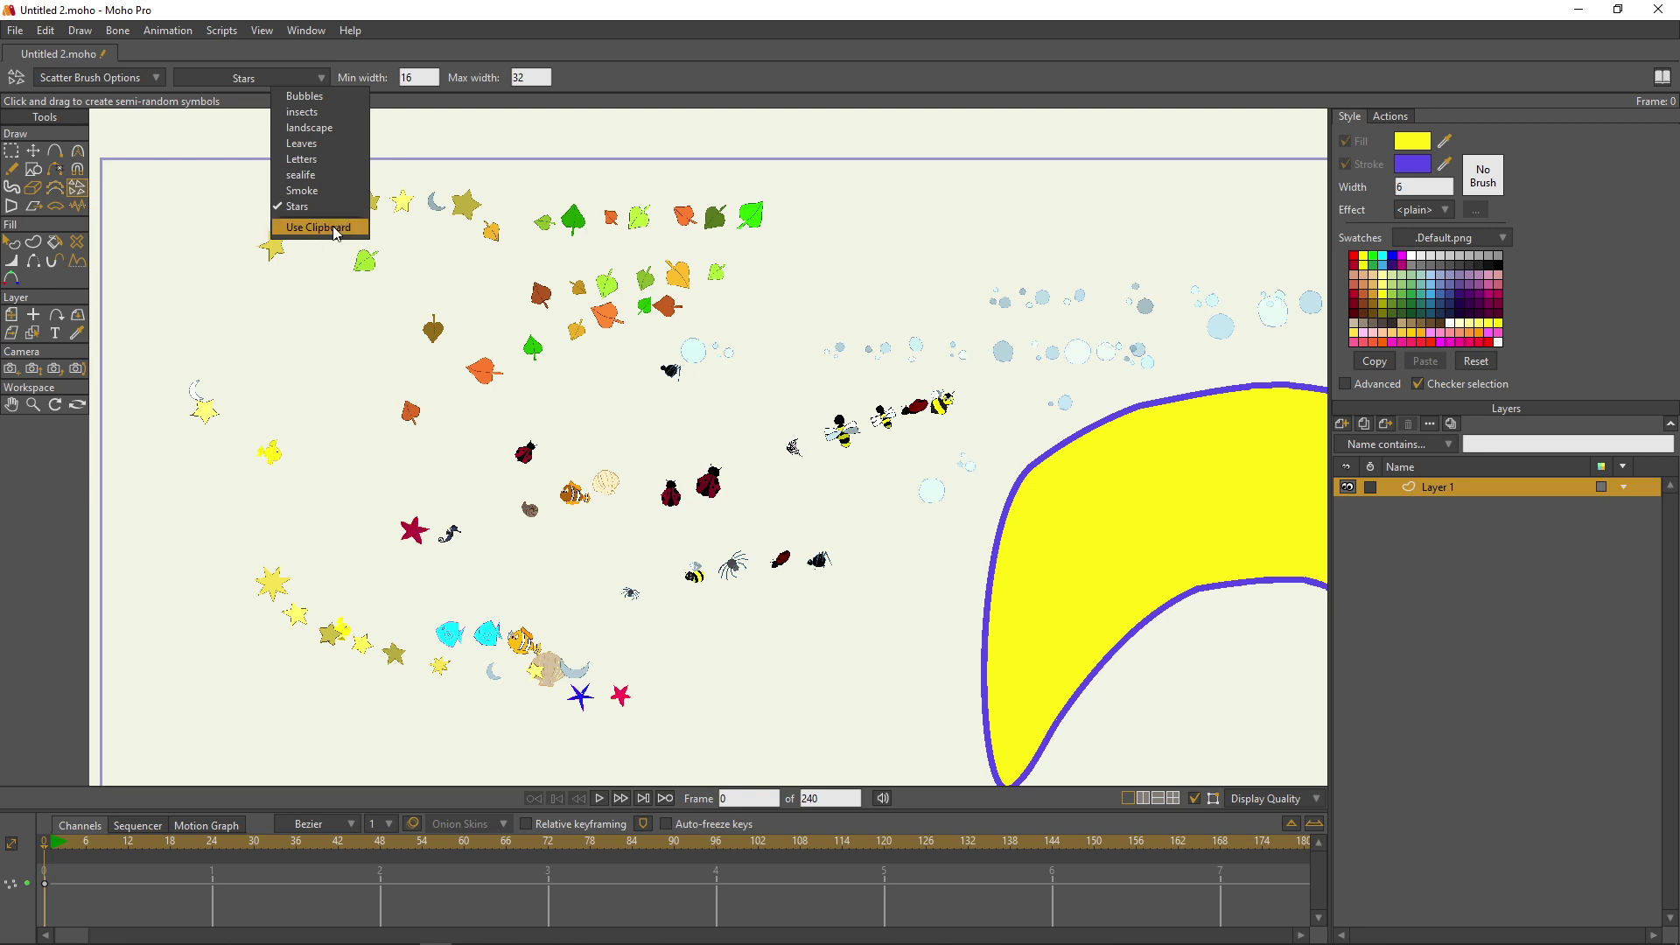
click(1479, 186)
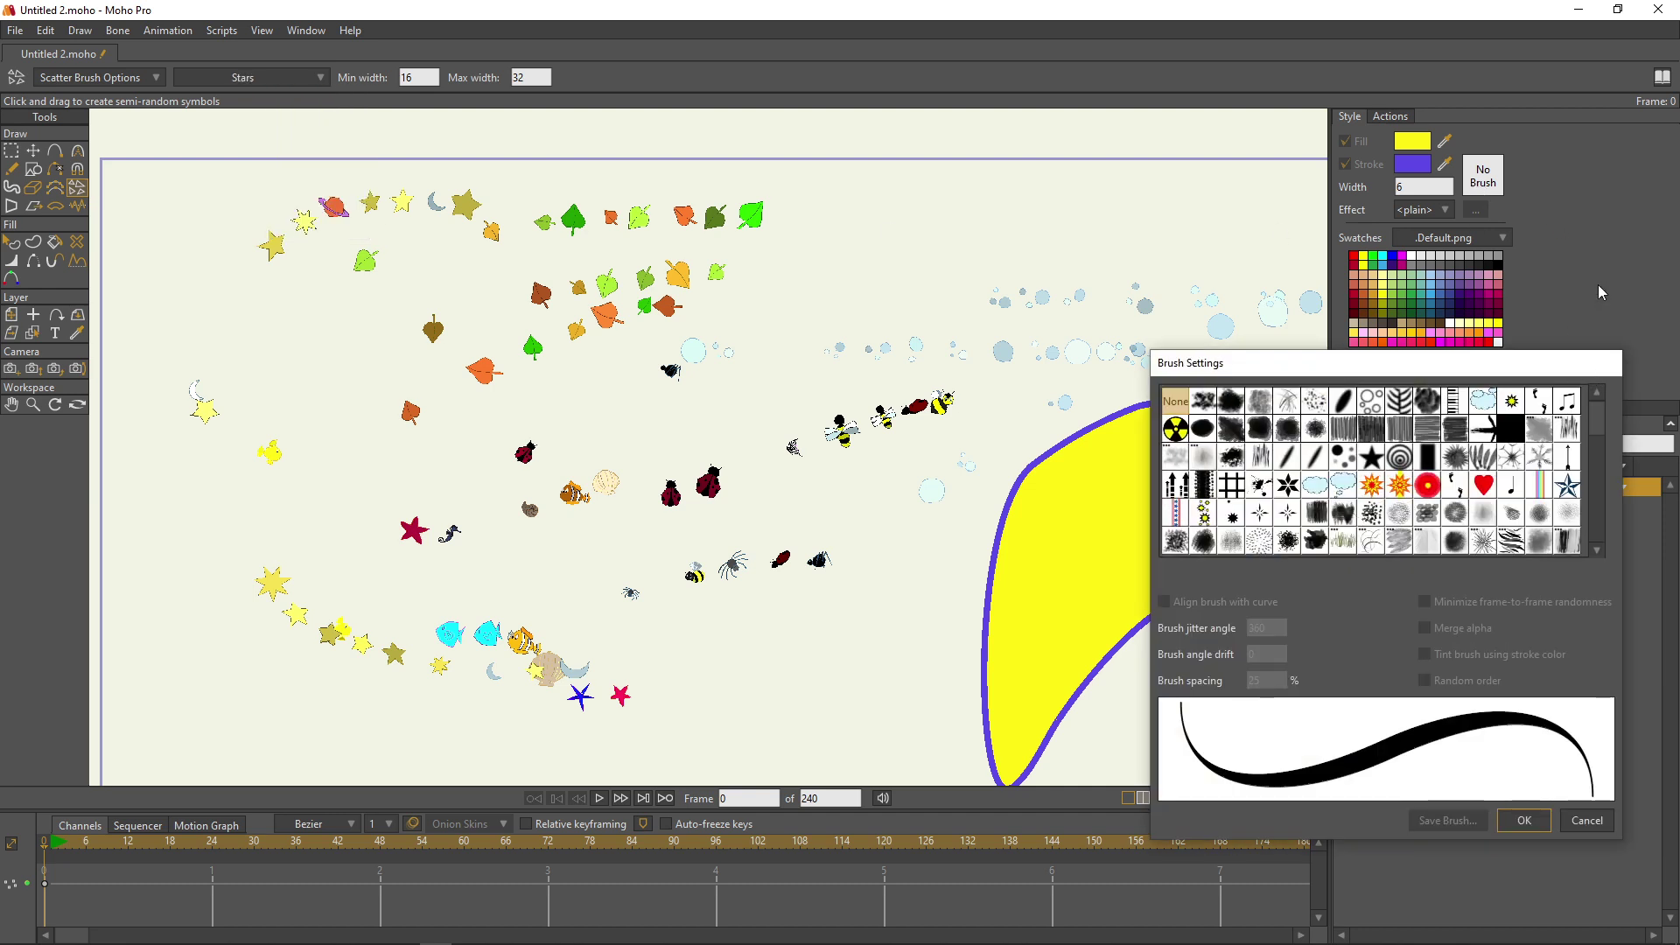
click(1521, 819)
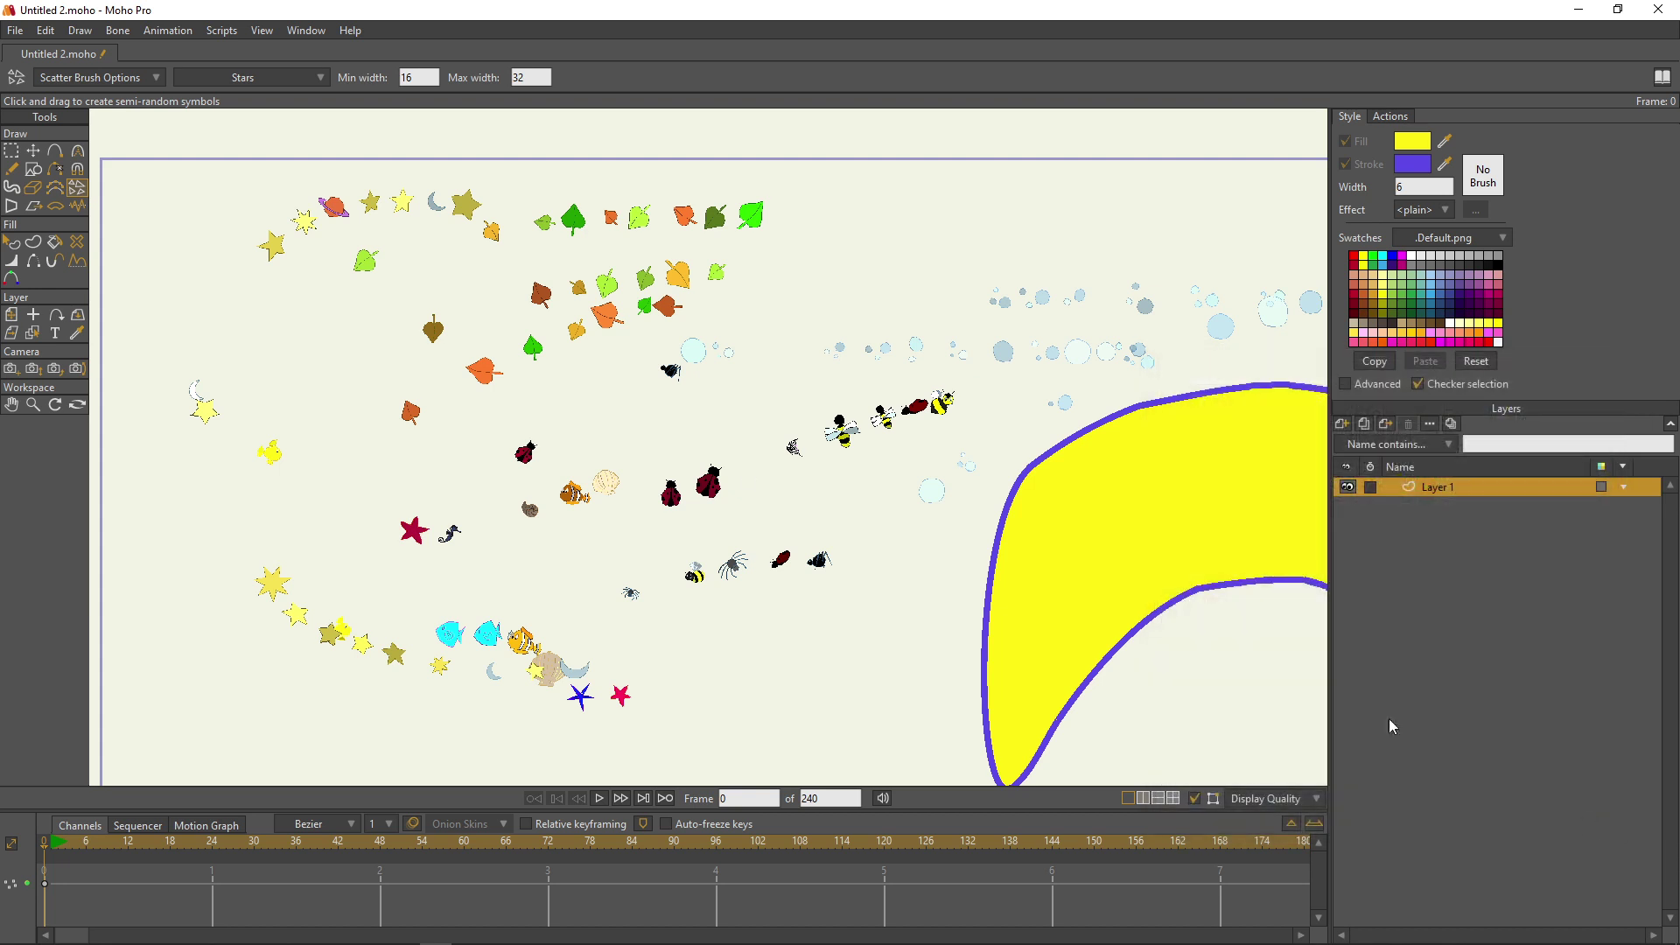
click(265, 78)
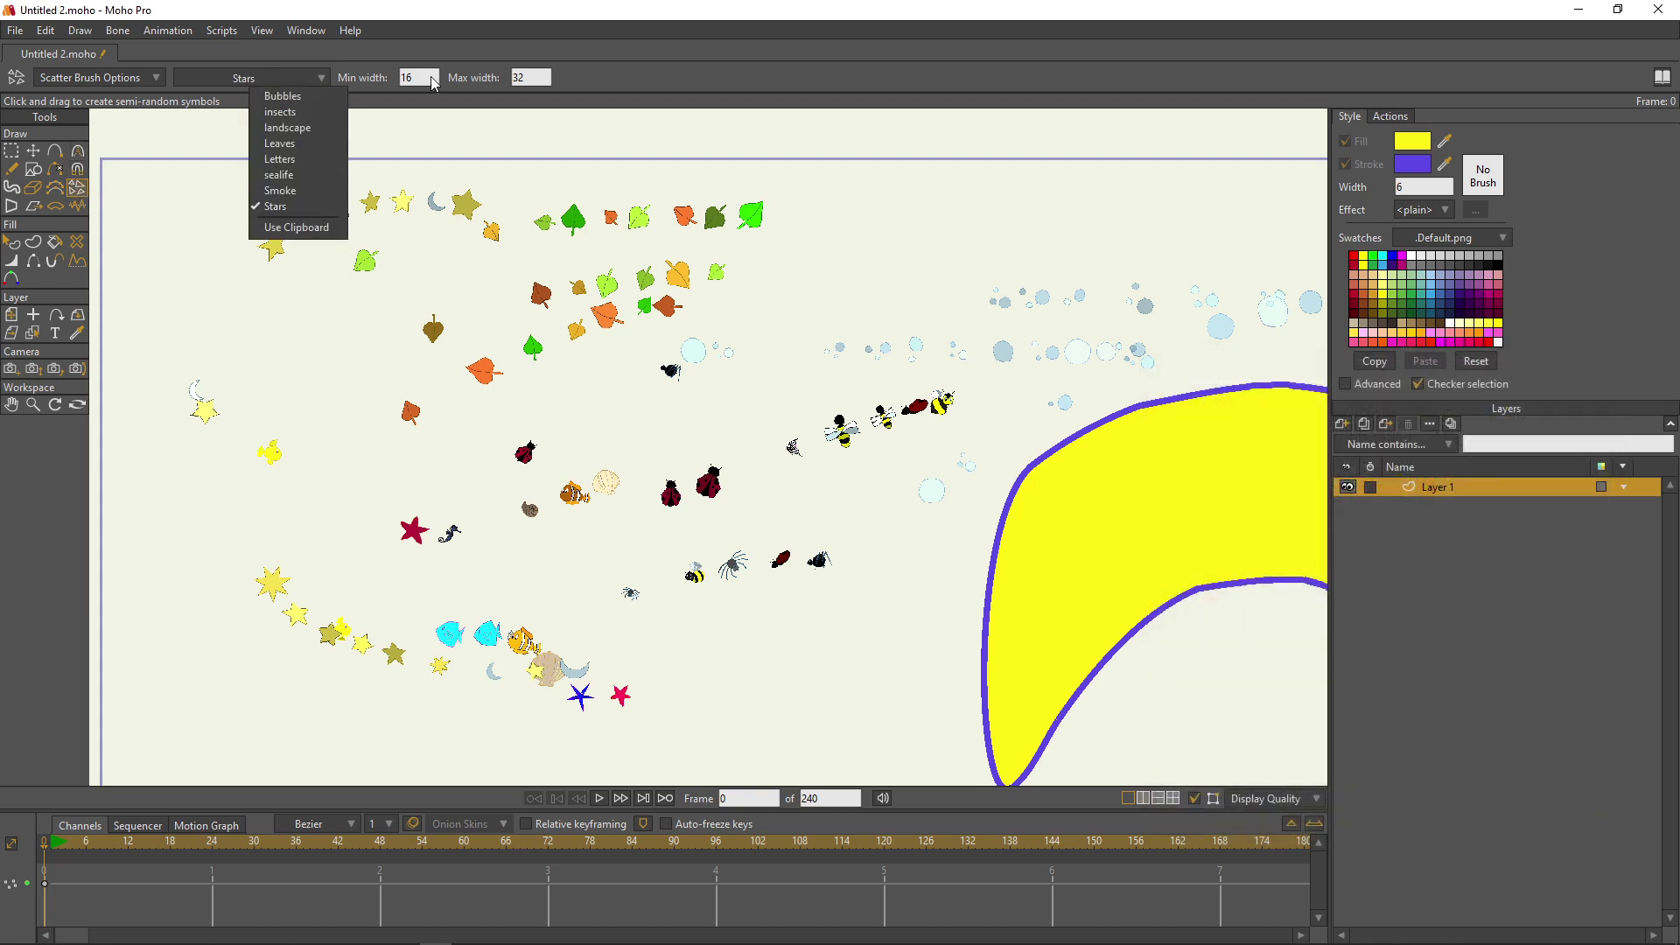
Step: Set the Scatter Brush maximum width to 50 and paint larger stars across the canvas
click(424, 77)
drag(534, 76, 506, 76)
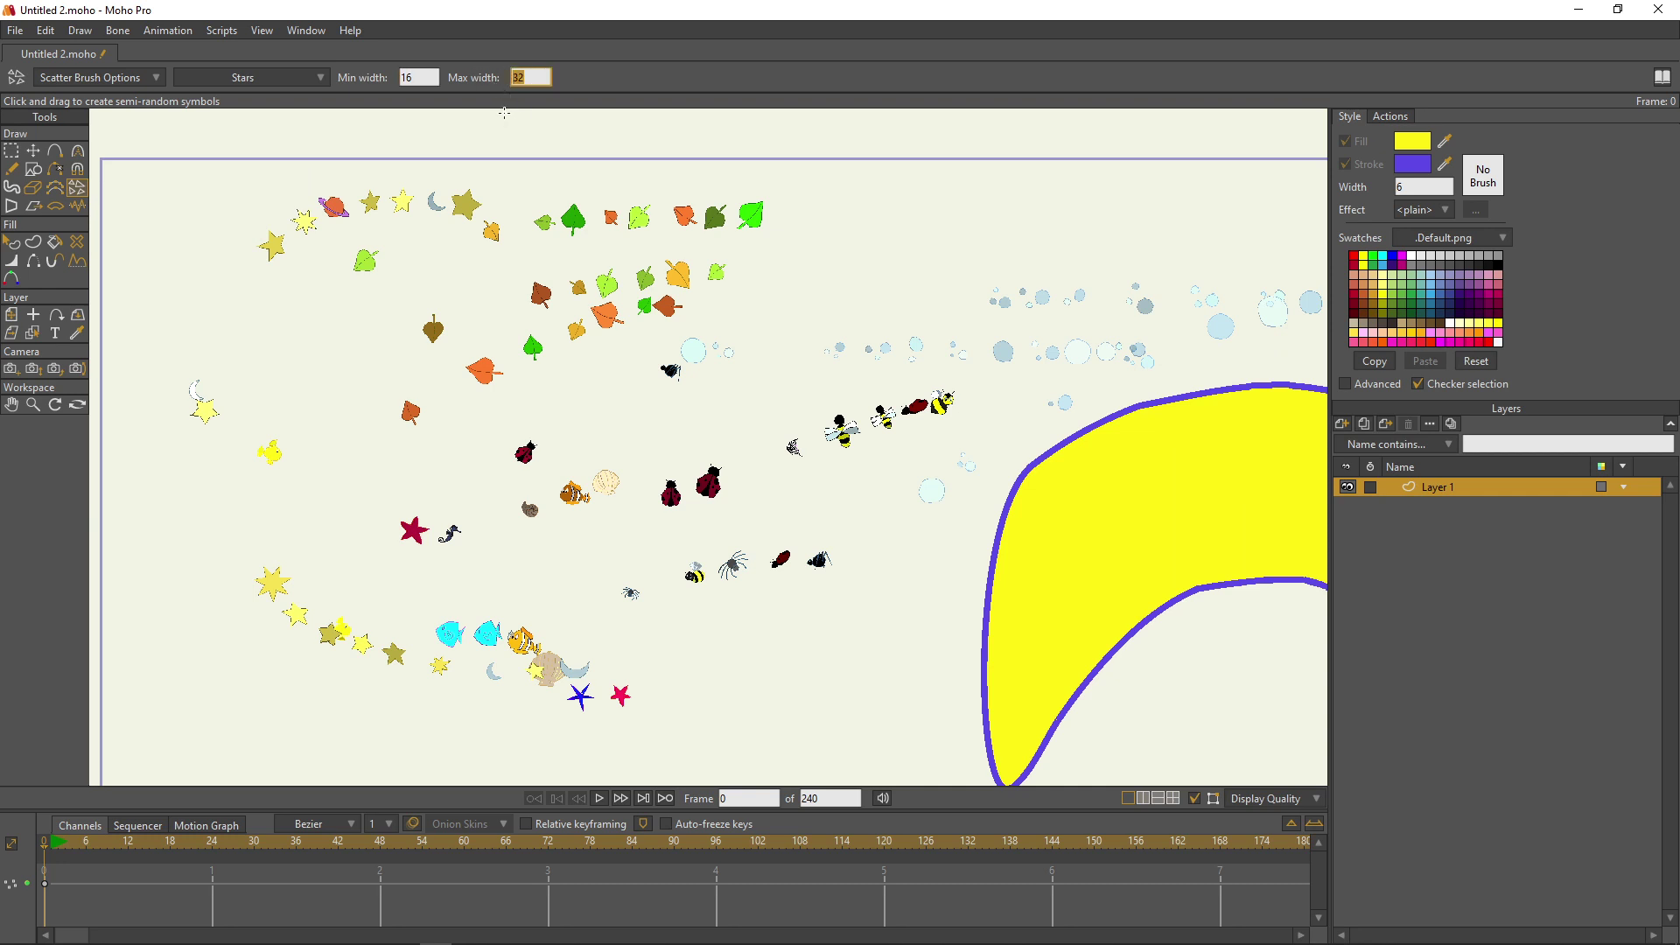
text(50)
drag(244, 440, 522, 445)
mouse_move(202, 339)
mouse_down()
mouse_move(691, 341)
mouse_move(831, 323)
mouse_move(1120, 211)
mouse_move(1142, 301)
mouse_up()
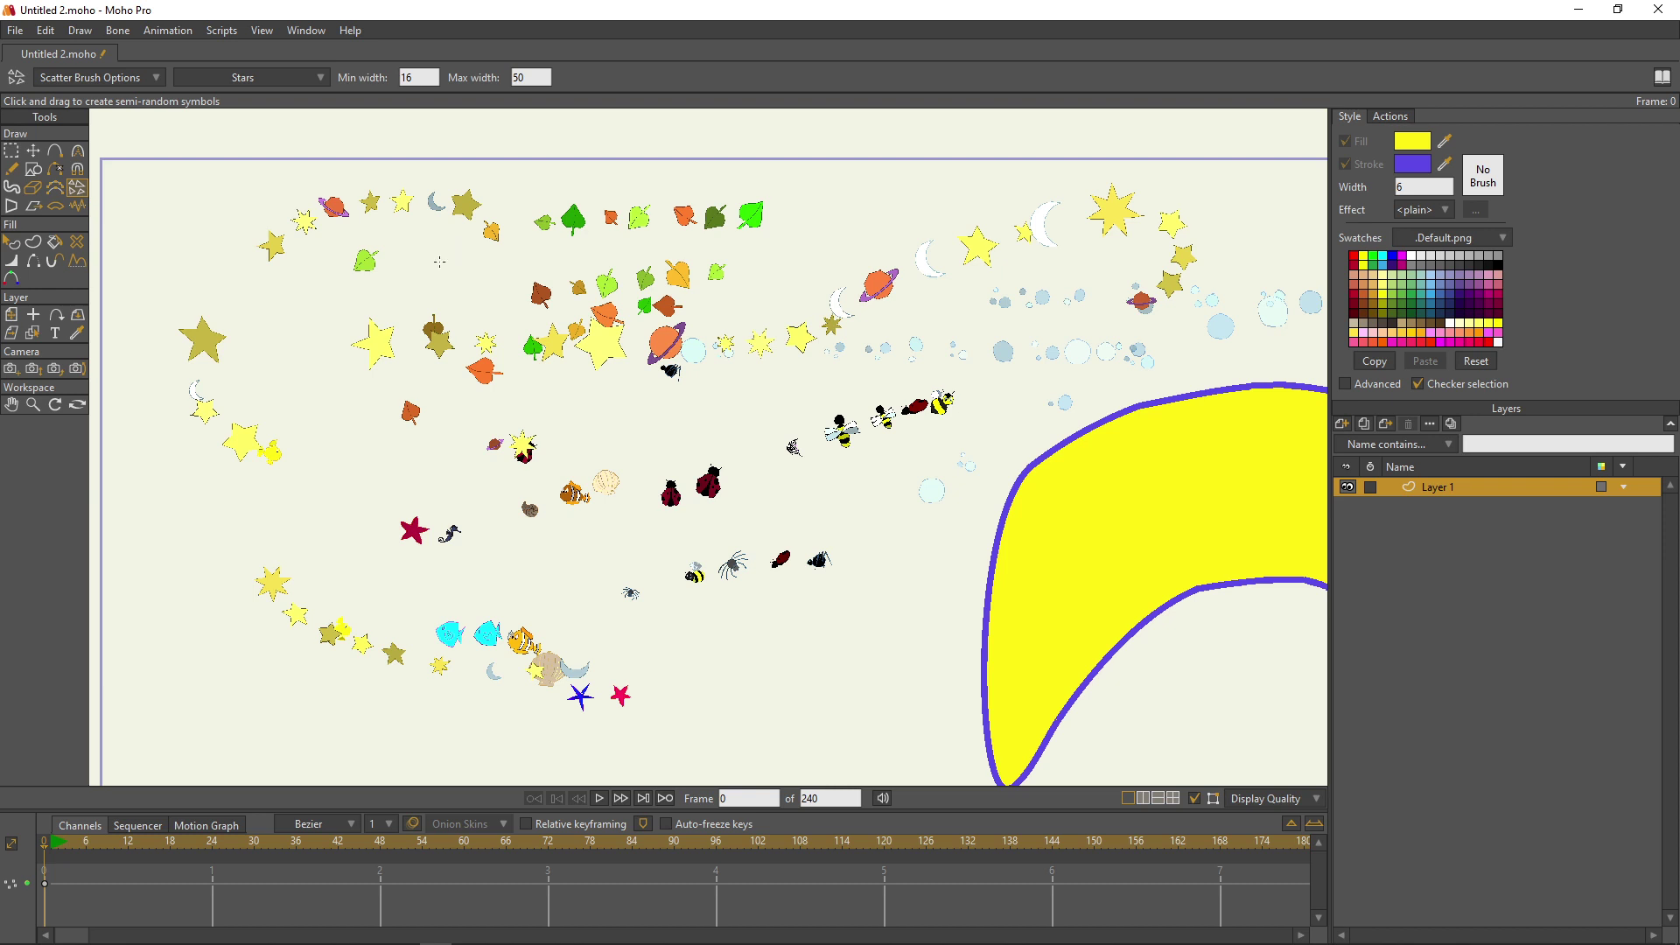
Step: Delete all artwork on the layer and draw a filled rectangle near the canvas's upper-left area
key(ctrl+a)
key(Delete)
click(33, 169)
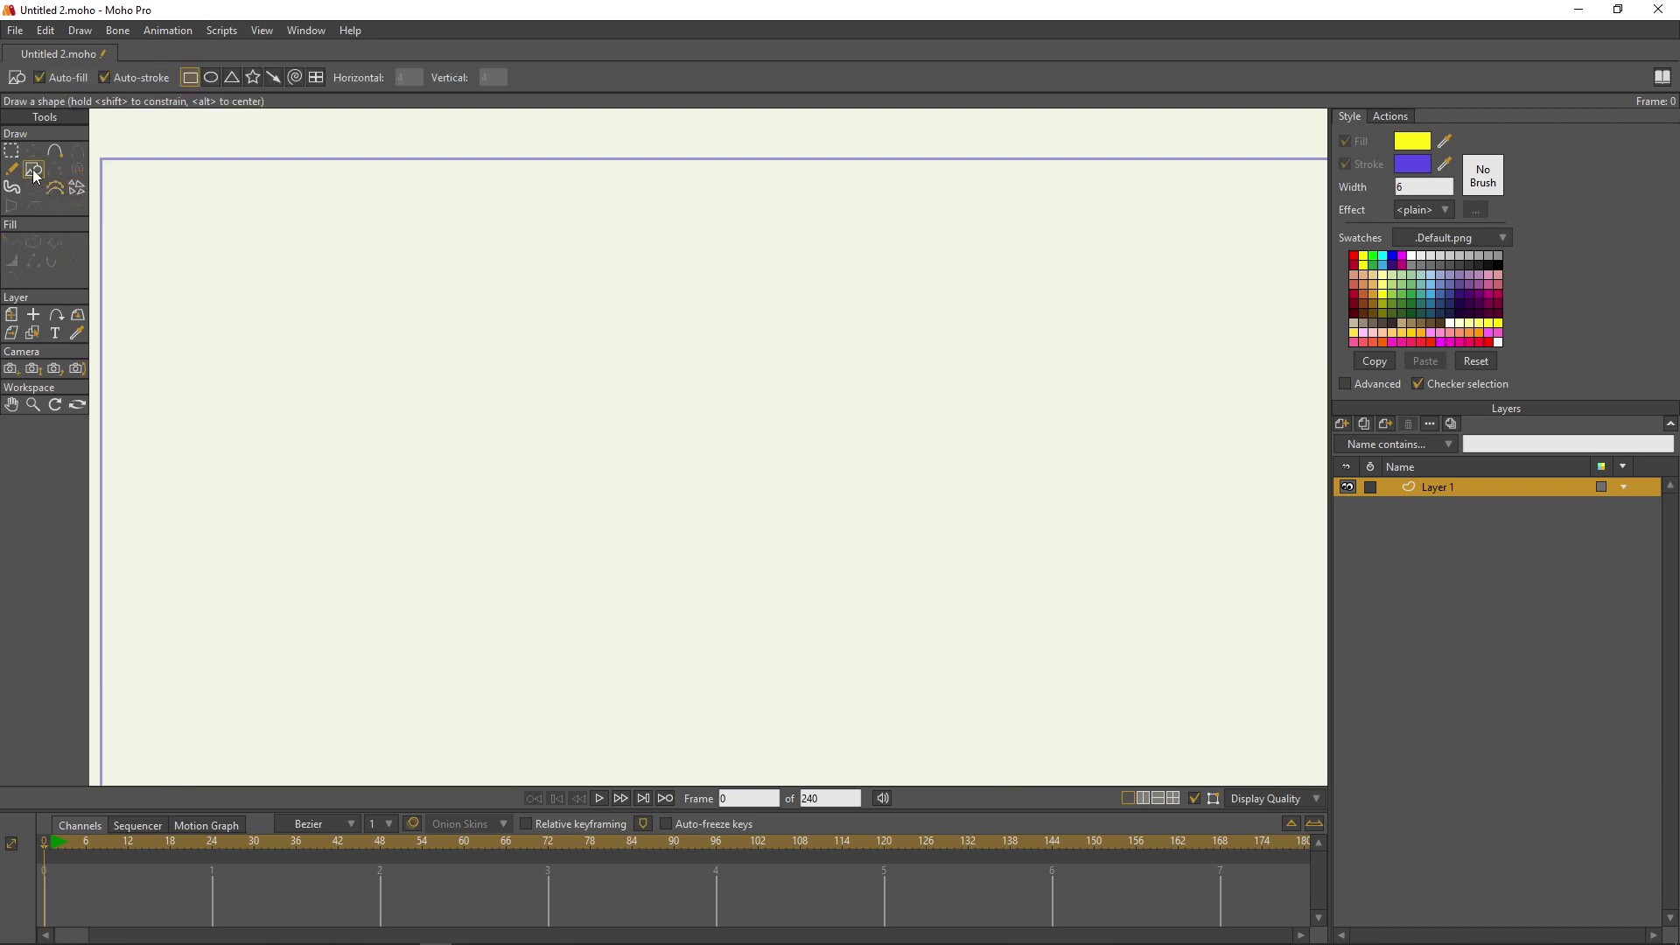
mouse_move(346, 300)
mouse_down()
mouse_move(518, 429)
mouse_move(596, 456)
mouse_up()
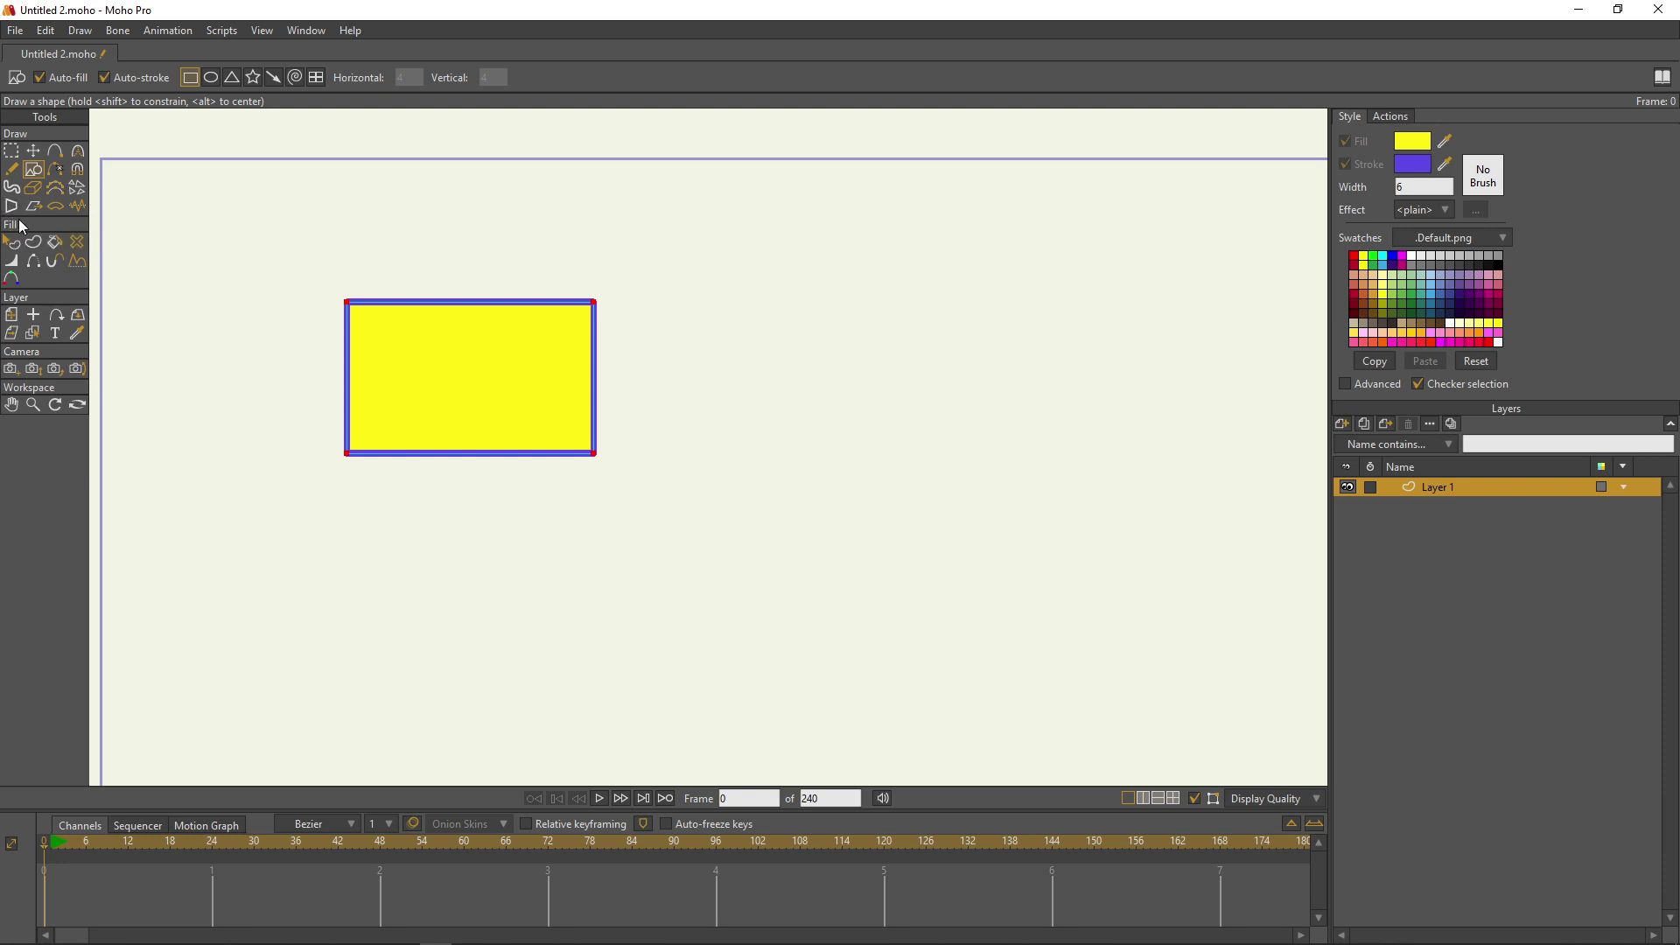
Step: Add a filled four-sided shape welded to the rectangle's two left corners with Add Point, and straighten its curved edges
scroll(448, 414, up, 1)
drag(249, 322, 401, 405)
scroll(476, 407, up, 1)
drag(482, 350, 392, 286)
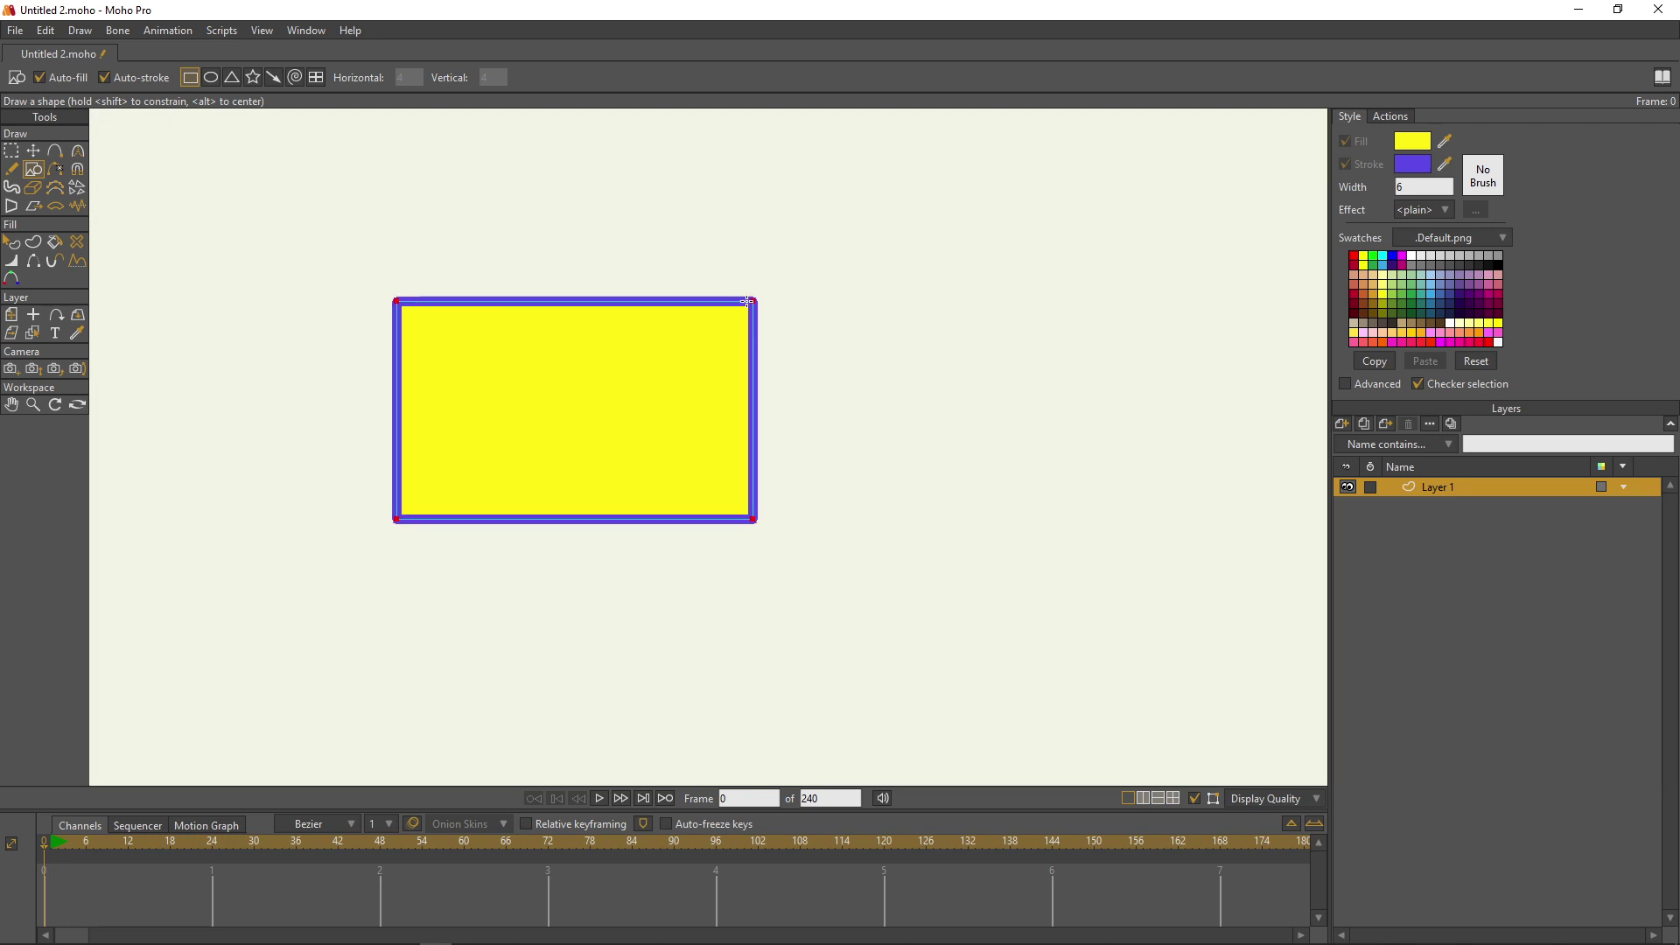
scroll(586, 326, down, 1)
drag(563, 263, 553, 319)
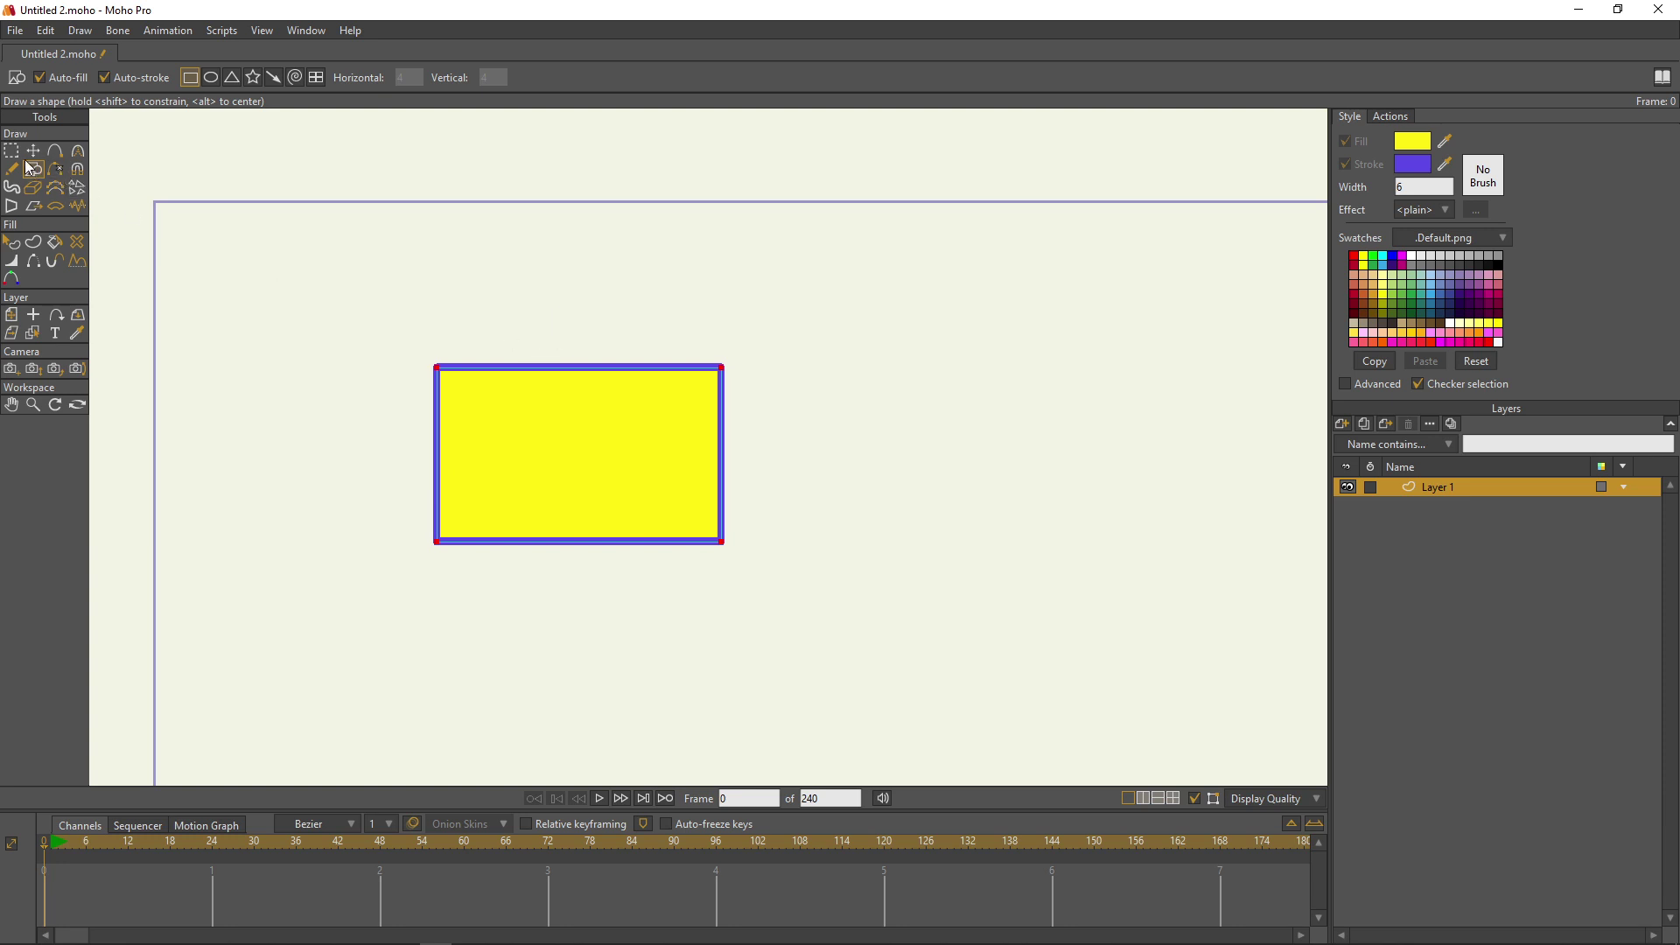
click(55, 154)
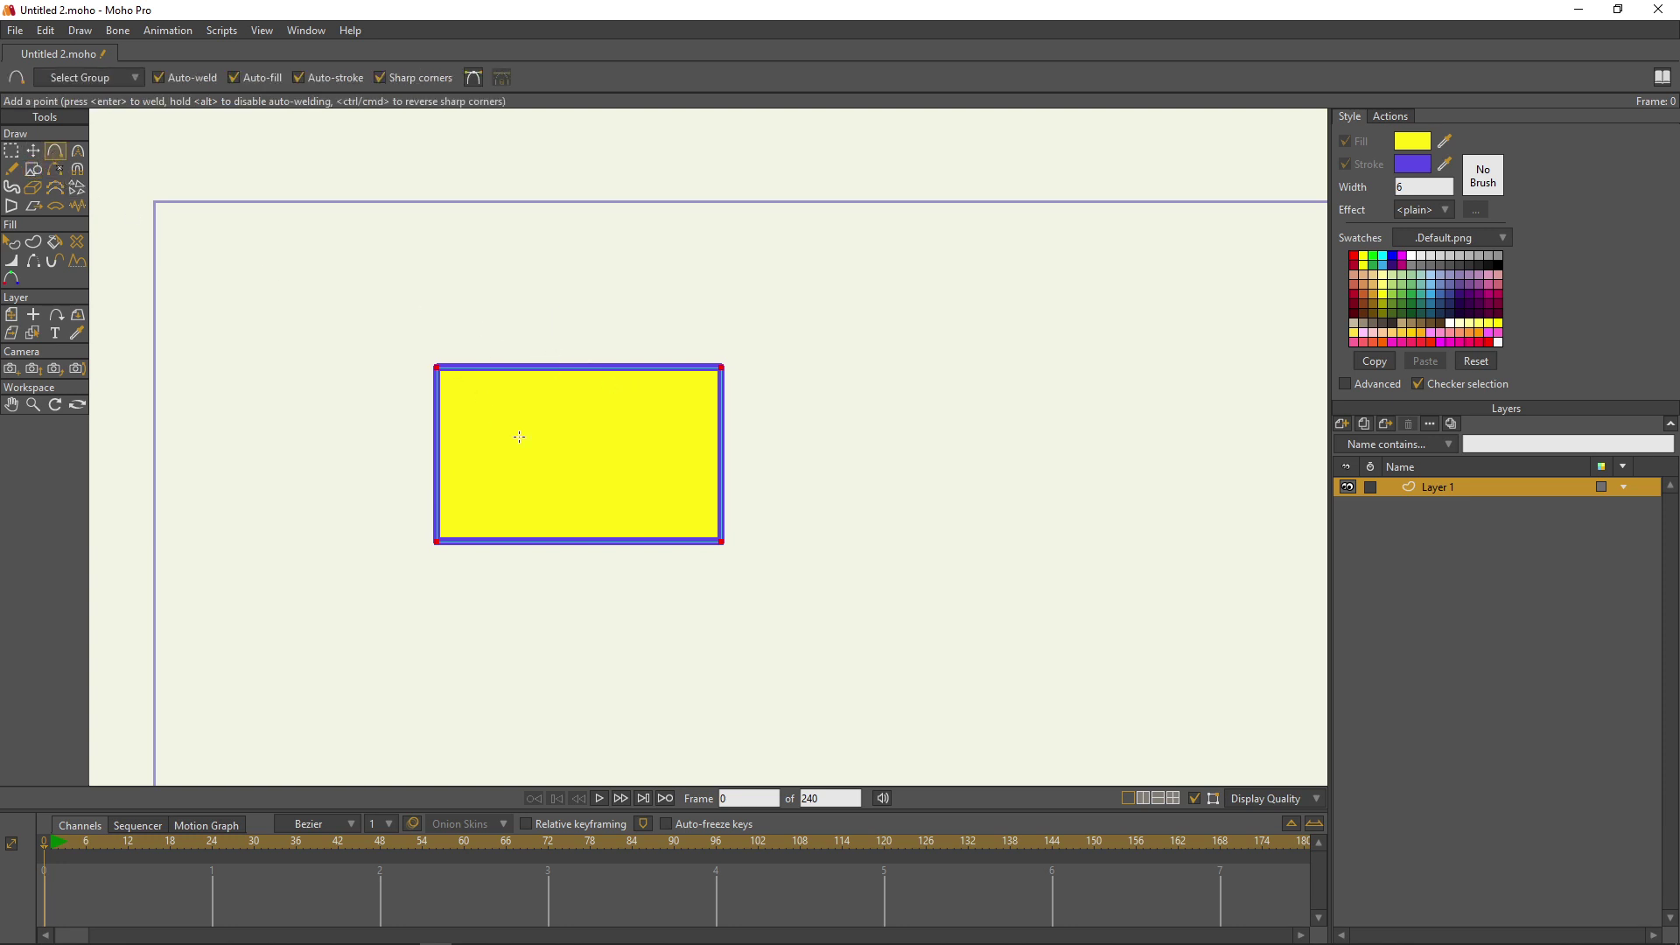
drag(462, 312, 552, 449)
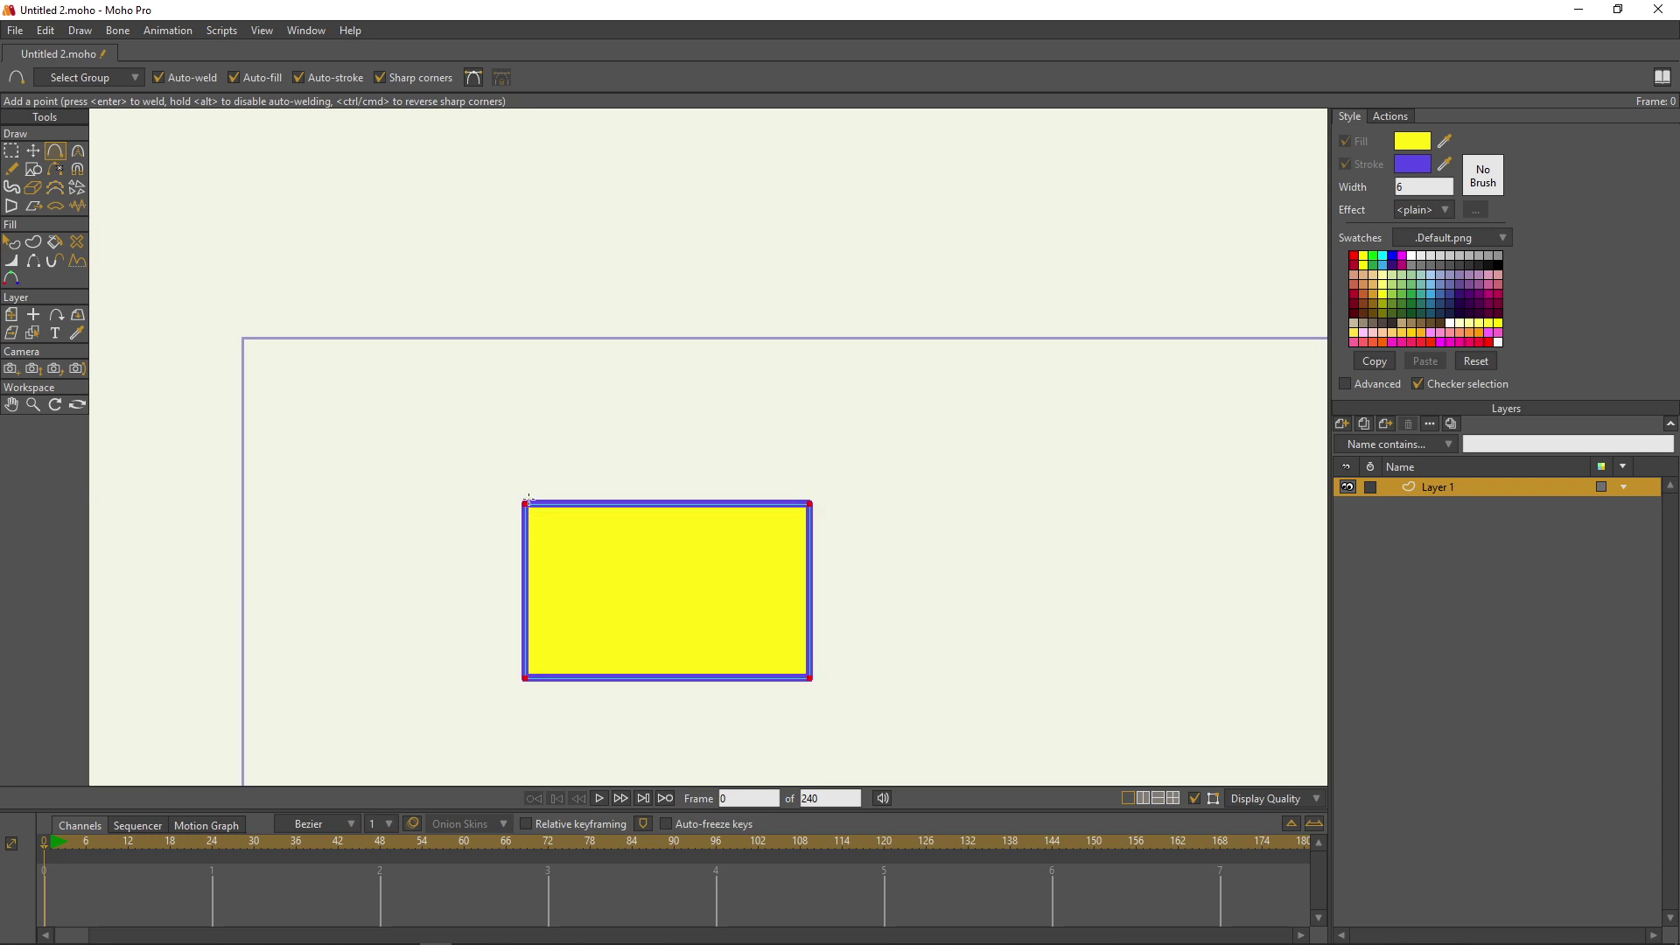
mouse_move(525, 505)
mouse_down()
mouse_move(393, 306)
mouse_move(375, 514)
mouse_move(392, 508)
mouse_move(523, 682)
mouse_move(525, 506)
mouse_up()
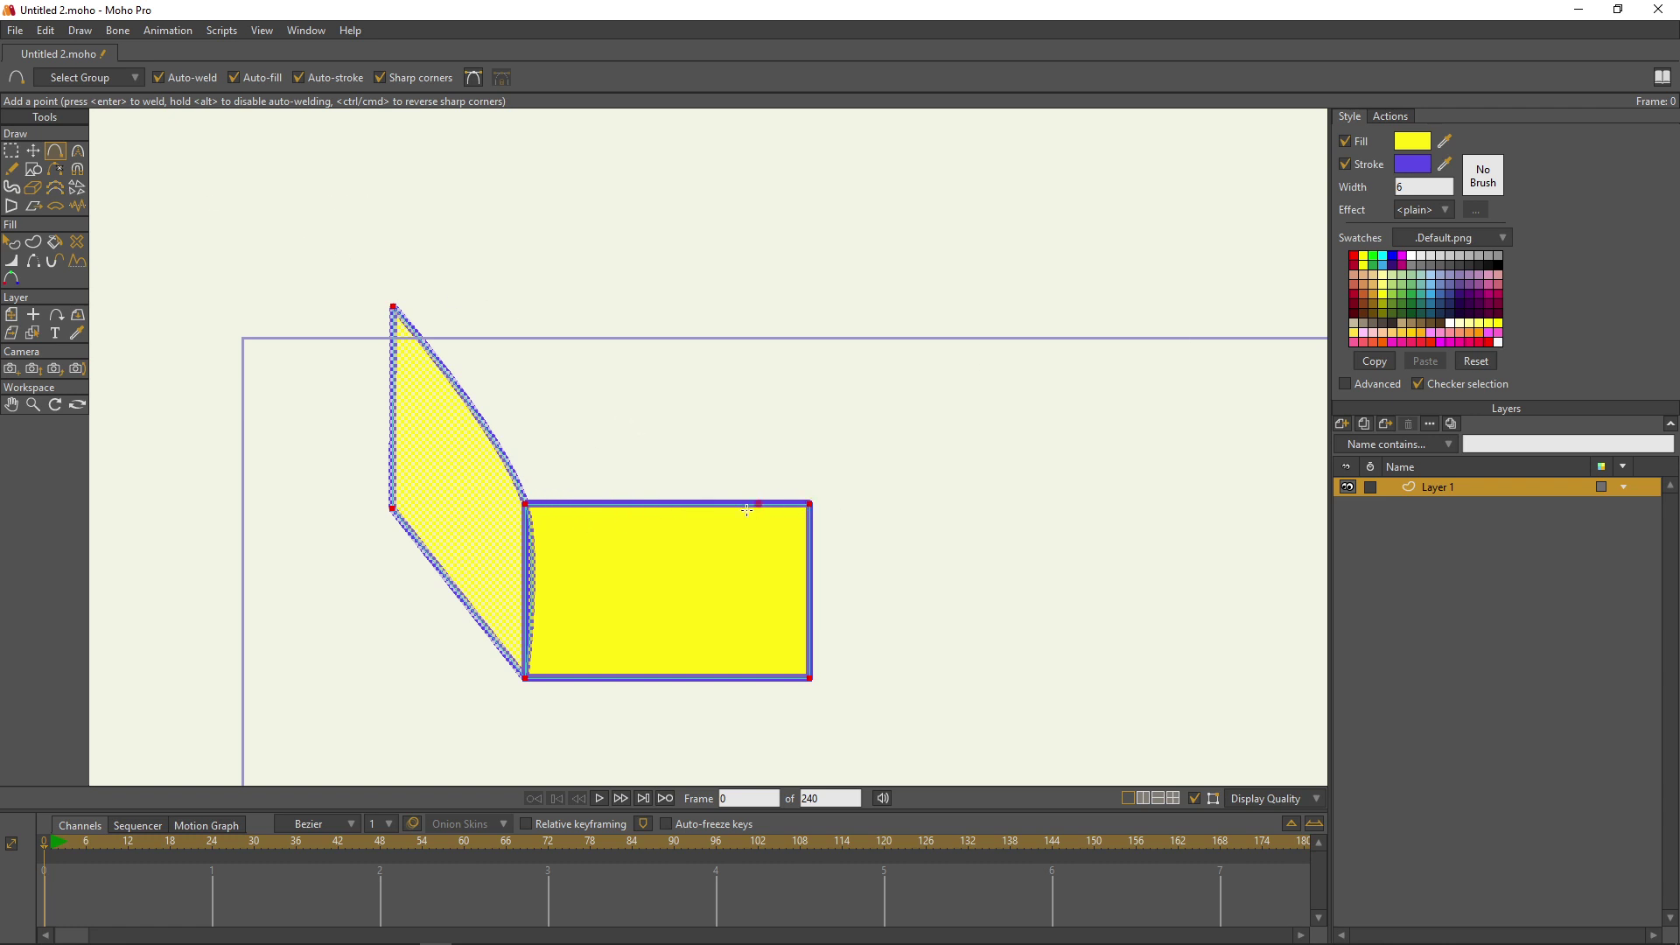
key(c)
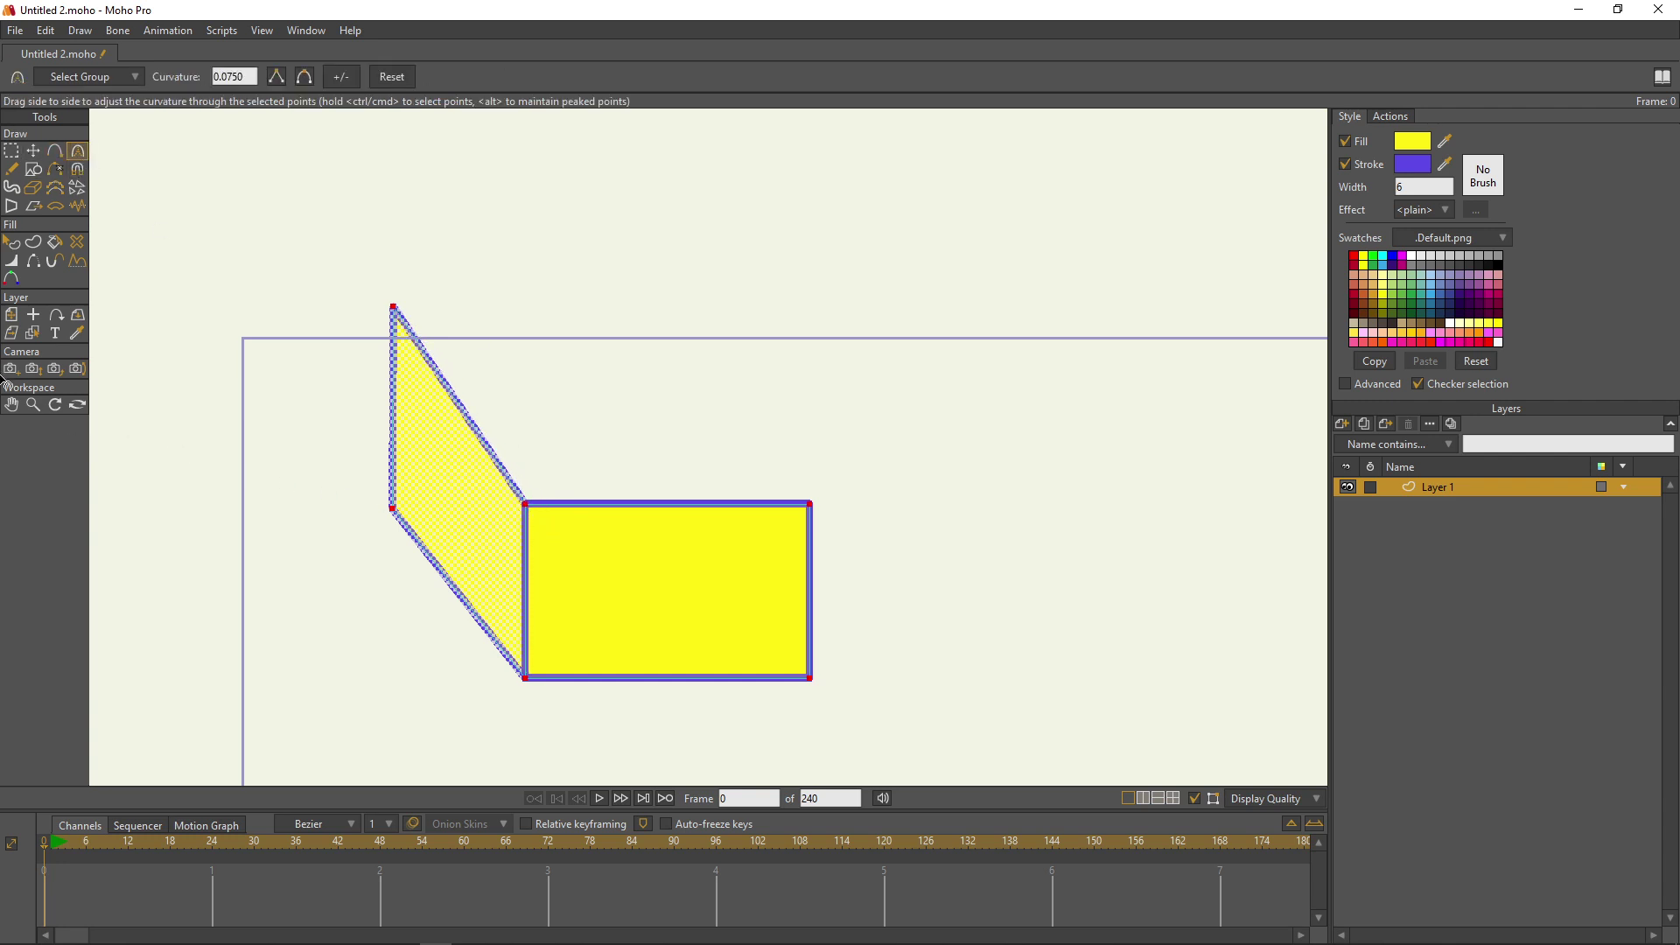
Step: Duplicate the front rectangle's points and place the copy directly above the original, resting on its top edge
click(55, 151)
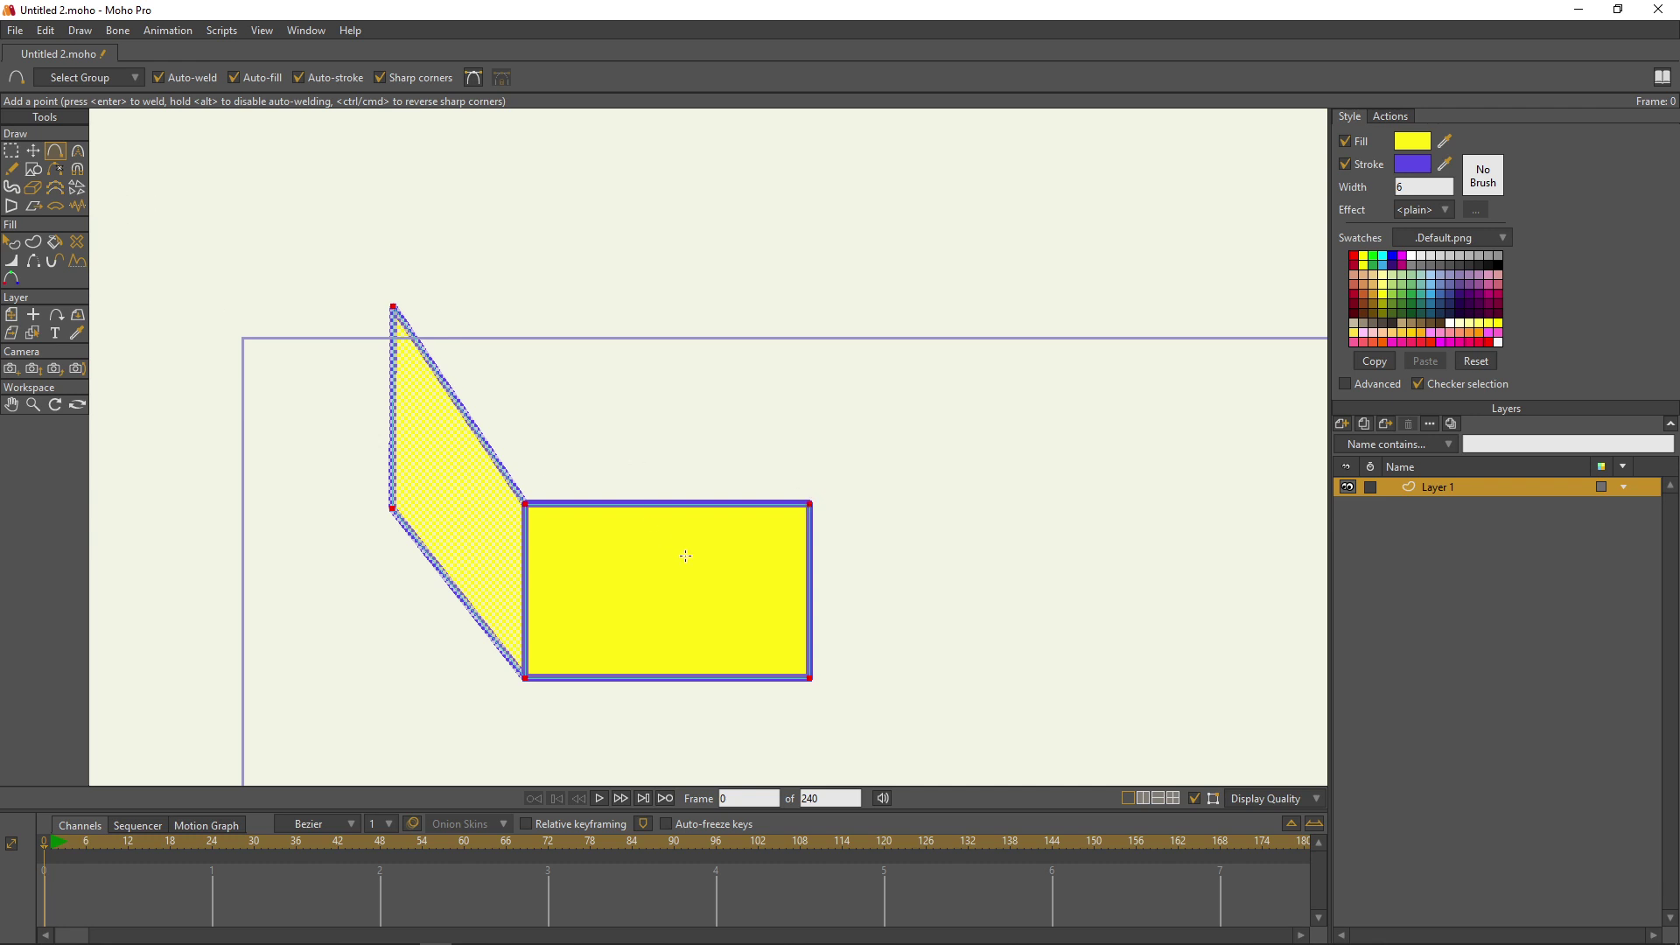
click(11, 152)
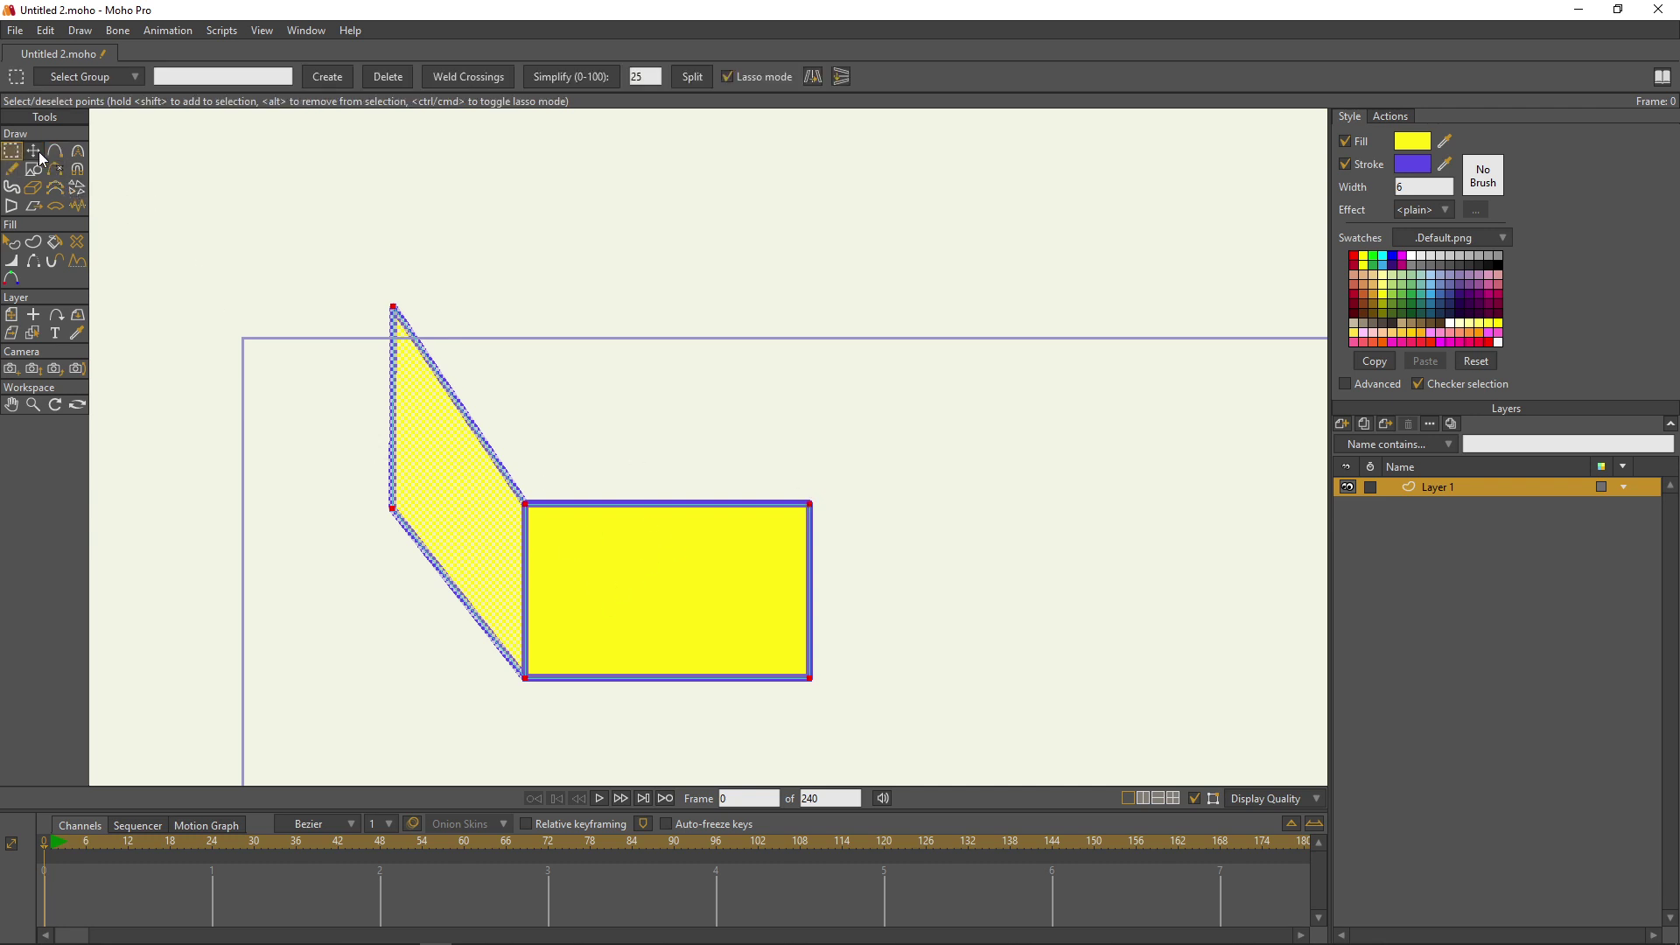
click(35, 151)
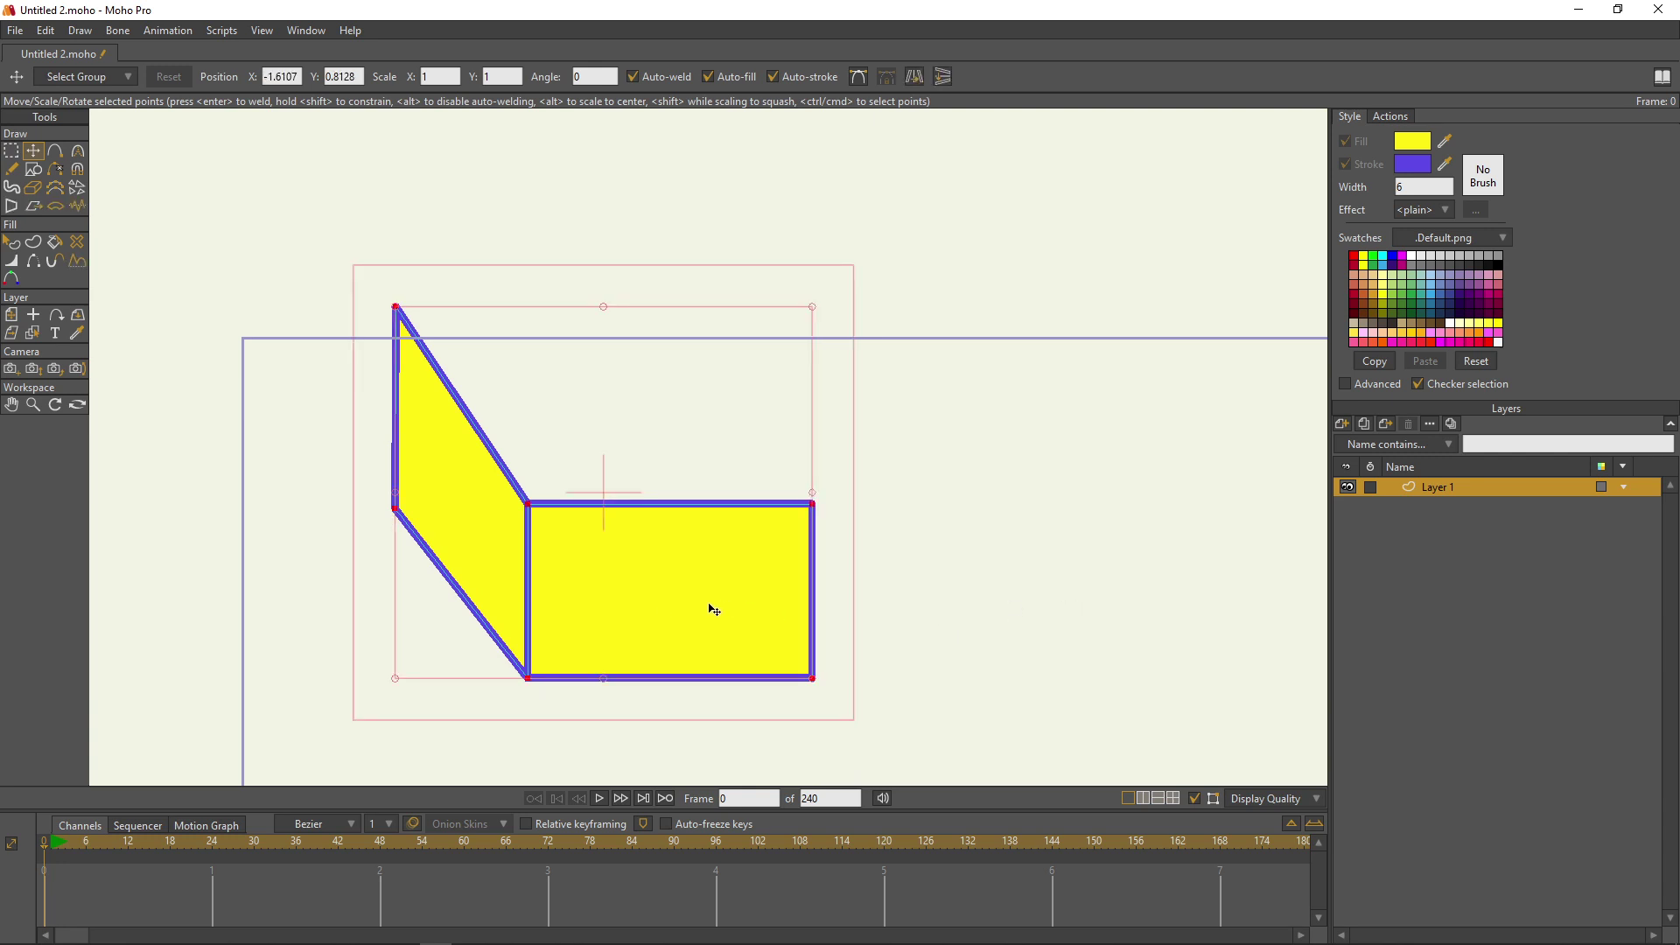
click(11, 151)
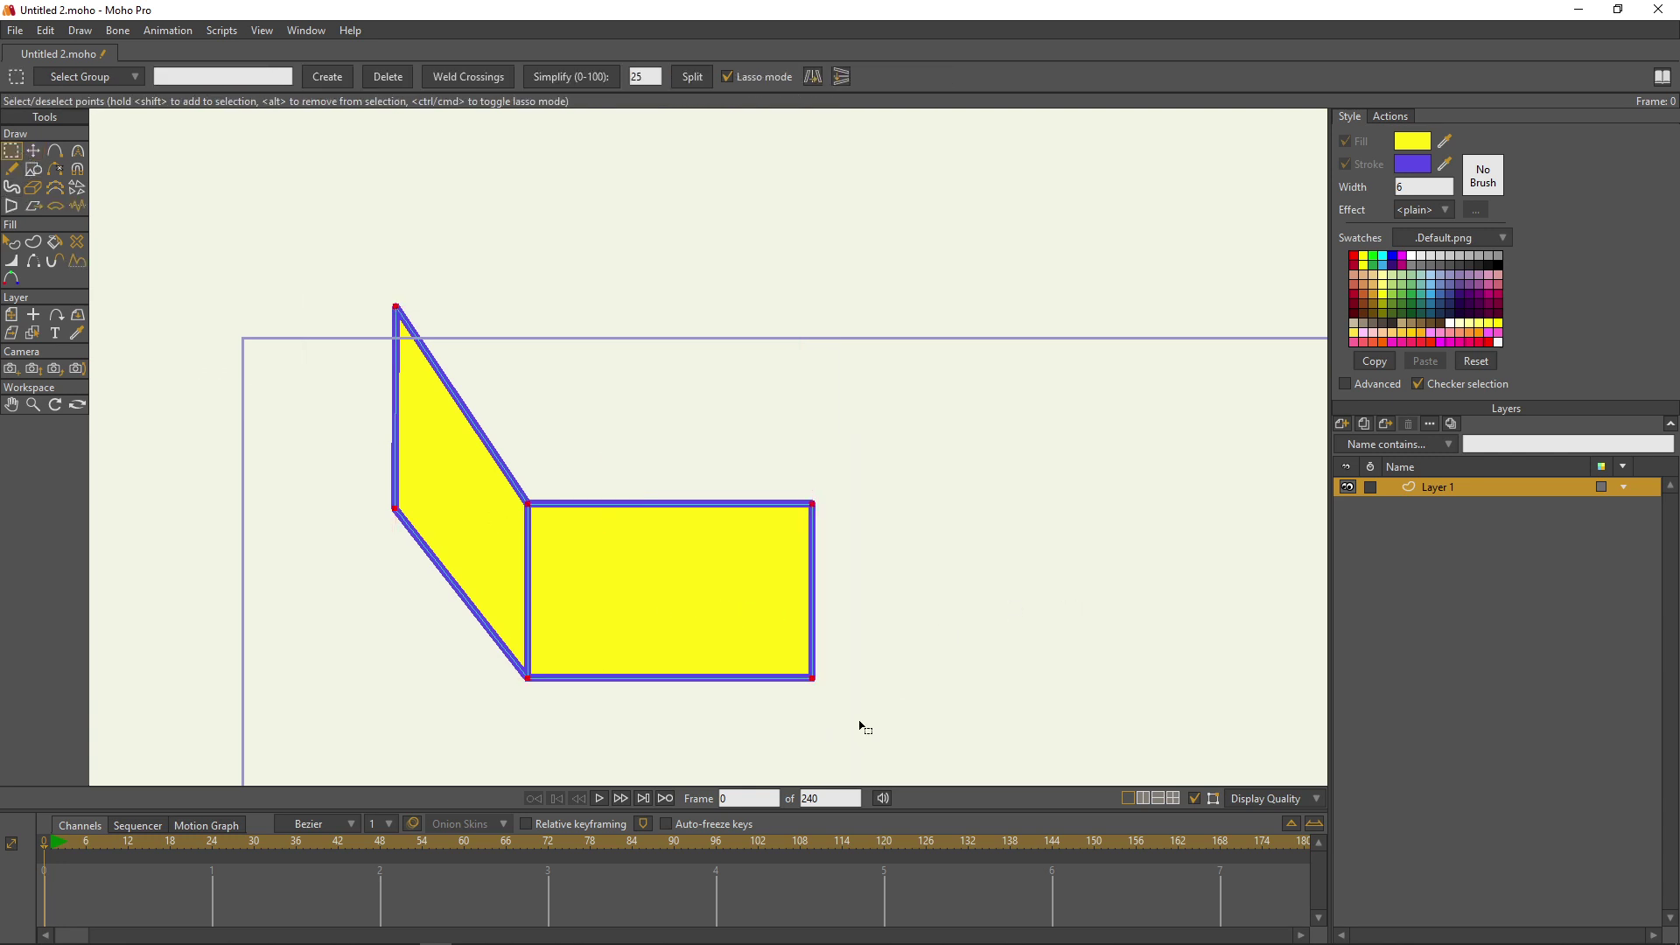
mouse_move(860, 726)
mouse_down()
mouse_move(481, 442)
mouse_move(521, 490)
mouse_up()
drag(508, 473, 888, 713)
key(t)
key(ctrl+c)
key(ctrl+v)
drag(705, 581, 709, 411)
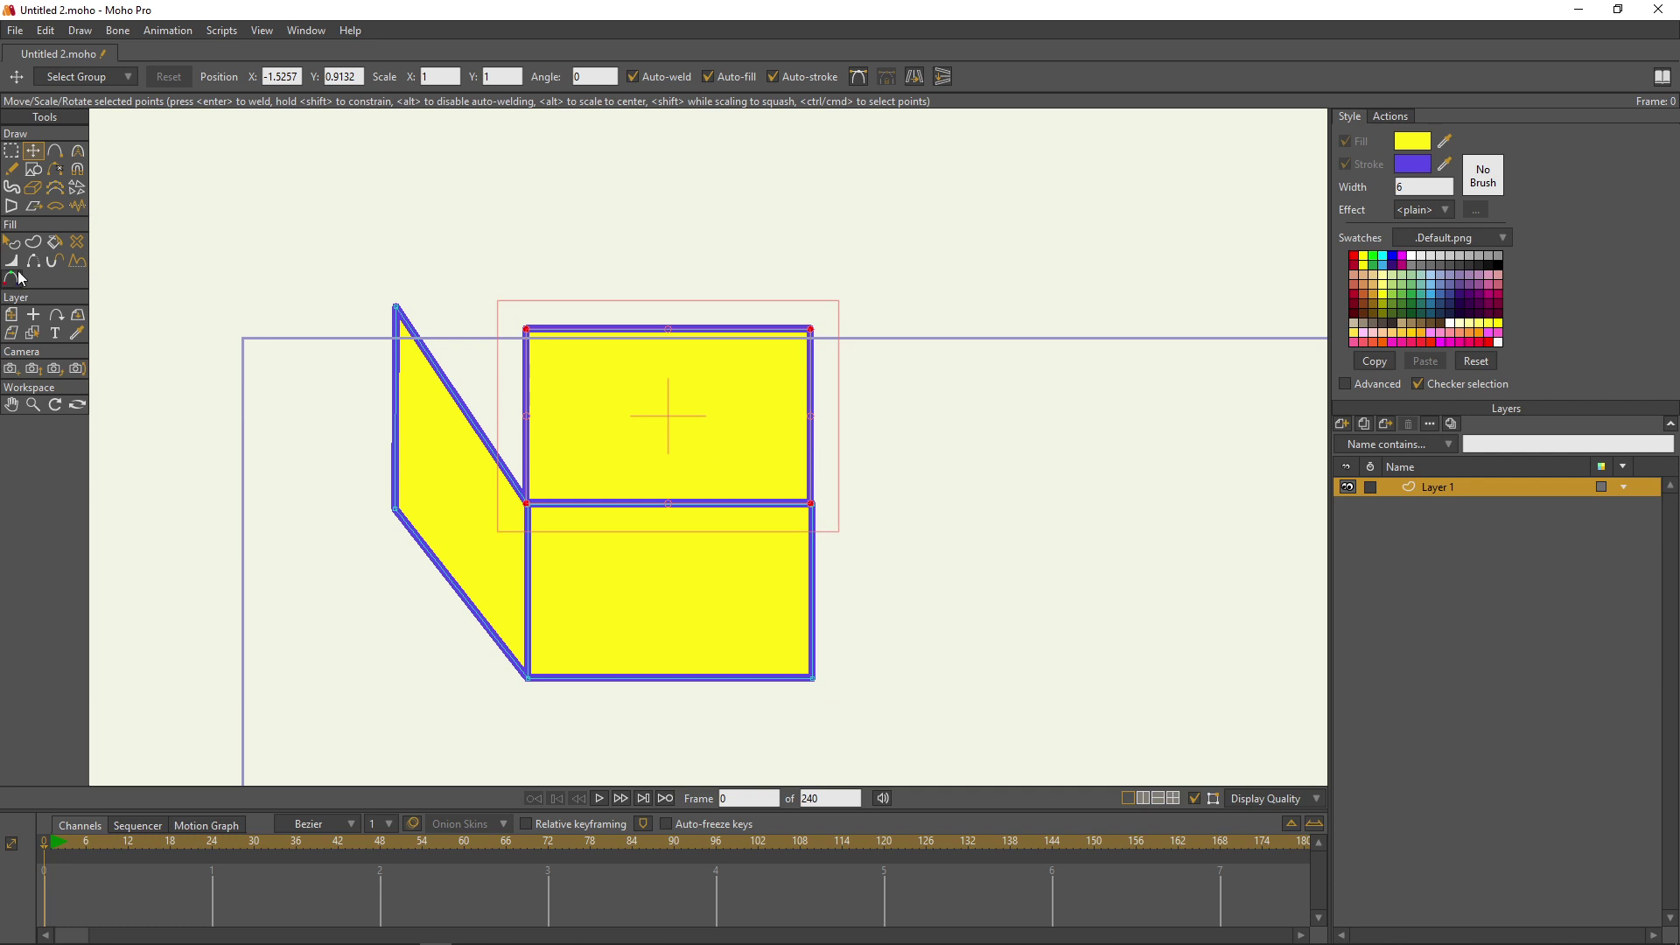
Step: Skew the copied rectangle so its top leans left, and shift it to meet the front face's top edge
click(37, 204)
drag(722, 395, 636, 370)
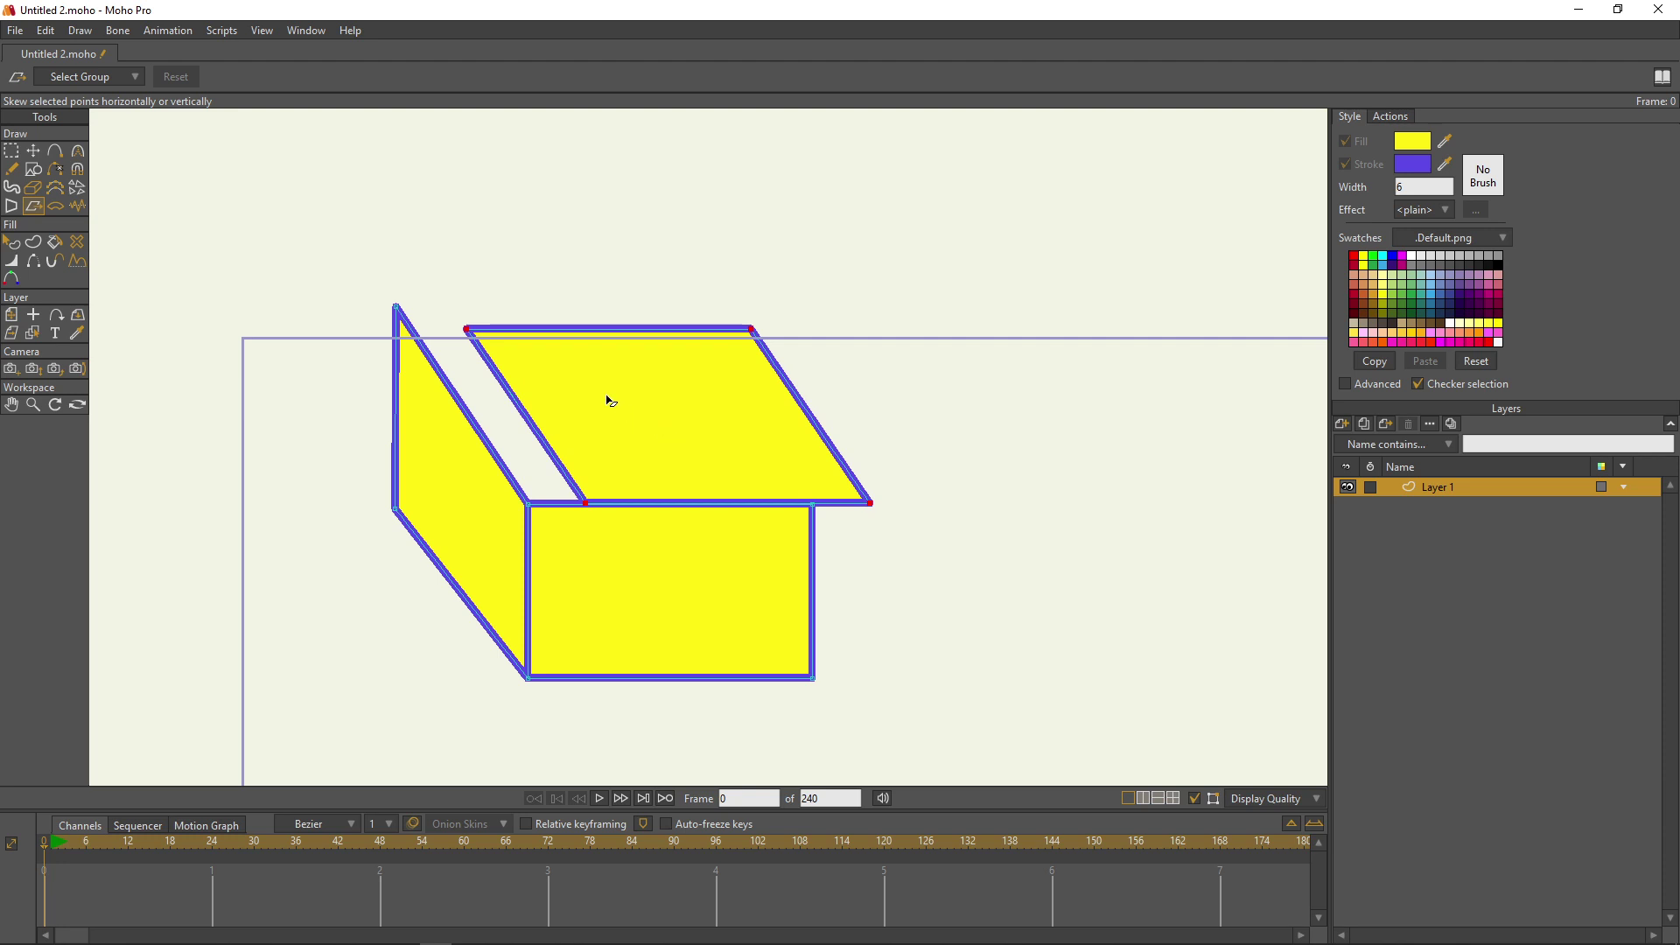
key(t)
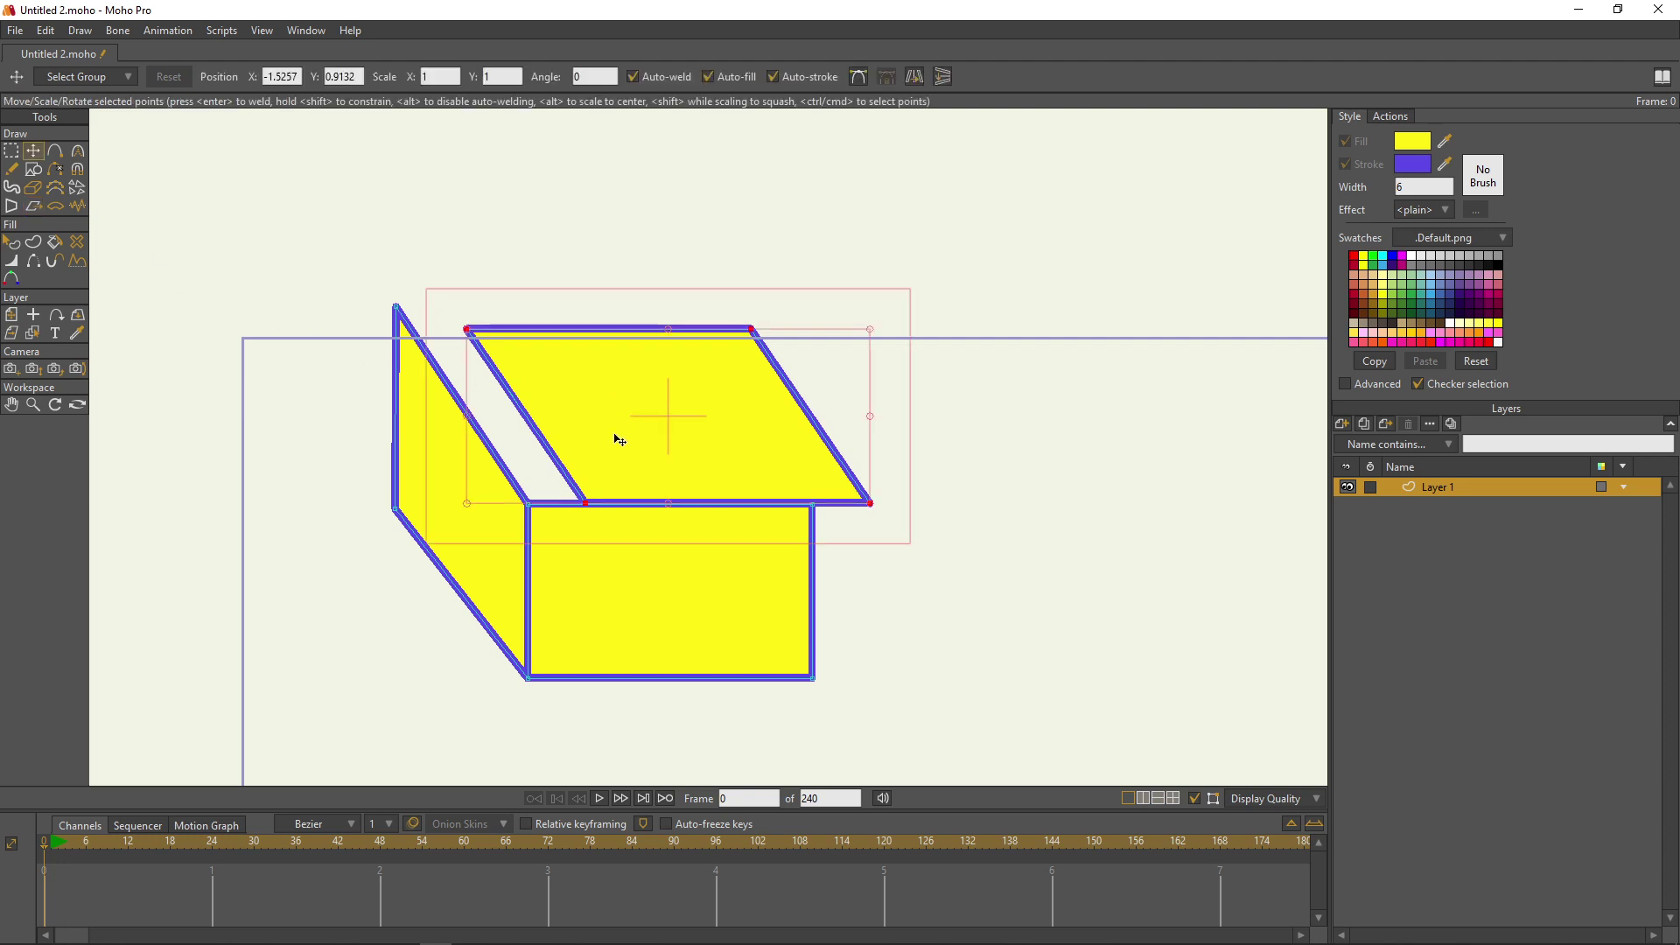
drag(670, 413, 612, 408)
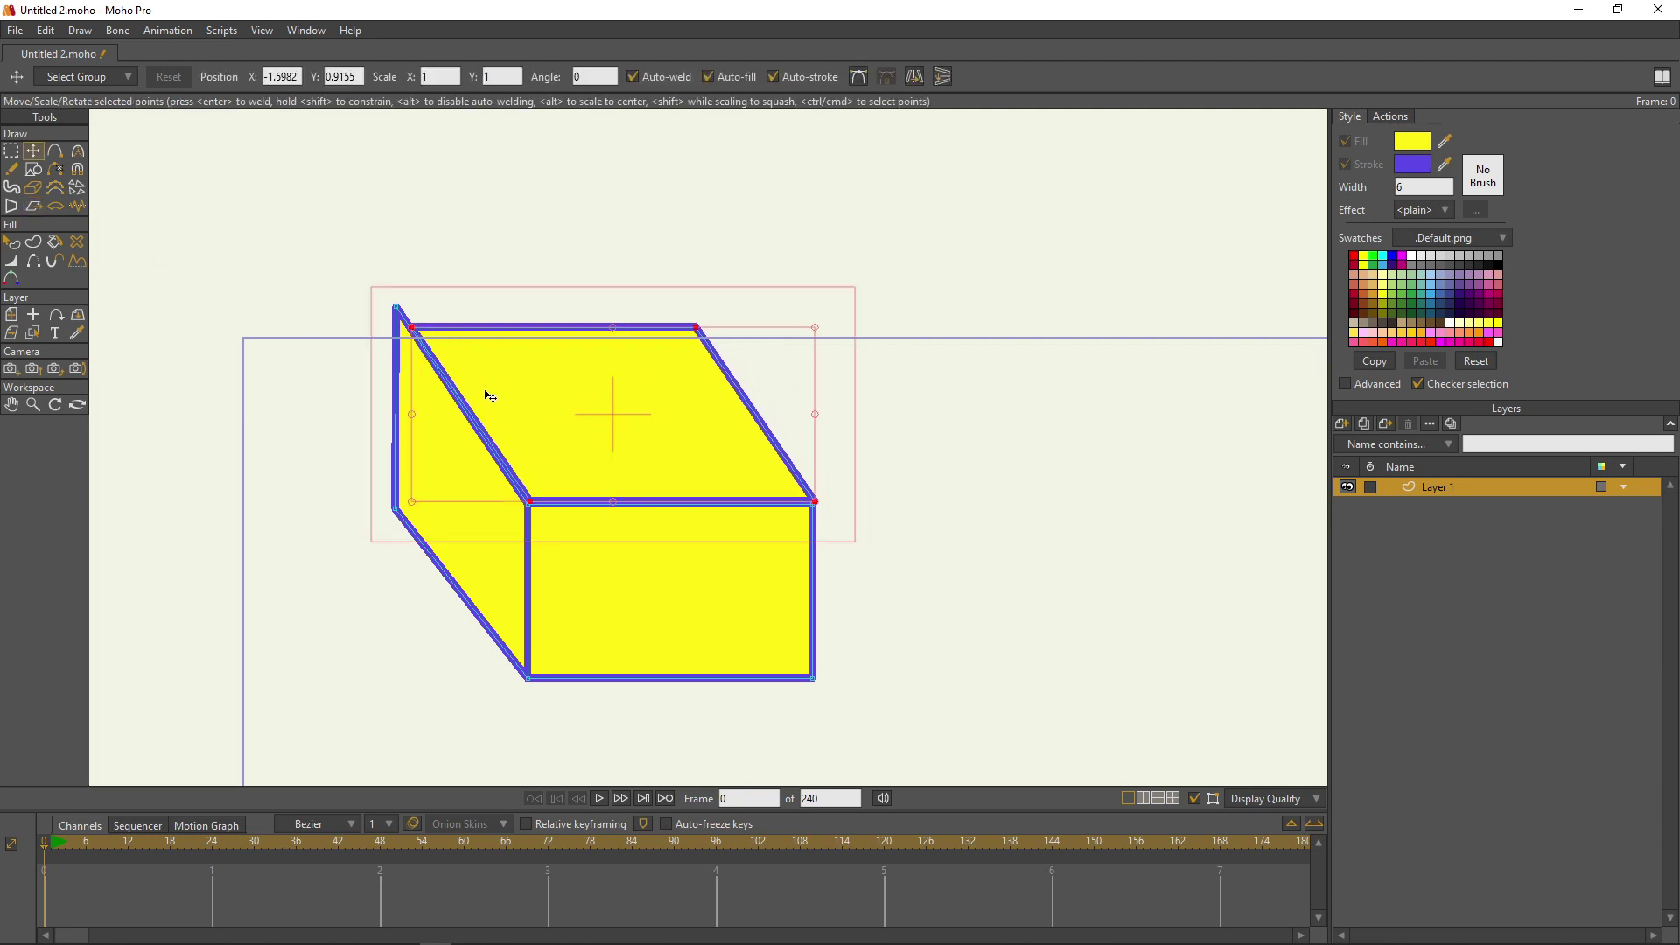
Step: Move the side face's two outer corner points inward so the upper one meets the top face's back-left corner
click(52, 153)
click(36, 154)
click(396, 303)
click(369, 226)
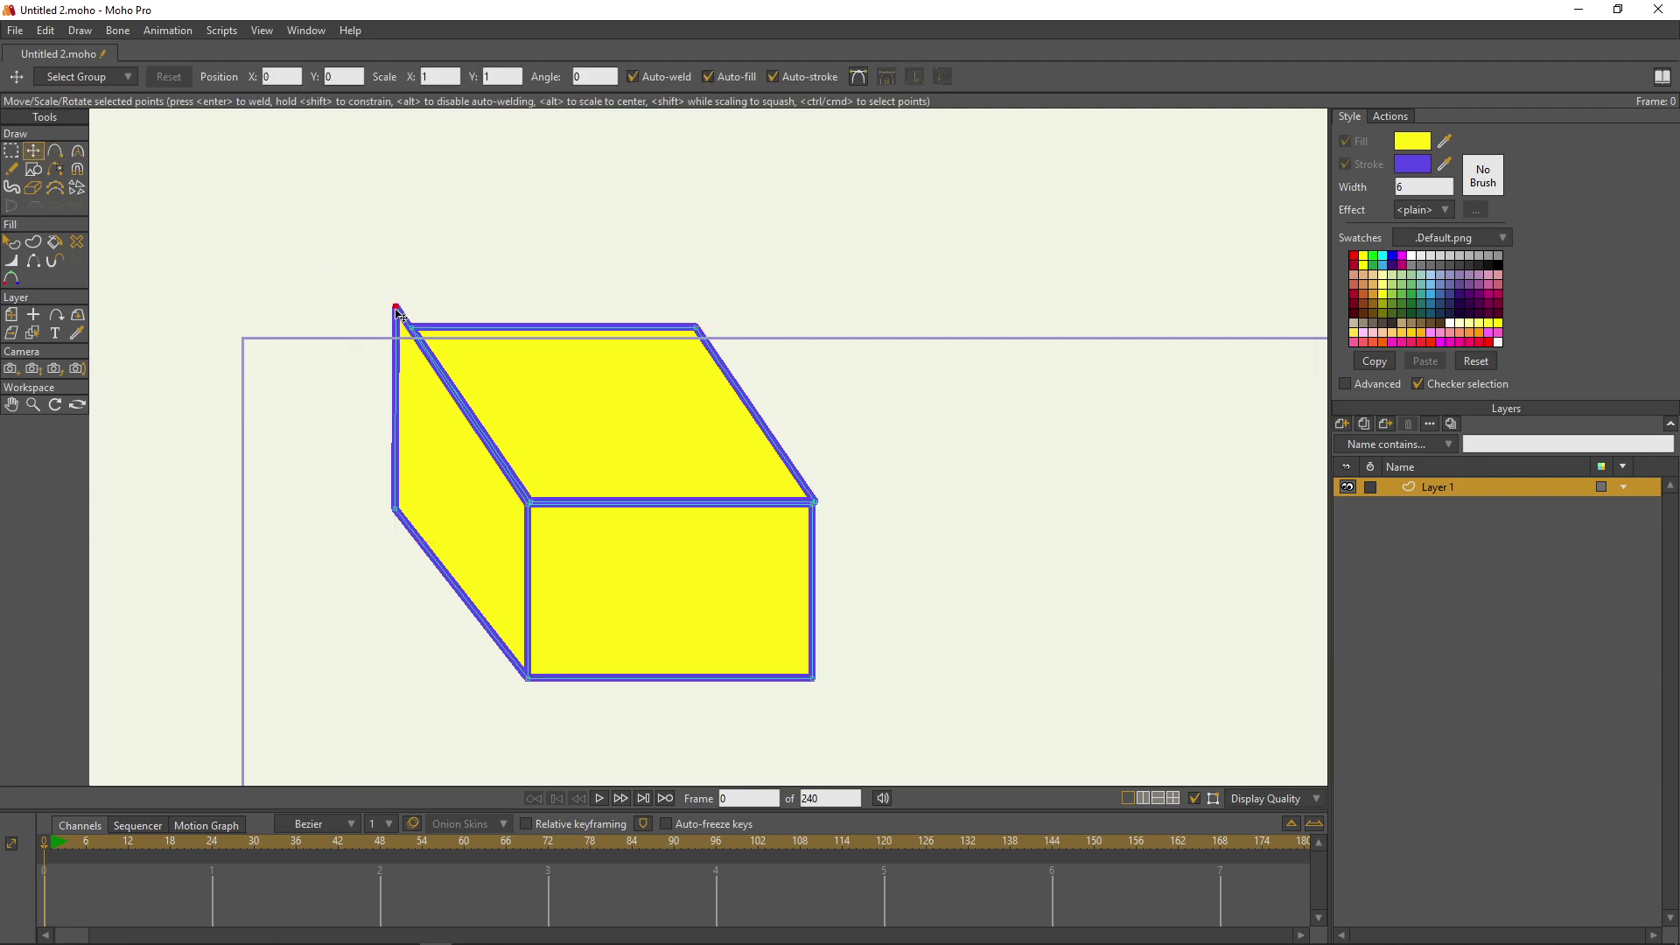
drag(396, 314, 413, 333)
drag(395, 514, 419, 527)
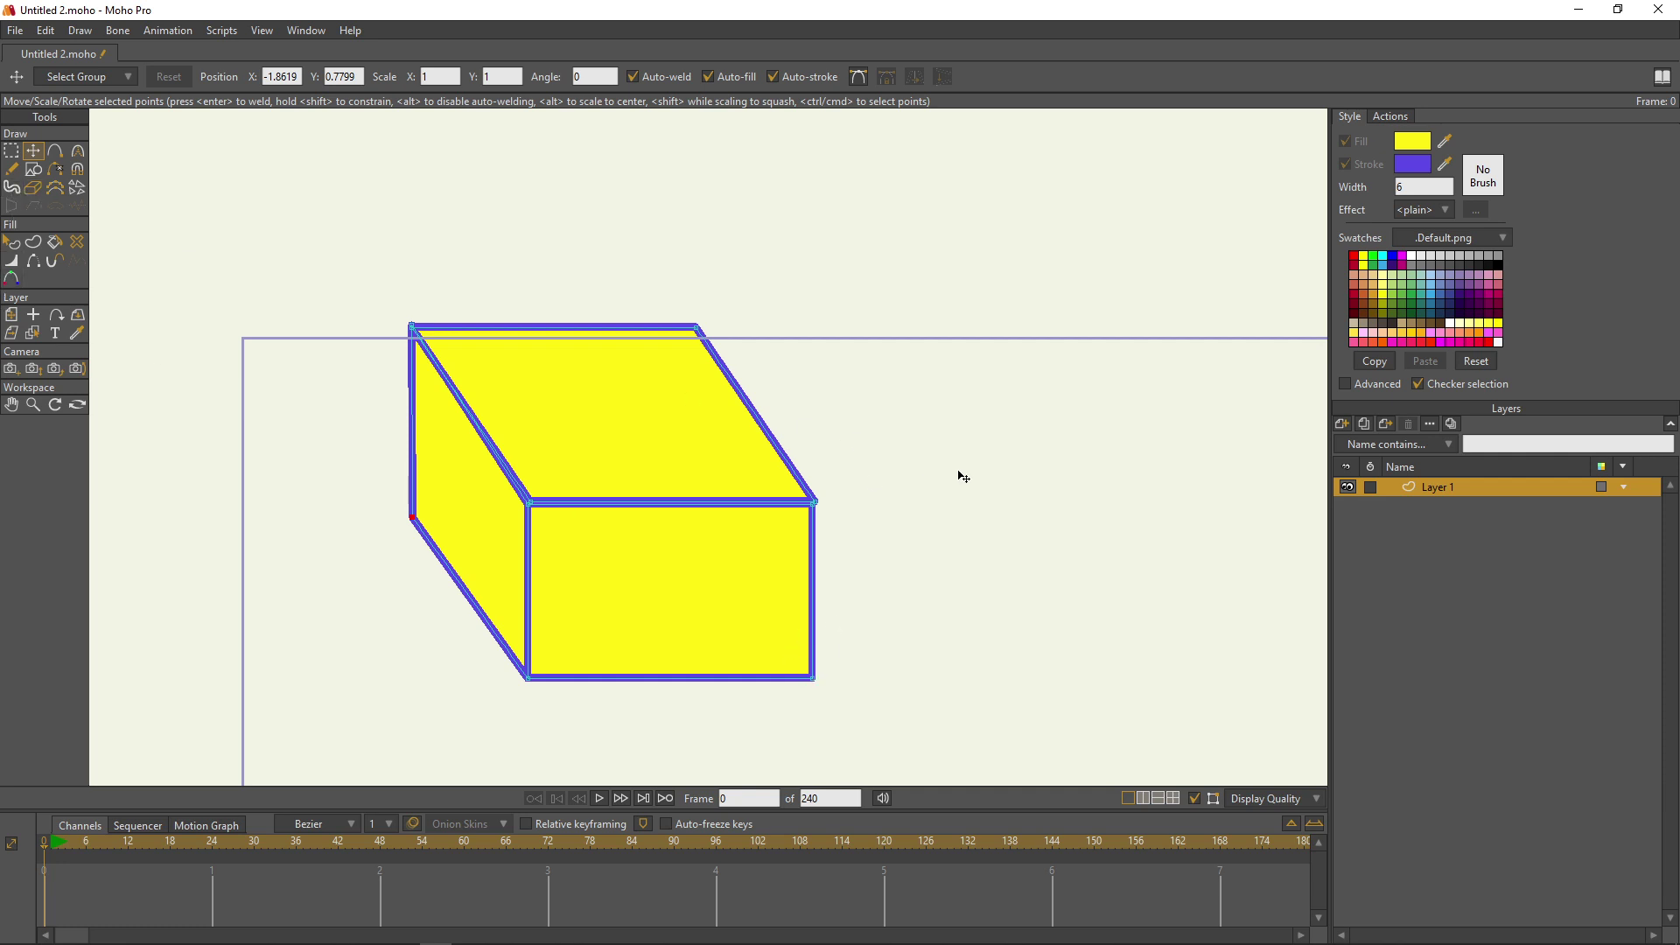
Step: Draw a filled rectangle in the empty space to the right of the box
drag(957, 473, 804, 448)
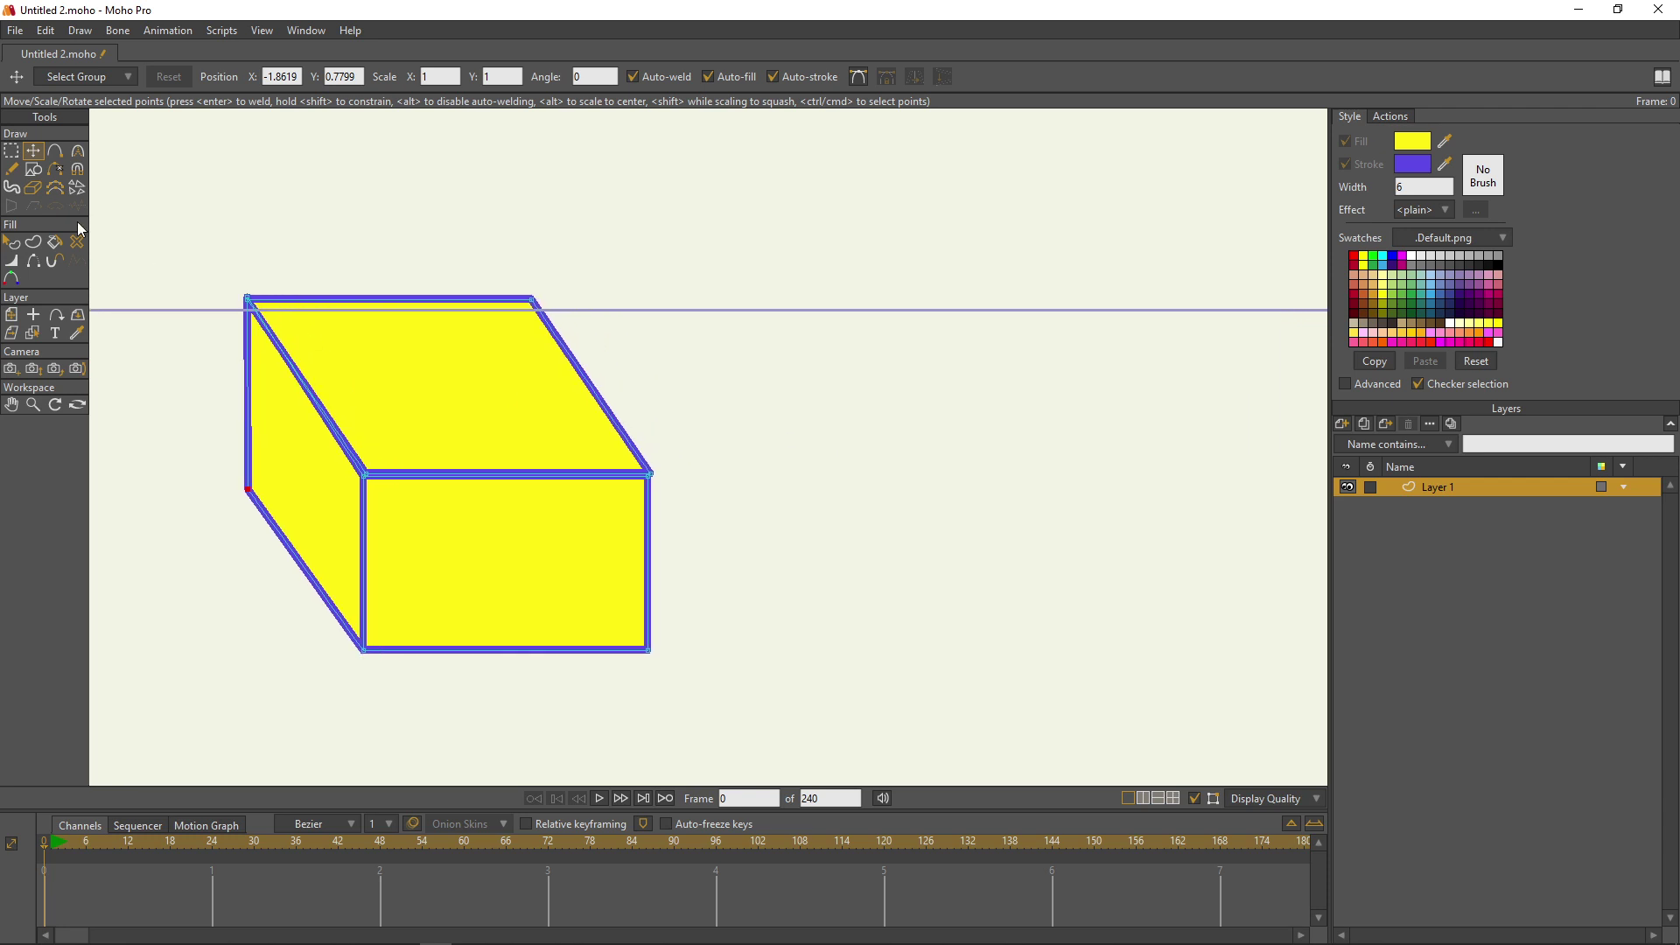
click(34, 168)
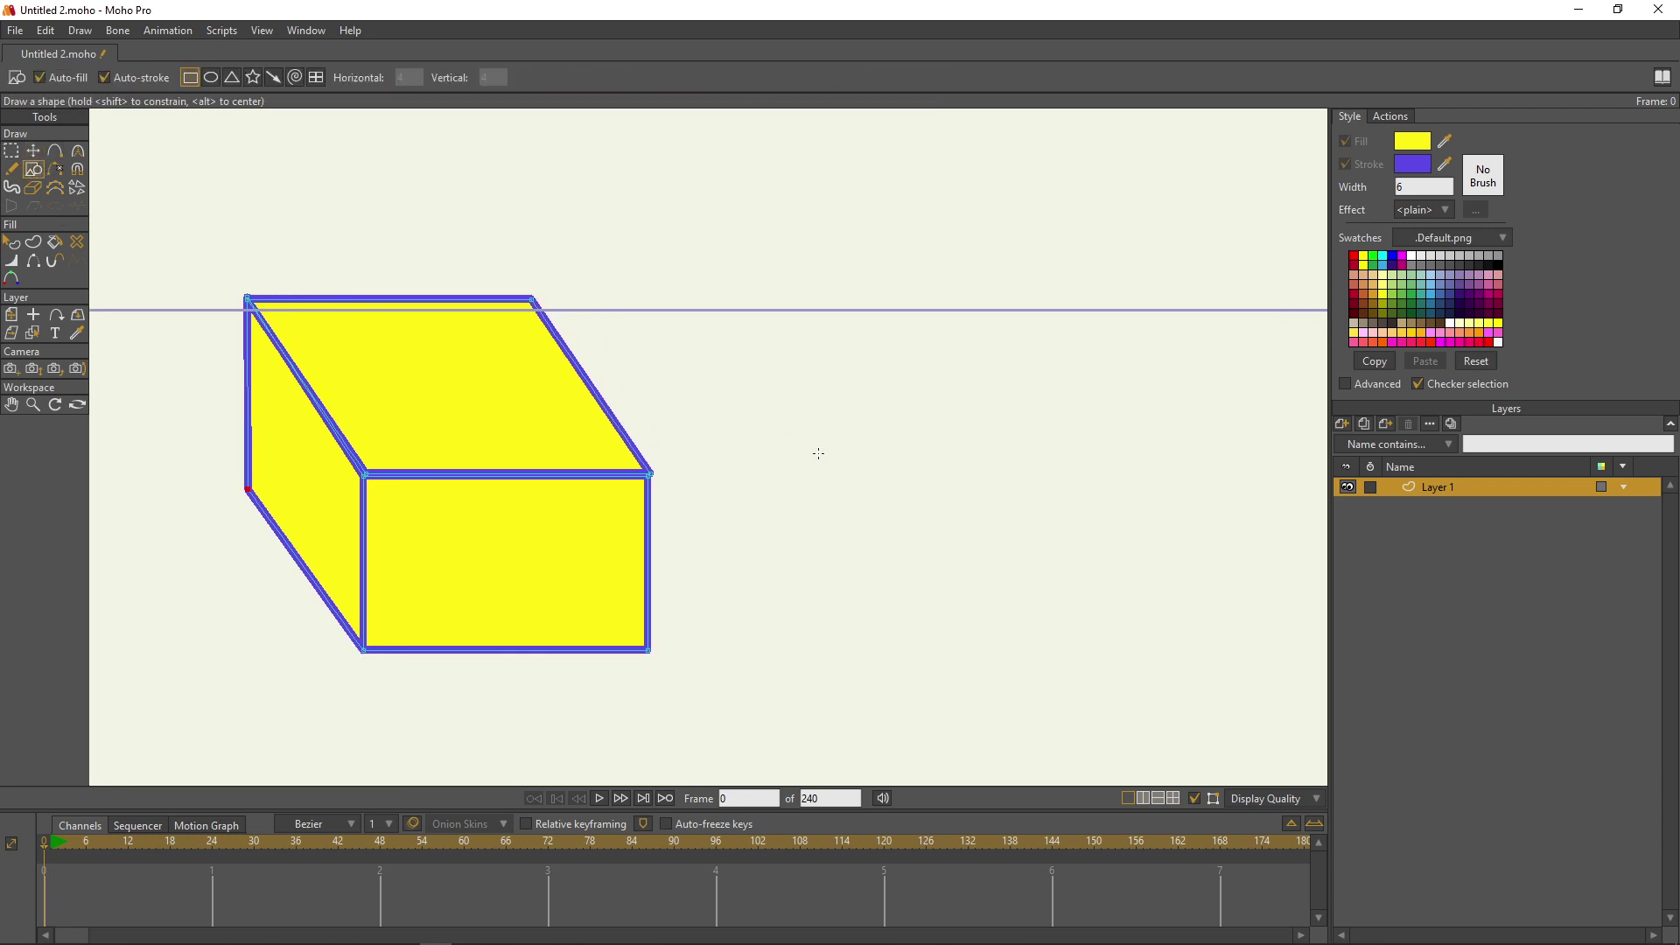
drag(813, 433, 1189, 649)
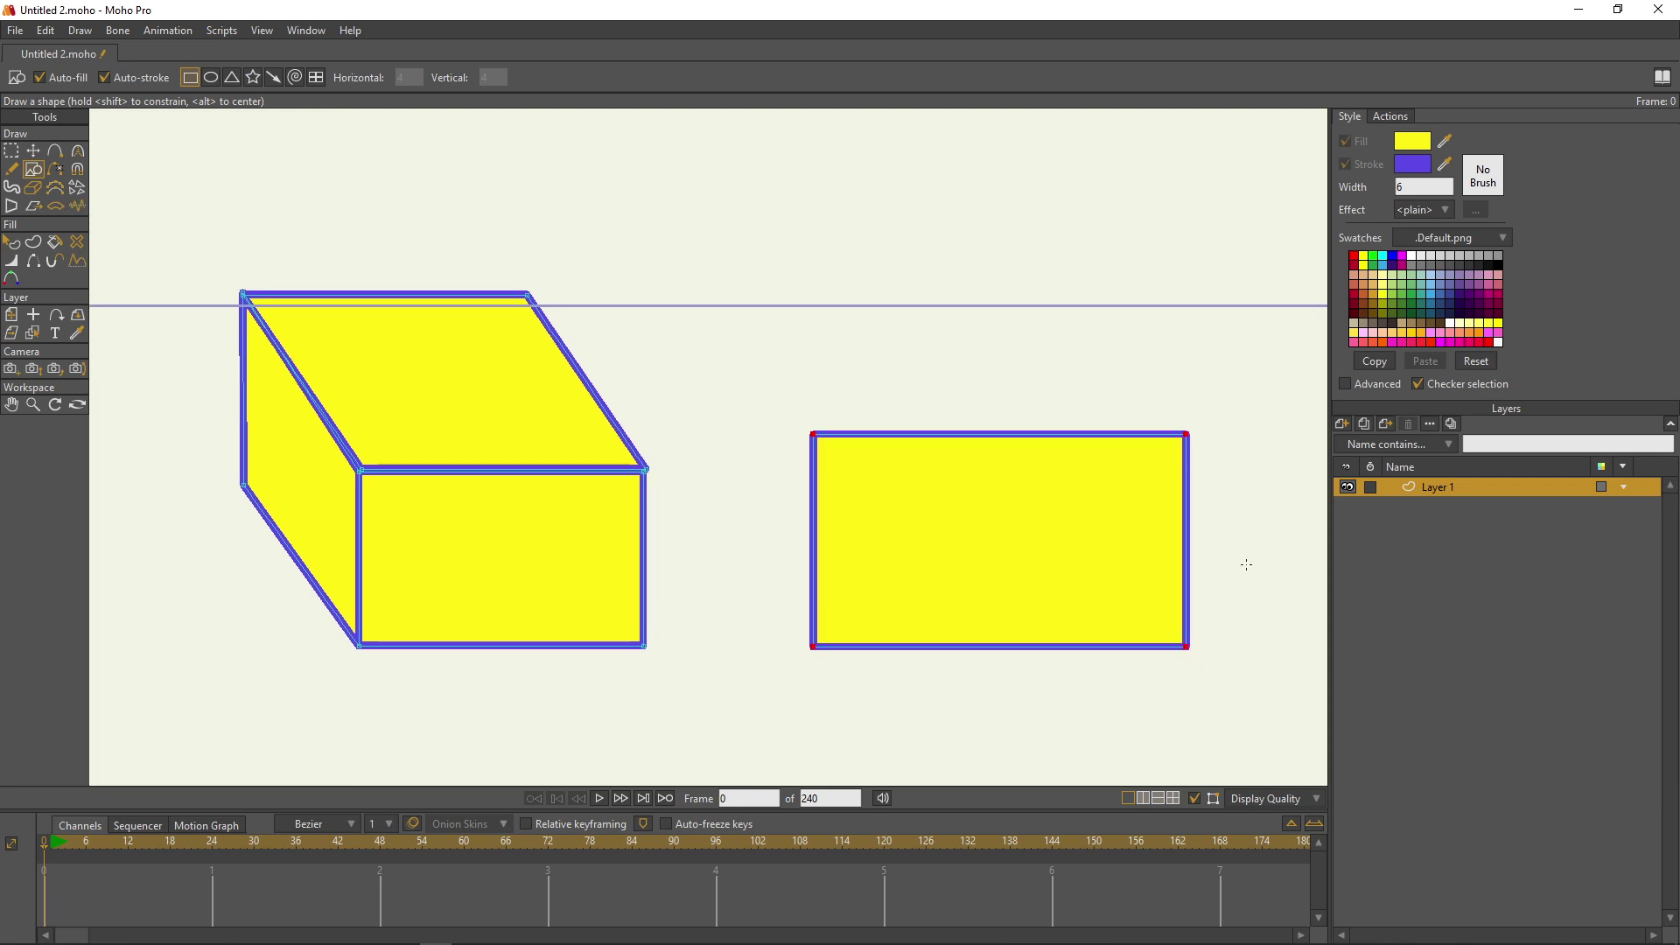
drag(1246, 564, 1198, 572)
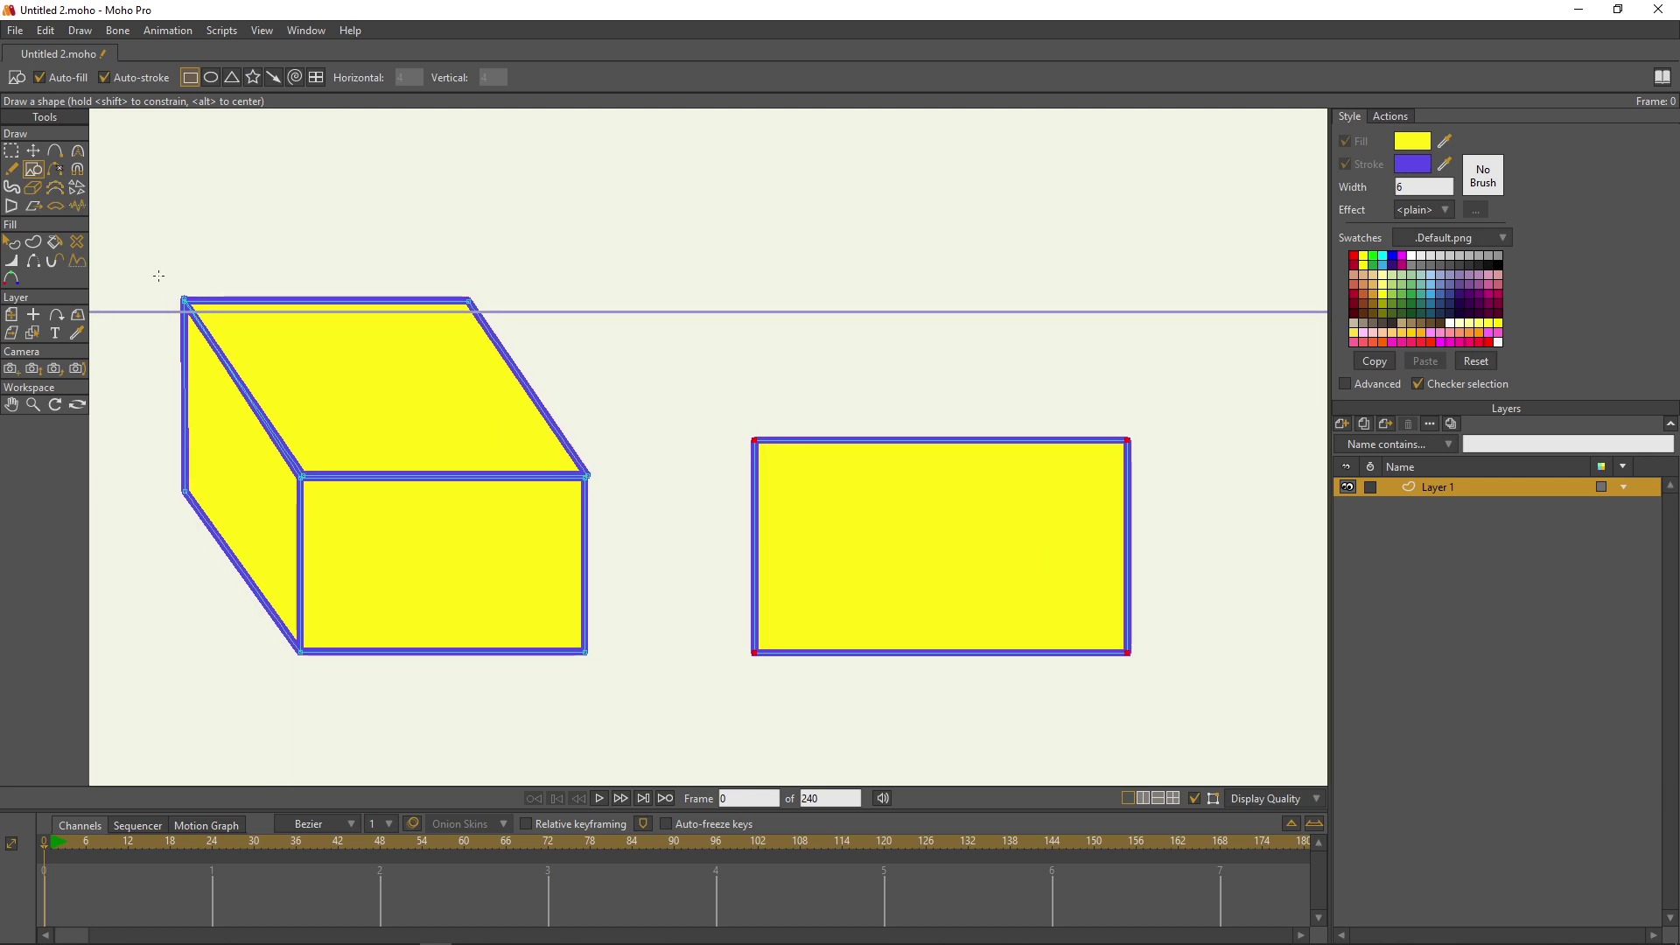
Step: Apply horizontal Perspective to the new rectangle, shortening its left side and lengthening its right side
click(12, 206)
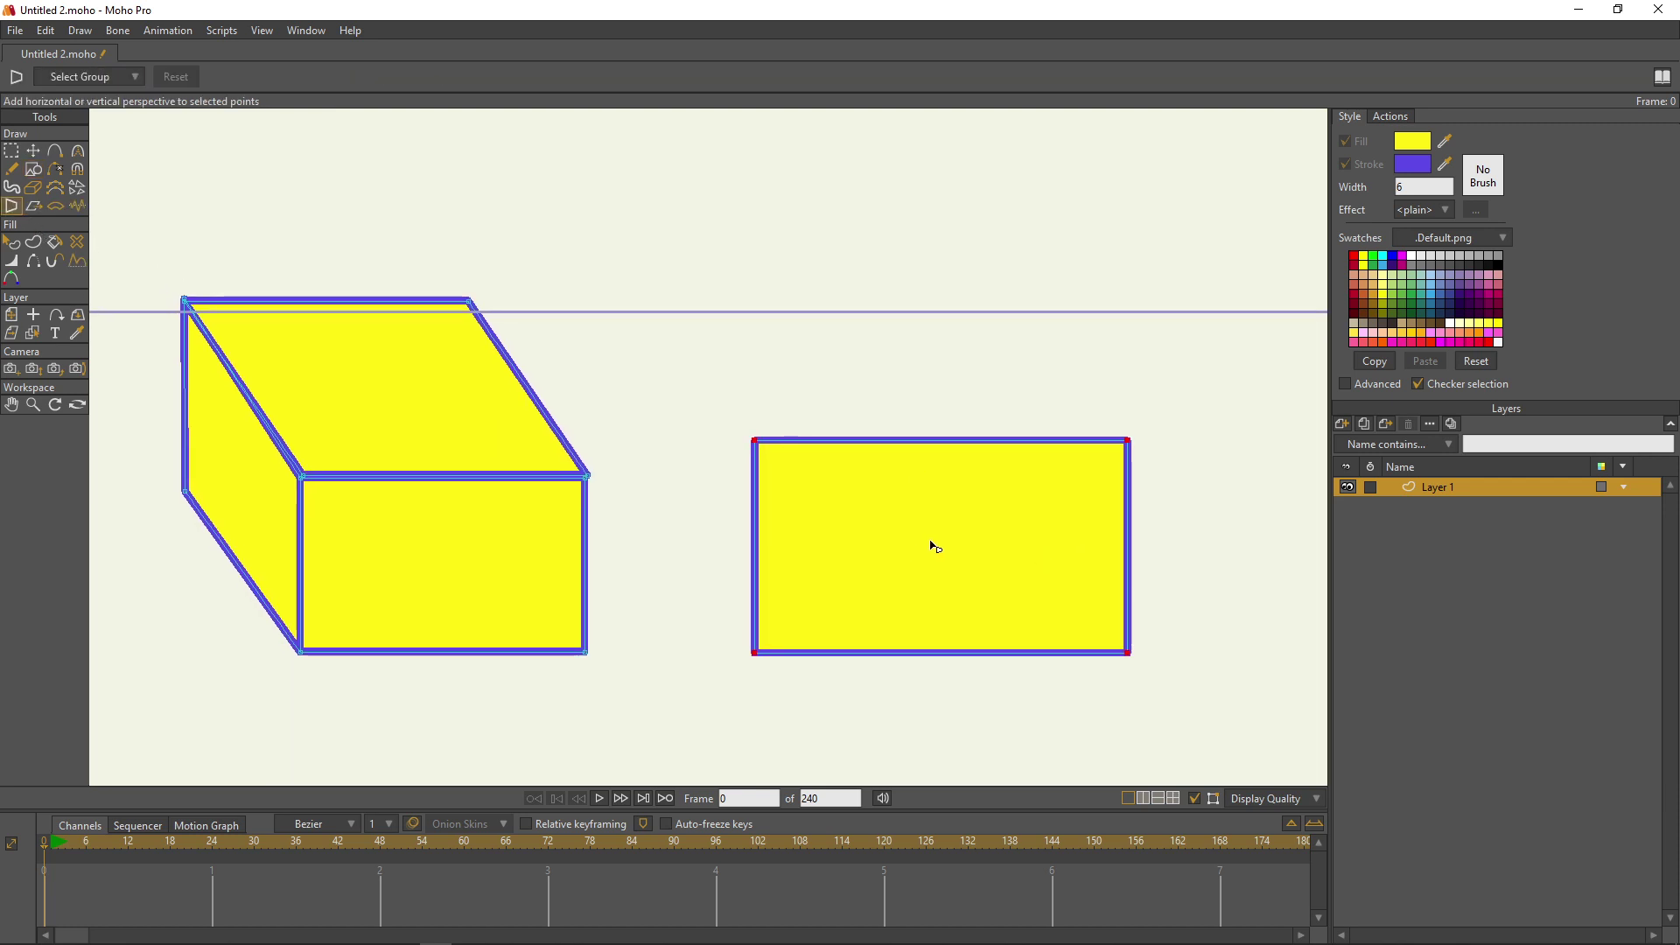
drag(977, 516, 781, 550)
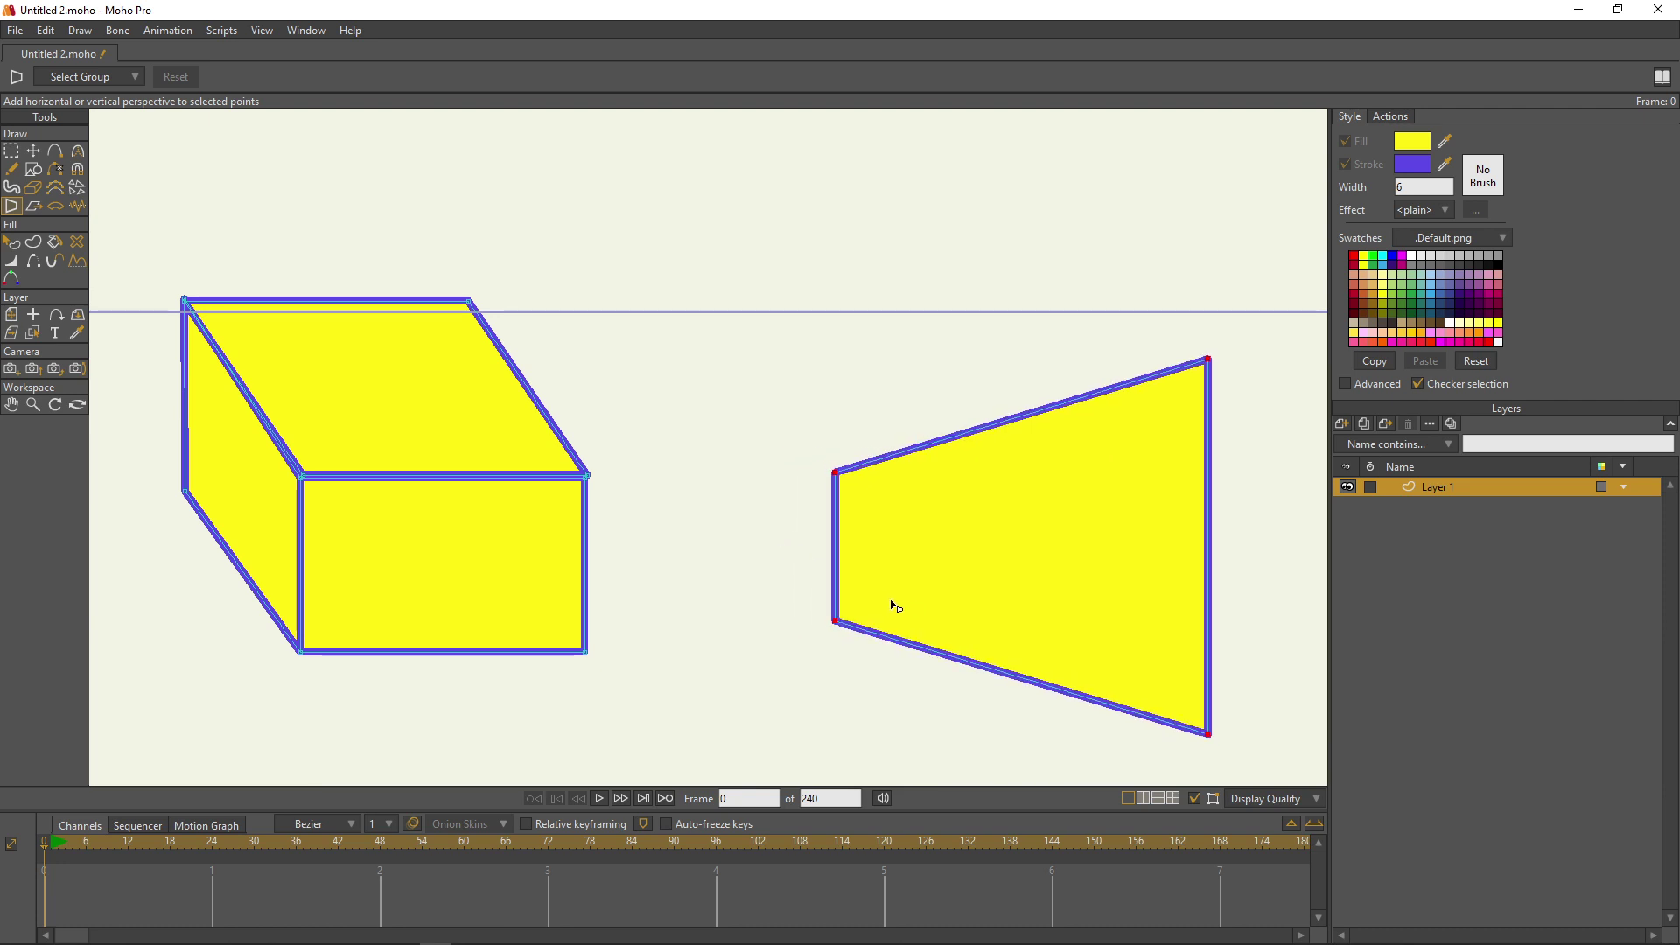
scroll(891, 600, down, 1)
drag(890, 595, 860, 577)
scroll(859, 576, up, 1)
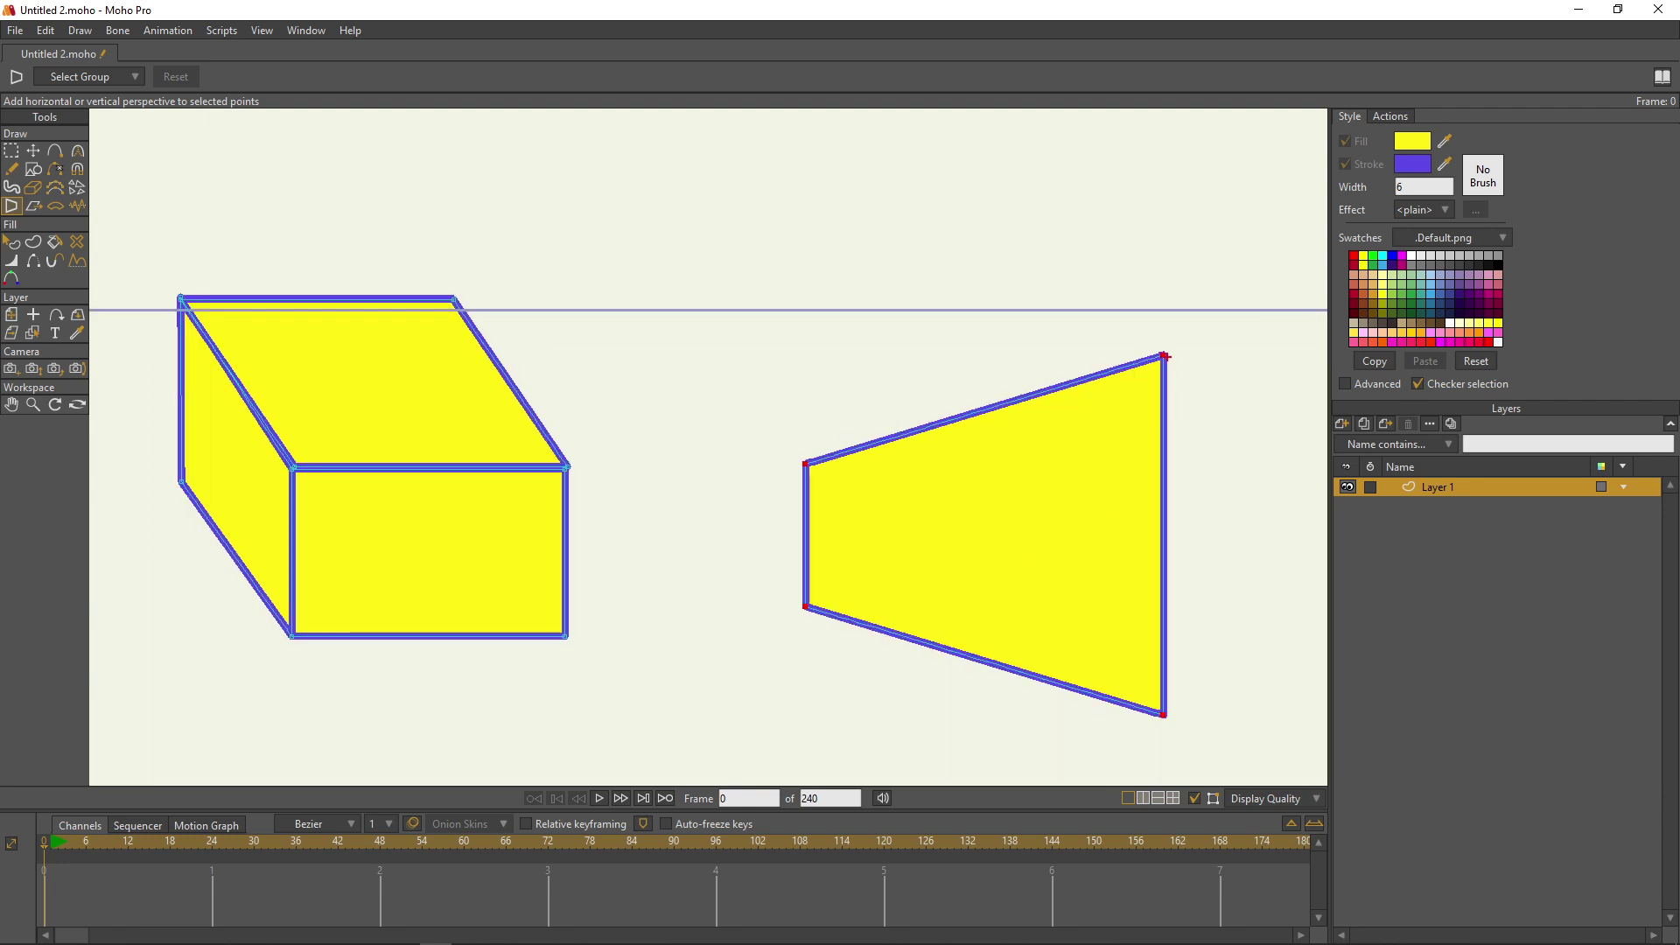
mouse_move(1176, 332)
mouse_down()
mouse_move(1124, 531)
mouse_move(1128, 654)
mouse_move(1156, 737)
mouse_move(1219, 710)
mouse_move(1240, 474)
mouse_move(1210, 348)
mouse_move(1175, 328)
mouse_up()
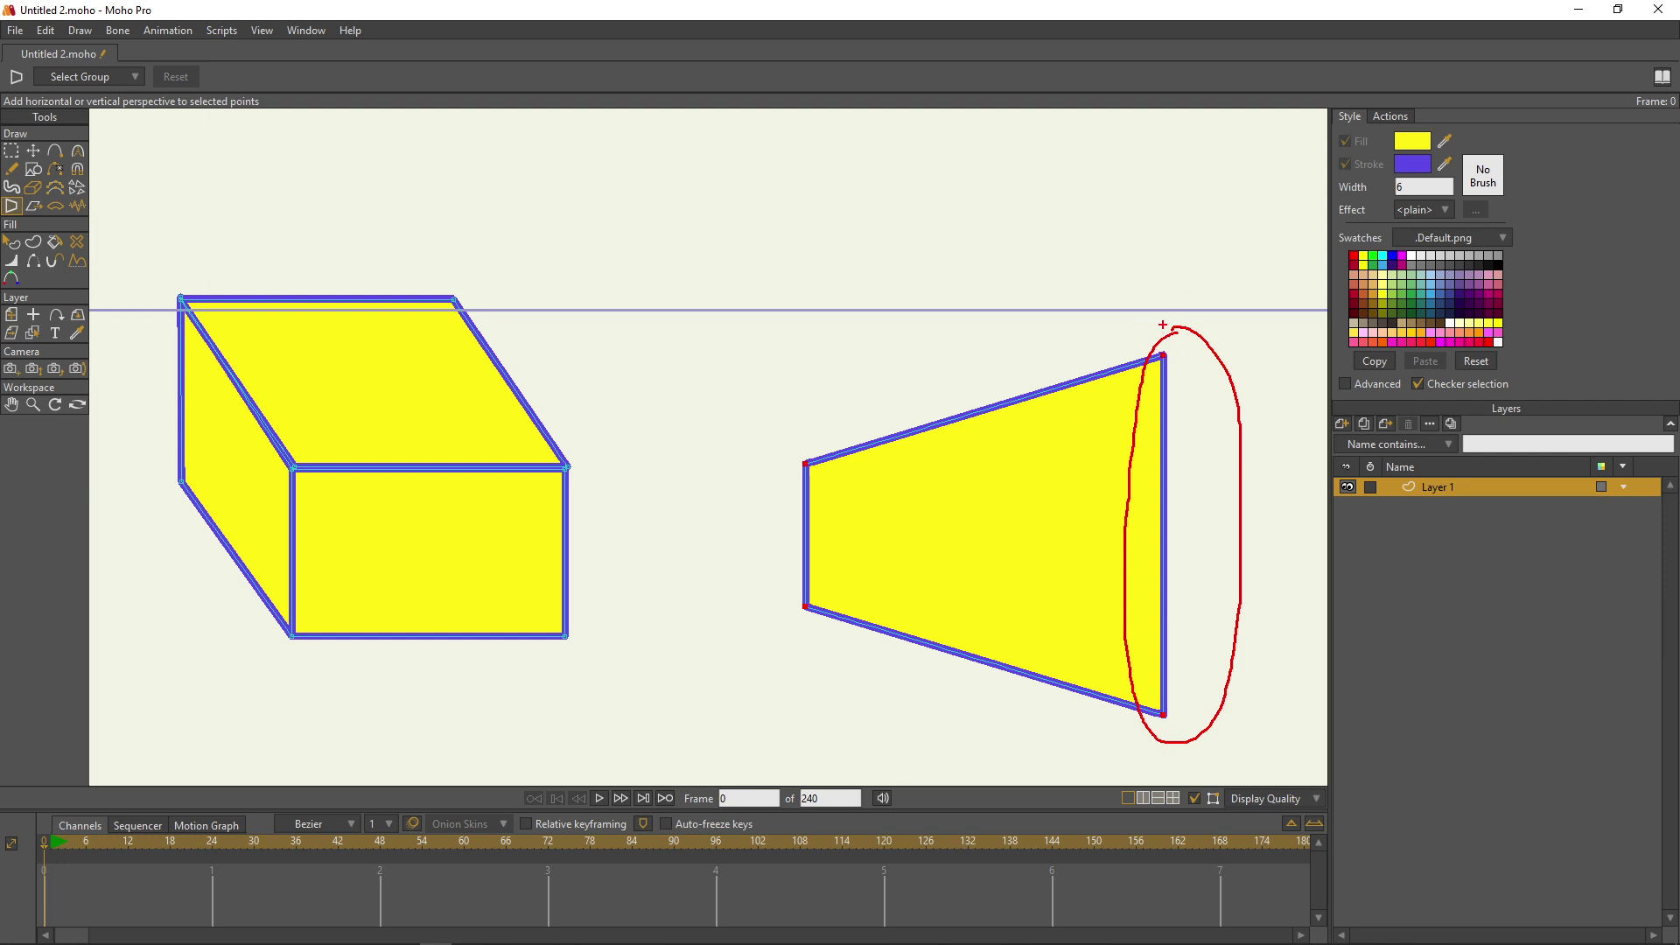
drag(1159, 323, 1191, 303)
mouse_move(808, 373)
mouse_down()
mouse_move(807, 427)
mouse_move(813, 398)
mouse_move(786, 429)
mouse_up()
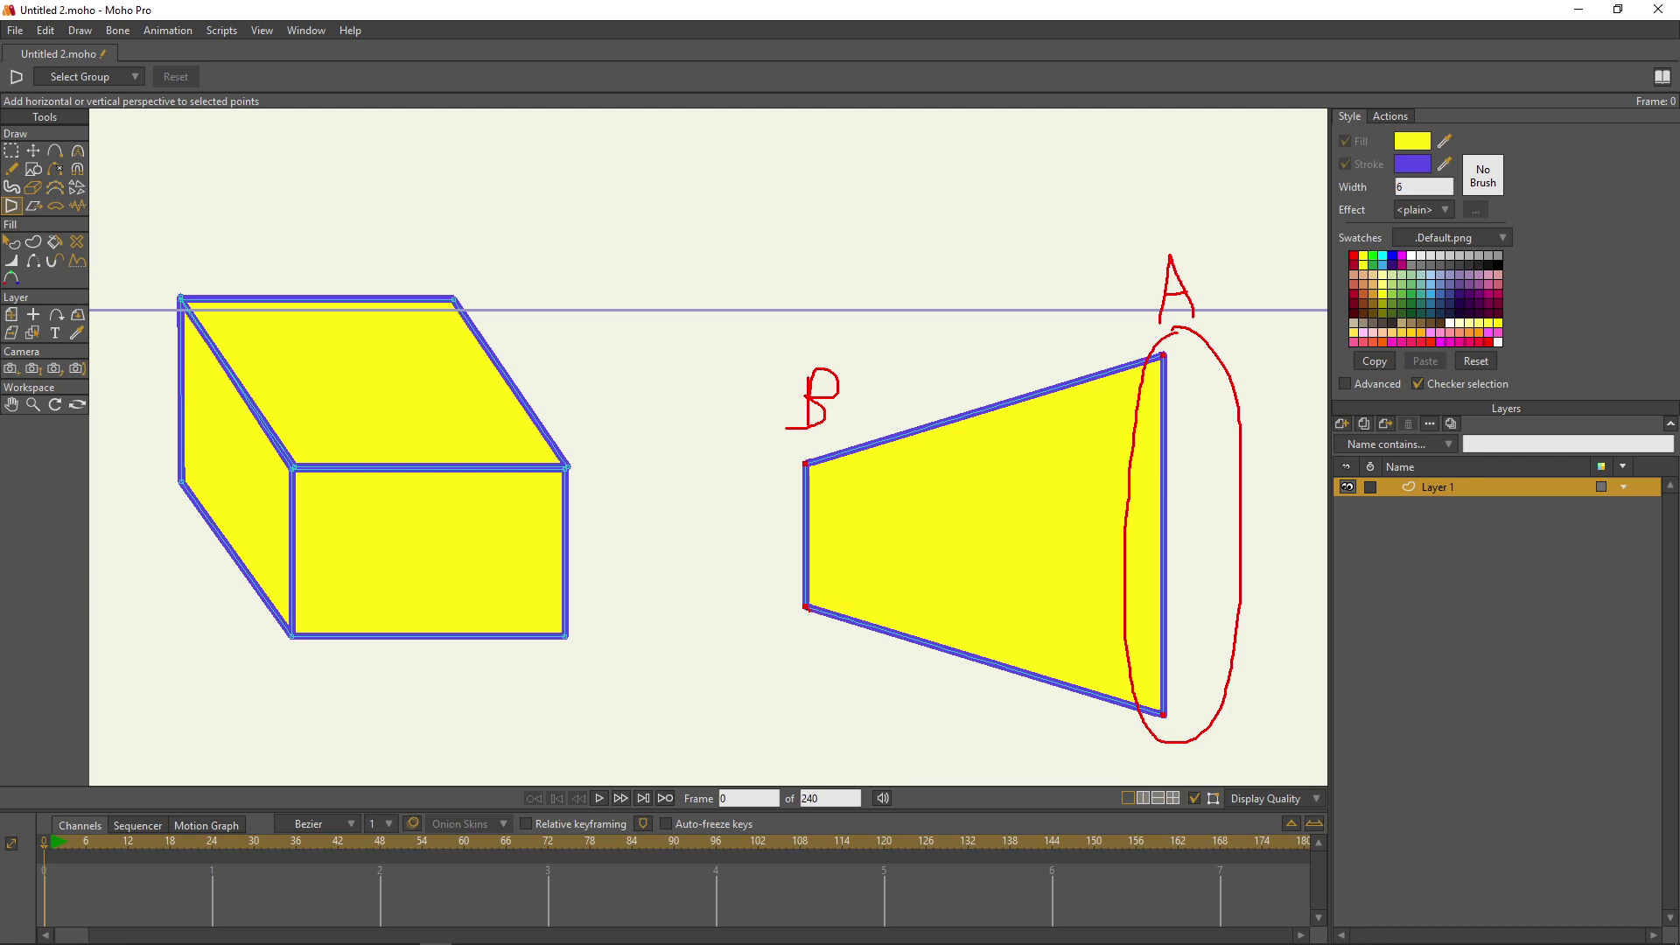
drag(806, 606, 629, 514)
drag(826, 462, 601, 496)
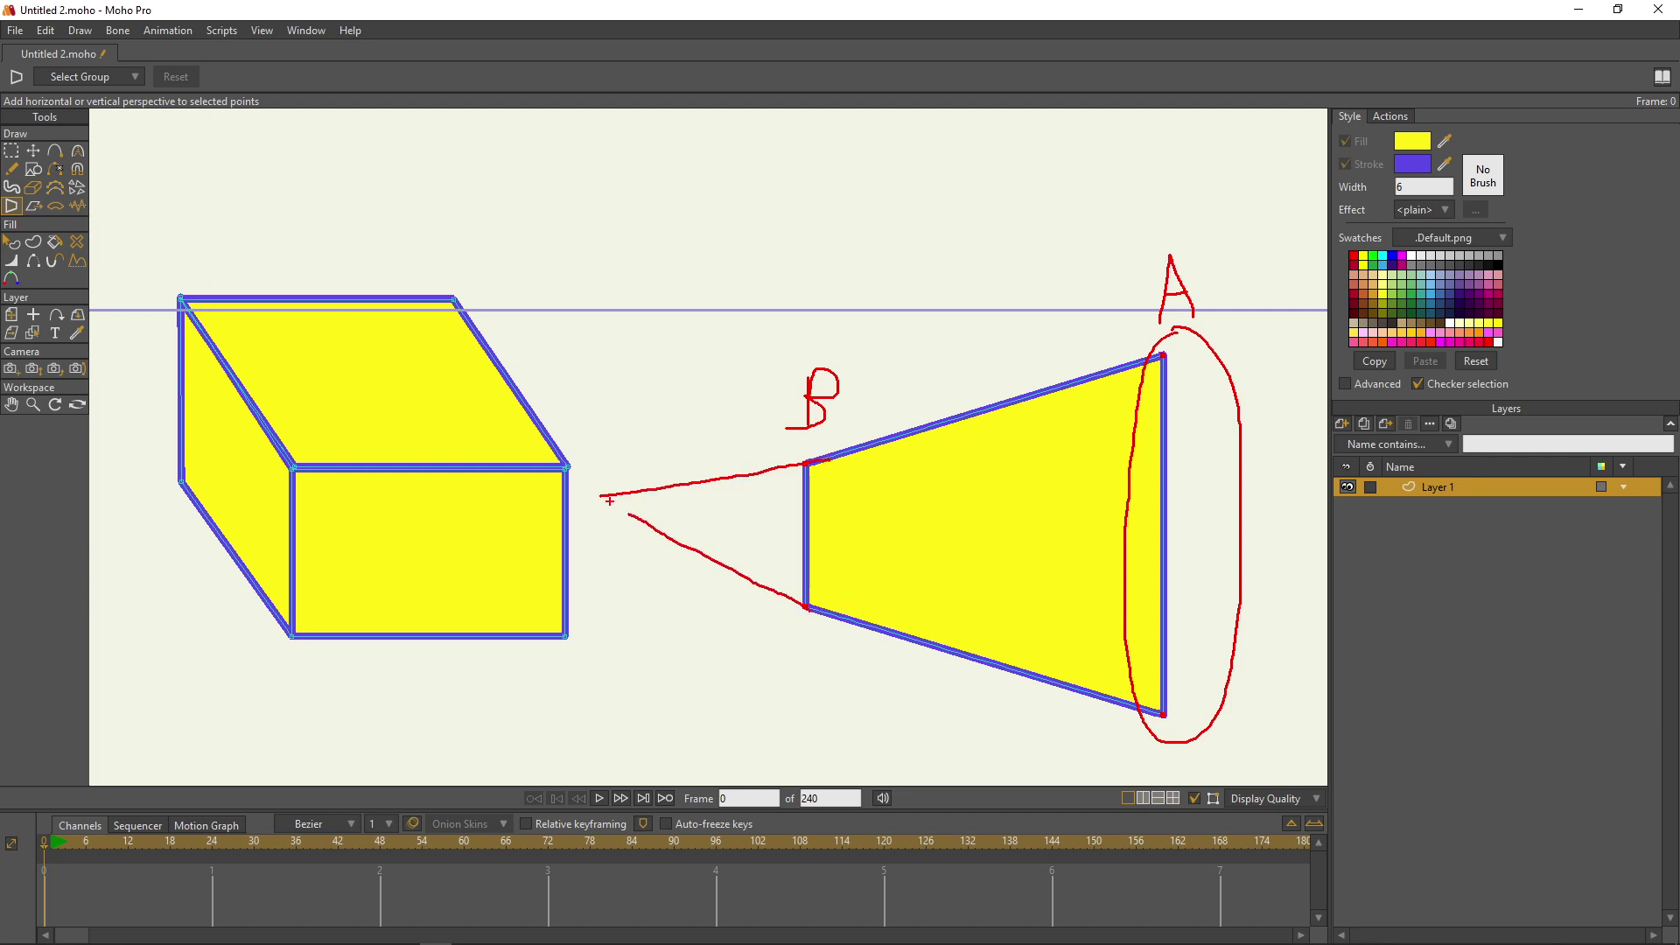
key(Escape)
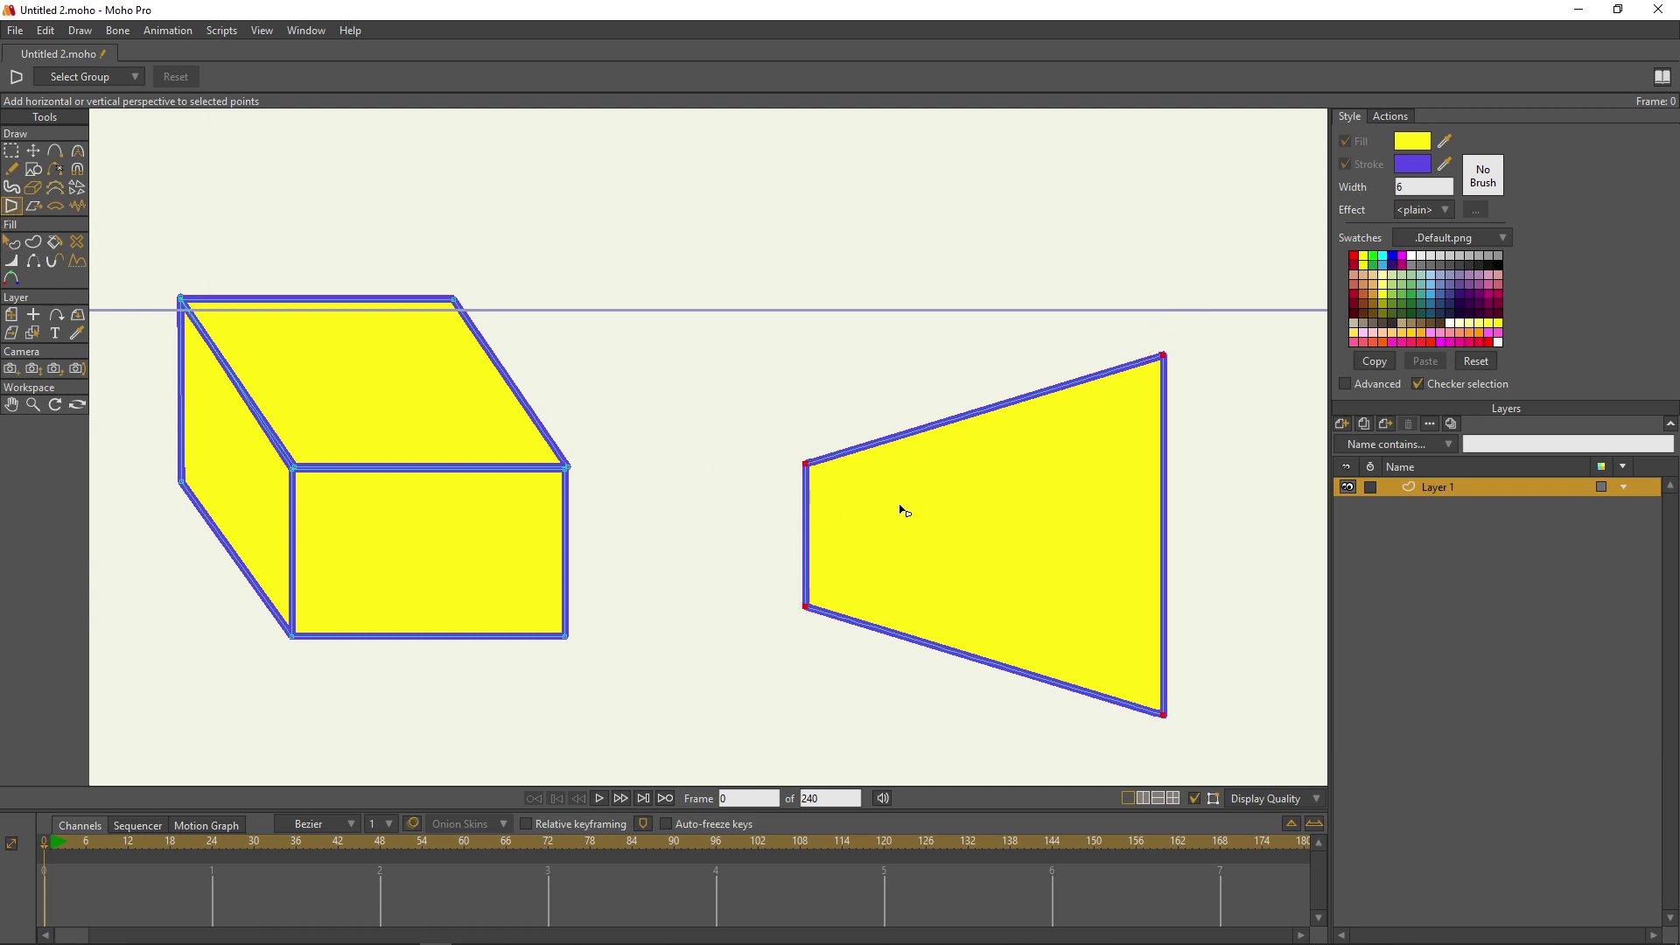
Step: Even out the tapered shape with the opposite horizontal Perspective, then try a vertical taper narrowing its top edge and undo that taper
drag(900, 506, 1091, 585)
drag(956, 538, 956, 363)
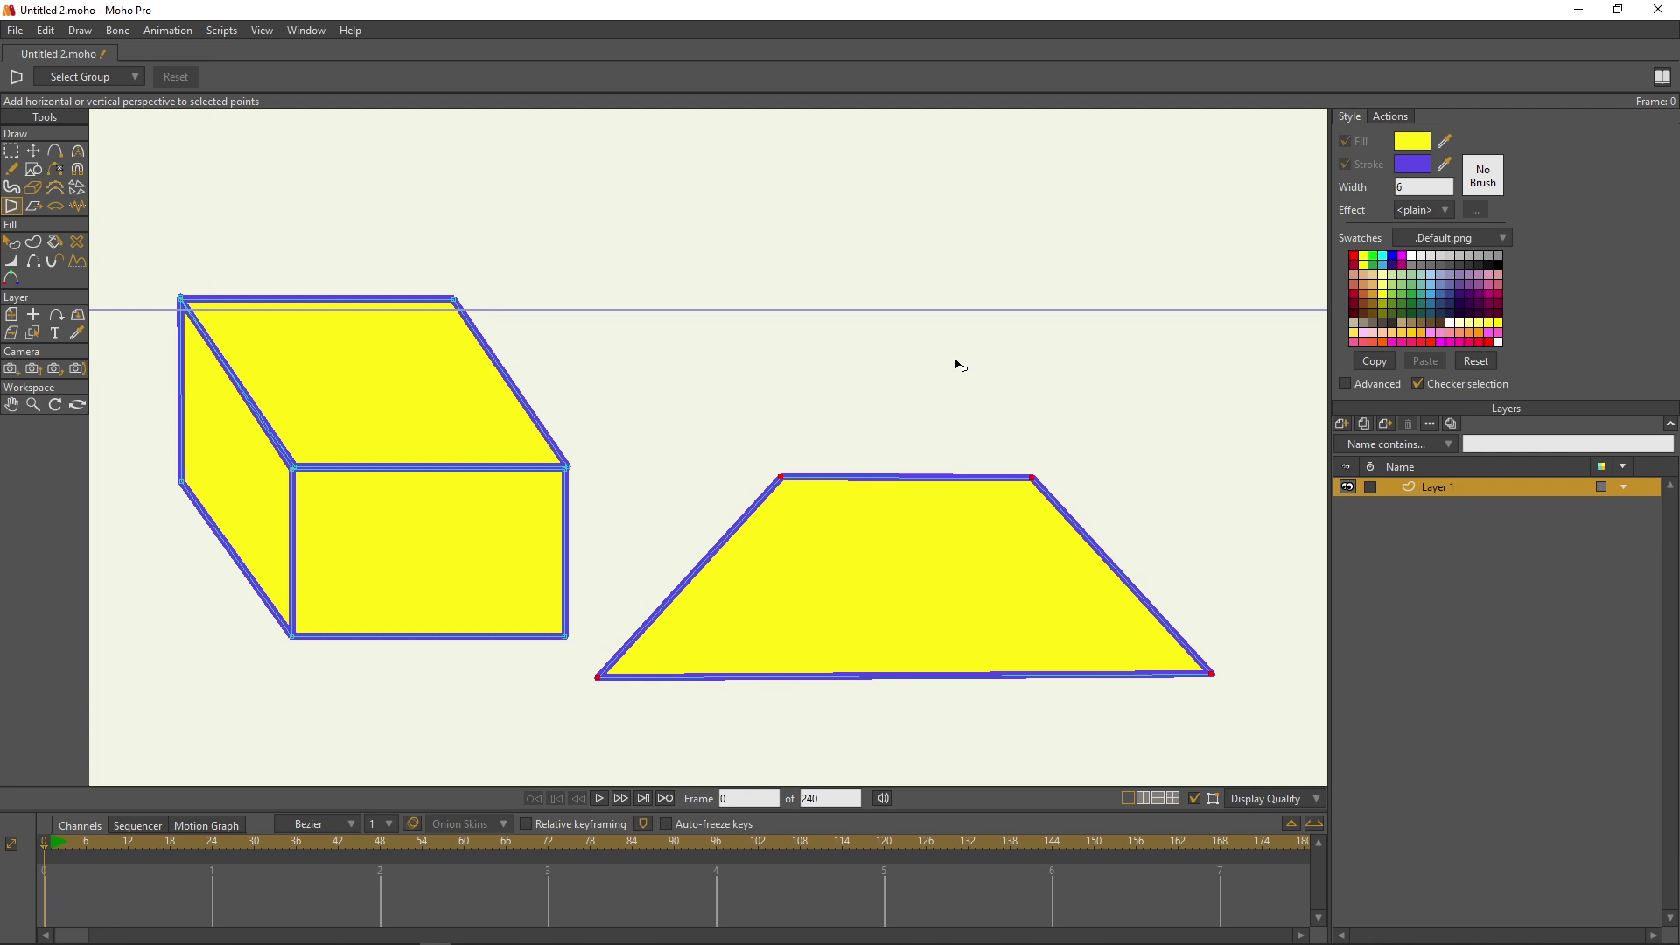
key(ctrl+z)
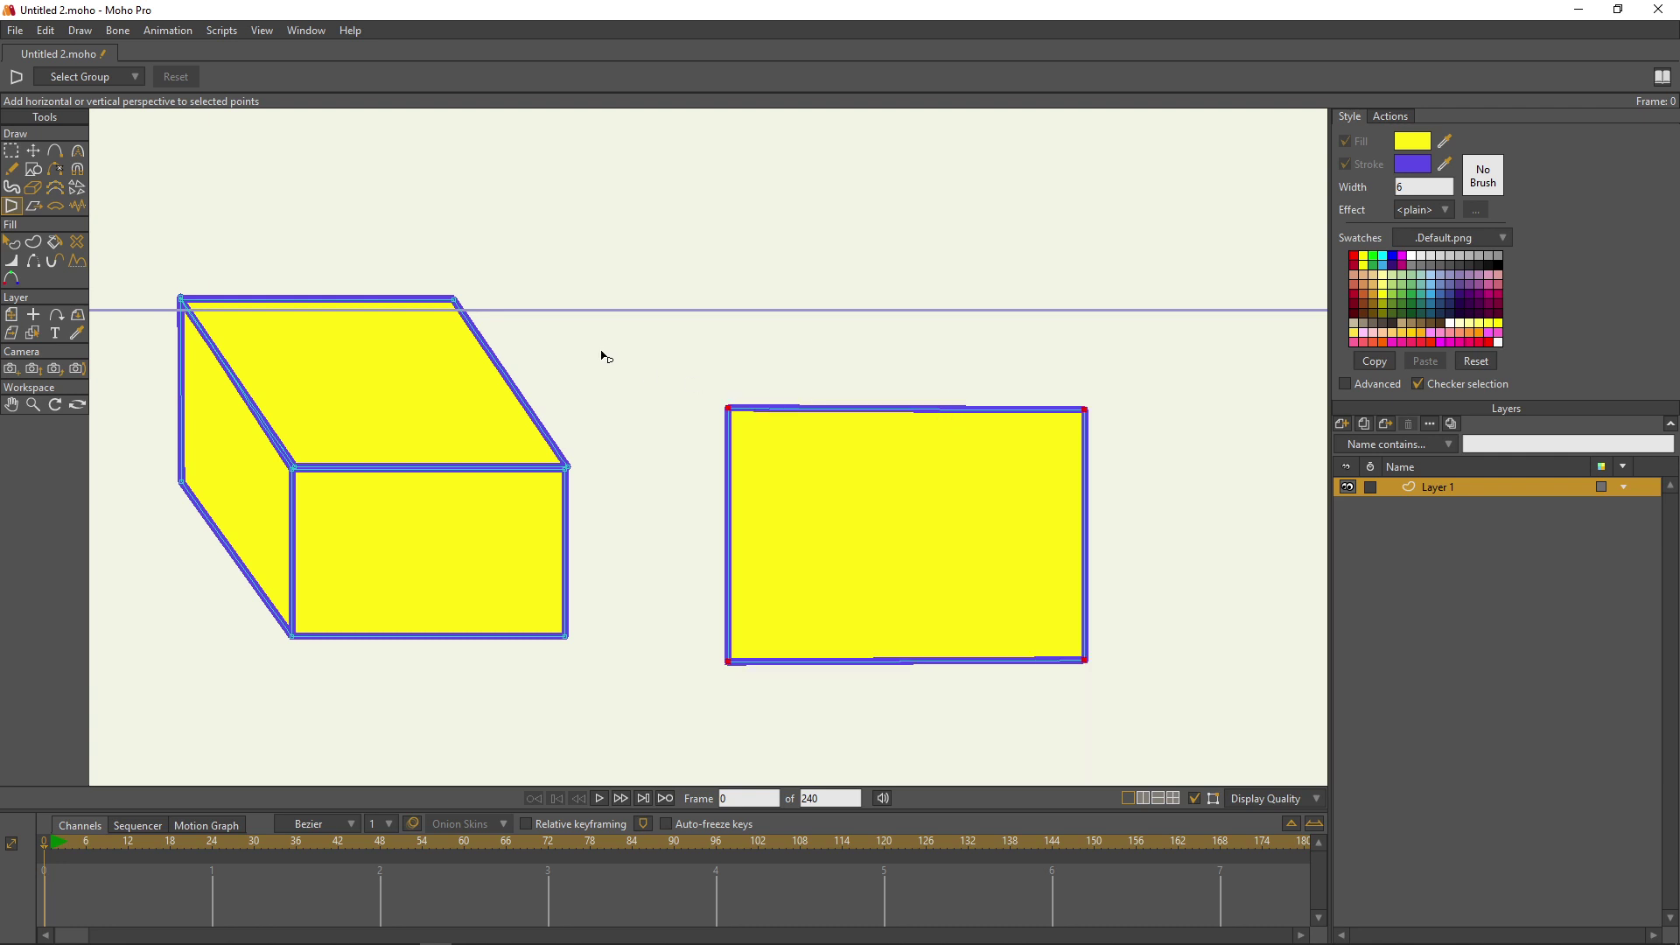
Step: Skew the rectangle slightly in the vertical direction, then try a leftward horizontal skew and undo it
click(34, 206)
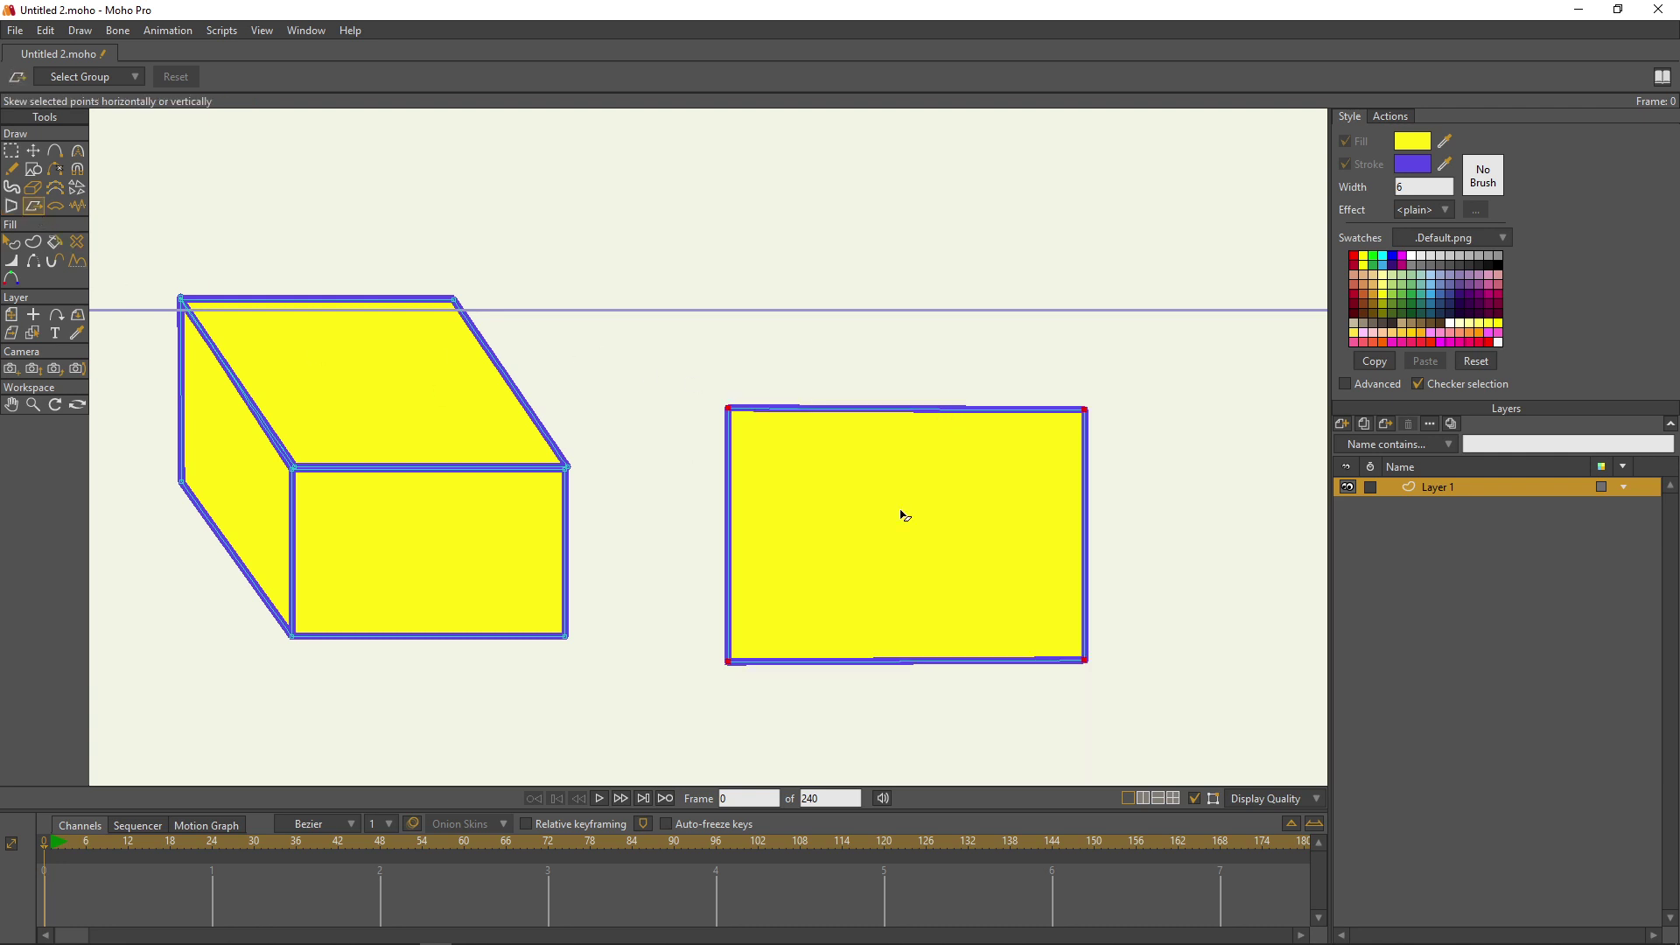
drag(901, 515, 971, 522)
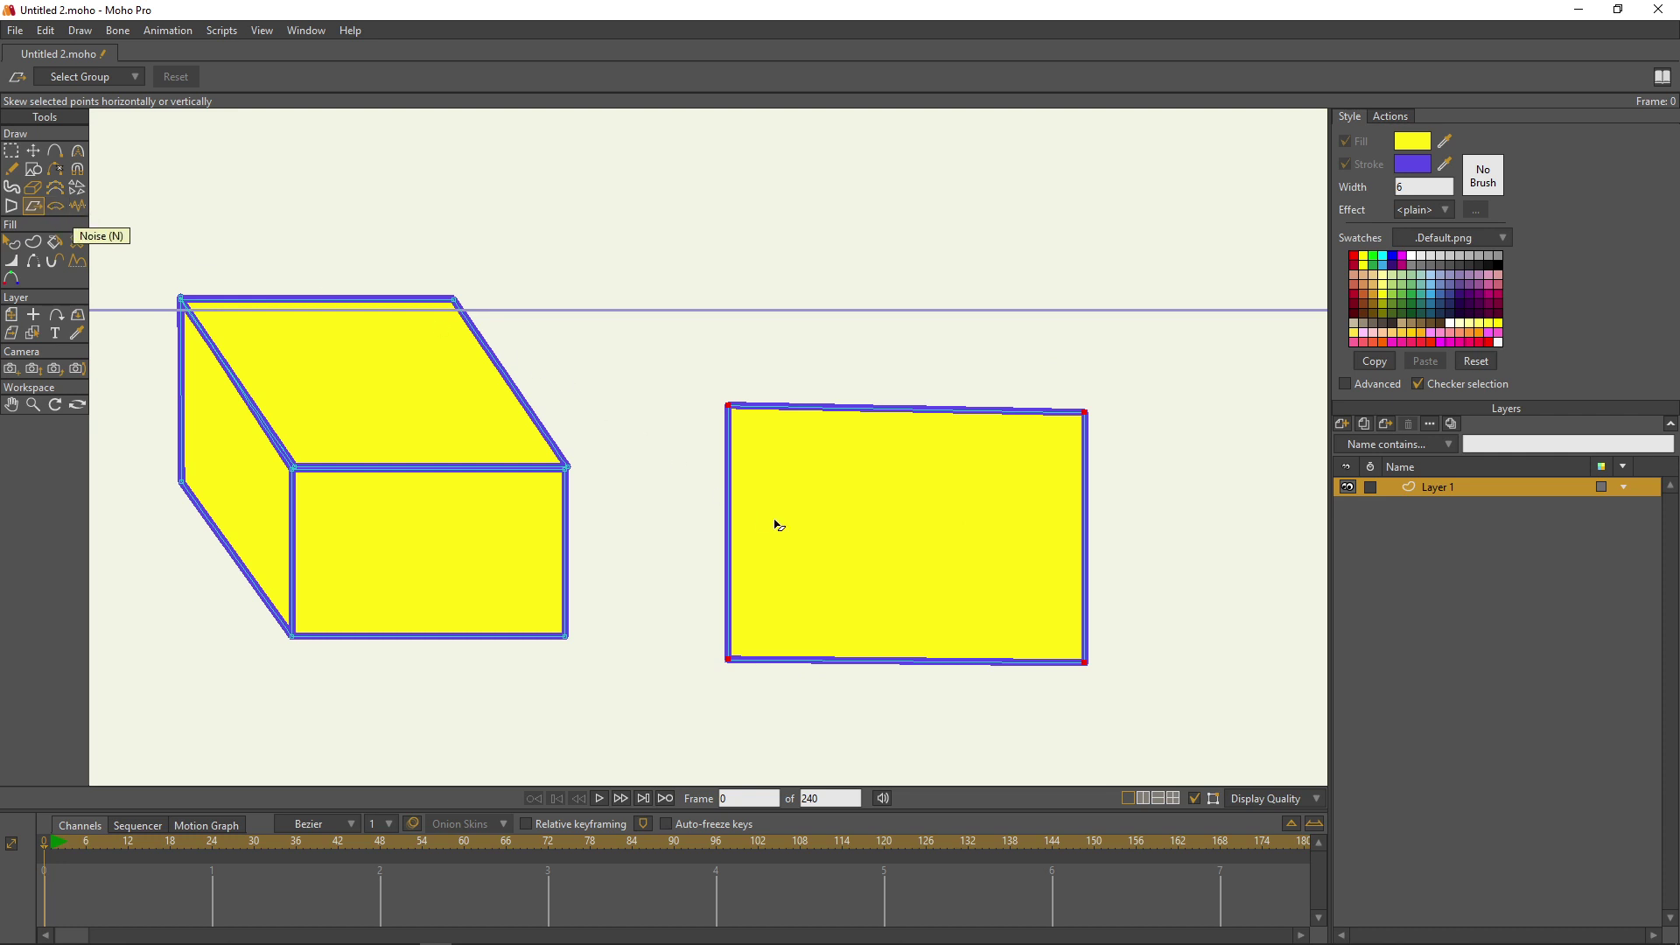
scroll(775, 520, down, 1)
scroll(990, 528, up, 1)
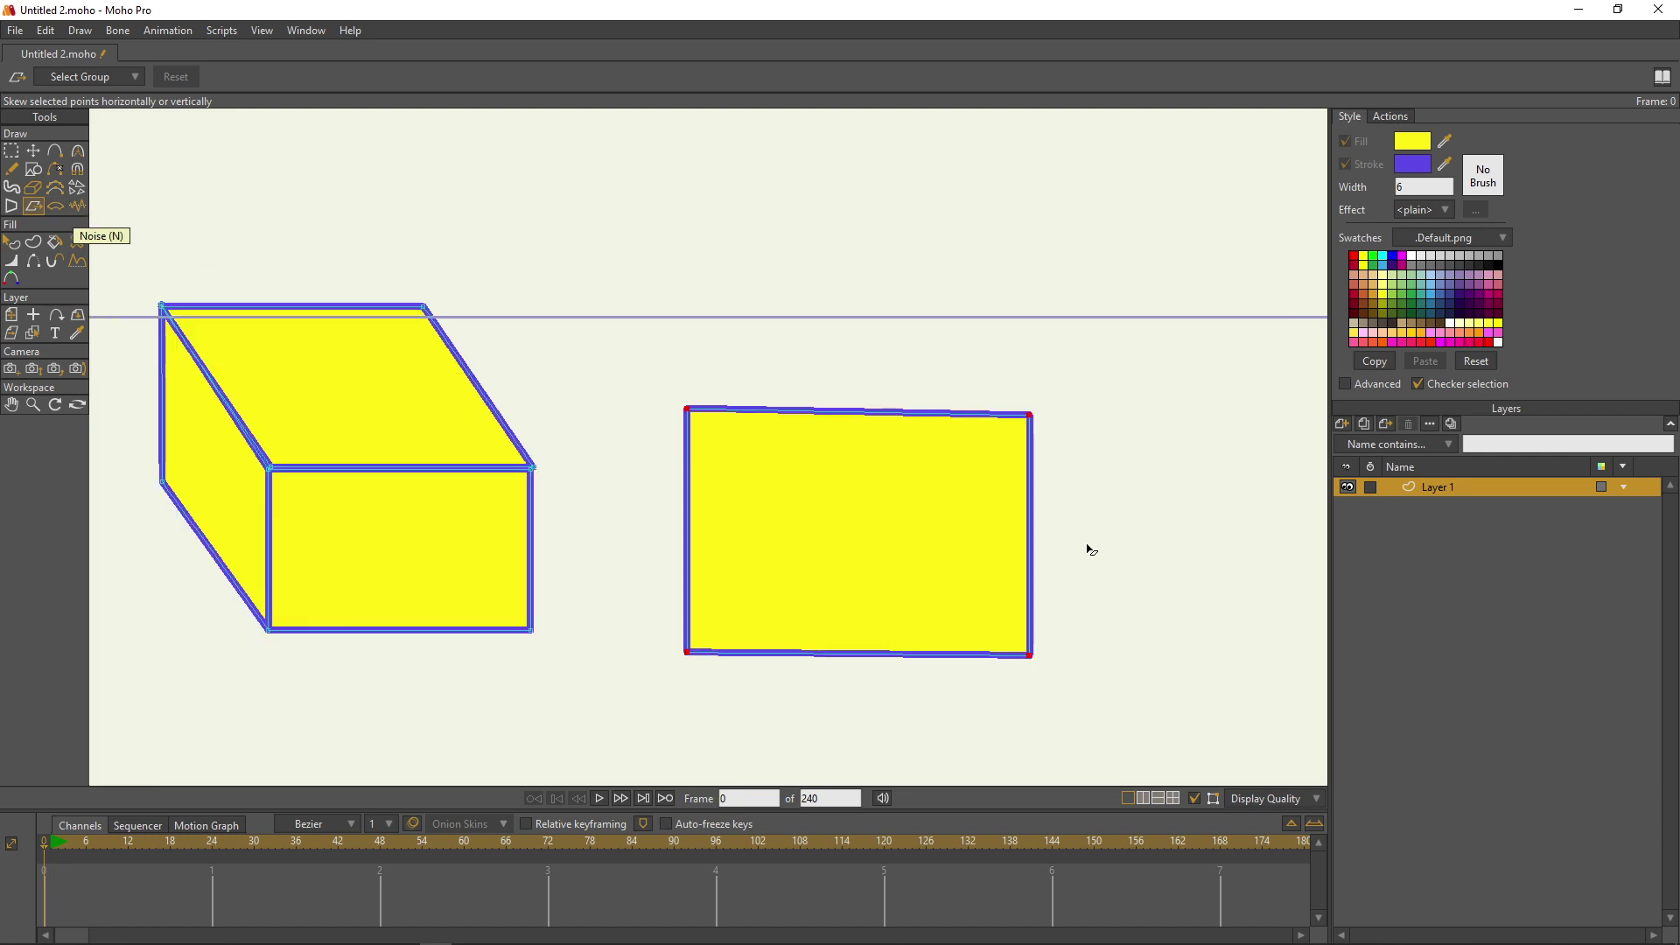
drag(1089, 549, 1095, 464)
drag(864, 400, 667, 450)
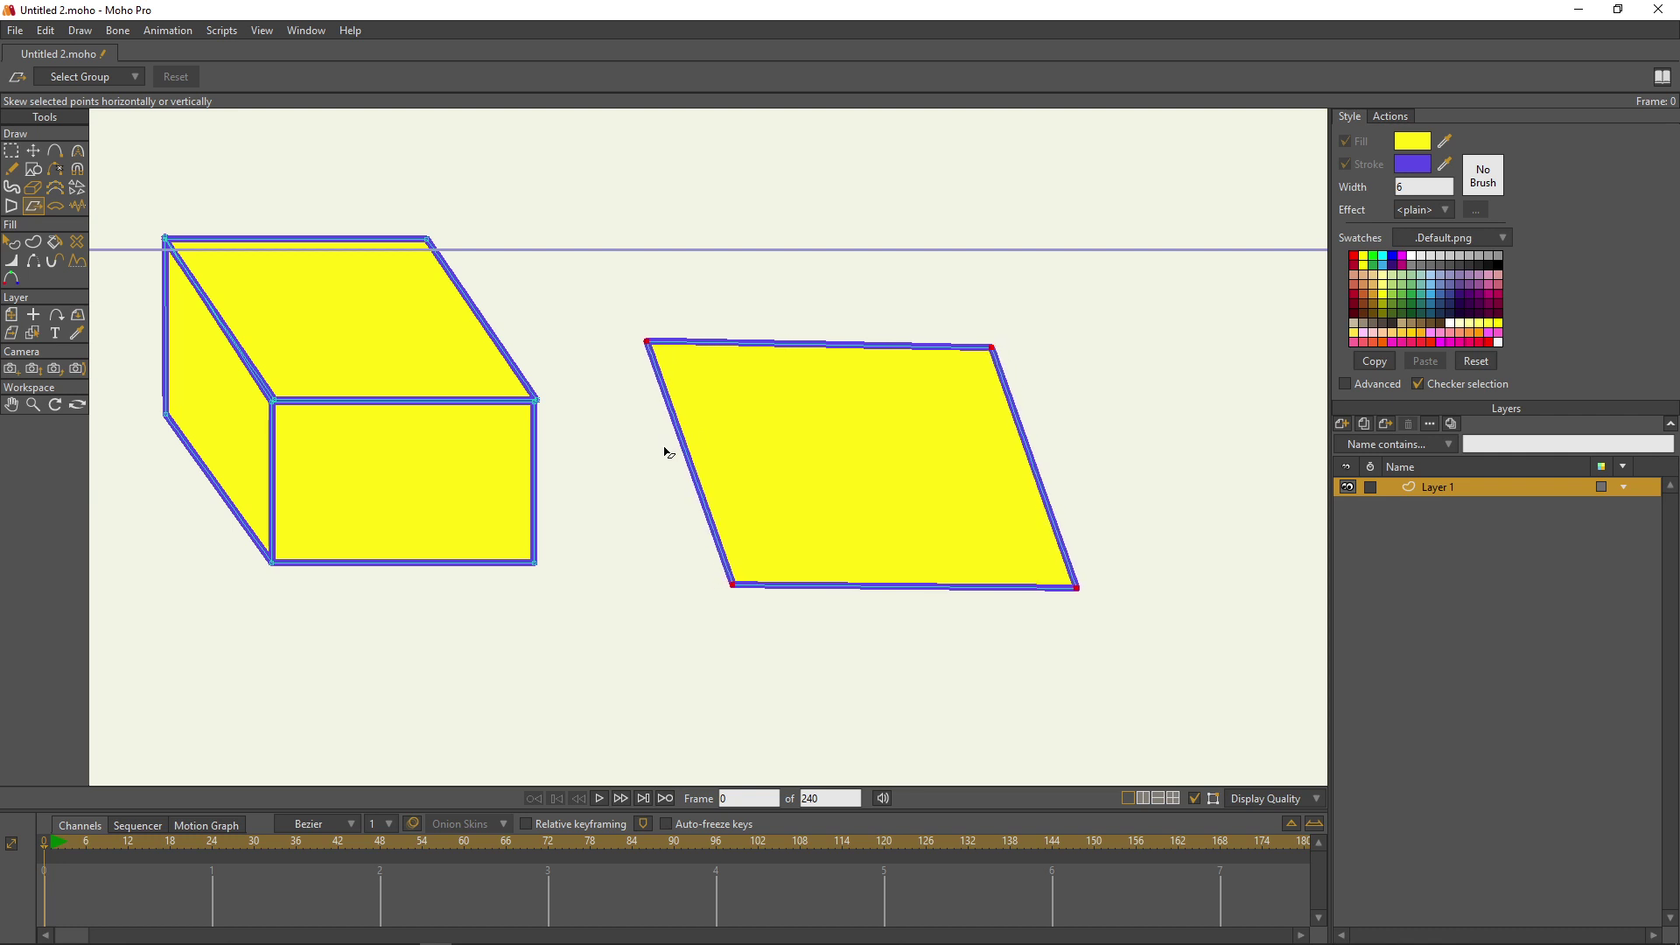
key(ctrl+z)
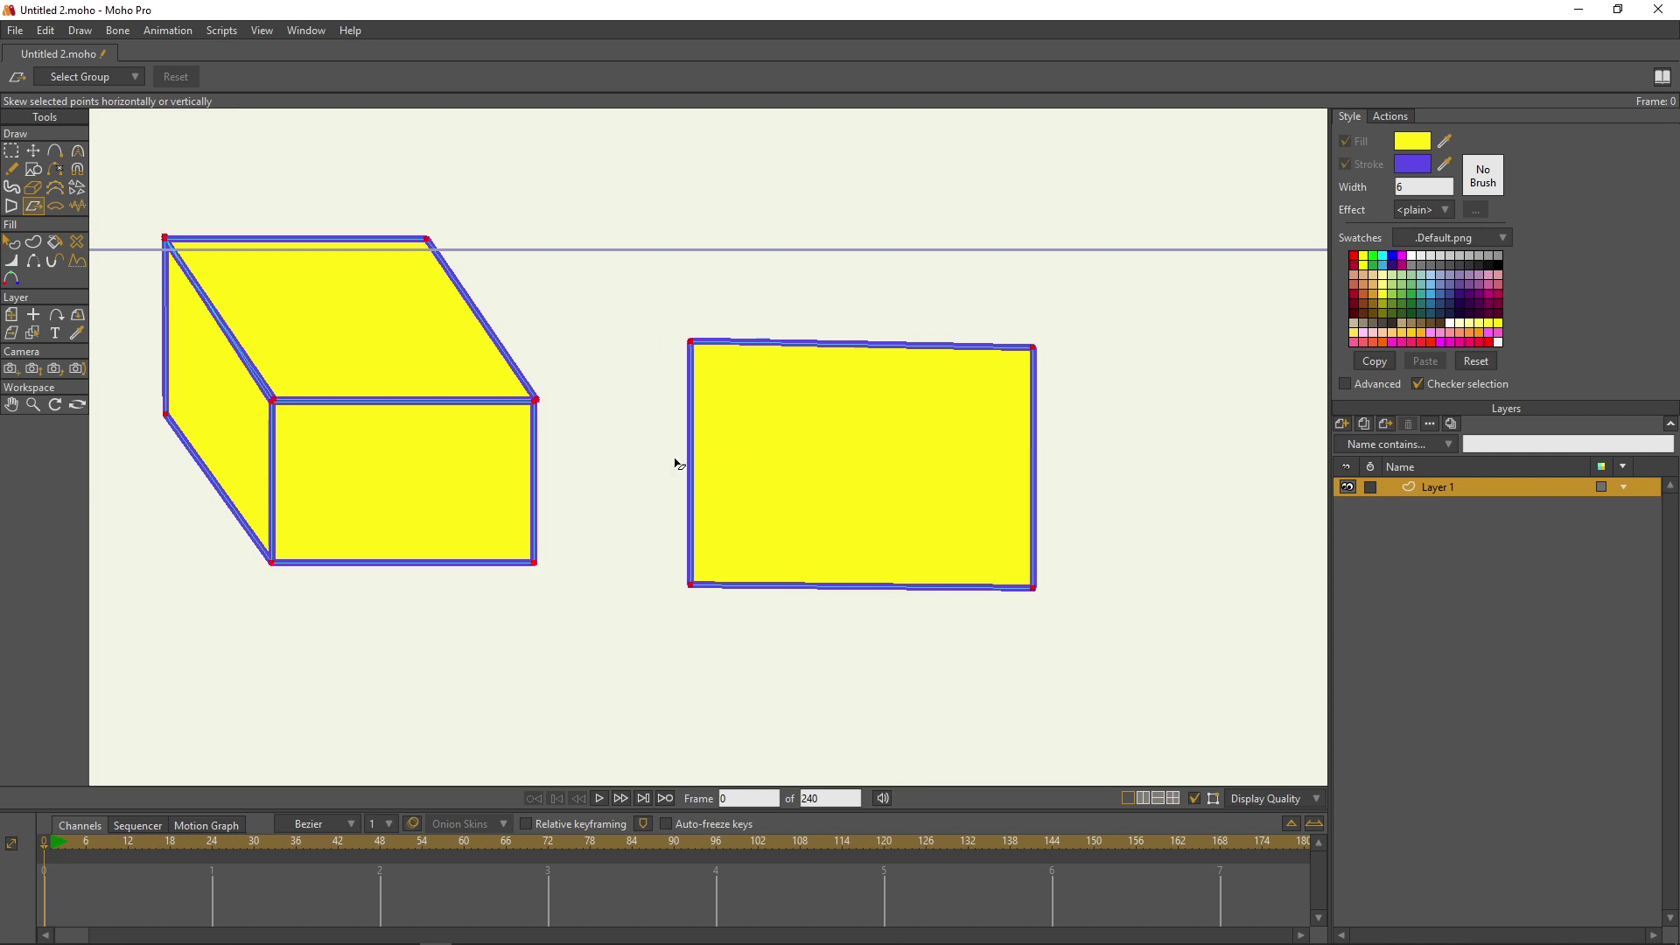
Step: Delete all the points of the three-faced box, keeping only the single rectangle
scroll(517, 481, down, 1)
key(g)
drag(152, 191, 586, 631)
key(Delete)
scroll(810, 506, up, 1)
scroll(814, 454, up, 1)
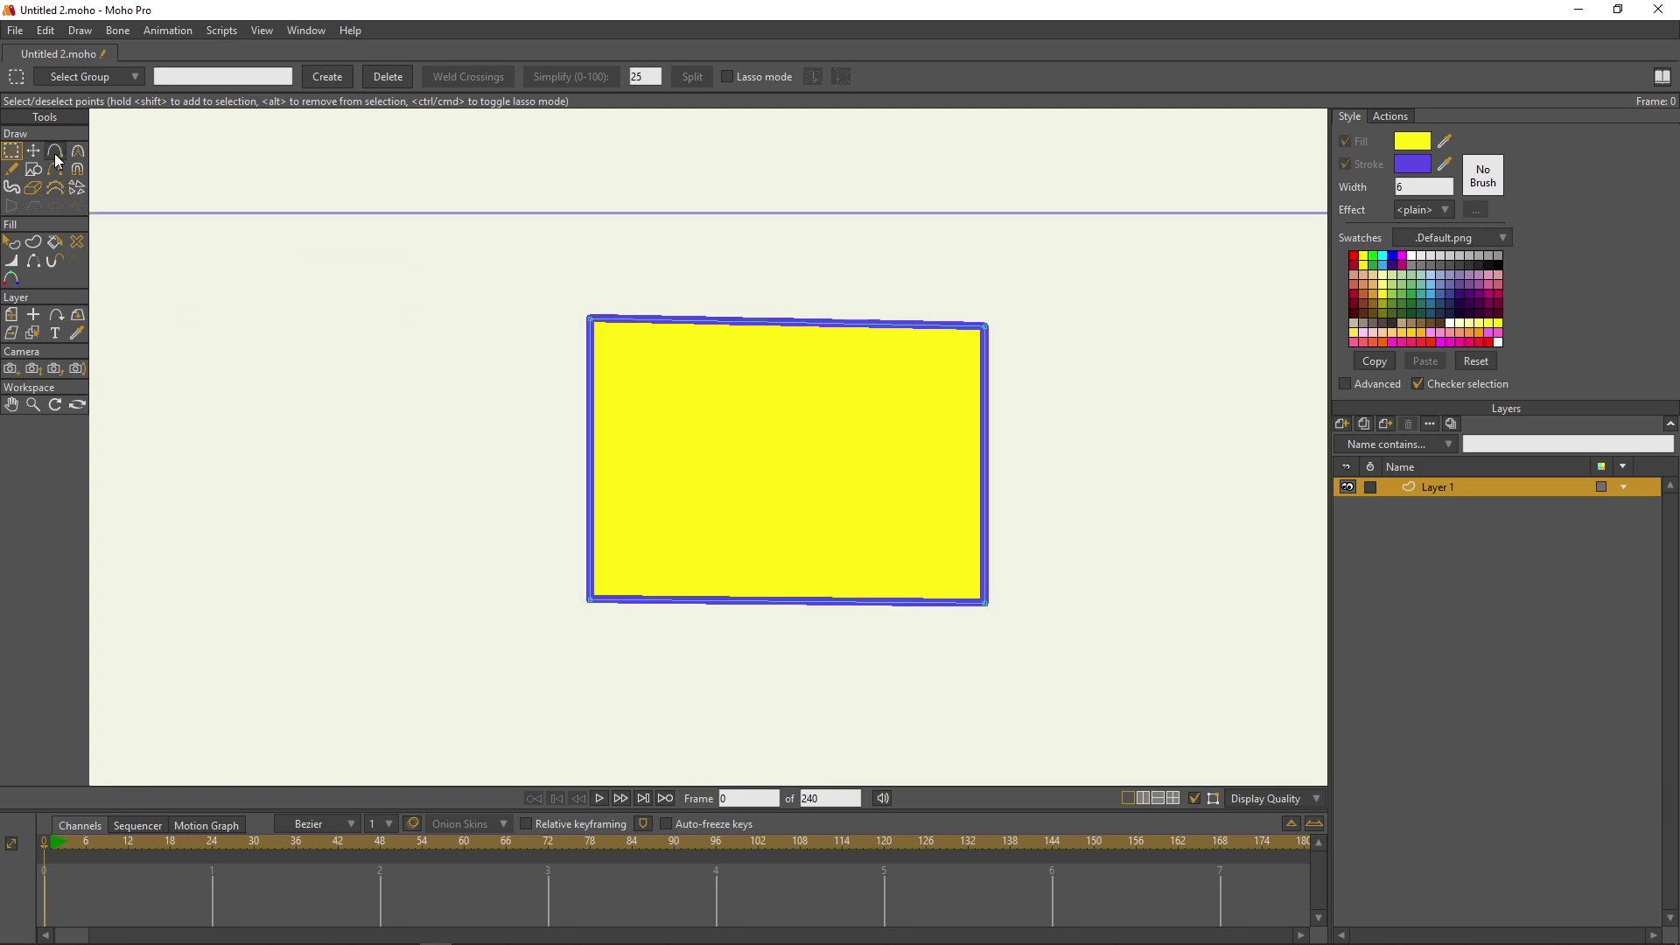
Step: Add a series of extra points along the rectangle's top and bottom edges
click(55, 153)
click(740, 321)
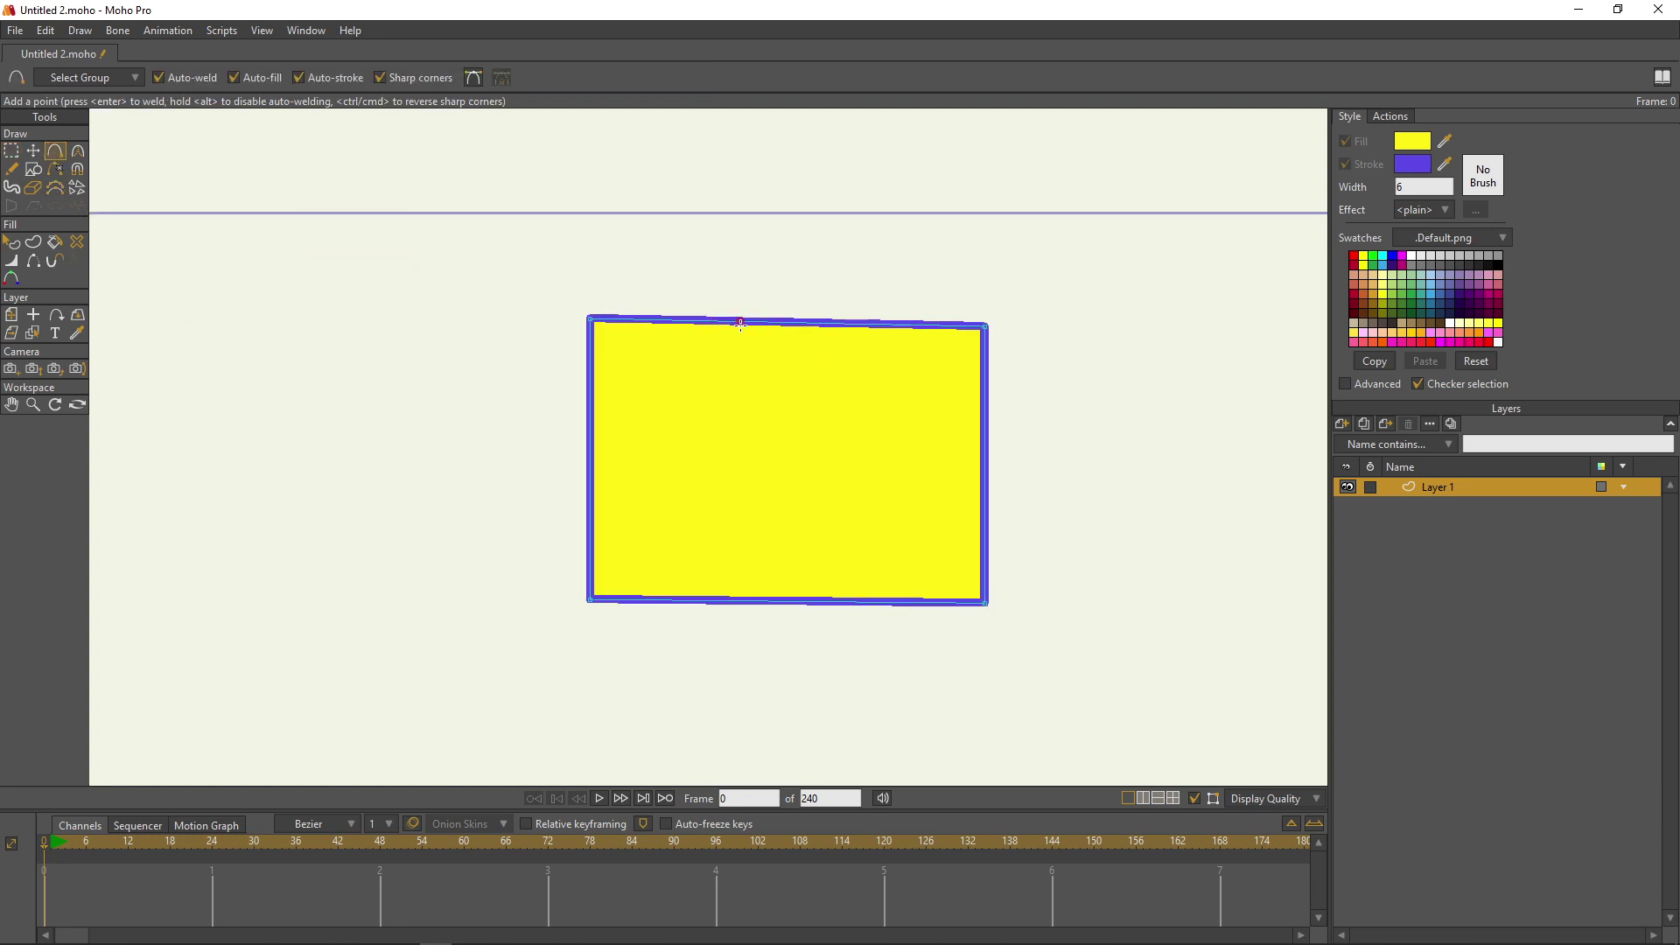
click(781, 321)
click(815, 323)
click(846, 323)
click(882, 325)
click(903, 324)
click(930, 325)
click(707, 327)
click(657, 321)
click(702, 599)
click(744, 600)
Step: Select all the rectangle's points, try bending them into a fan-like arc with Bend Points, and undo the bend
click(55, 187)
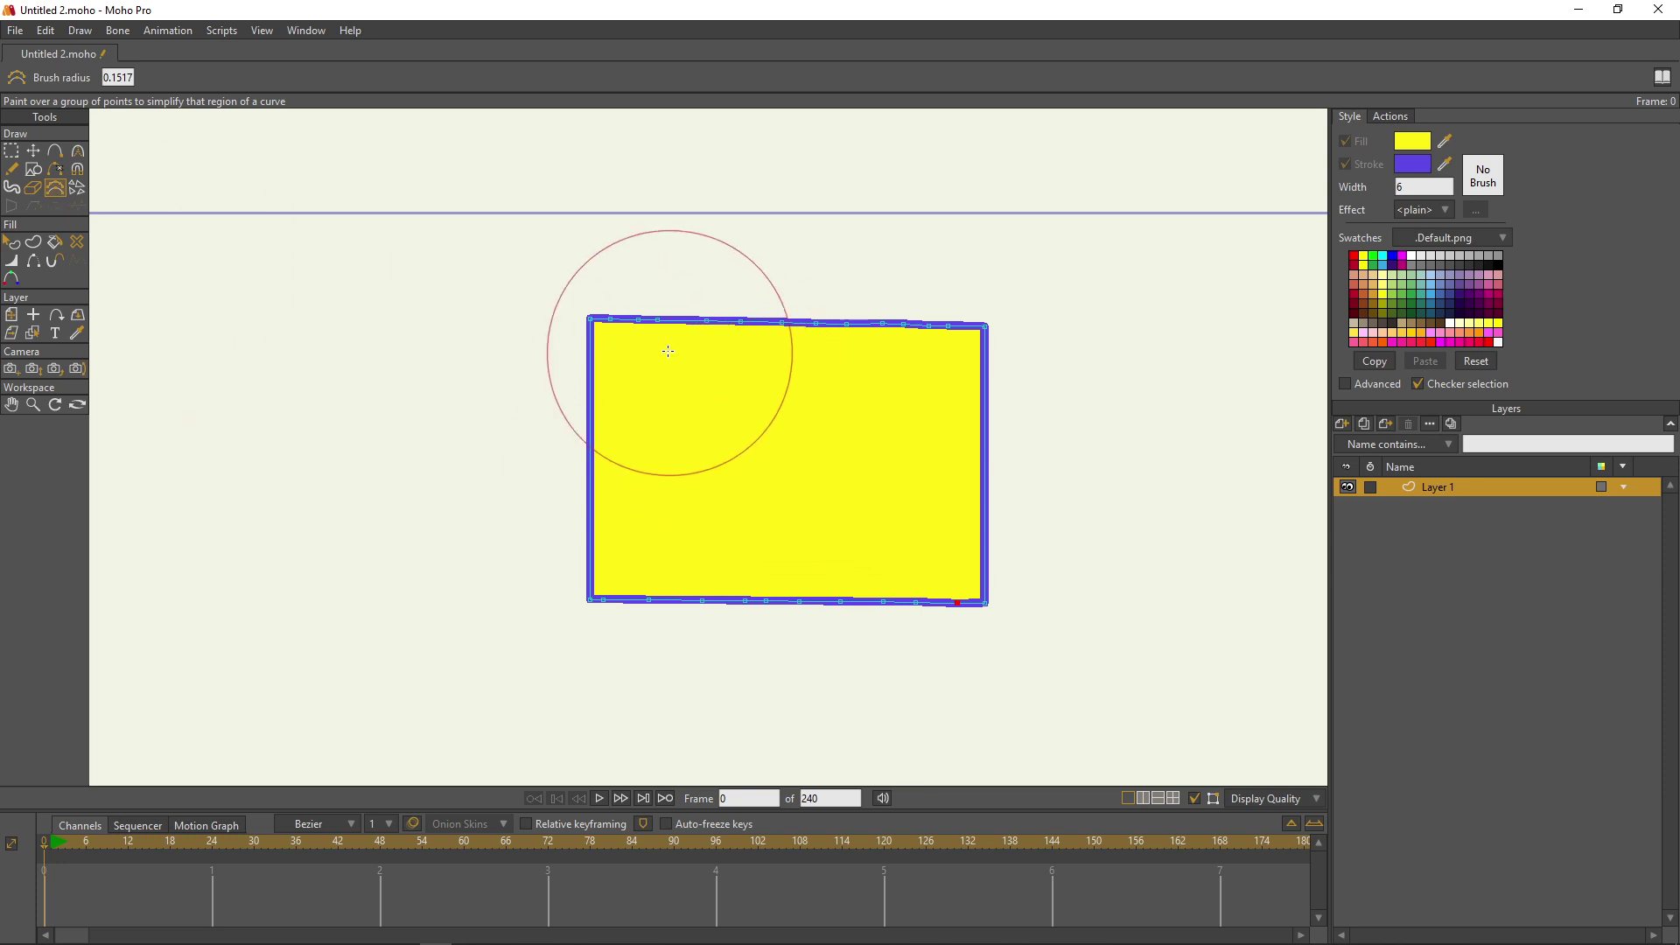
click(11, 150)
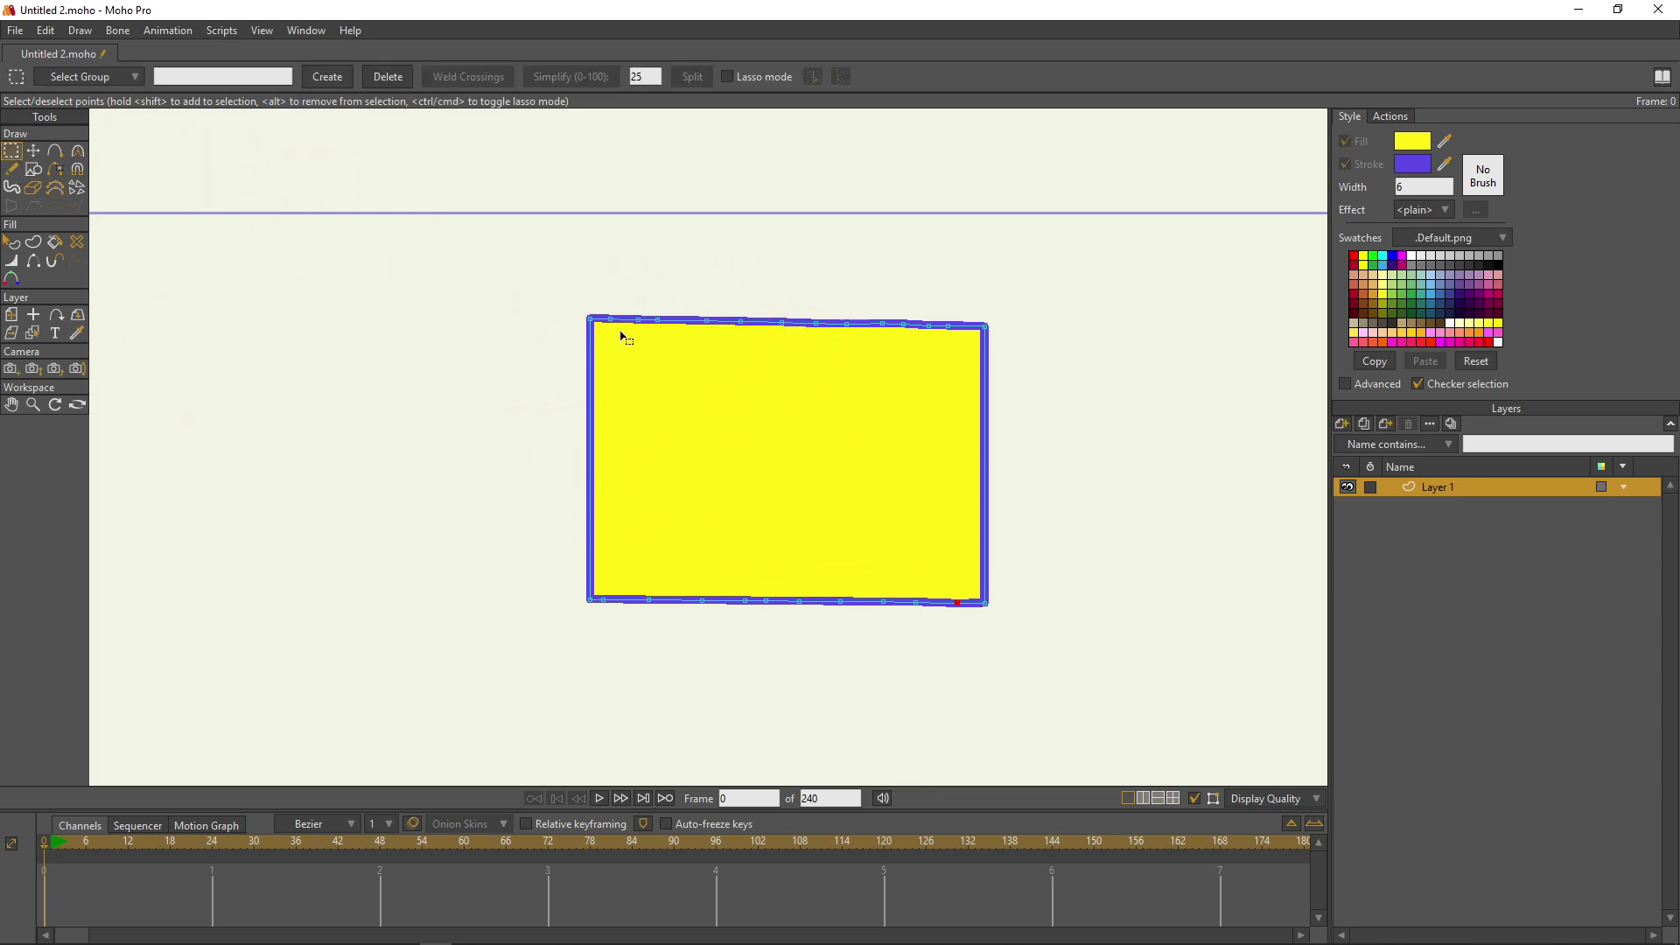
drag(543, 267, 1103, 685)
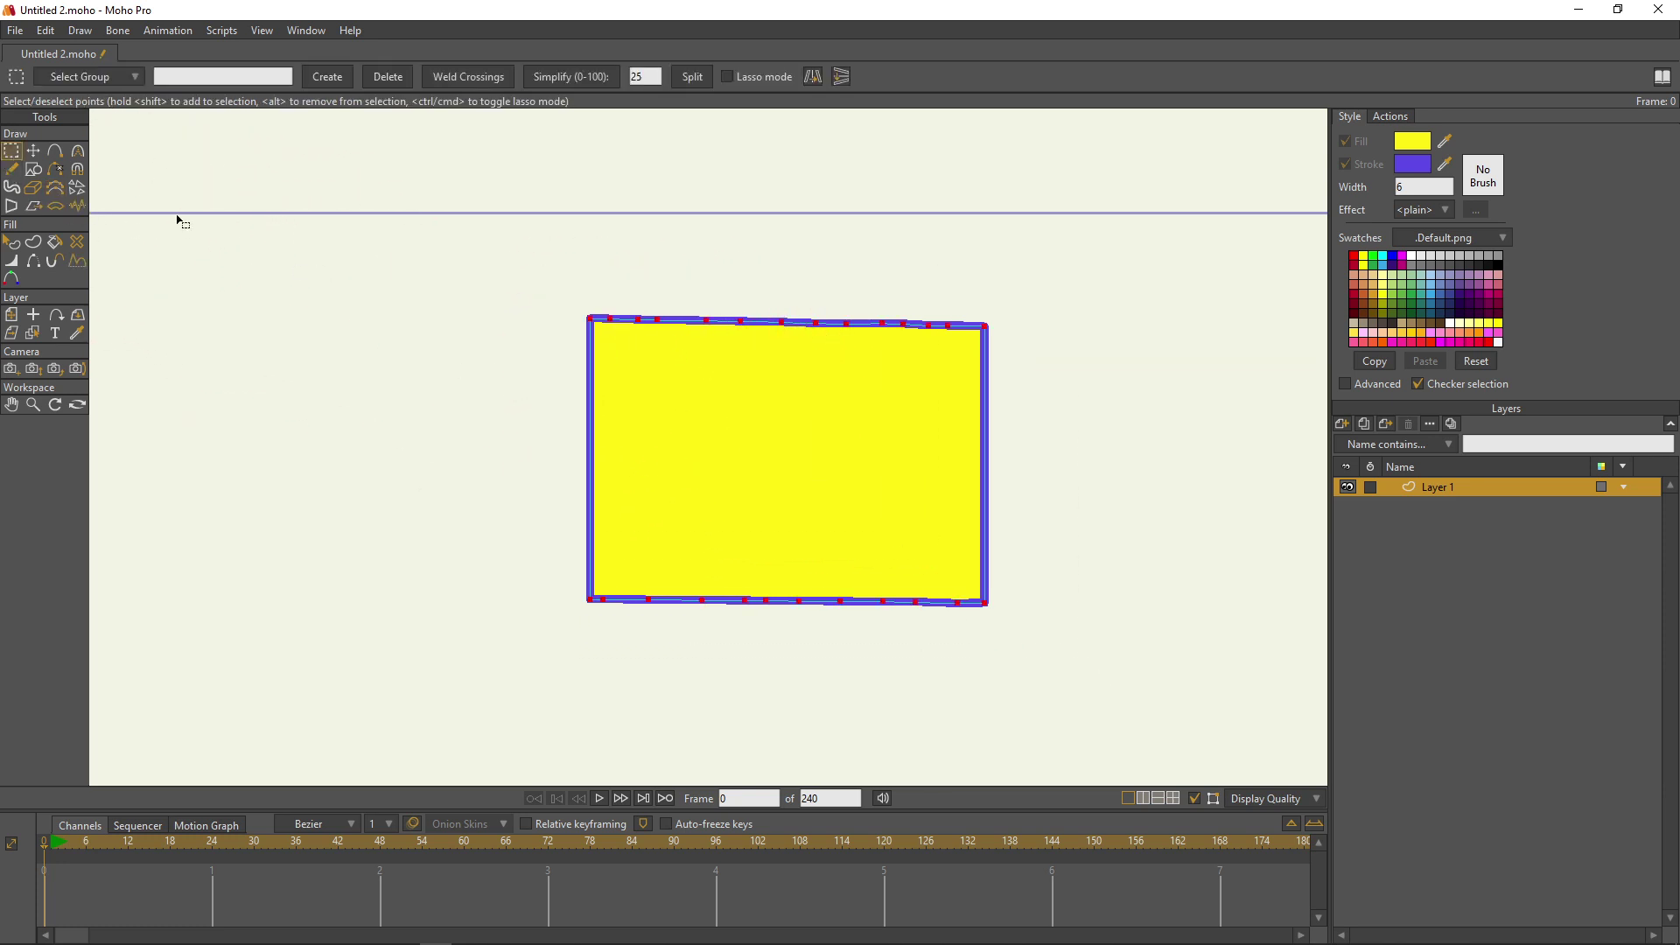
click(58, 206)
drag(810, 472, 841, 698)
drag(802, 598, 794, 450)
drag(779, 529, 747, 716)
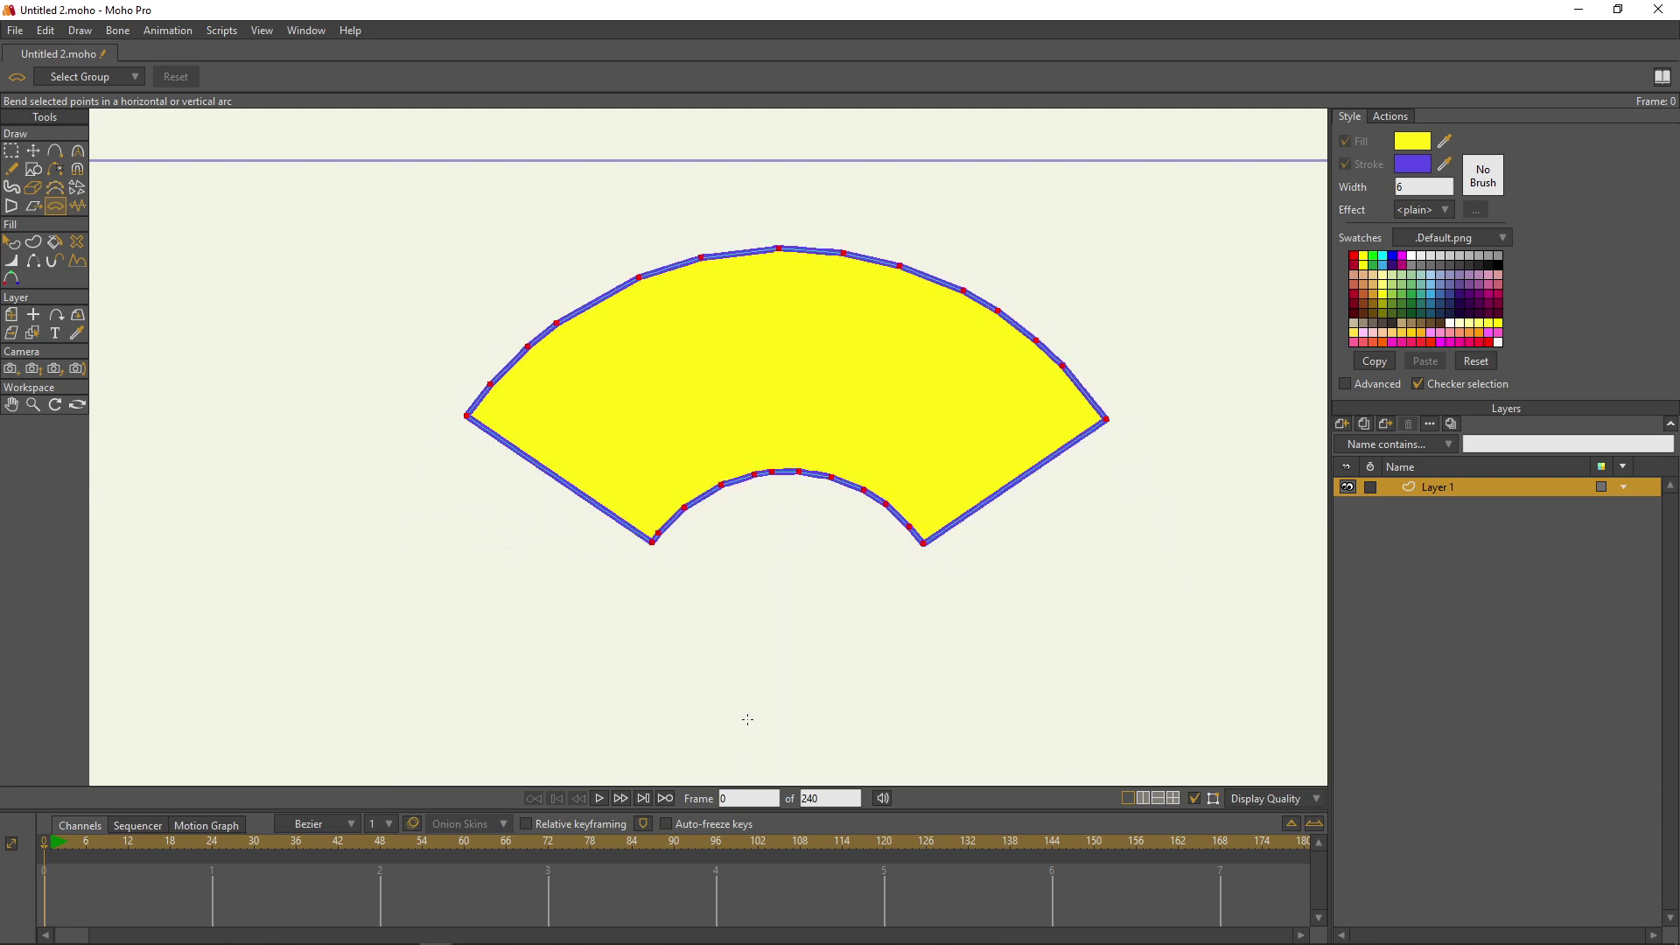
key(ctrl+z)
scroll(722, 308, up, 2)
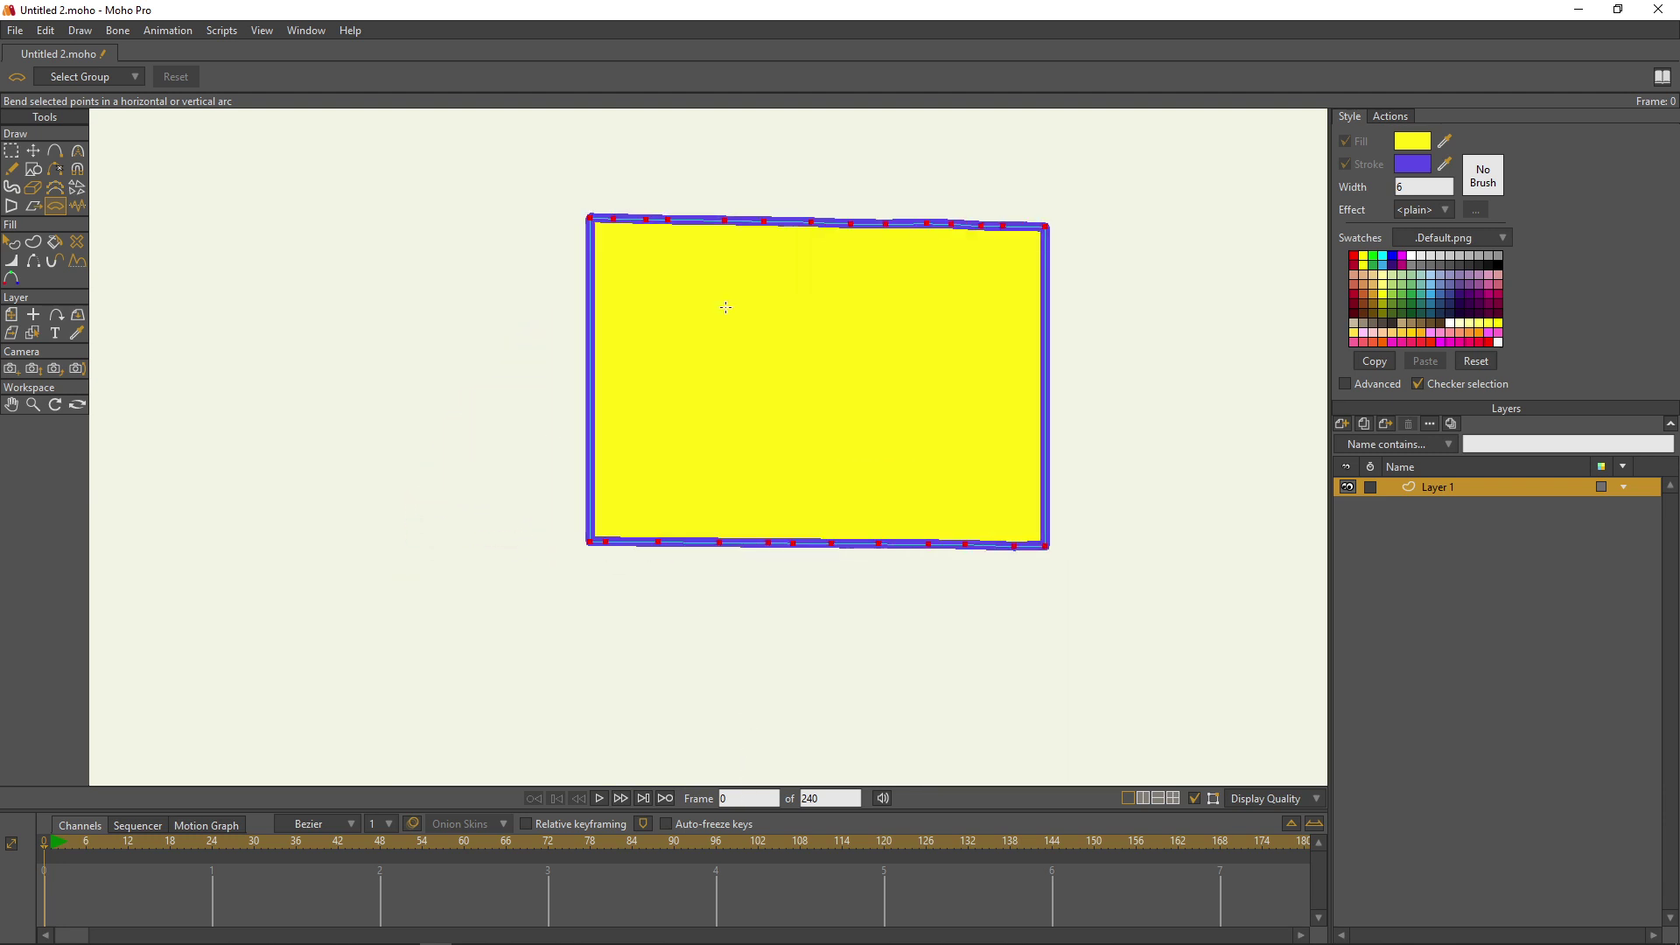
Step: Randomly distort the rectangle's selected points with the Noise tool, applying it several times until the outline is strongly jagged
scroll(722, 308, down, 2)
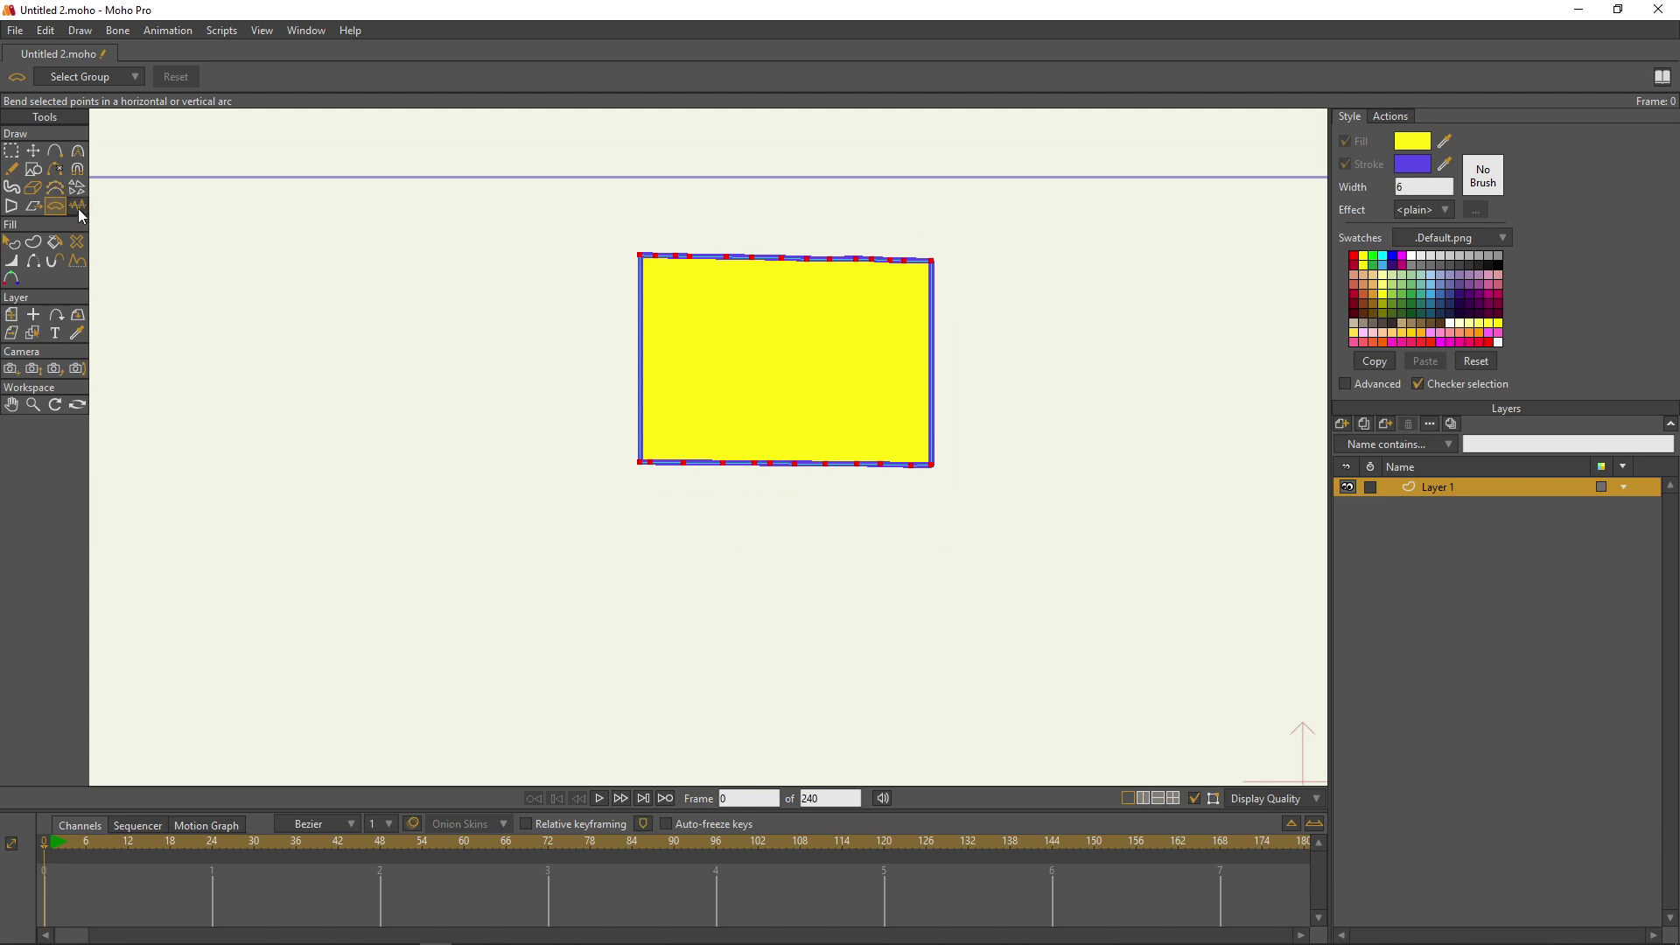
click(81, 216)
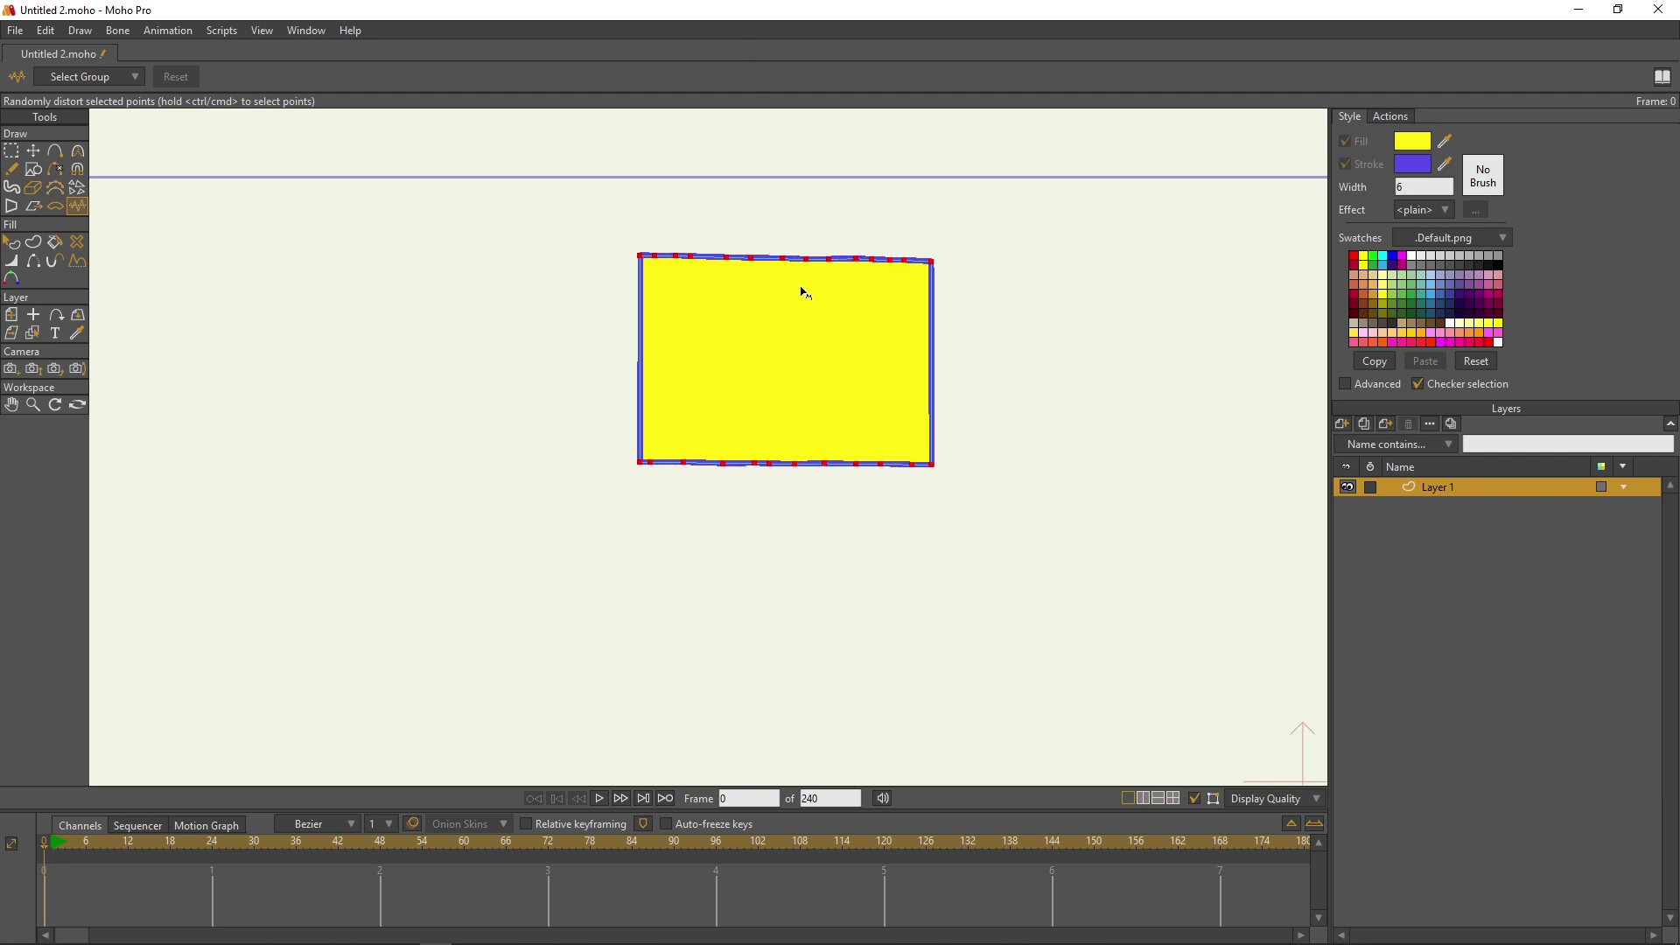
drag(802, 289, 1032, 454)
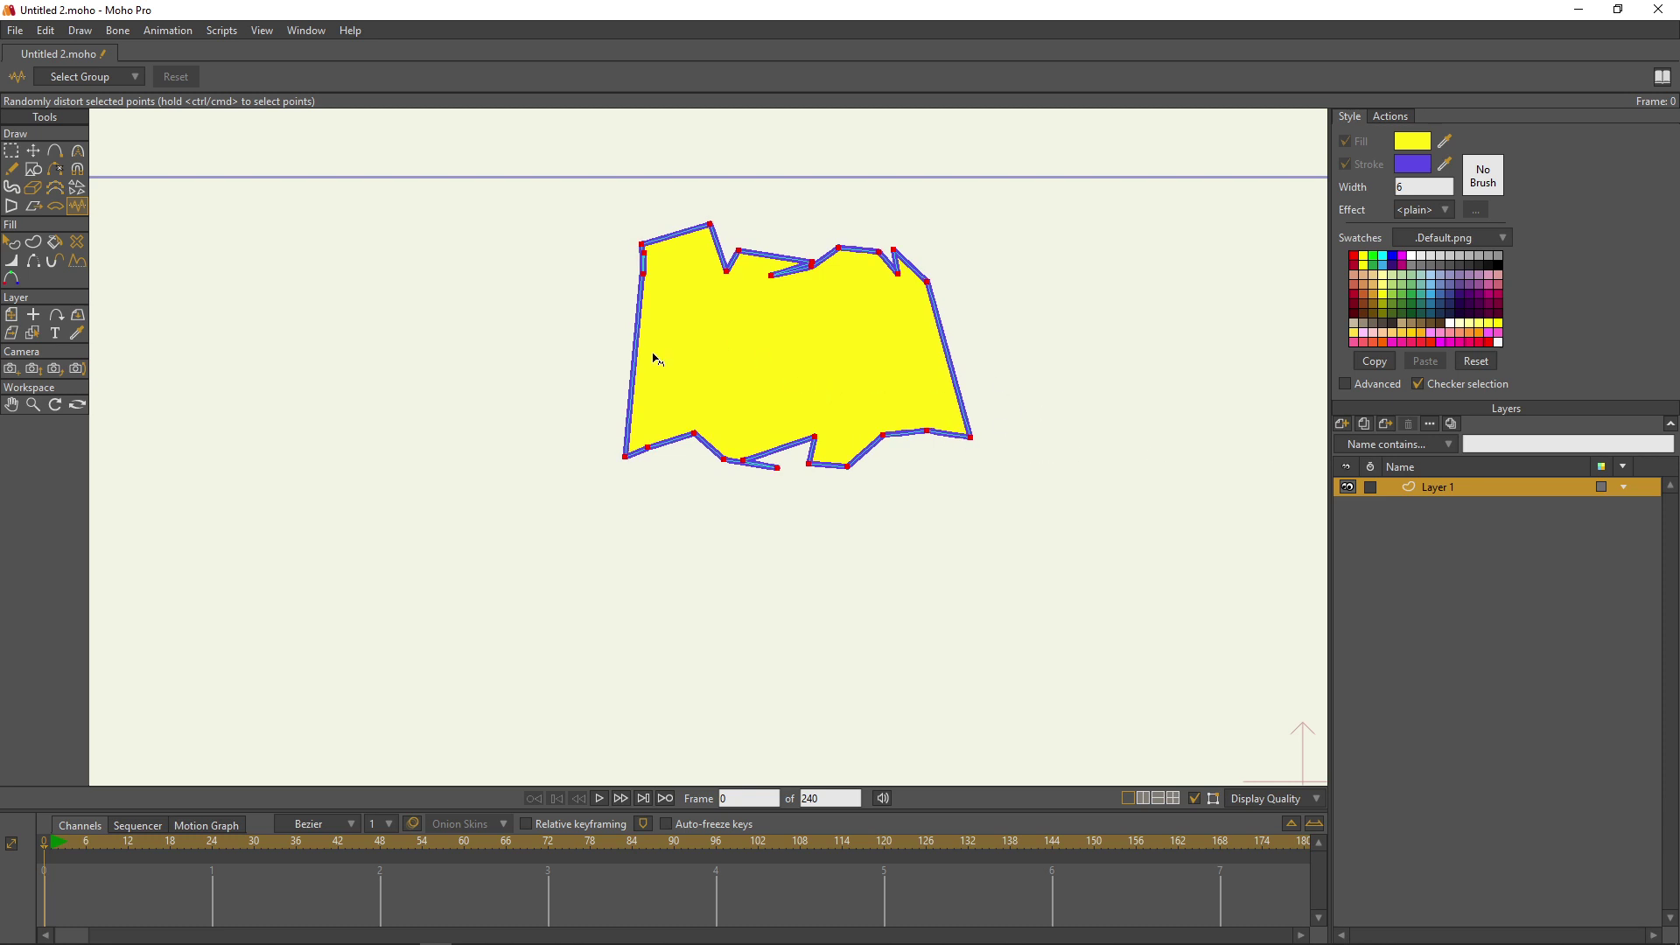
drag(795, 368, 1470, 343)
drag(804, 416, 1222, 425)
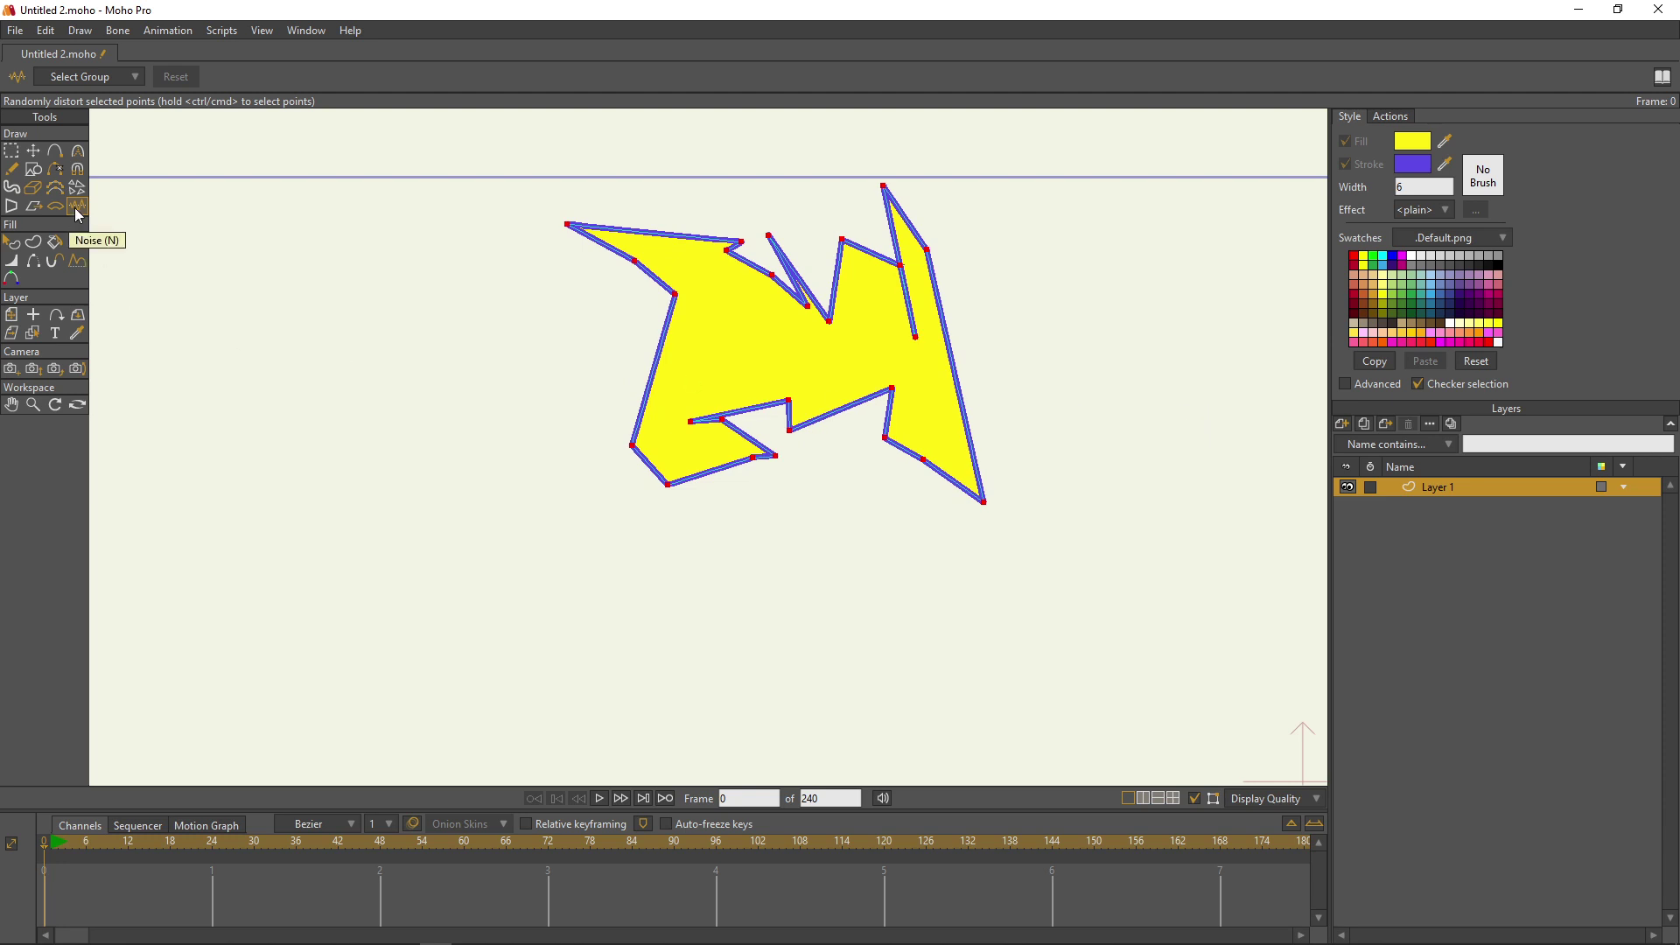
Step: Select all the points of the jagged shape and move it slightly down and to the left
scroll(698, 298, up, 1)
drag(698, 302, 582, 382)
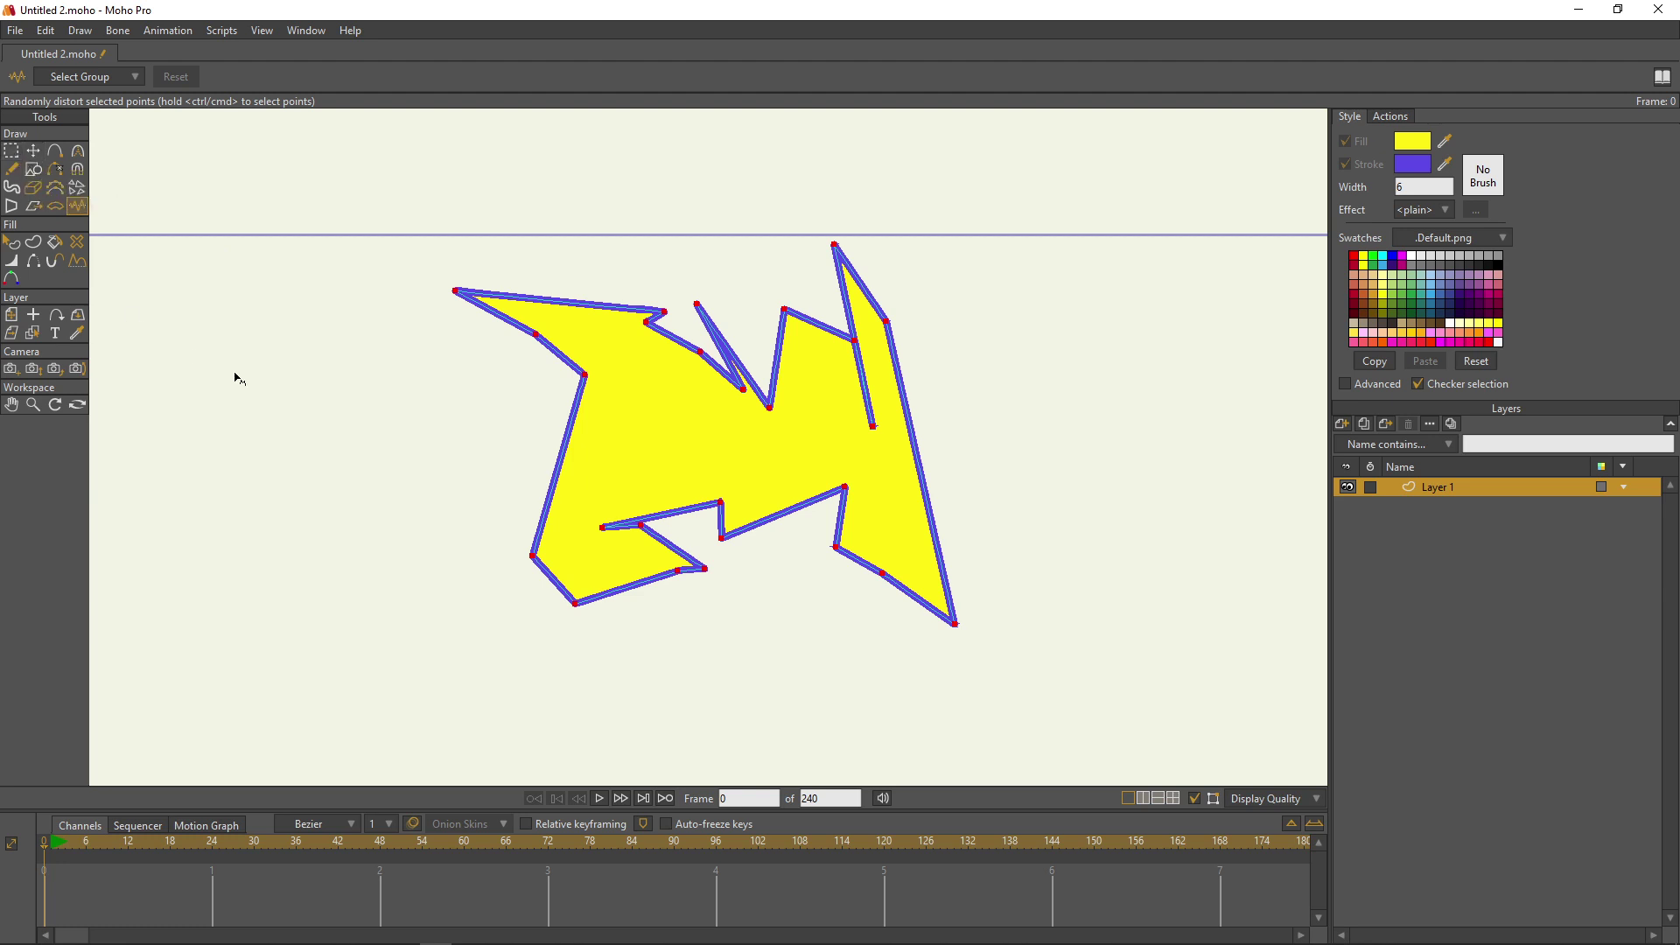
key(g)
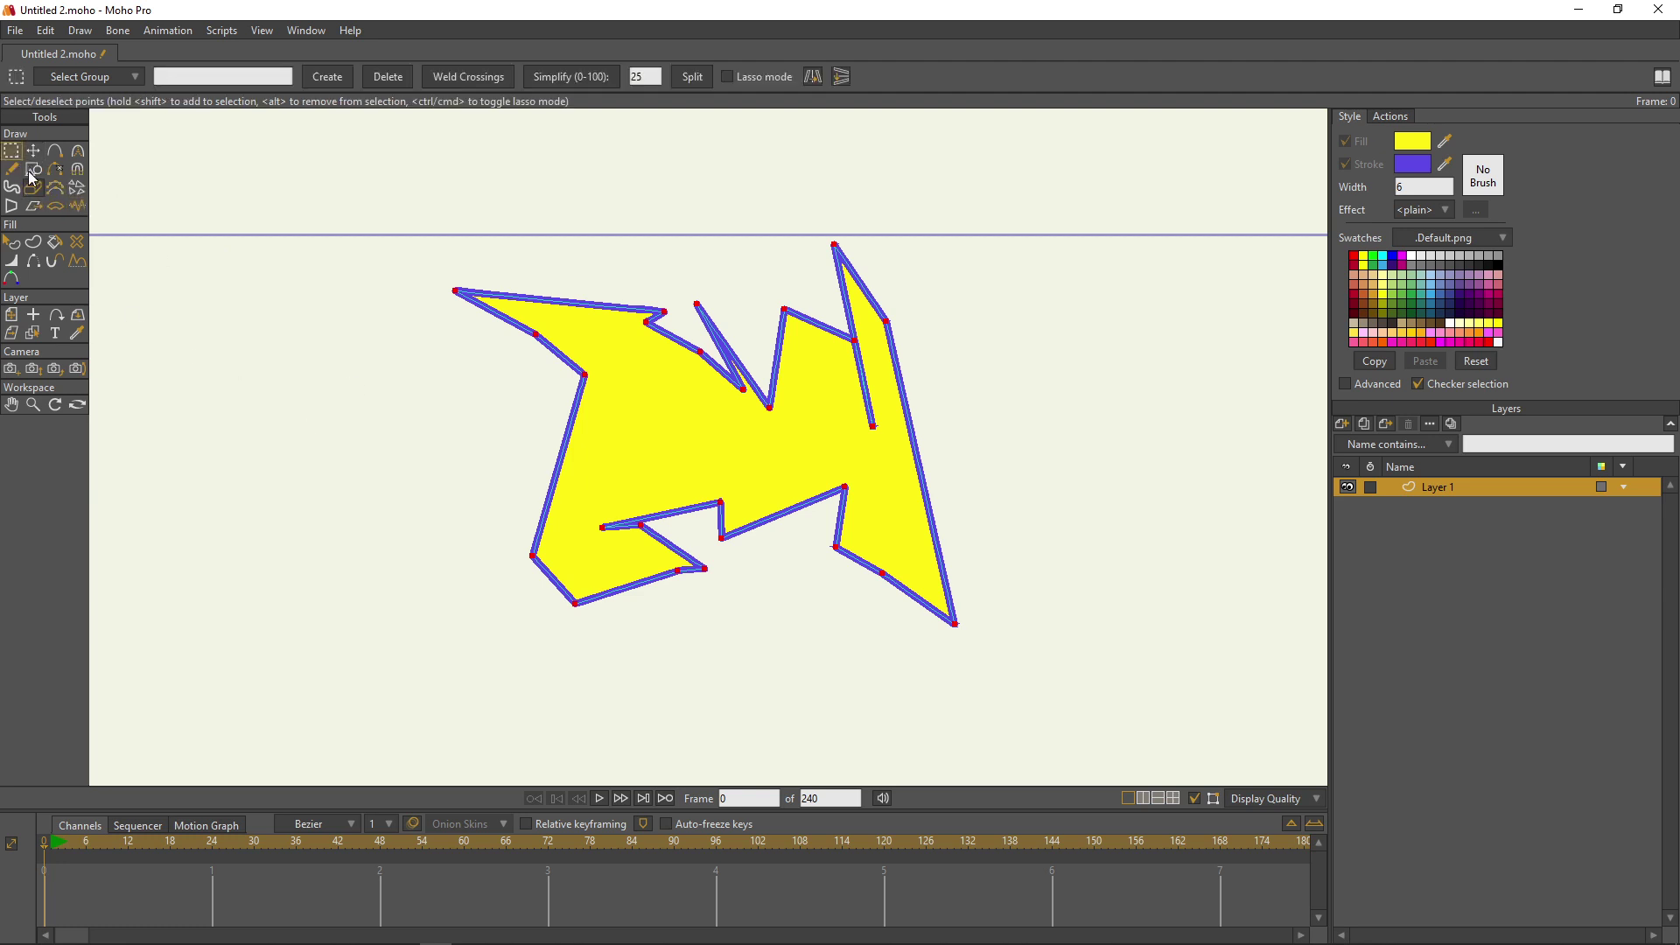
drag(410, 237, 1122, 728)
key(t)
drag(739, 456, 714, 484)
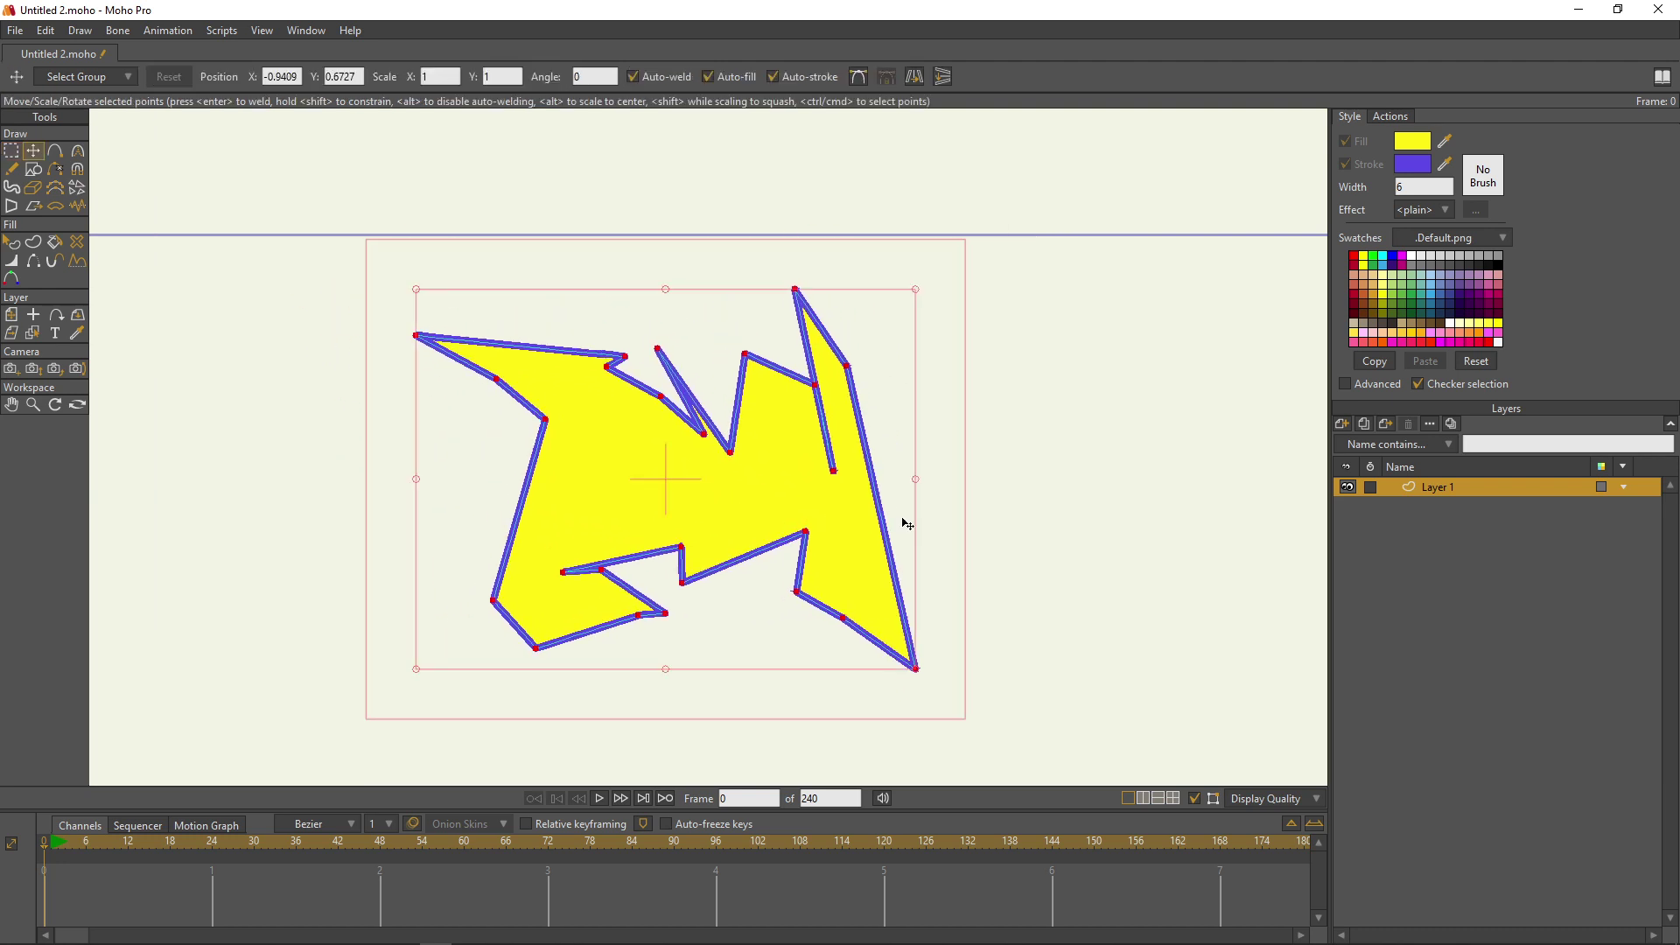
Step: Add a point on the shape's long right edge, pull it outward, and round it with the Curvature tool
key(a)
drag(879, 505, 1084, 464)
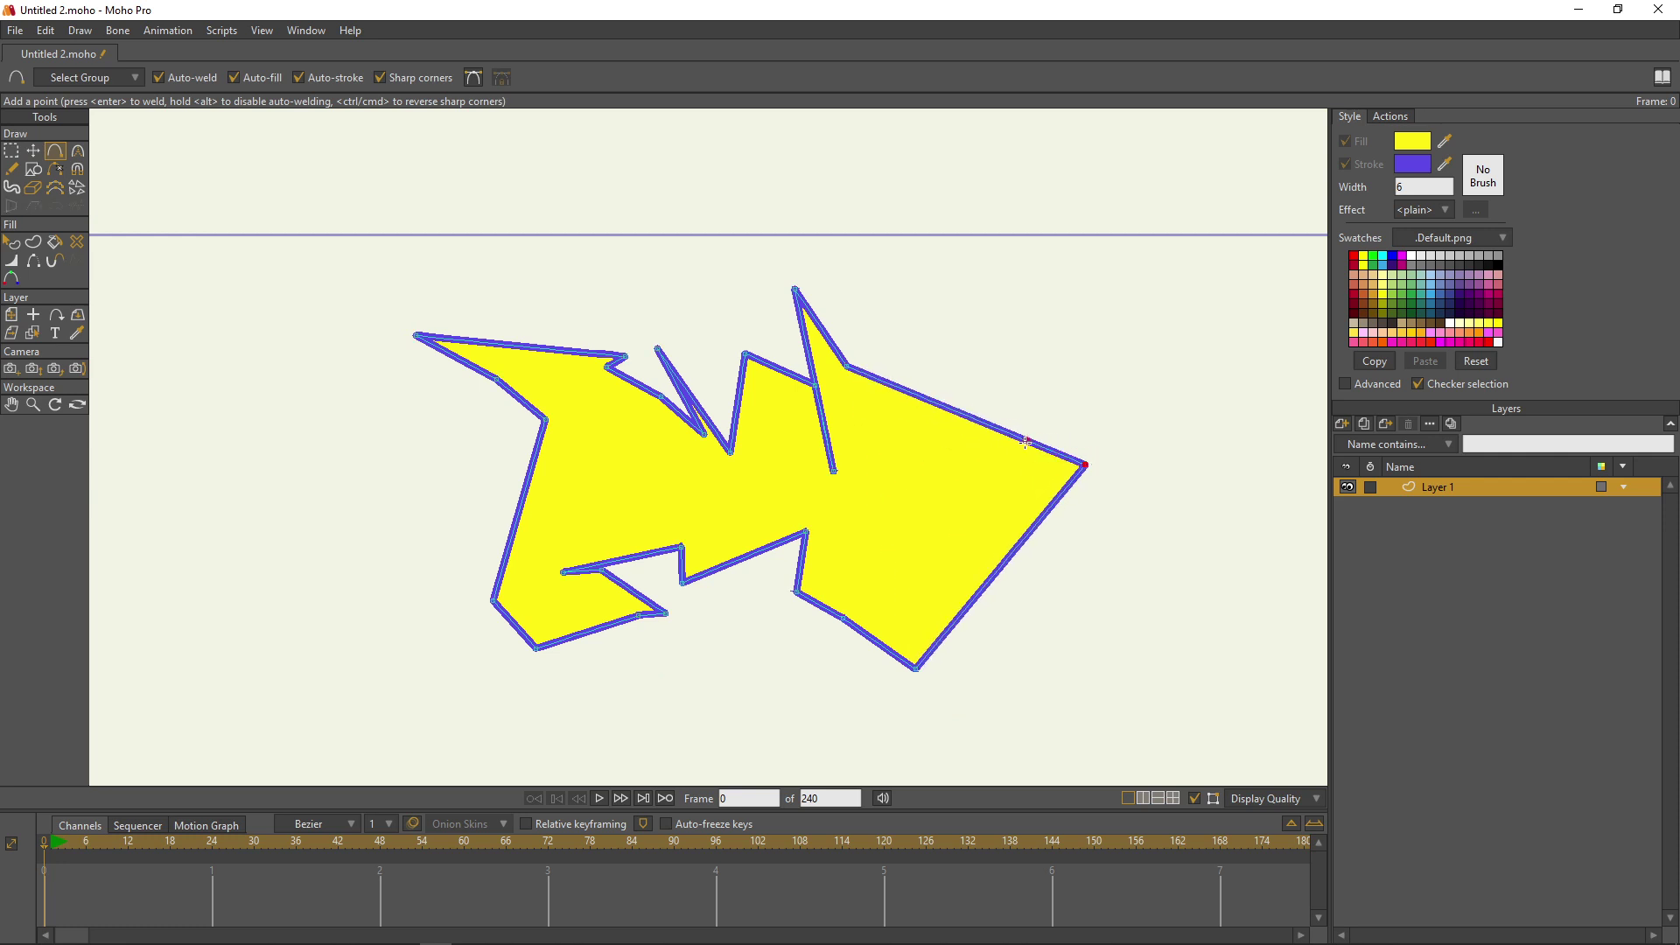
key(c)
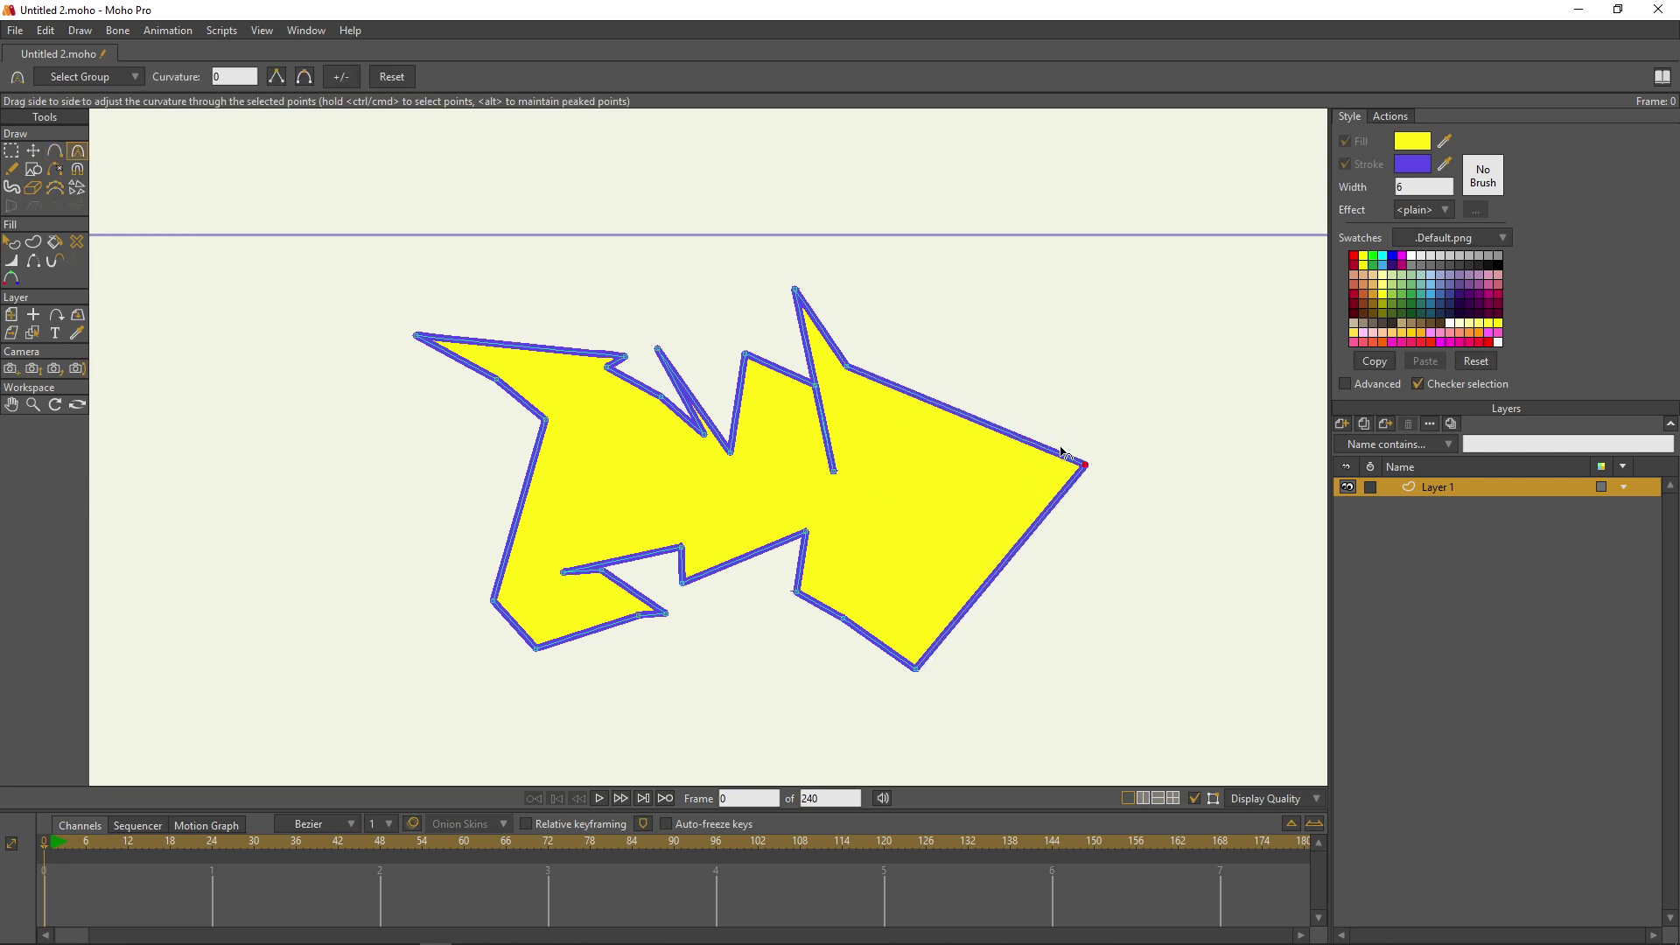
drag(1110, 686, 1067, 374)
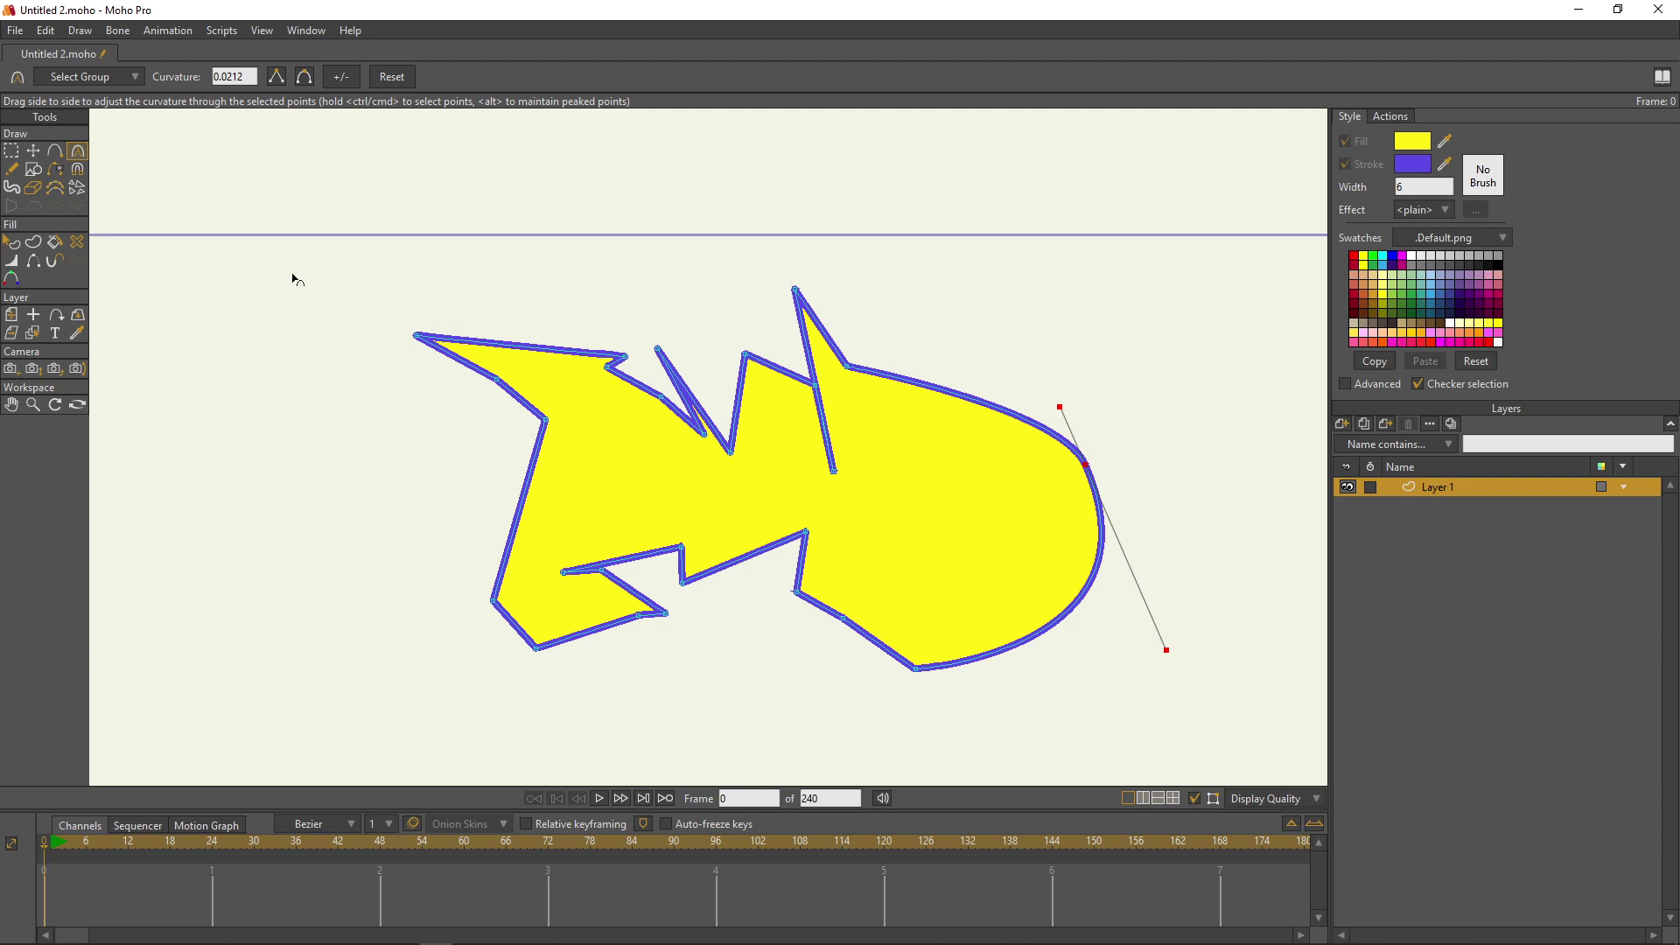
Step: Select all the shape's points and smooth every corner with a curvature of about 0.2
key(g)
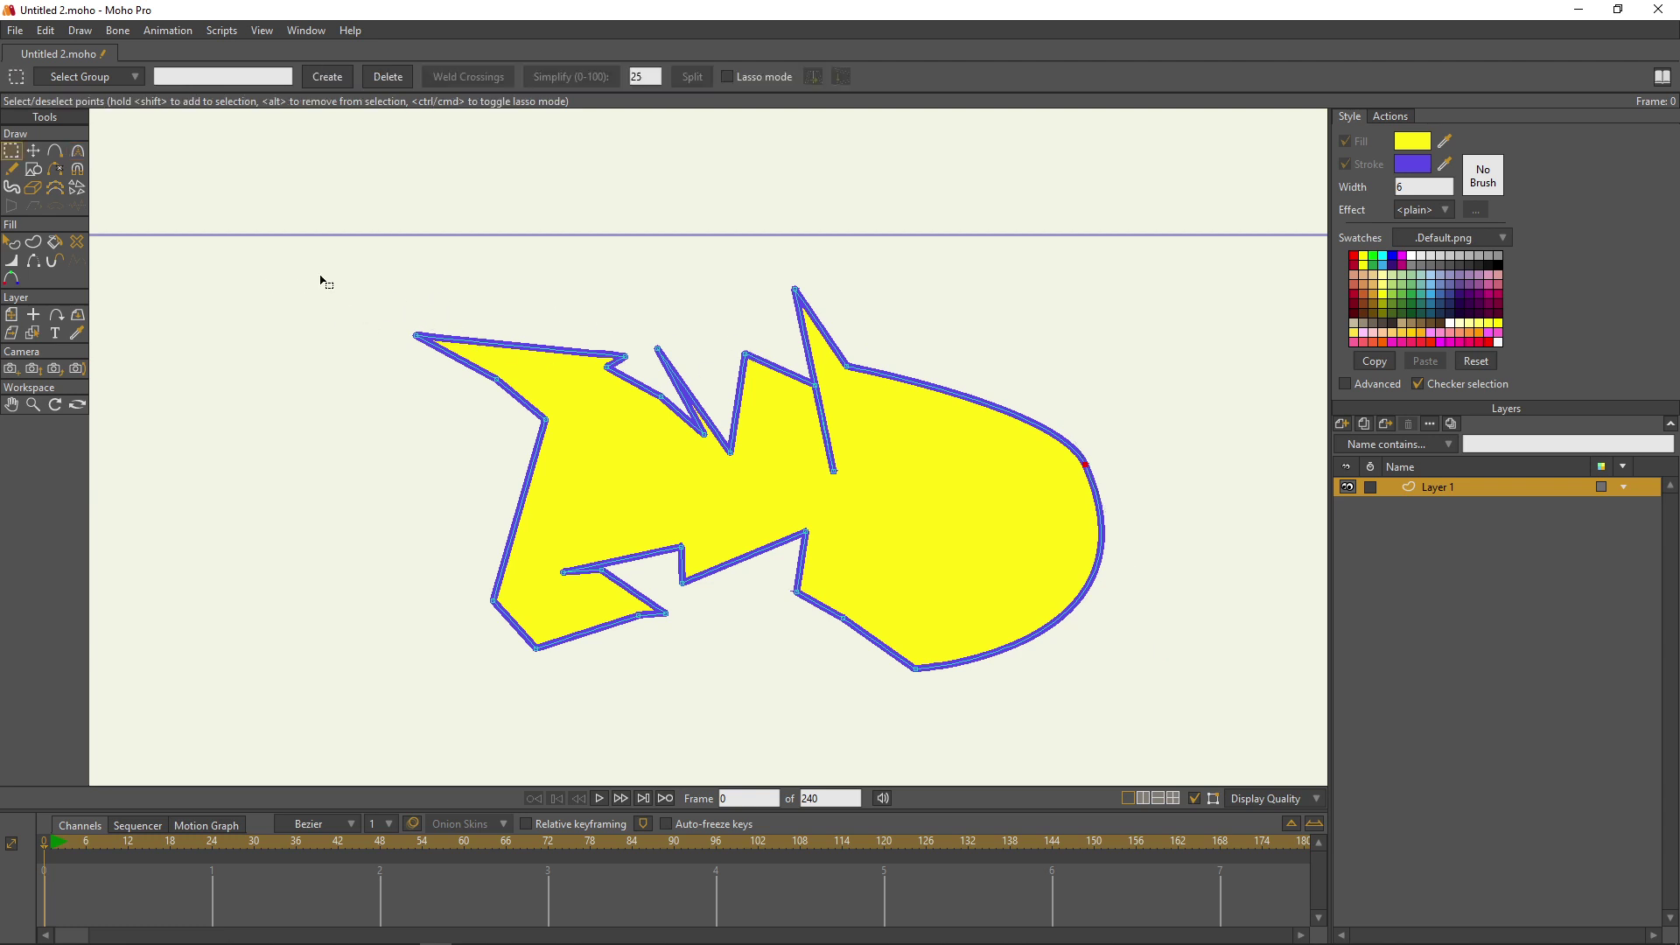
drag(331, 262, 1224, 717)
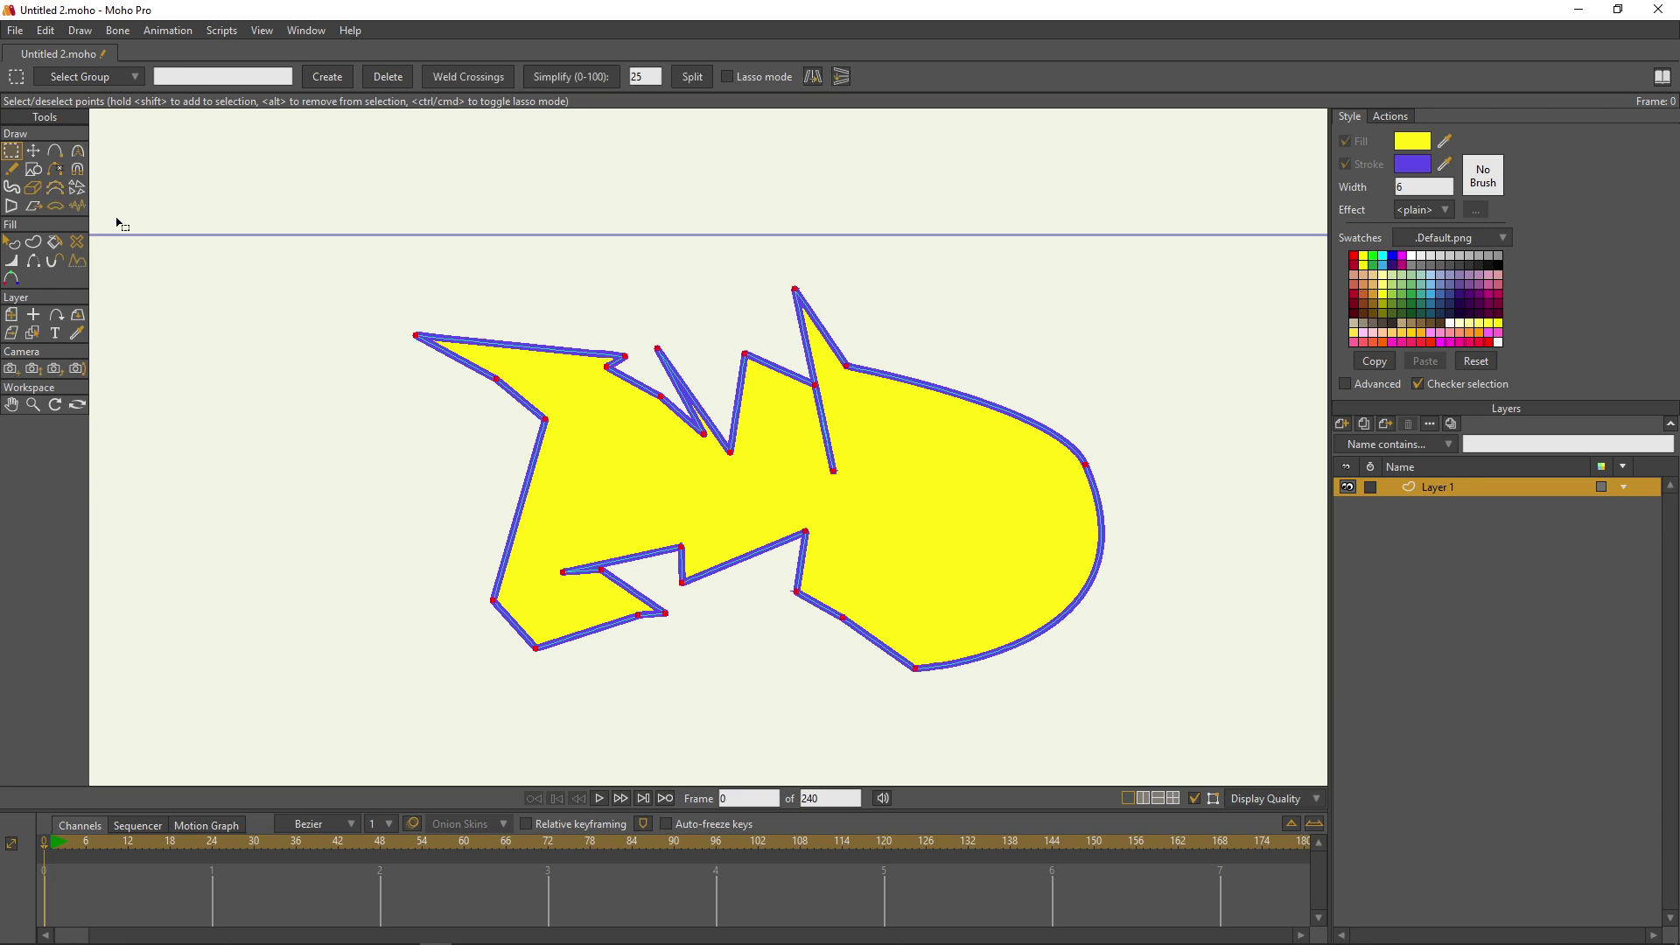
click(77, 151)
drag(941, 281, 1181, 311)
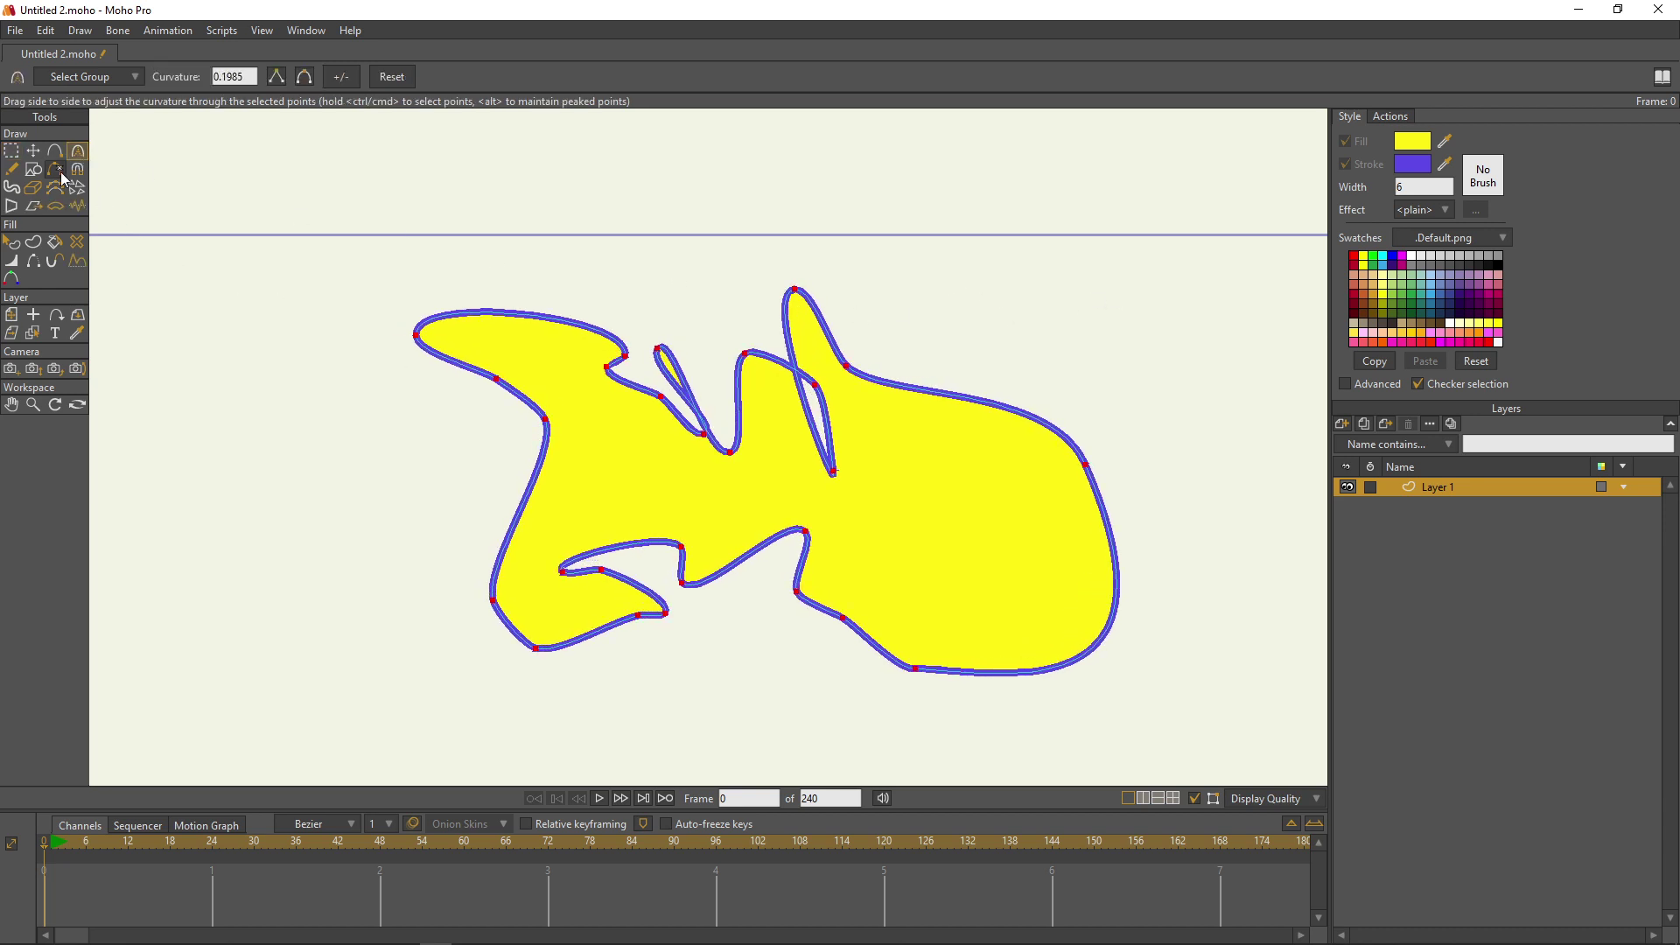
Step: Deselect the points and lengthen both Bezier handles of the point at the tip of the tall upper spike with Transform Points
click(35, 151)
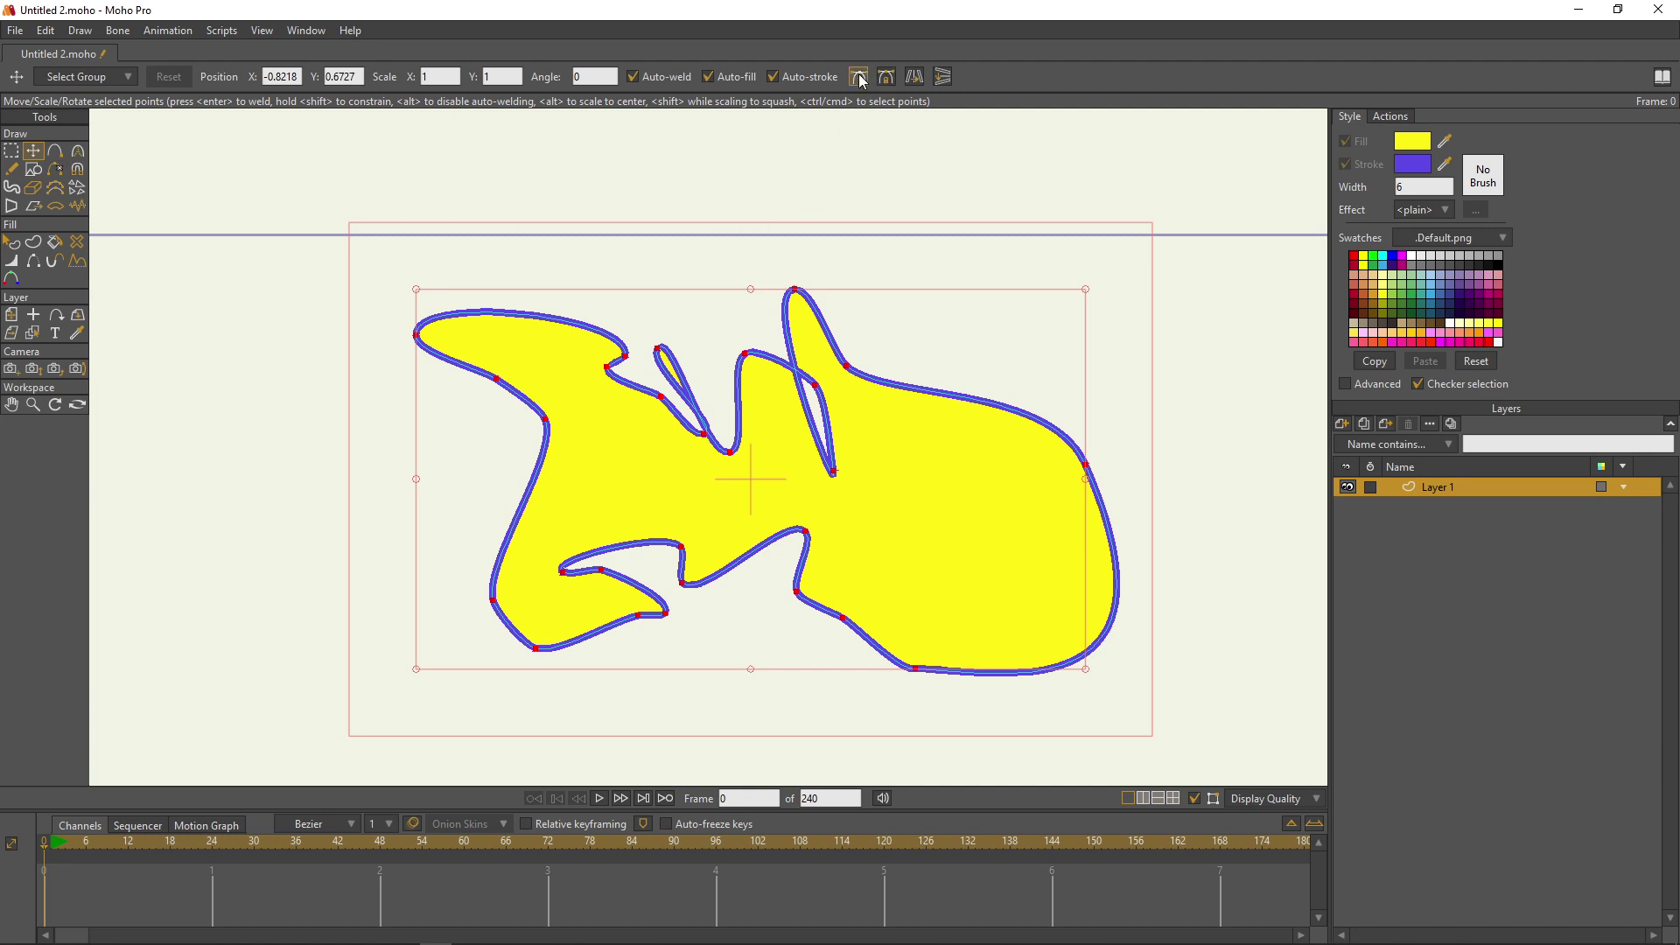
click(879, 234)
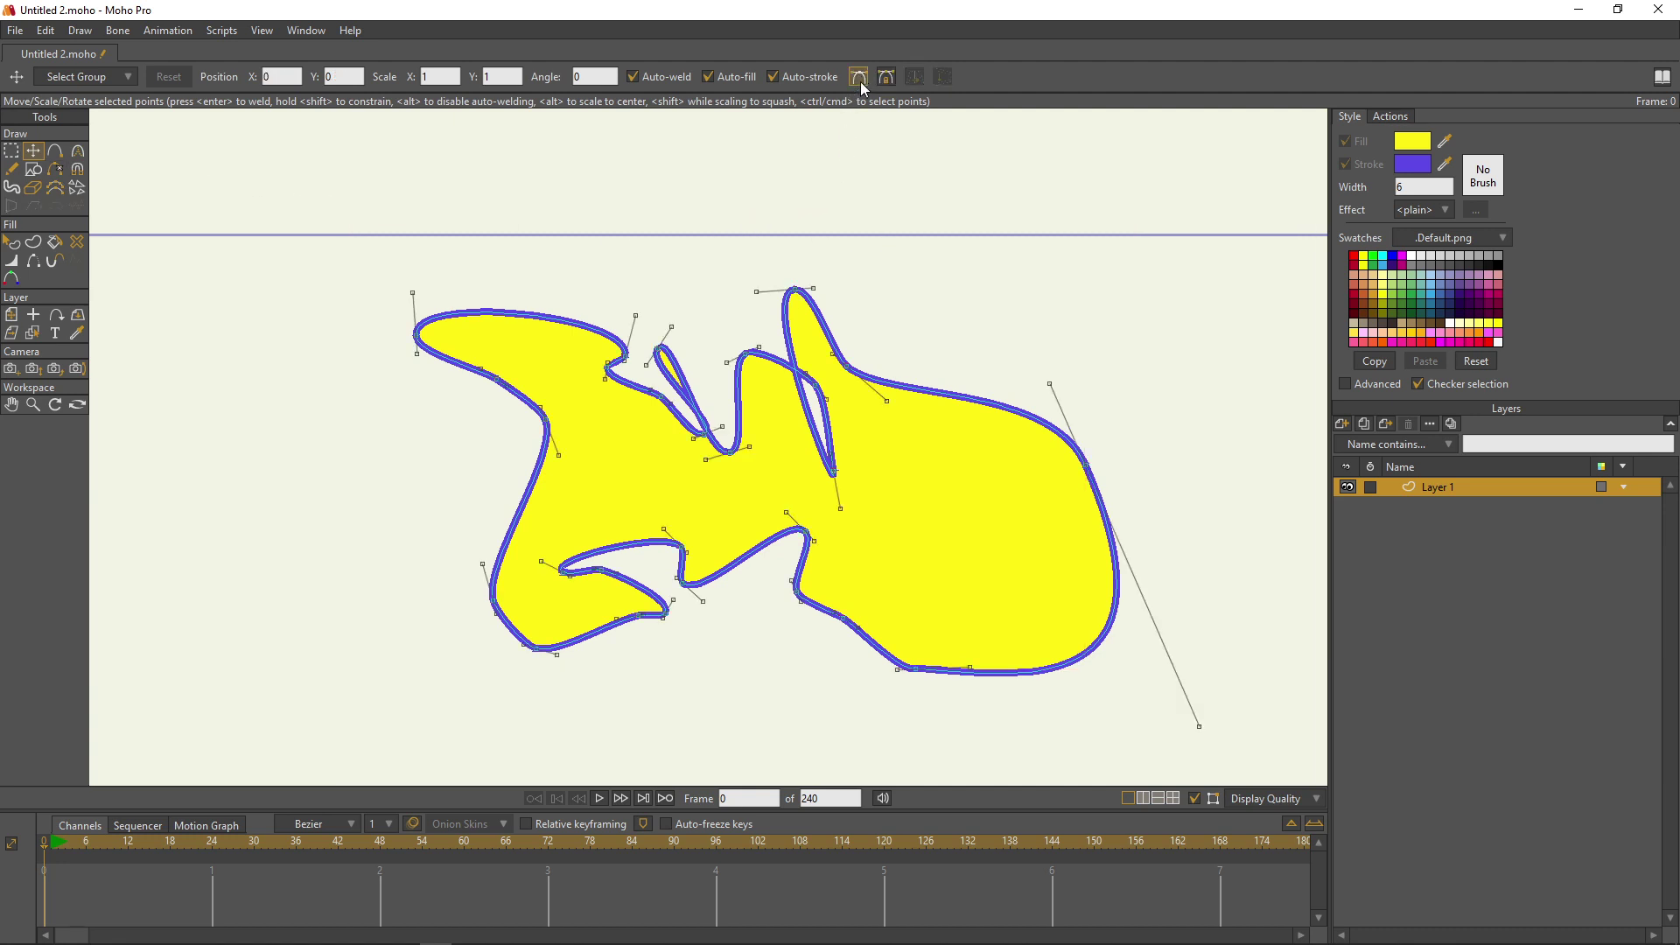
scroll(849, 342, up, 1)
scroll(961, 337, up, 2)
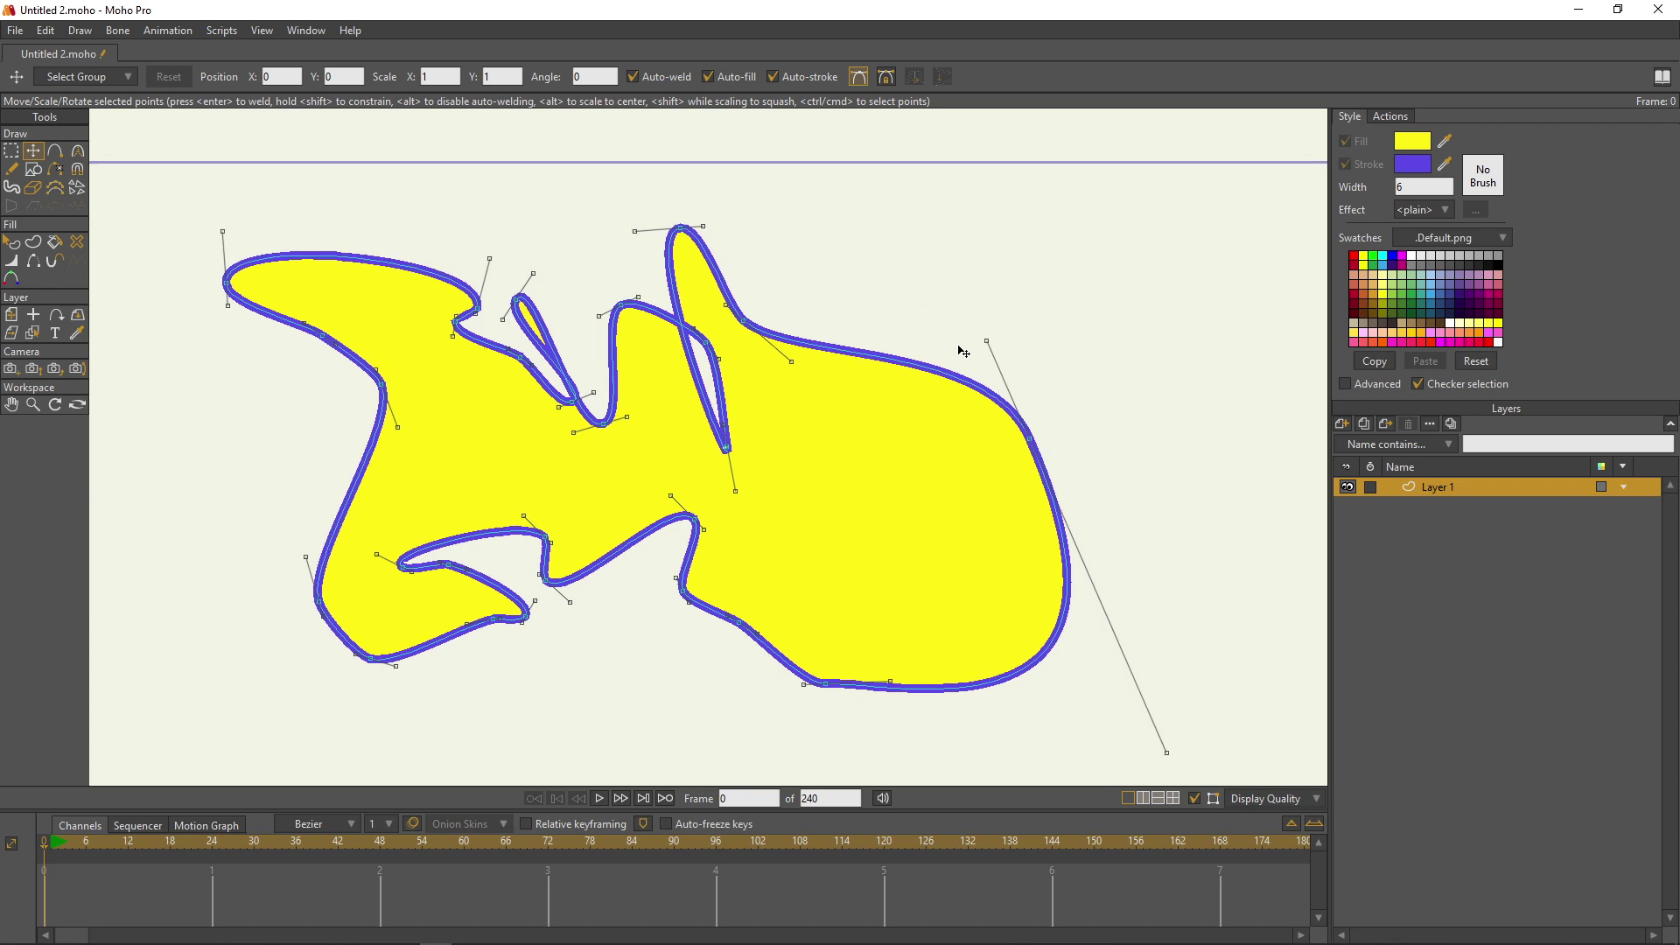
click(680, 233)
drag(705, 227, 870, 242)
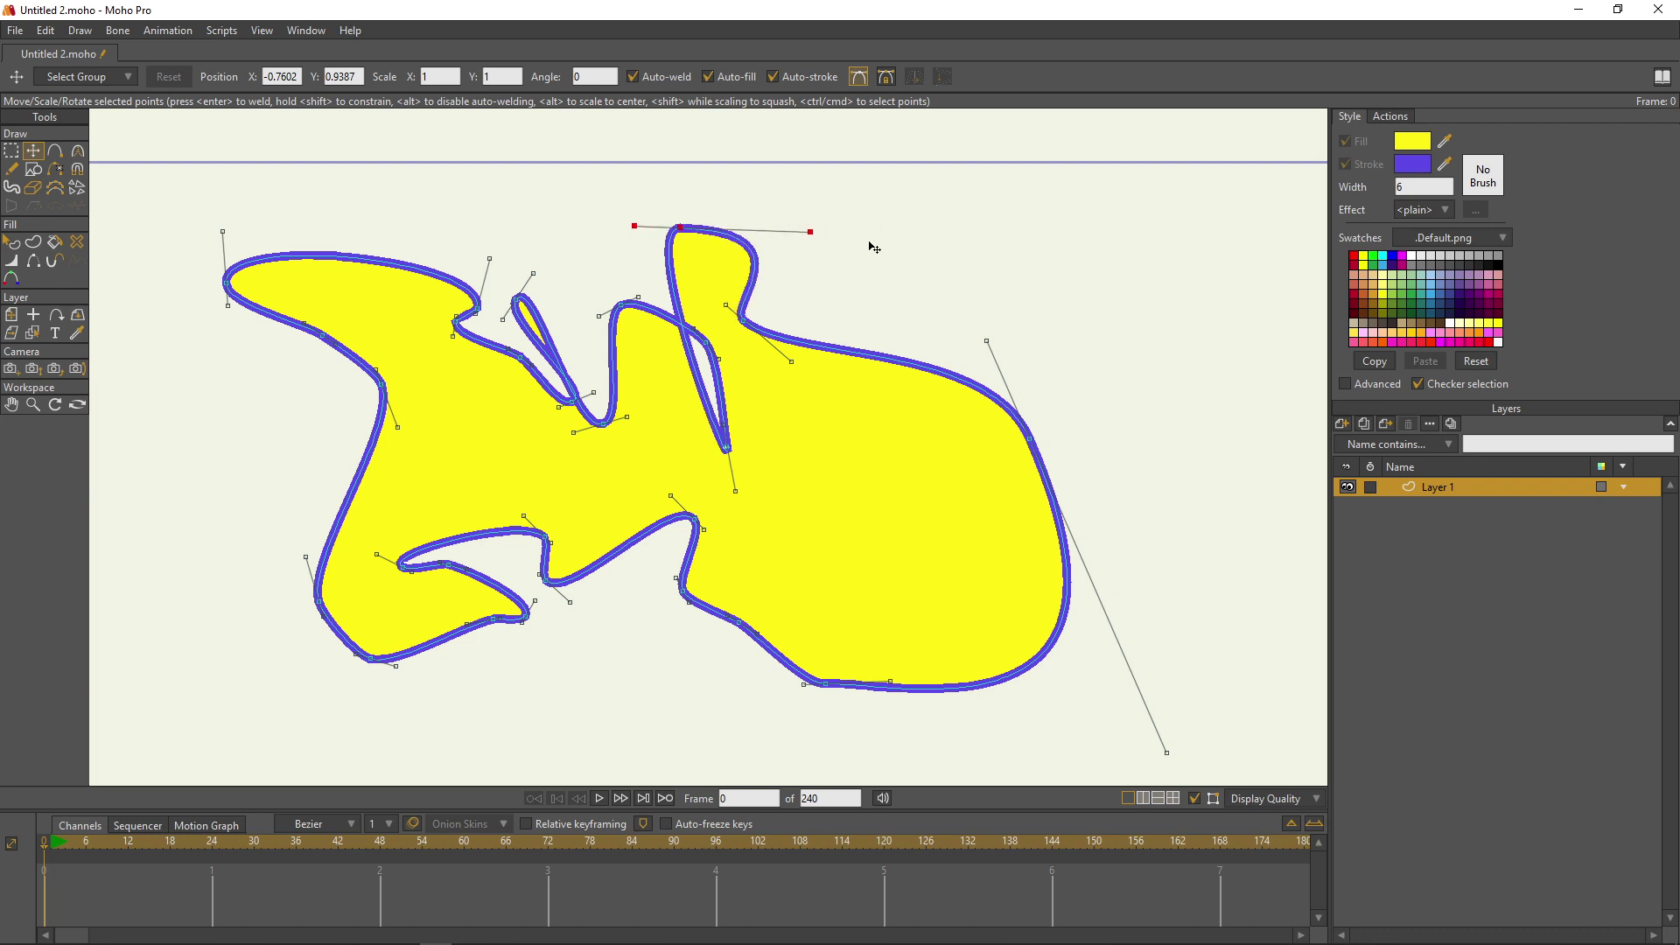
drag(634, 226, 575, 225)
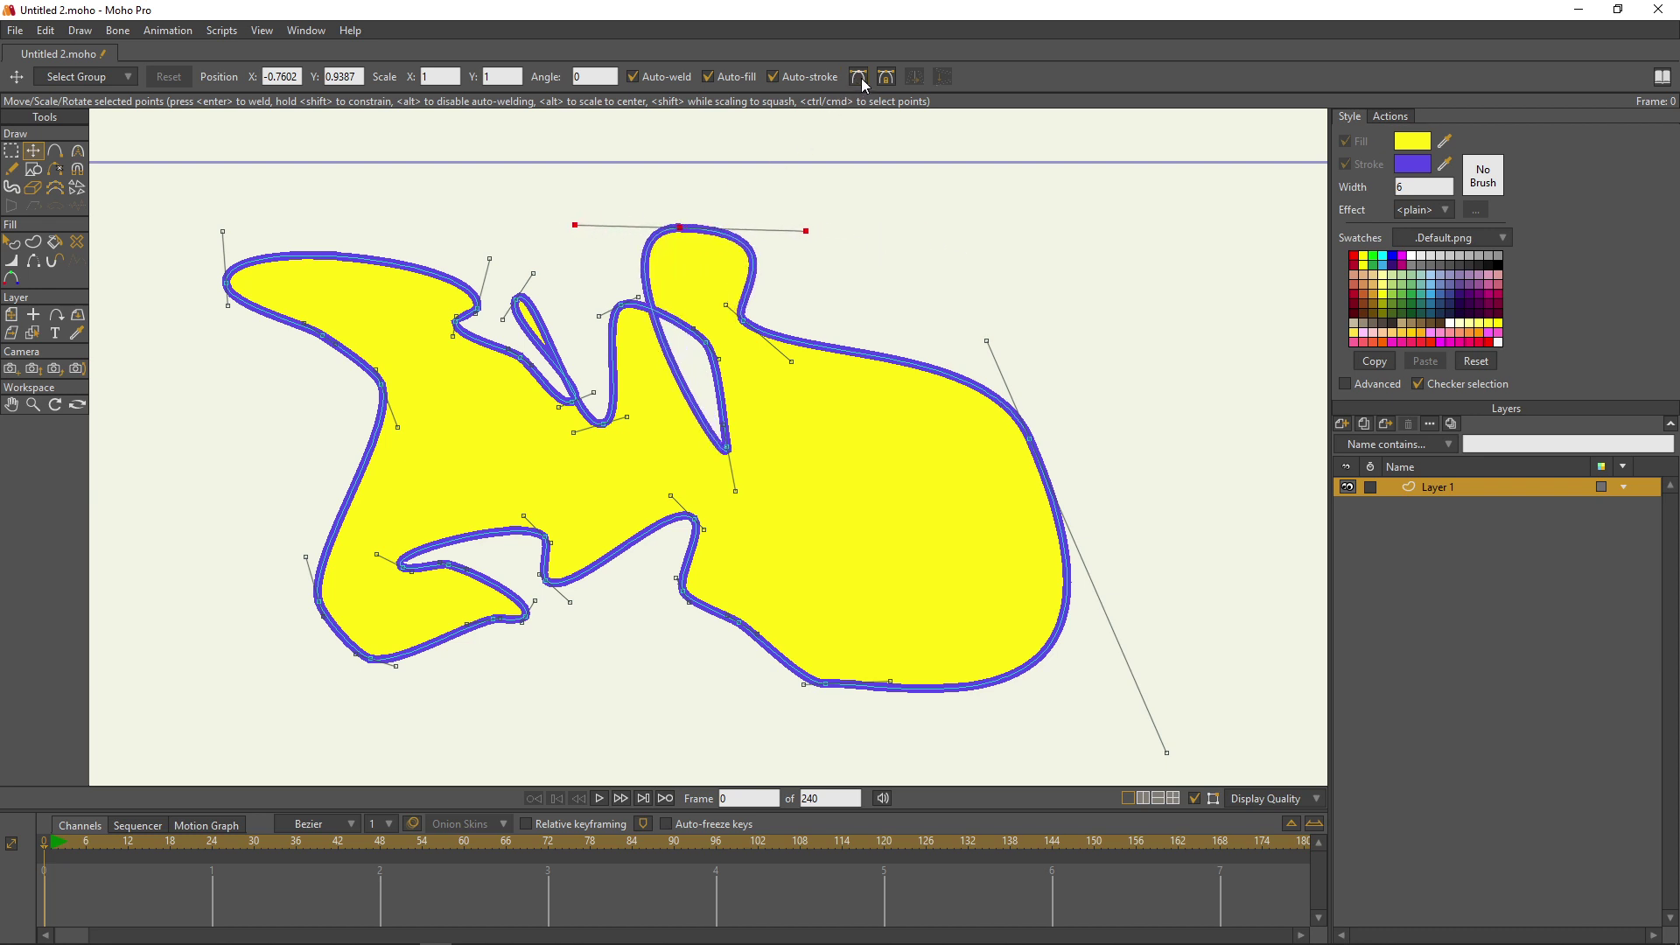
Step: Check the Curvature tool, return to Transform Points, and switch the Bezier handle display off and back on
click(78, 155)
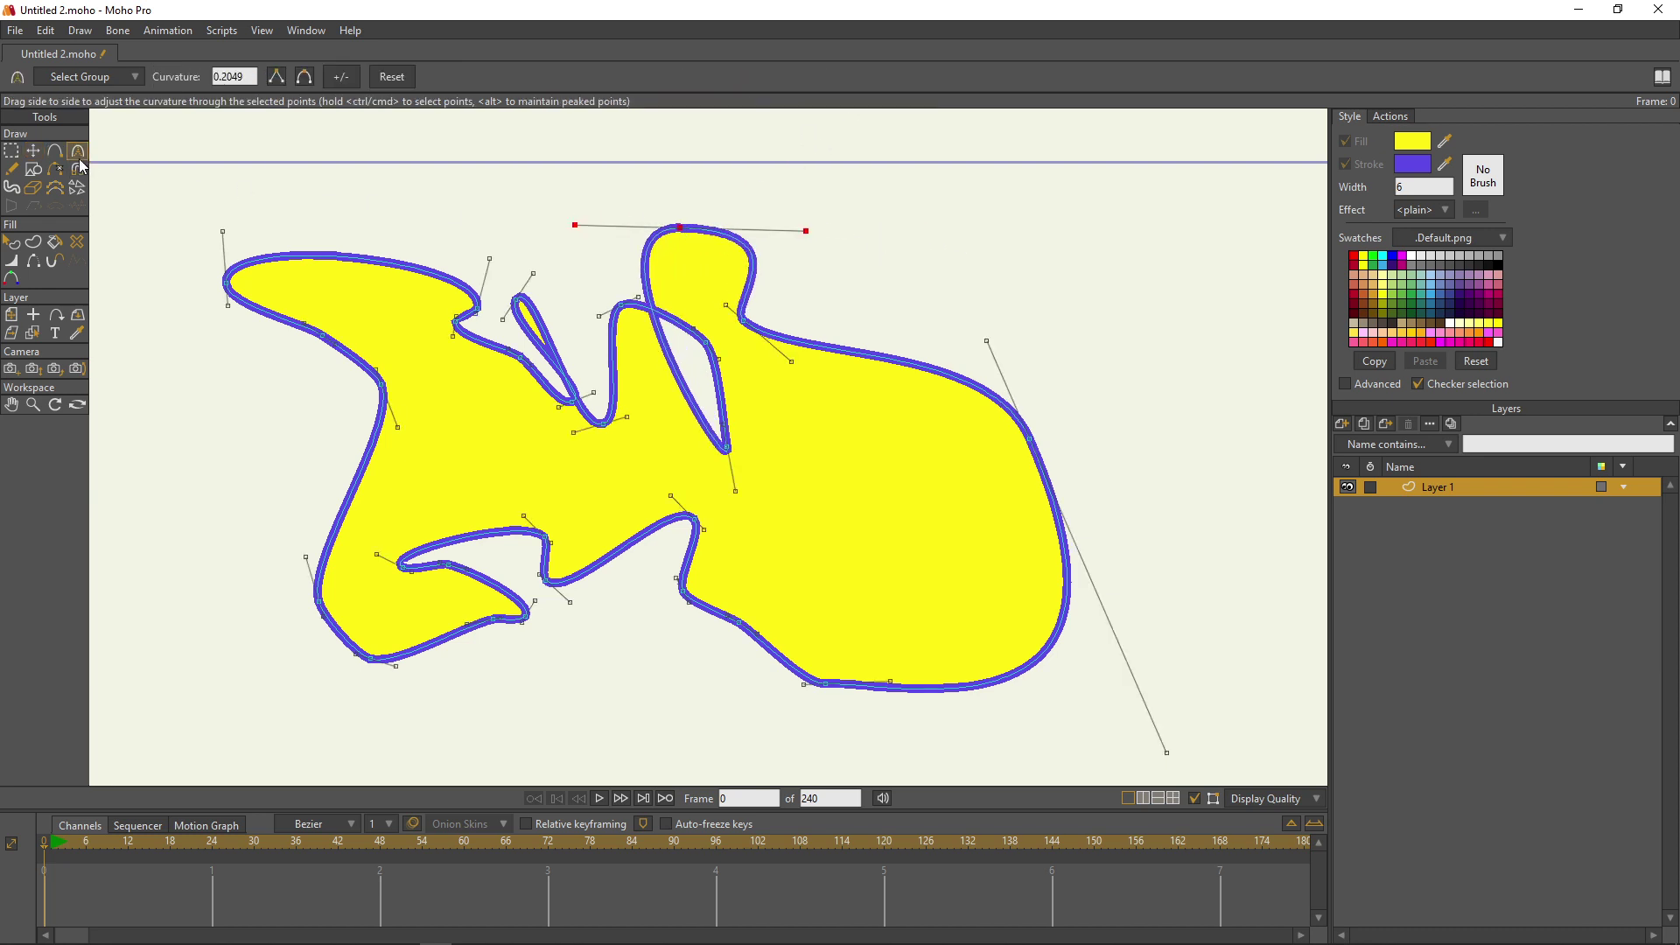
click(34, 151)
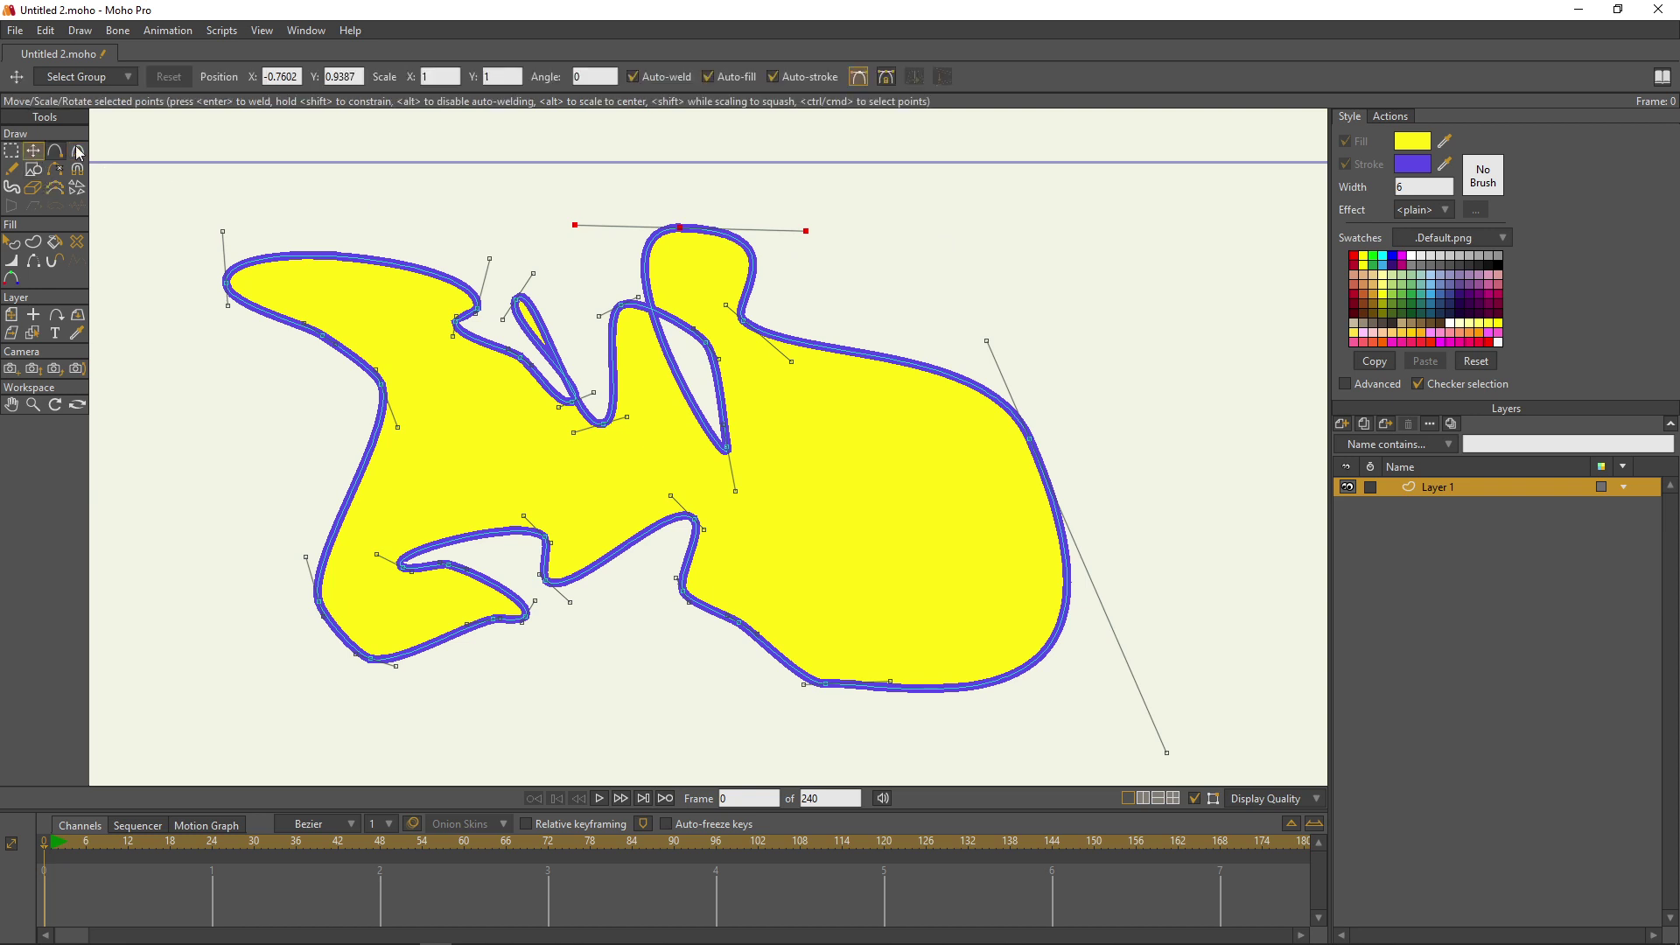
click(863, 81)
click(862, 78)
Step: Reshape the inner notch on the shape's lower side by pulling out a Bezier handle of its upper point
drag(1025, 364, 1110, 227)
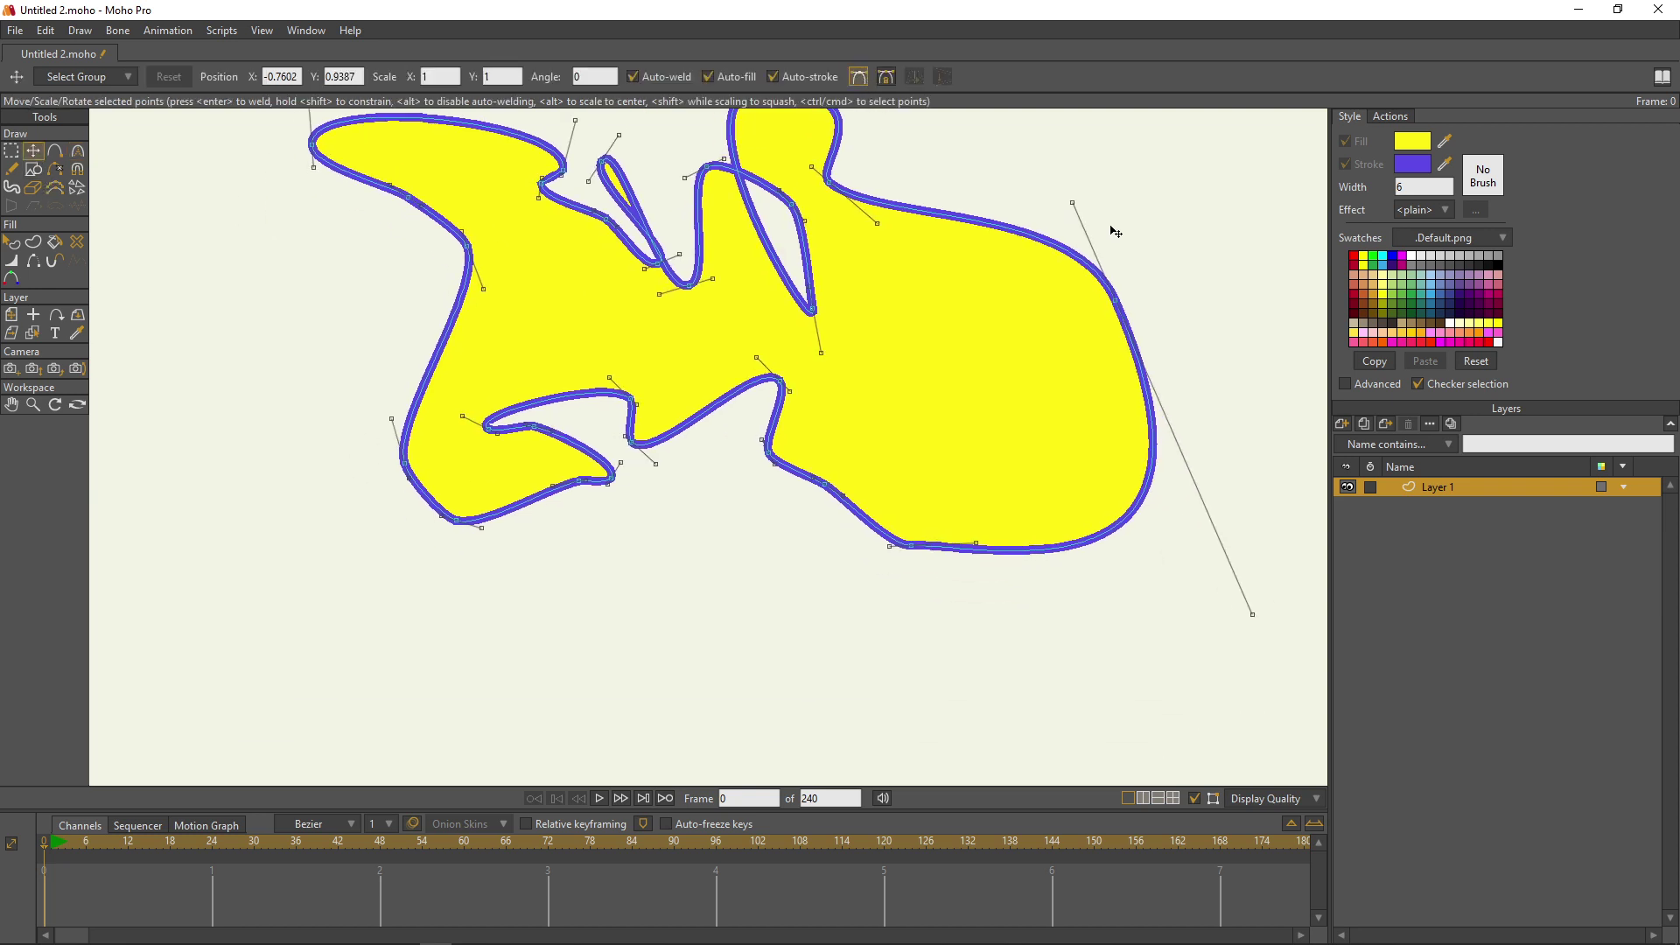
drag(643, 400, 660, 453)
scroll(713, 452, down, 1)
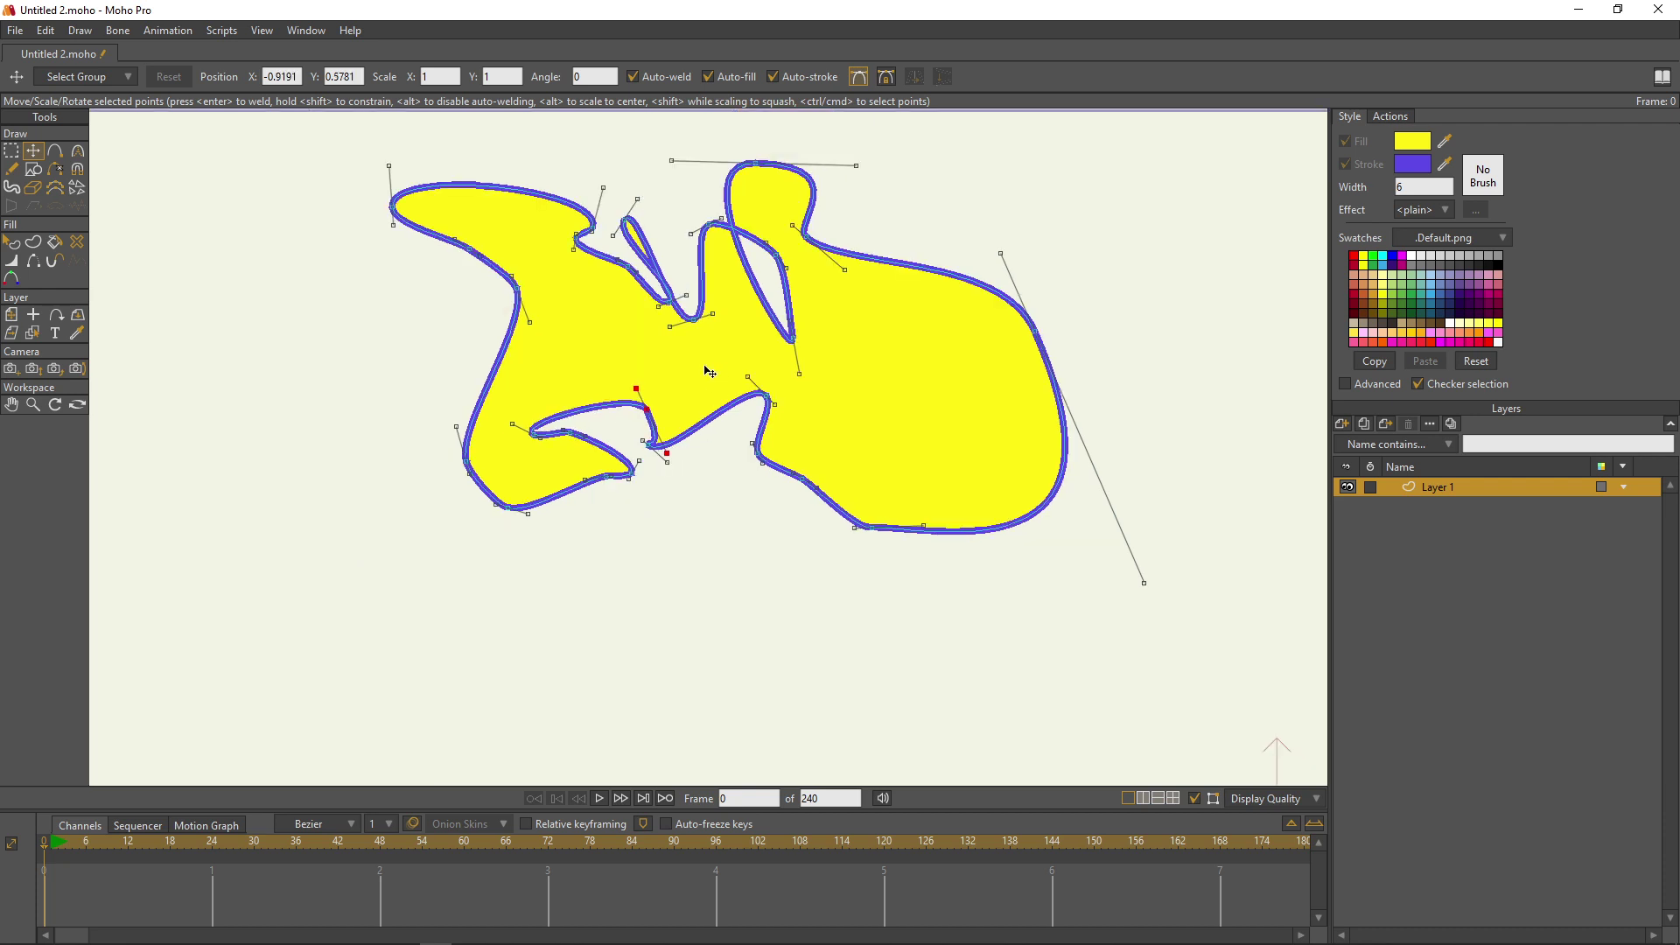
drag(710, 373, 653, 410)
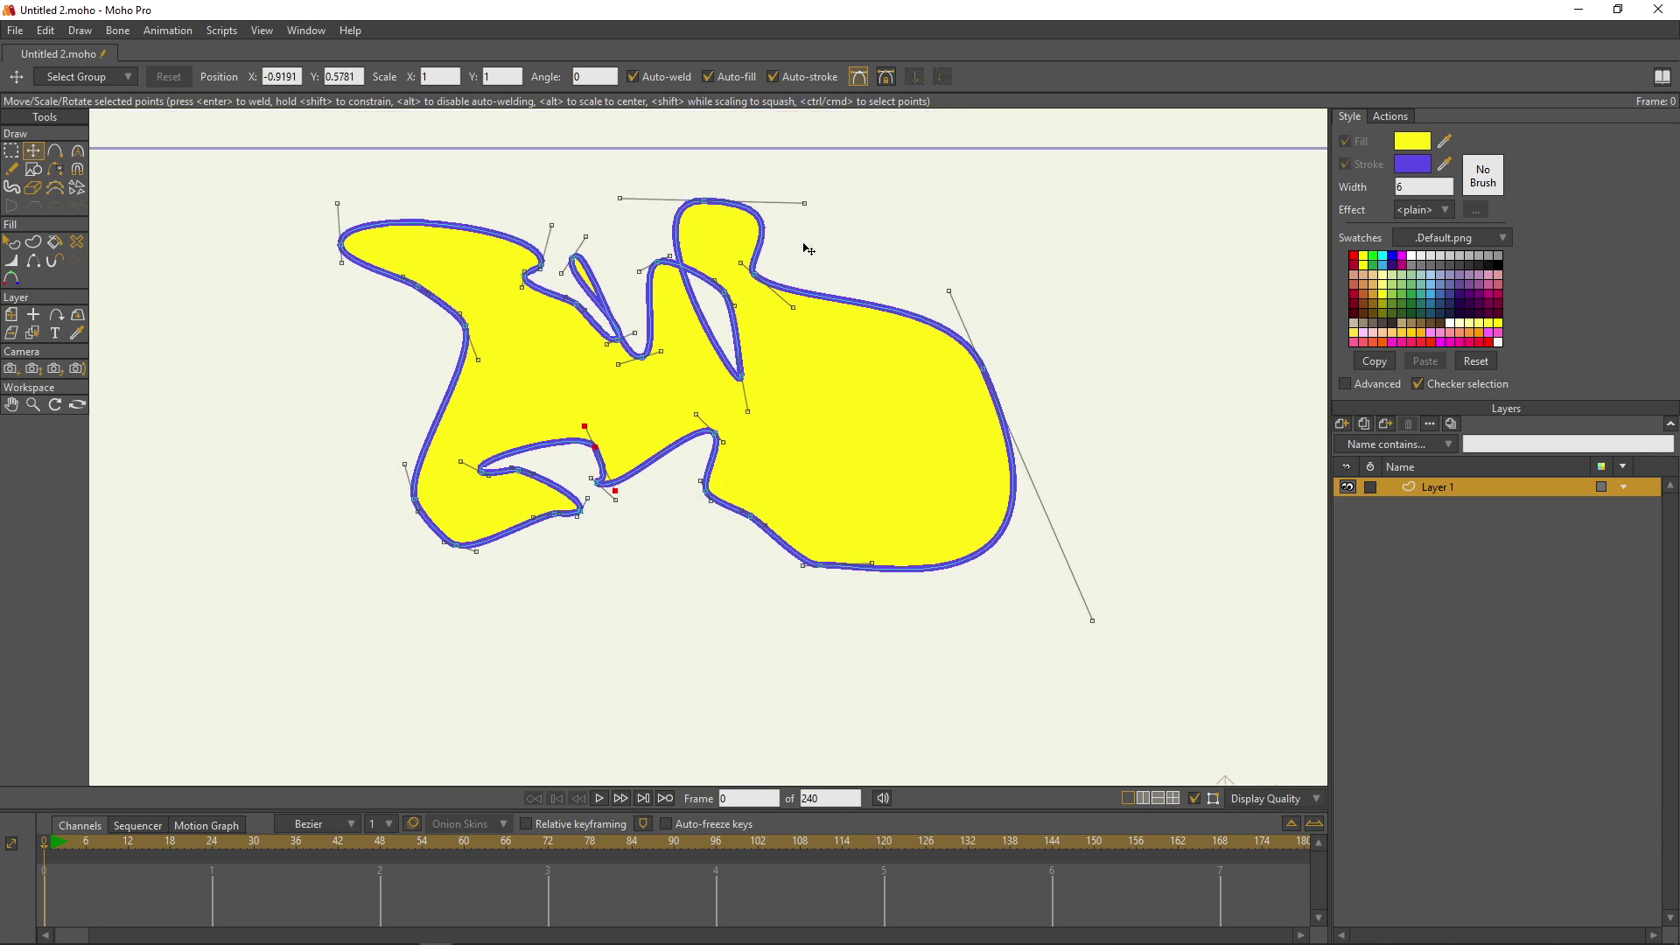
Step: Toggle the display of the shape's Bezier handles off and on again
scroll(804, 247, up, 4)
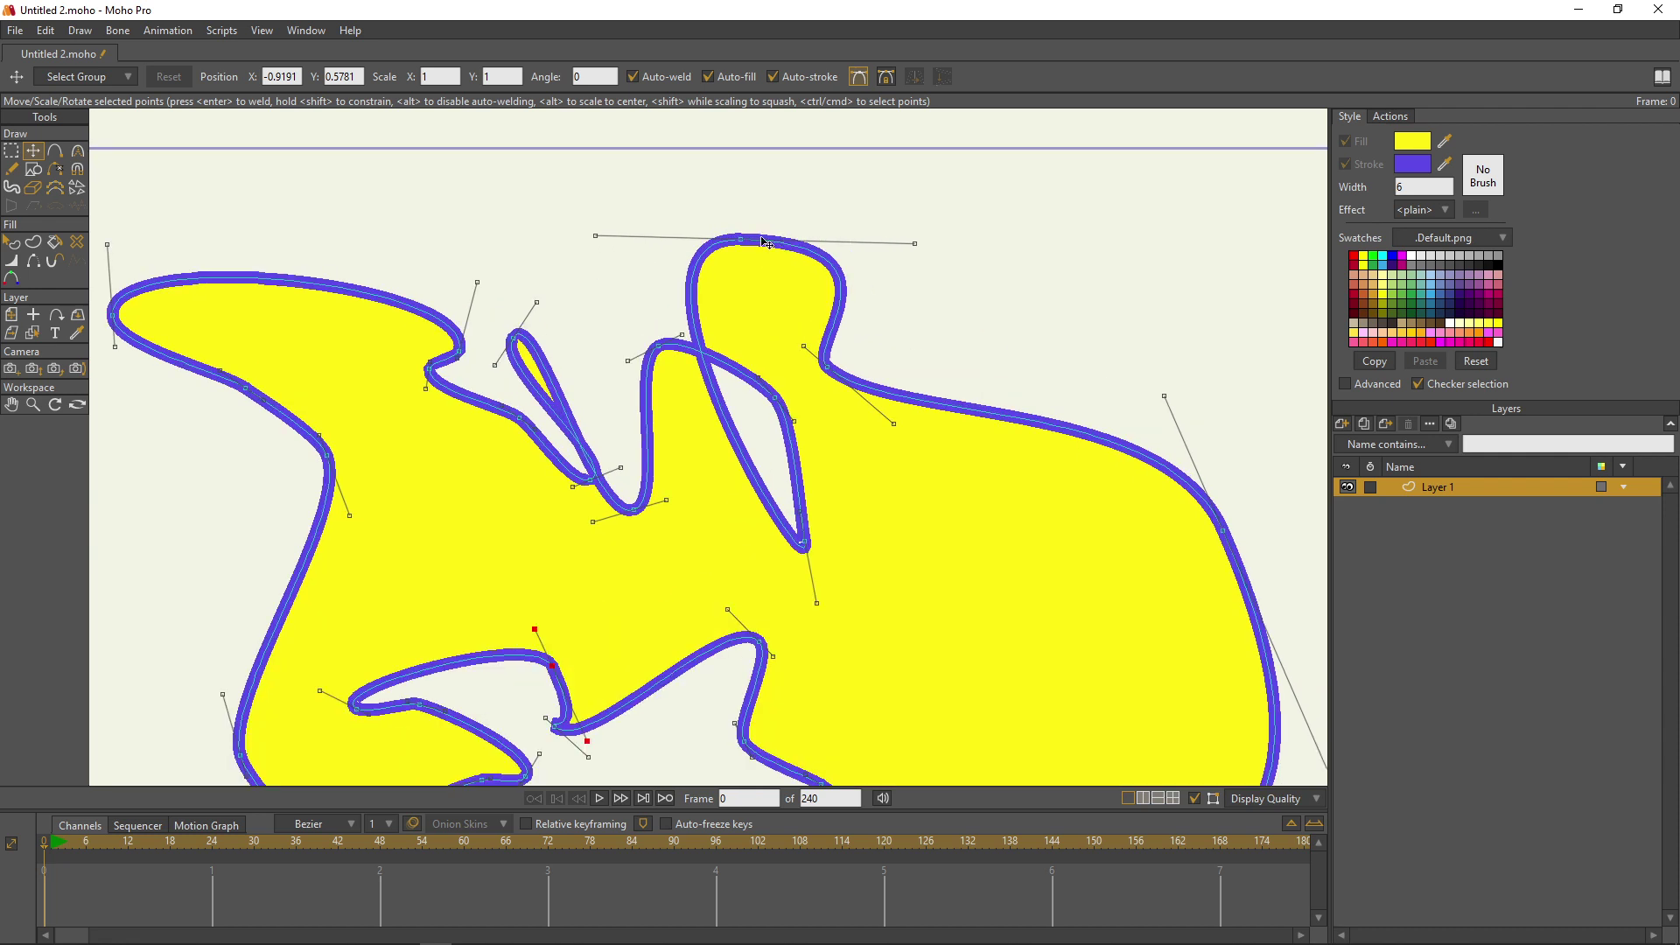
scroll(735, 315, down, 2)
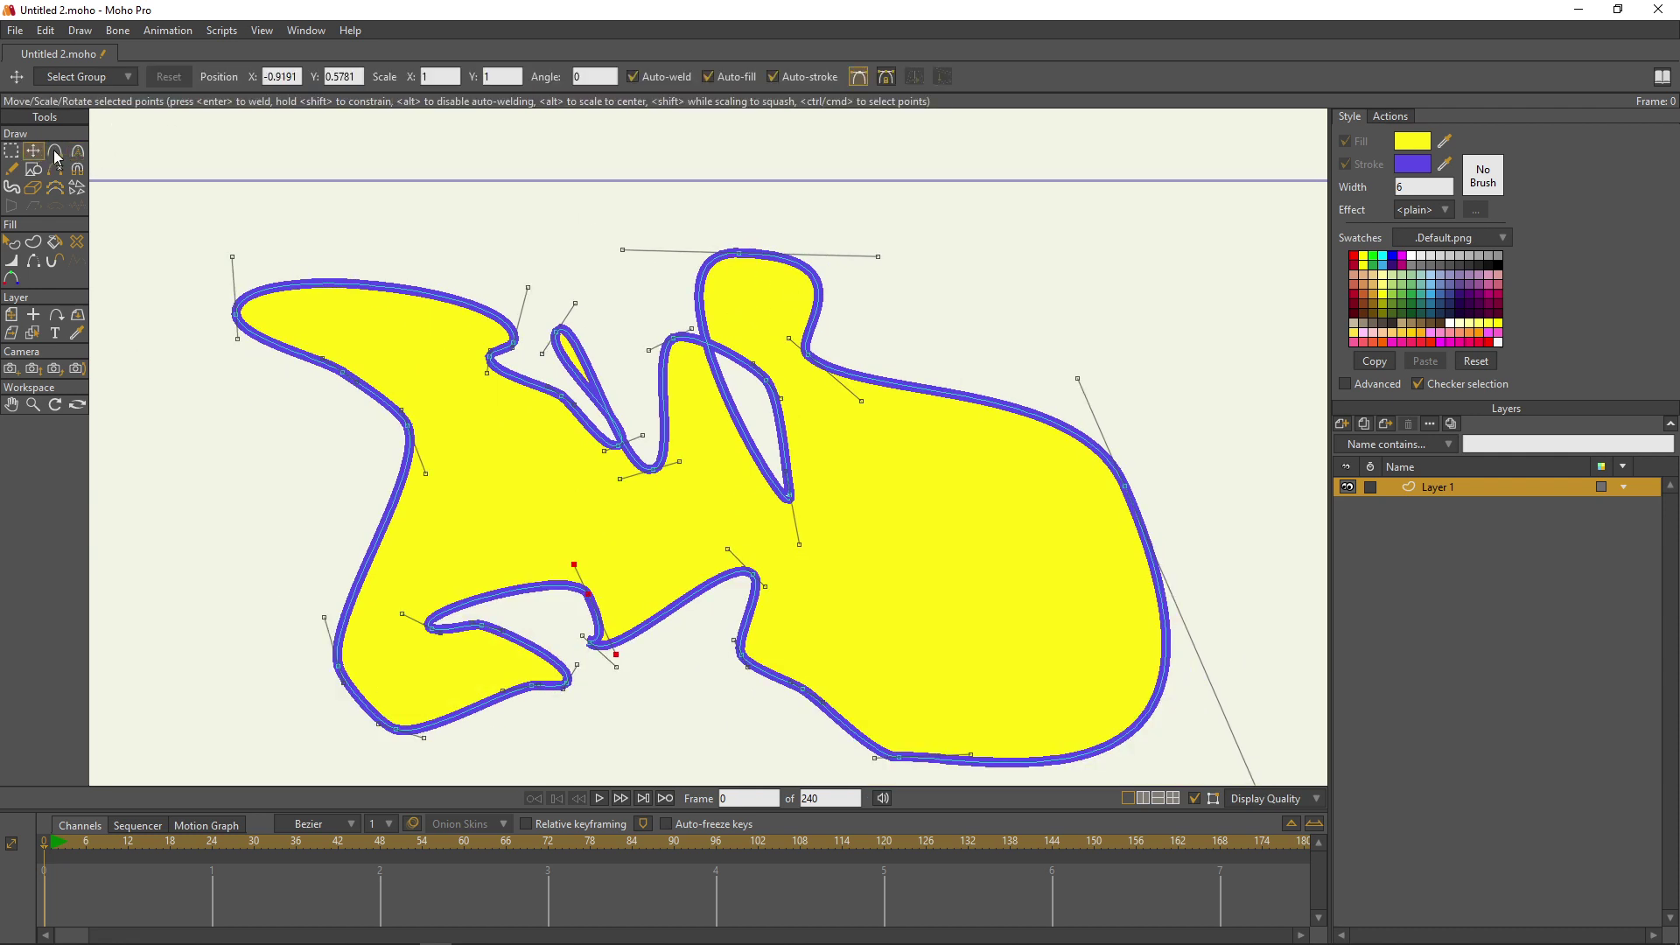
click(858, 81)
click(859, 84)
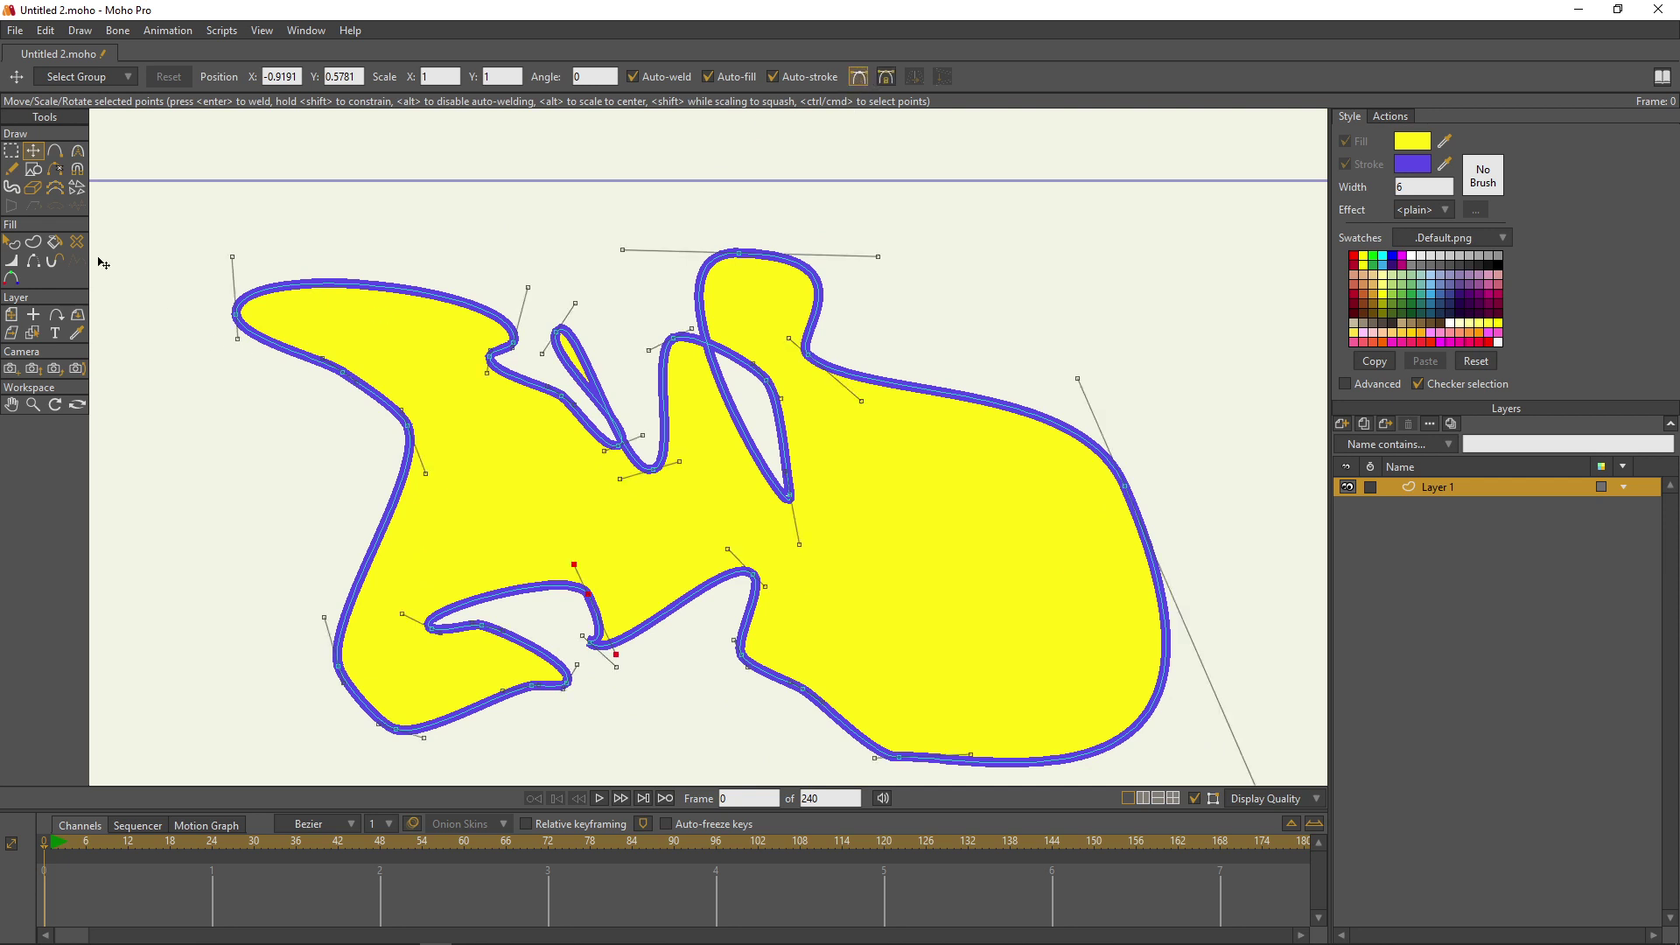